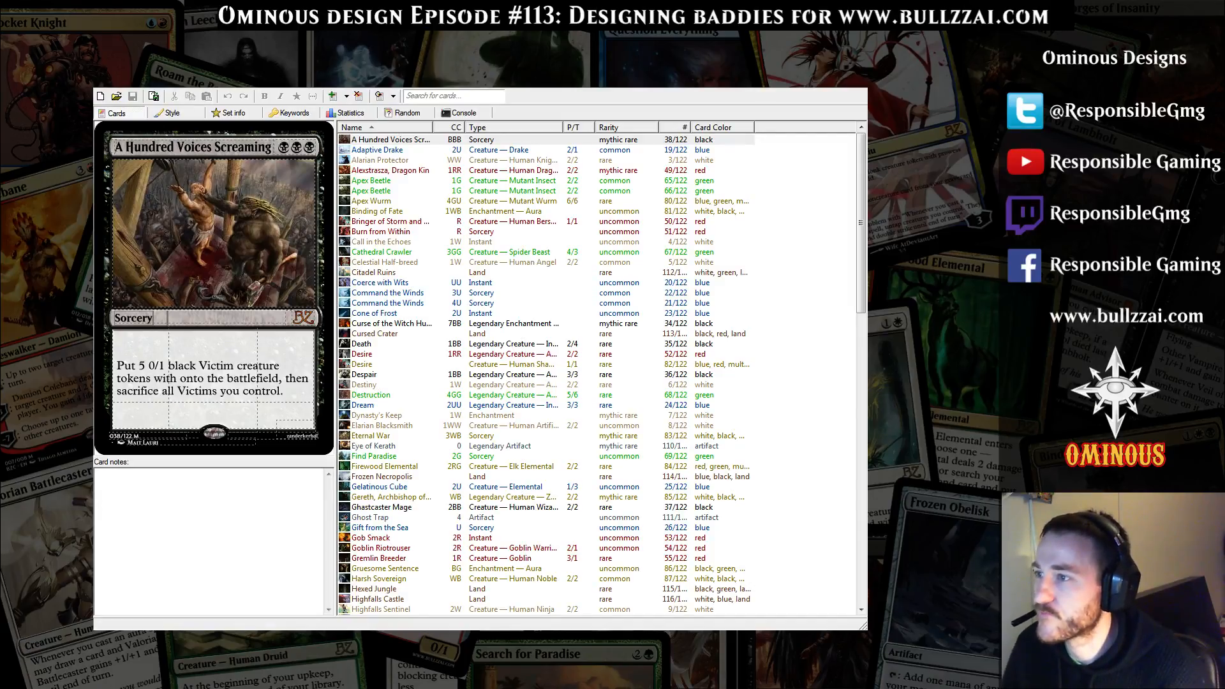
Browse the set's existing cards, viewing Apex Wurm and Eternal War
{"action": "left_click", "coordinate": [407, 212]}
{"action": "left_click", "coordinate": [404, 203]}
{"action": "left_click", "coordinate": [412, 212]}
{"action": "left_click", "coordinate": [412, 201]}
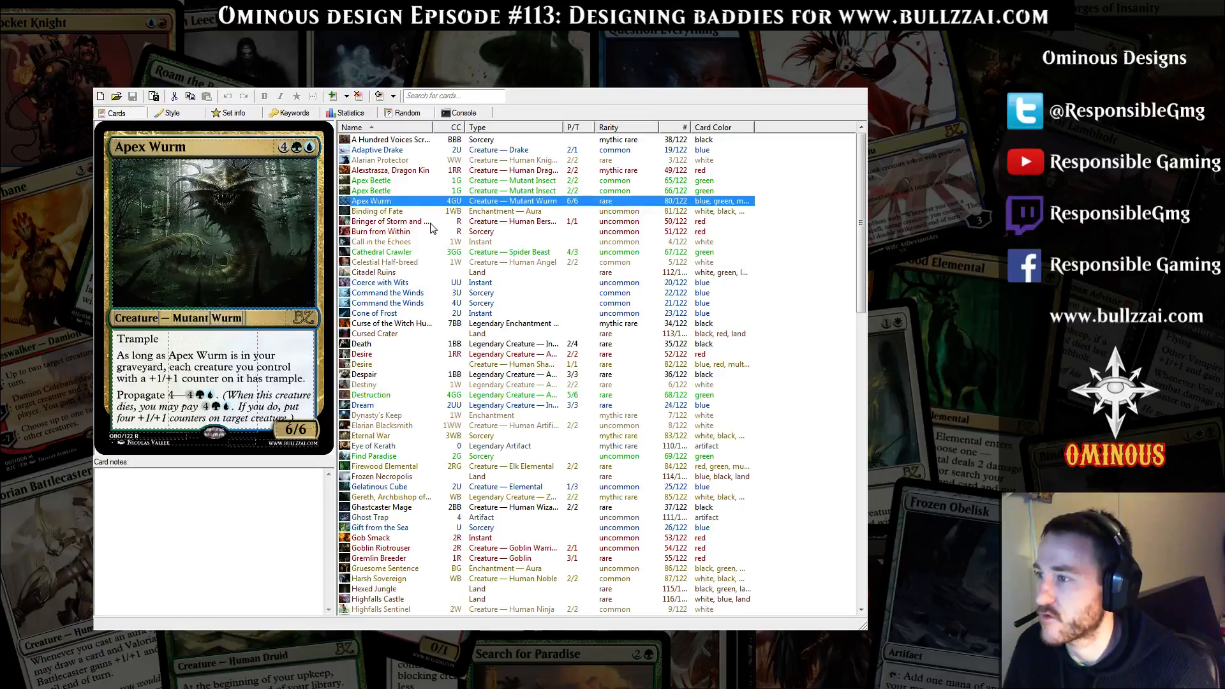
{"action": "left_click", "coordinate": [417, 437]}
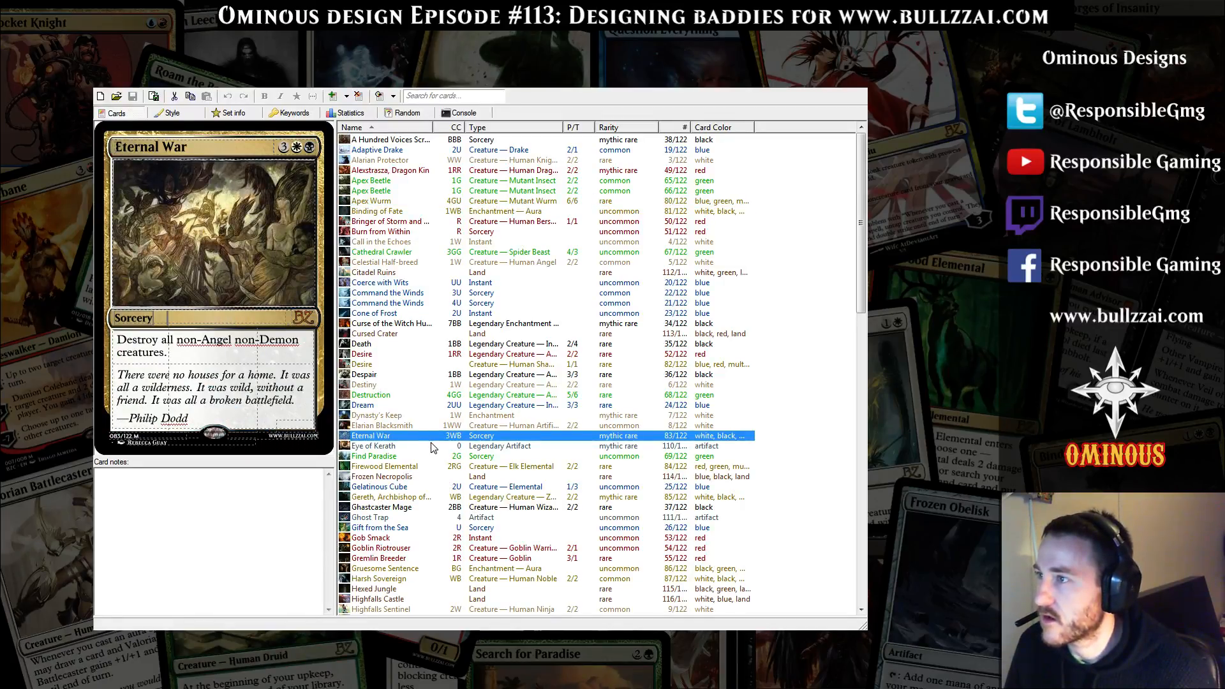
Replace the Elarian Blacksmith card's artwork with the horned robed figure, cropping it from a top offset of 60
{"action": "left_click", "coordinate": [424, 425]}
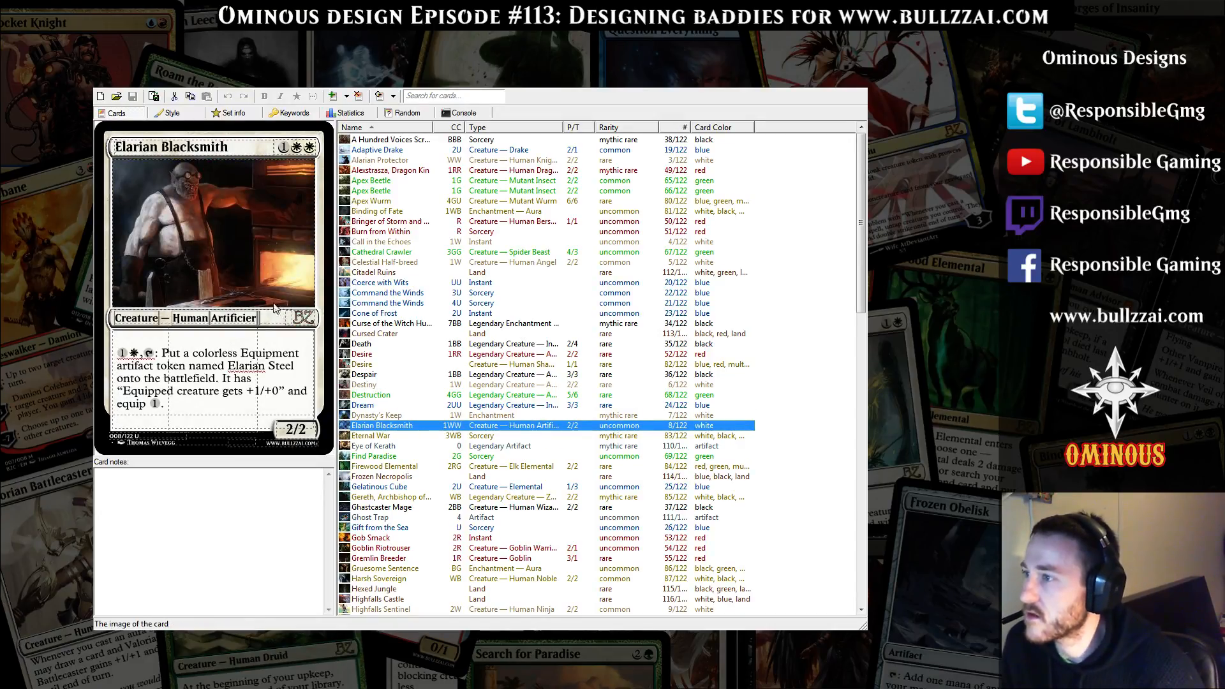
{"action": "double_click", "coordinate": [223, 234]}
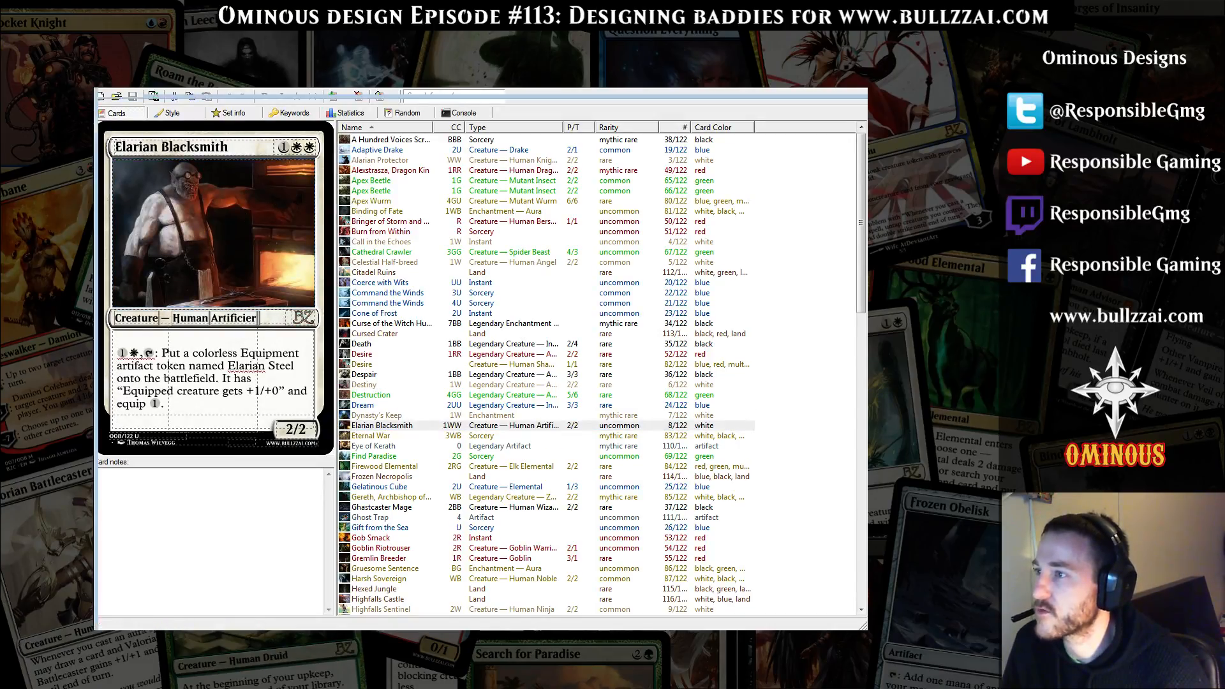
{"action": "double_click", "coordinate": [450, 156]}
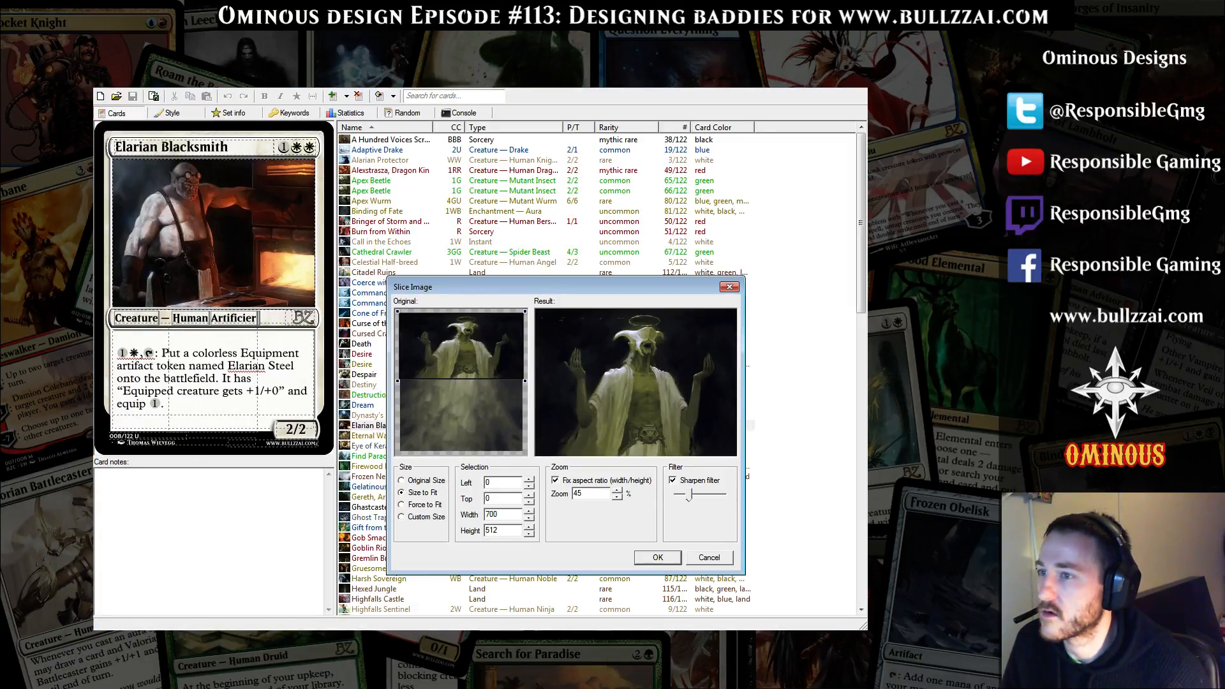
{"action": "left_click_drag", "start_coordinate": [460, 347], "coordinate": [460, 355]}
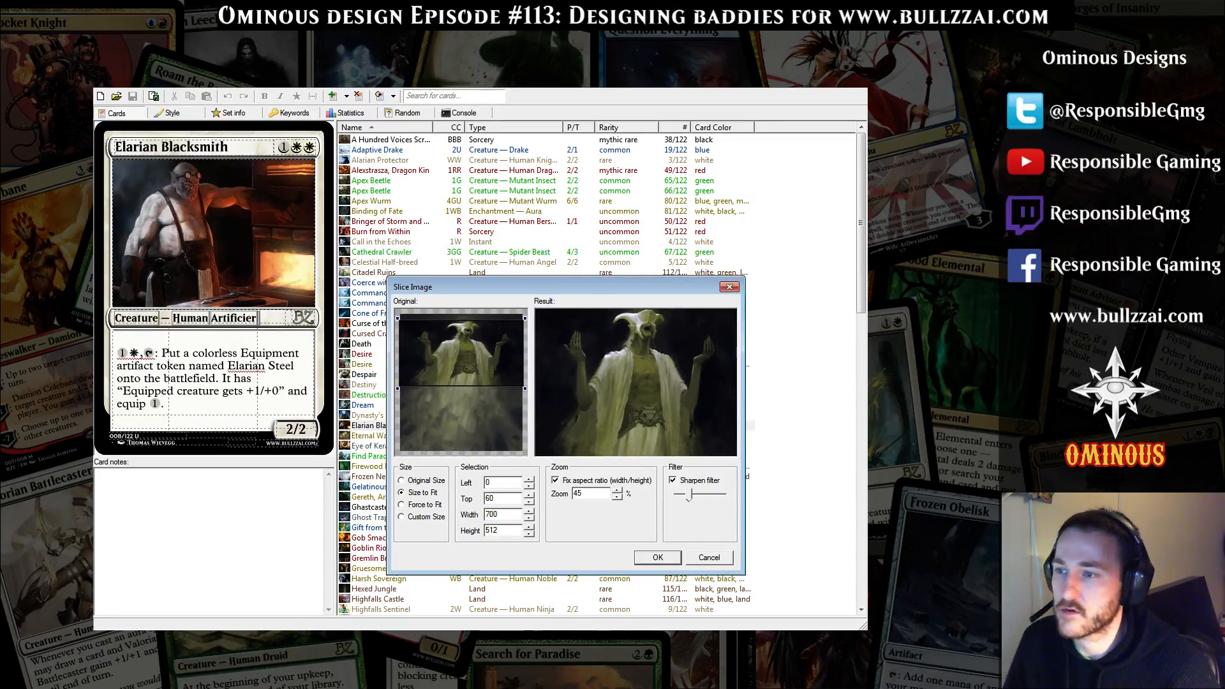
{"action": "key", "text": "Return"}
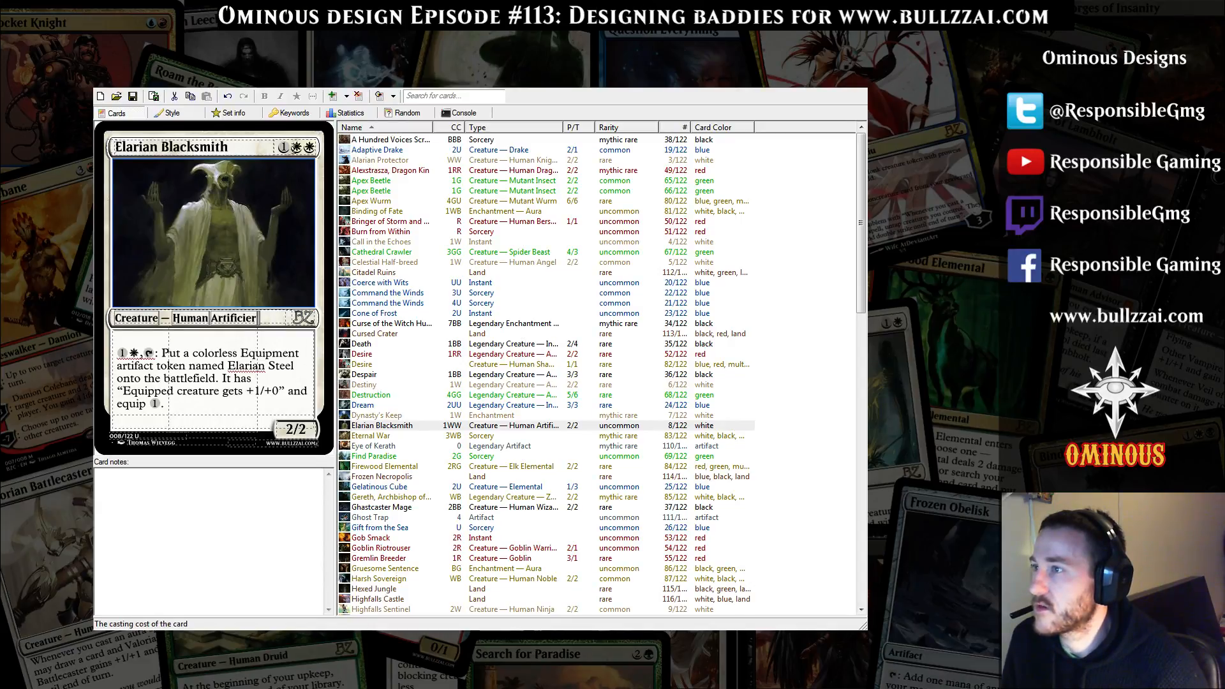
Rename the Elarian Blacksmith card to "Underworld Something"
{"action": "left_click", "coordinate": [234, 149]}
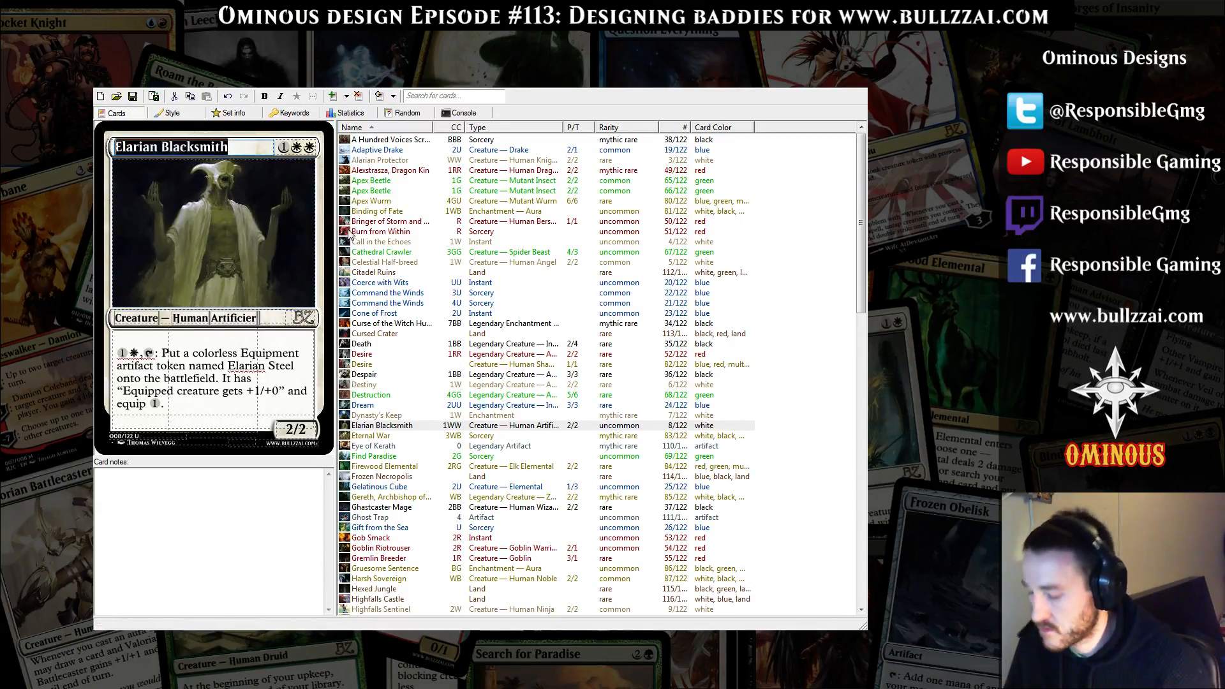
{"action": "type", "text": "Under"}
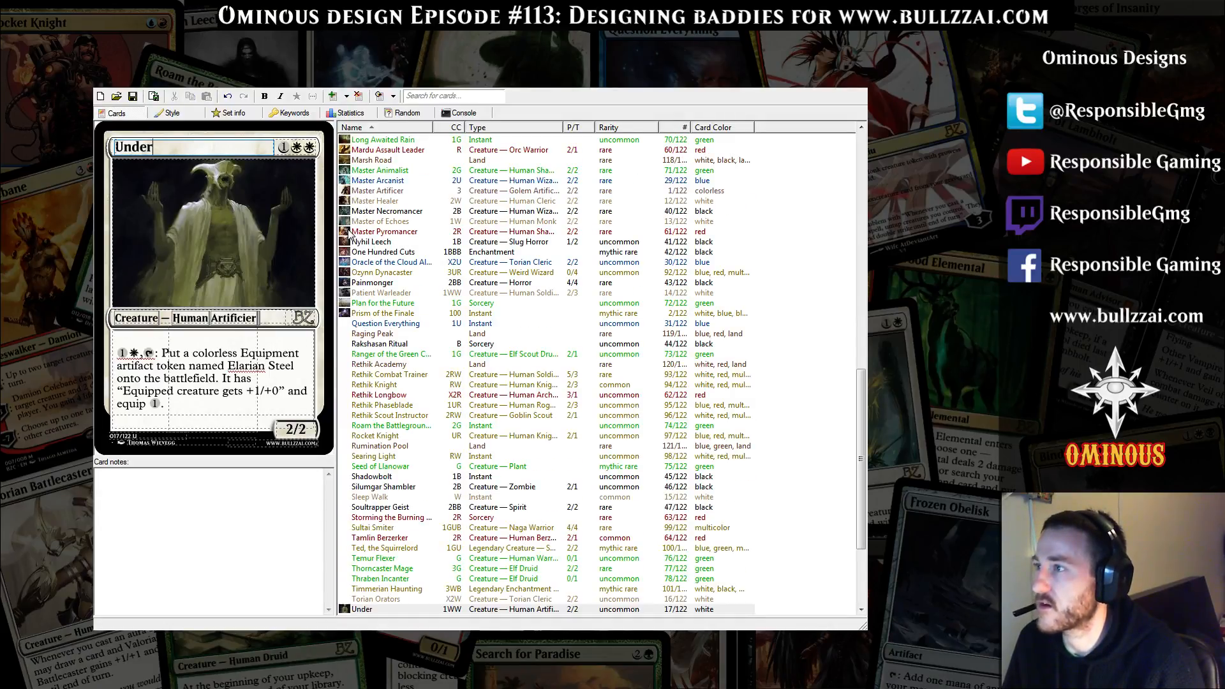
{"action": "type", "text": "world"}
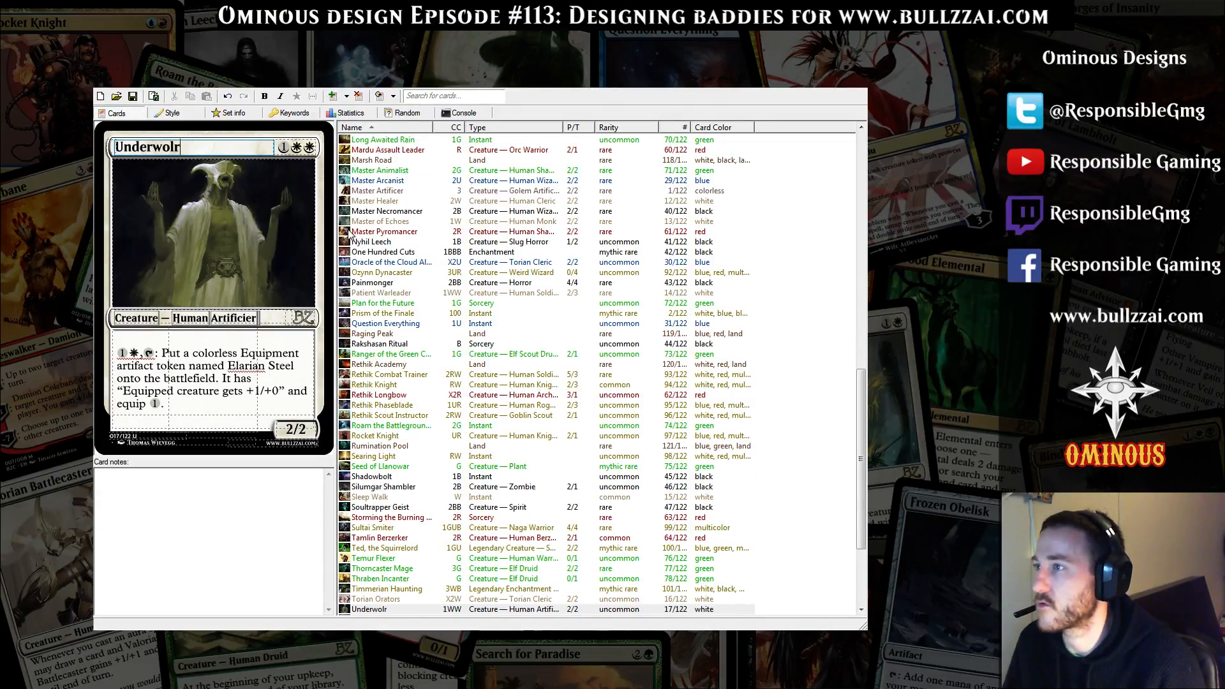
{"action": "type", "text": "s"}
{"action": "key", "text": "BackSpace"}
{"action": "key", "text": "BackSpace"}
{"action": "key", "text": "BackSpace"}
{"action": "key", "text": "BackSpace"}
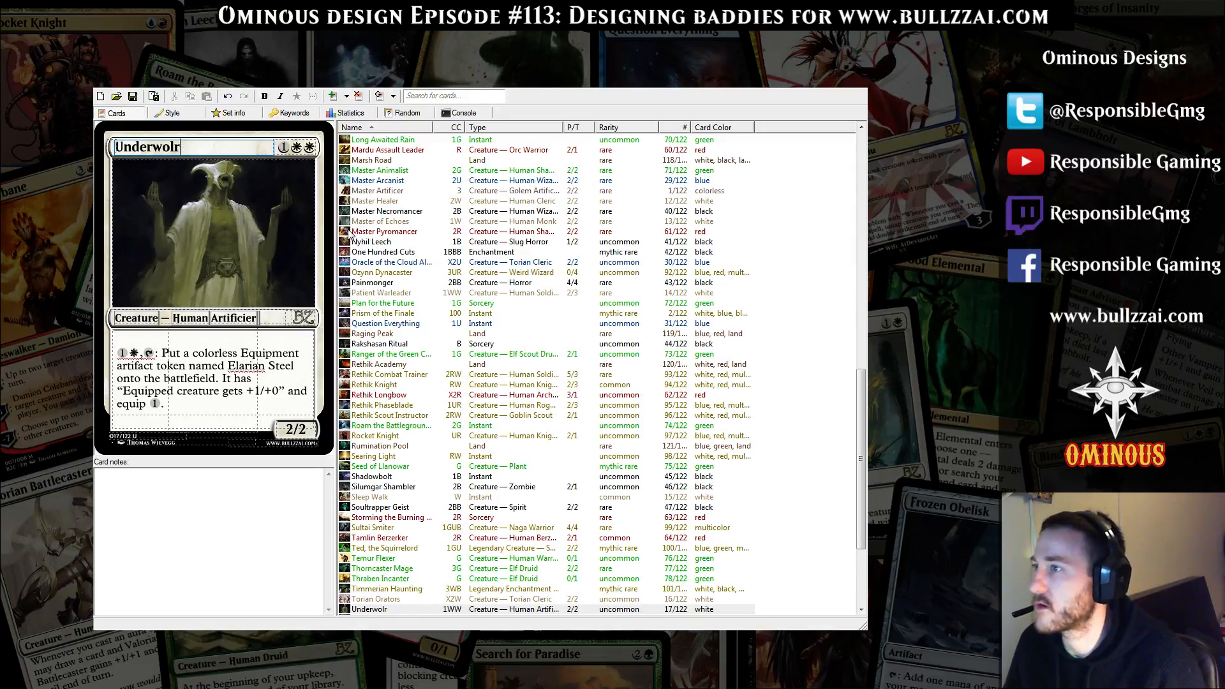
{"action": "type", "text": "rld S"}
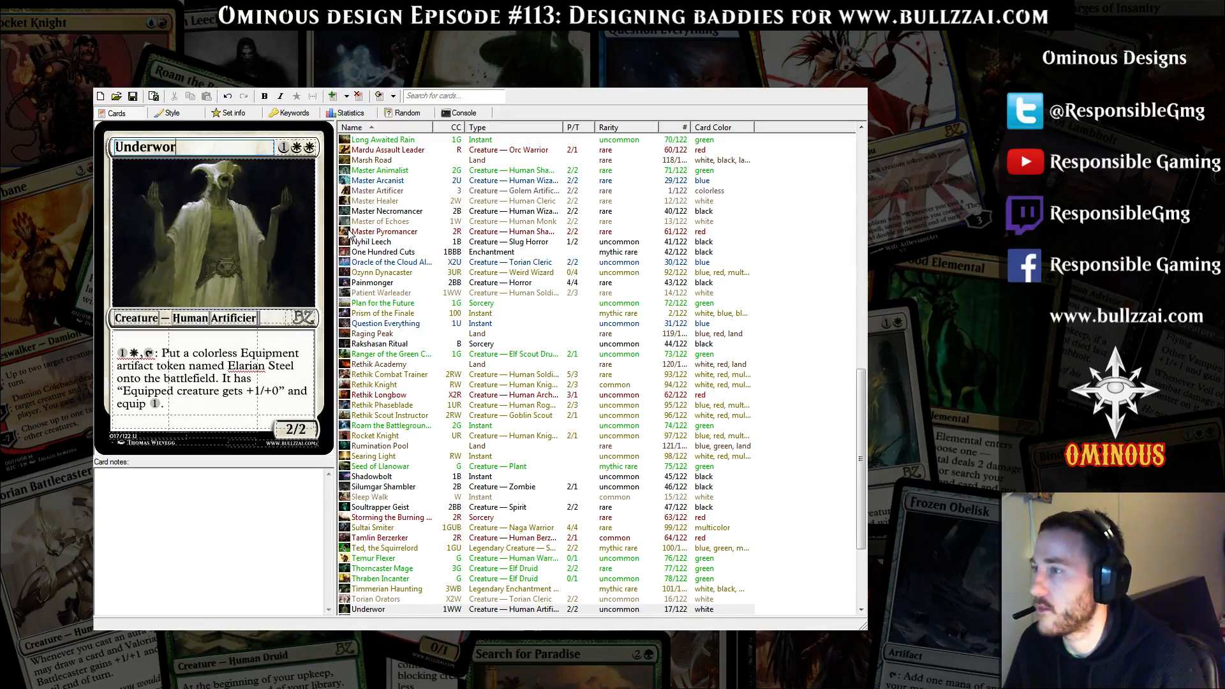
{"action": "type", "text": "omething"}
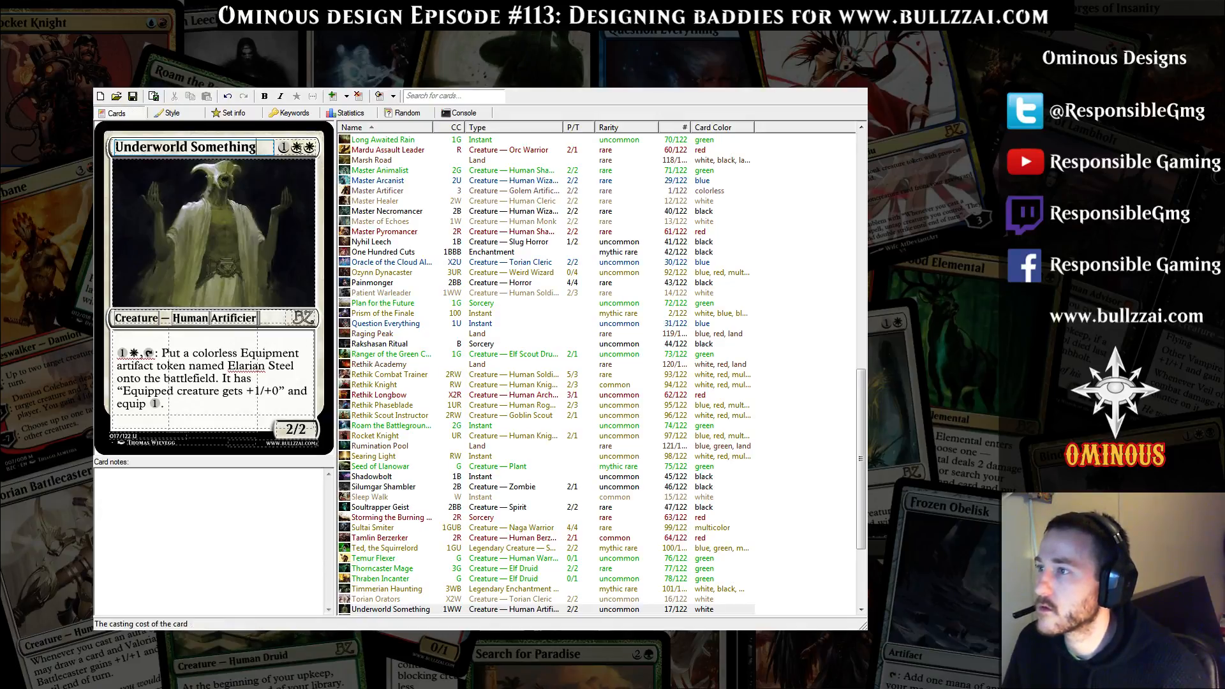
Change the card's mana cost to one generic, one white and one black (1WB)
{"action": "left_click_drag", "start_coordinate": [301, 148], "coordinate": [292, 149]}
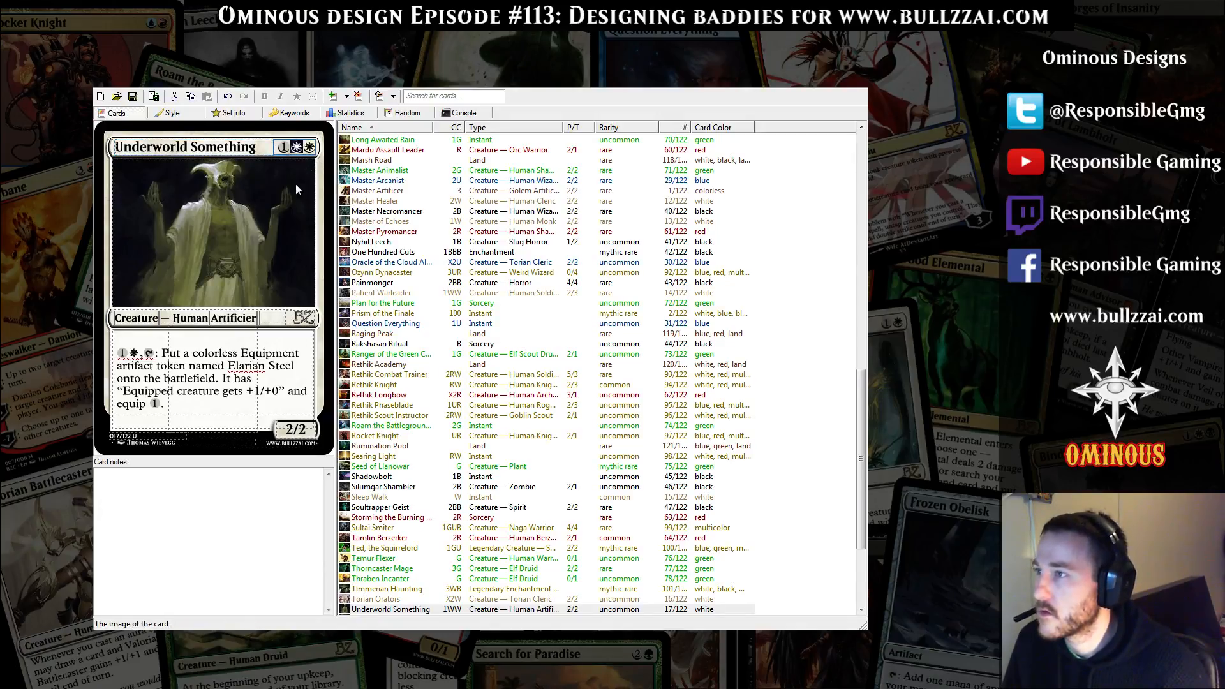
{"action": "type", "text": "b"}
{"action": "left_click", "coordinate": [283, 383]}
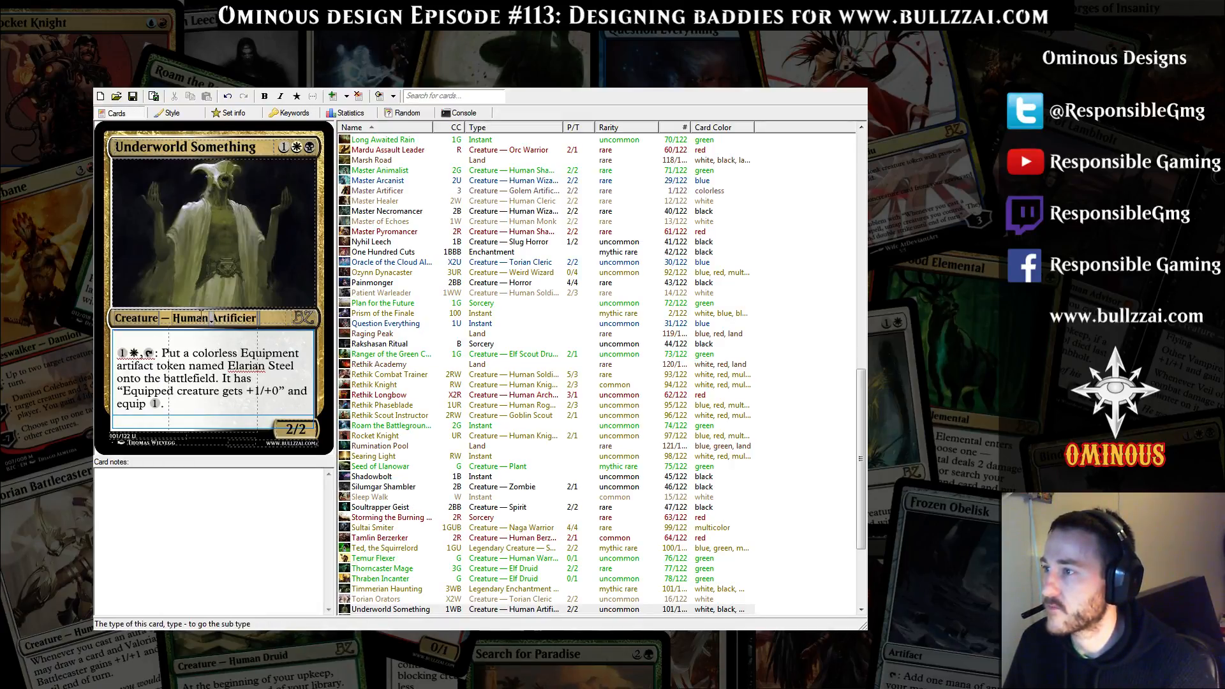
Replace the Artificer subtype on the card's type line with "Cleric Wizard"
{"action": "double_click", "coordinate": [228, 318]}
{"action": "type", "text": "Cleric Wiz"}
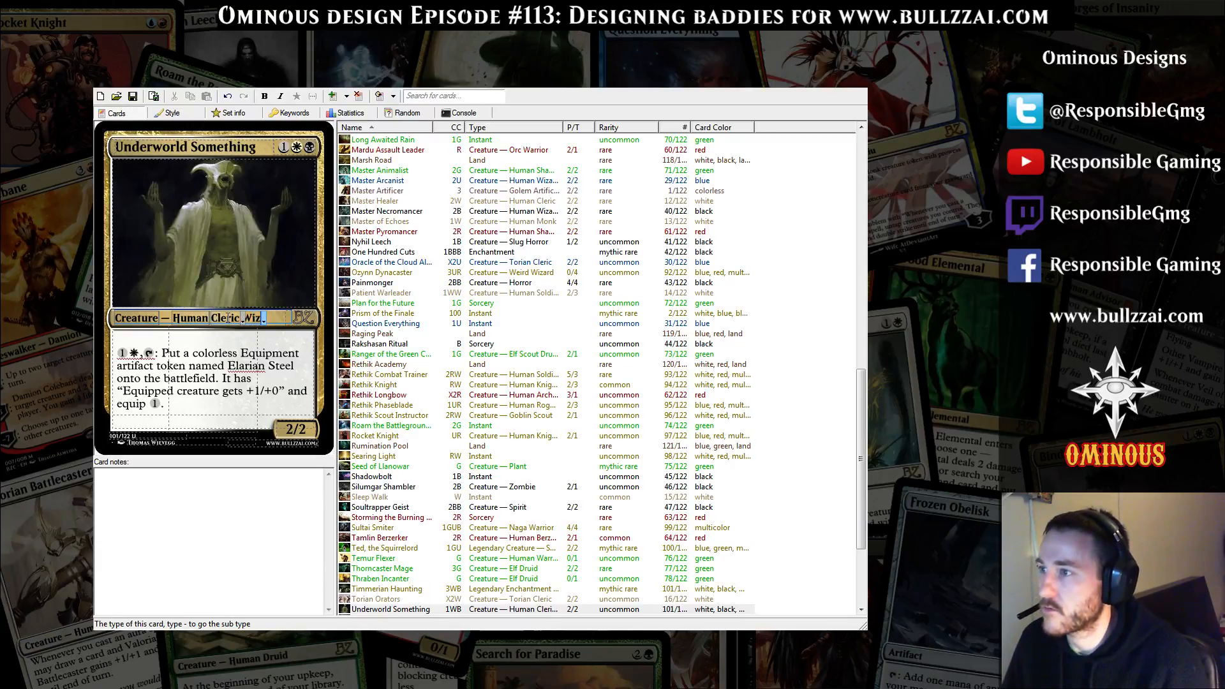
{"action": "type", "text": "ard"}
{"action": "double_click", "coordinate": [183, 318]}
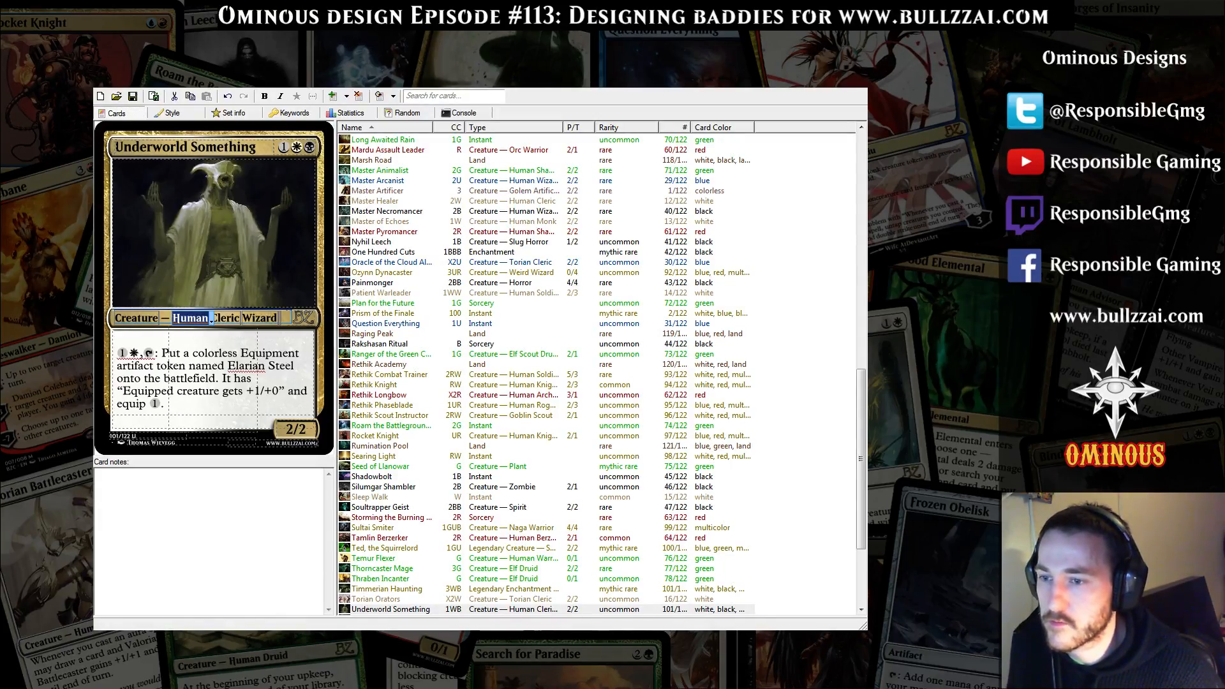
Switch to Logitech Gaming Software to check the headset's volume and microphone levels, and return to the card editor
{"action": "key", "text": "alt+Tab"}
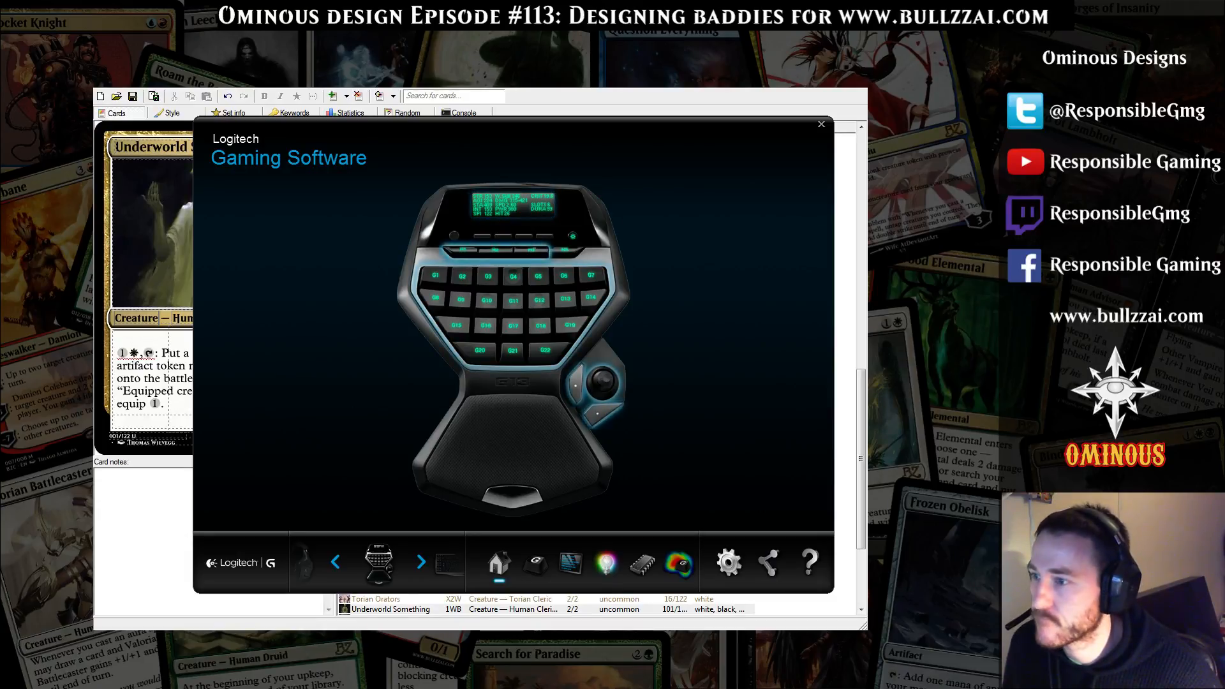
{"action": "left_click", "coordinate": [335, 562]}
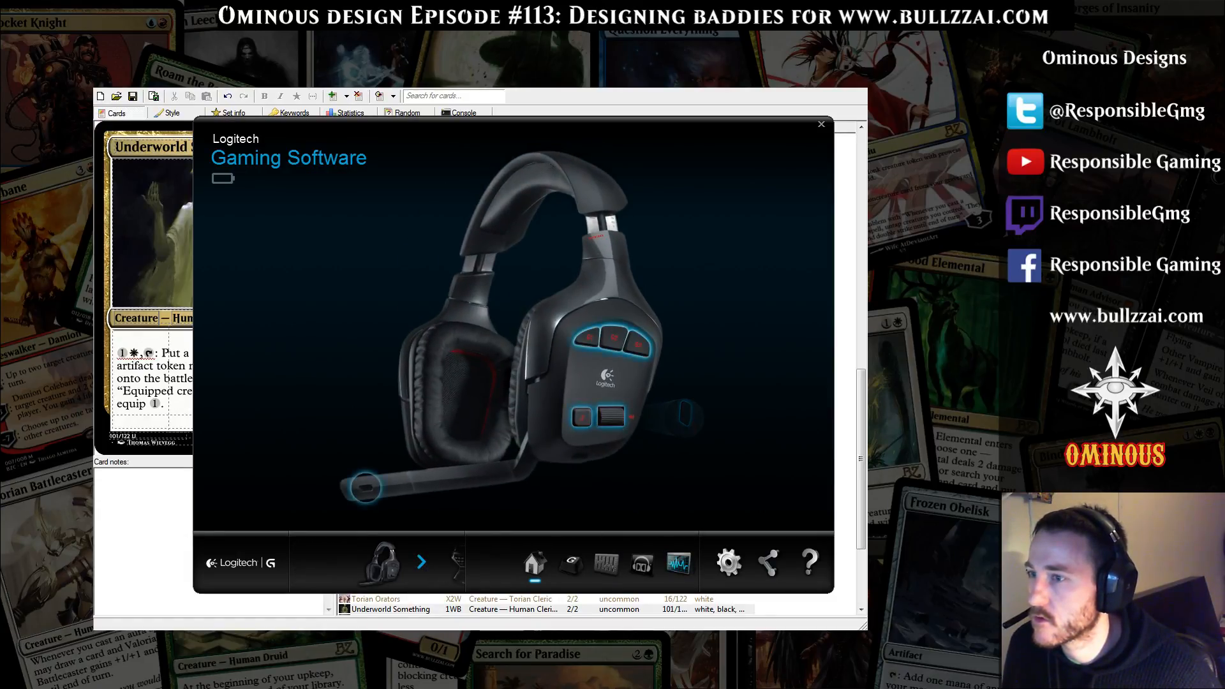
{"action": "left_click", "coordinate": [606, 564]}
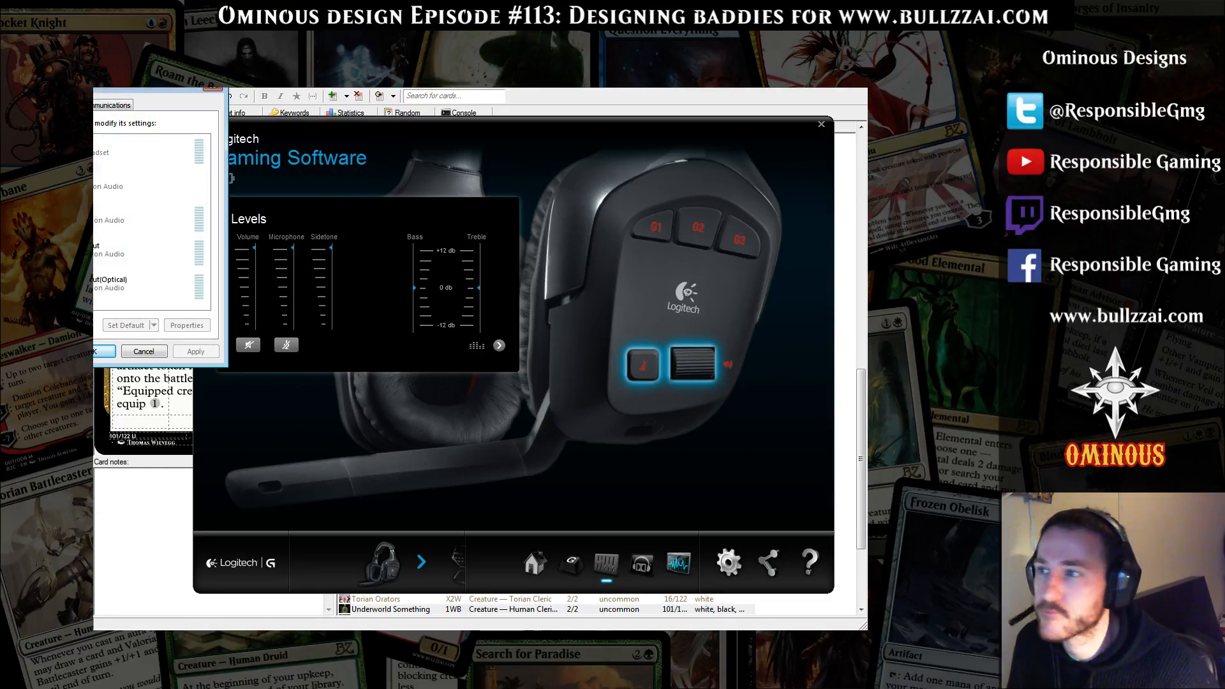
{"action": "left_click", "coordinate": [213, 89]}
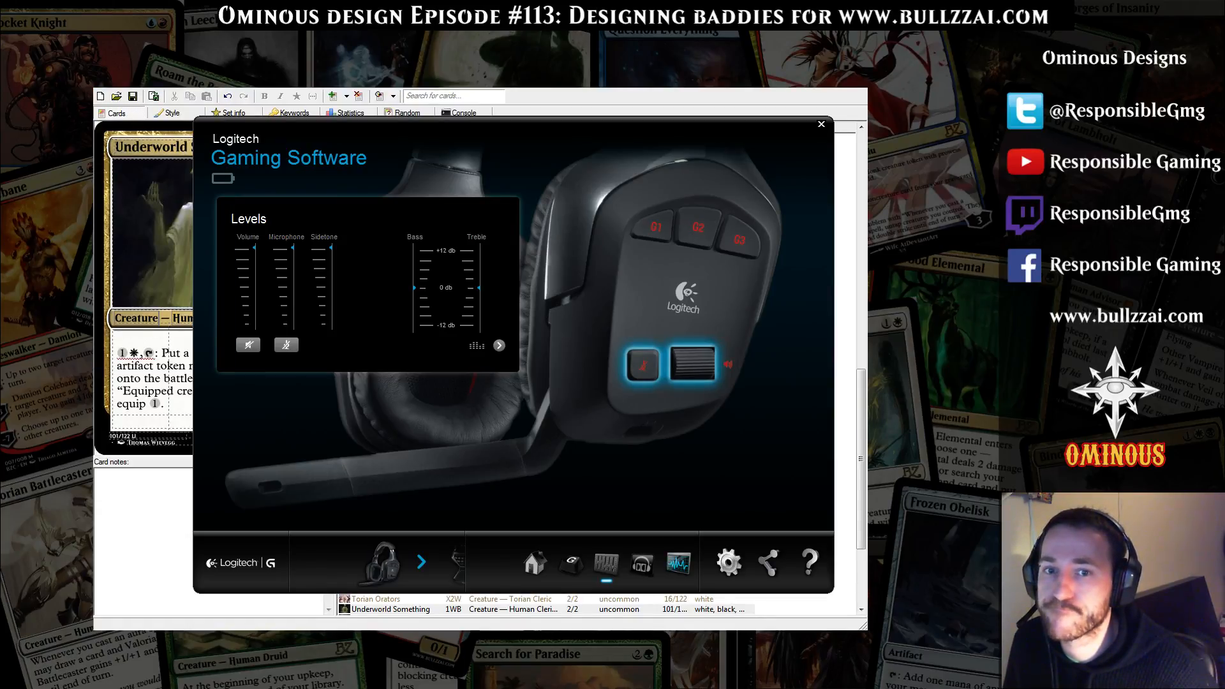
{"action": "left_click", "coordinate": [822, 124]}
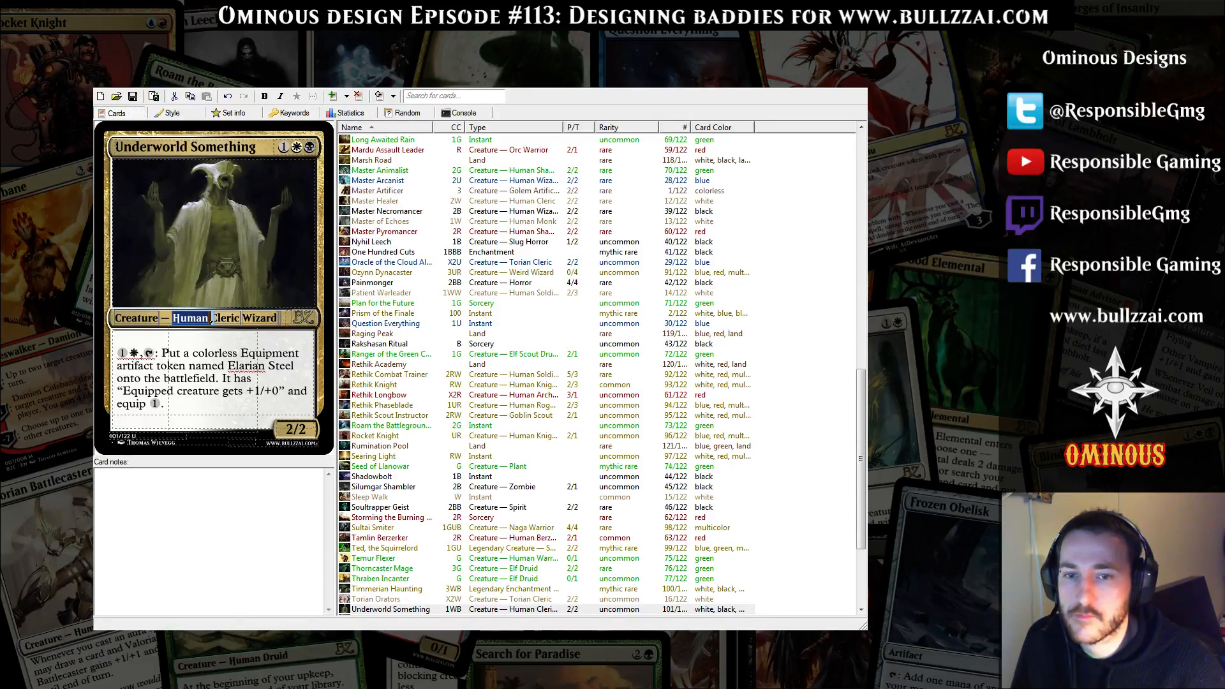
{"action": "key", "text": "alt+Tab"}
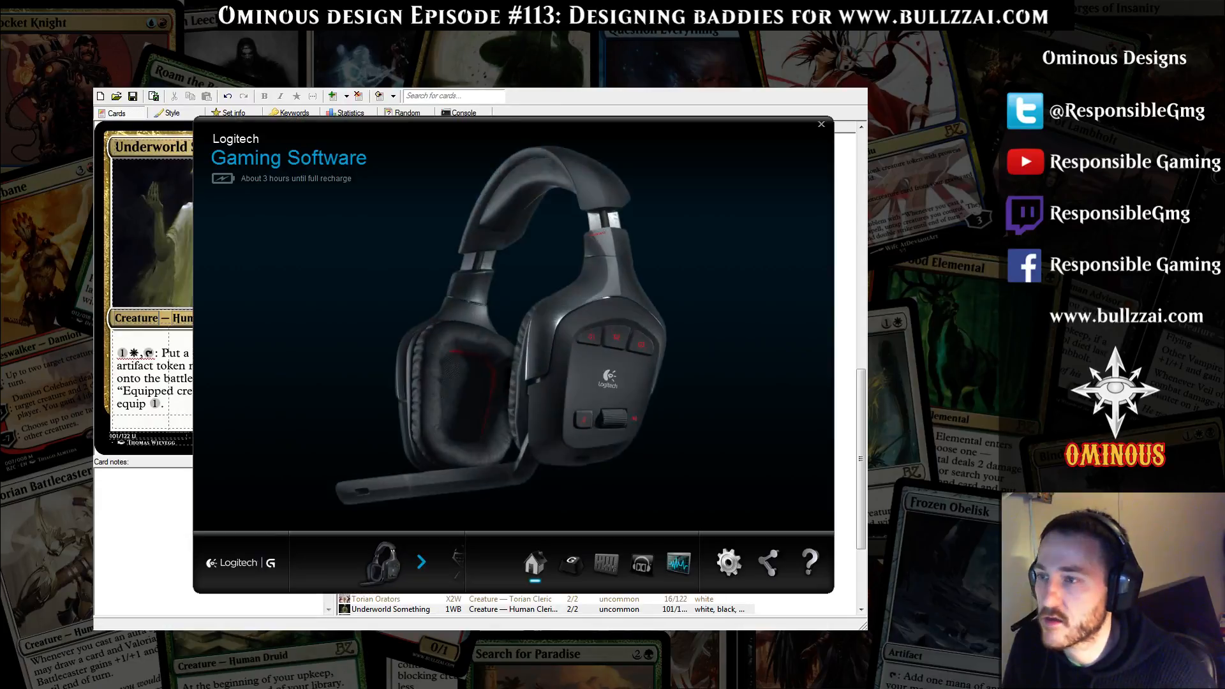
{"action": "left_click", "coordinate": [606, 563]}
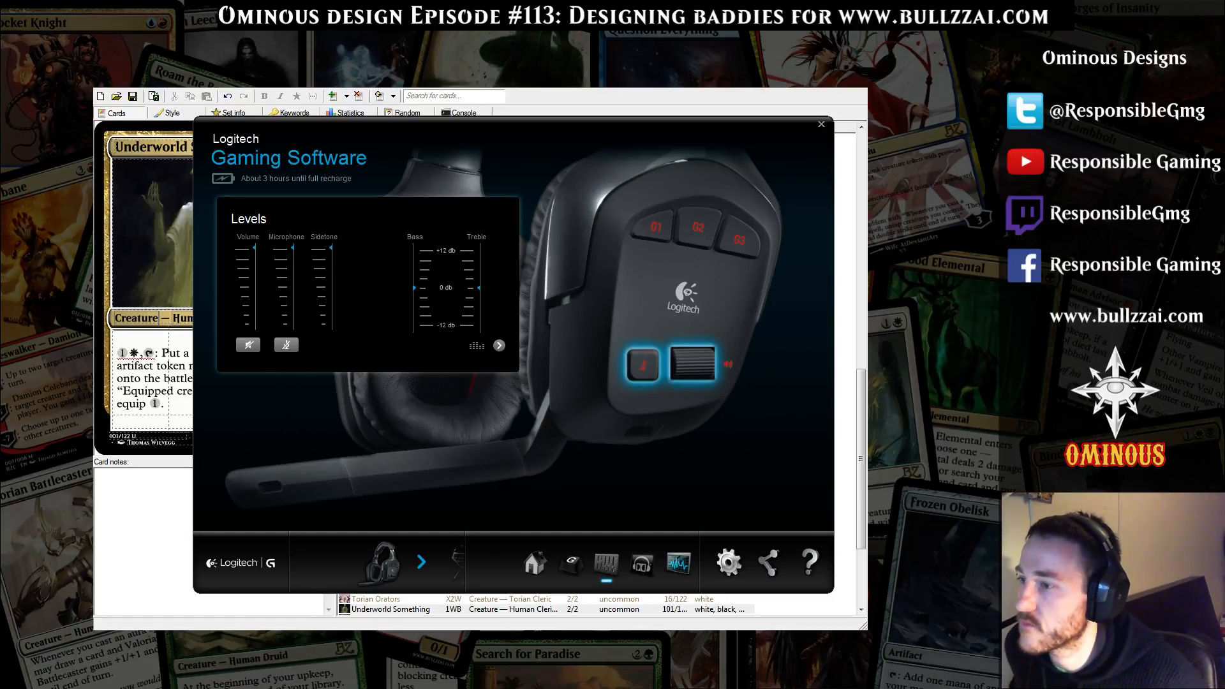
{"action": "left_click", "coordinate": [821, 123]}
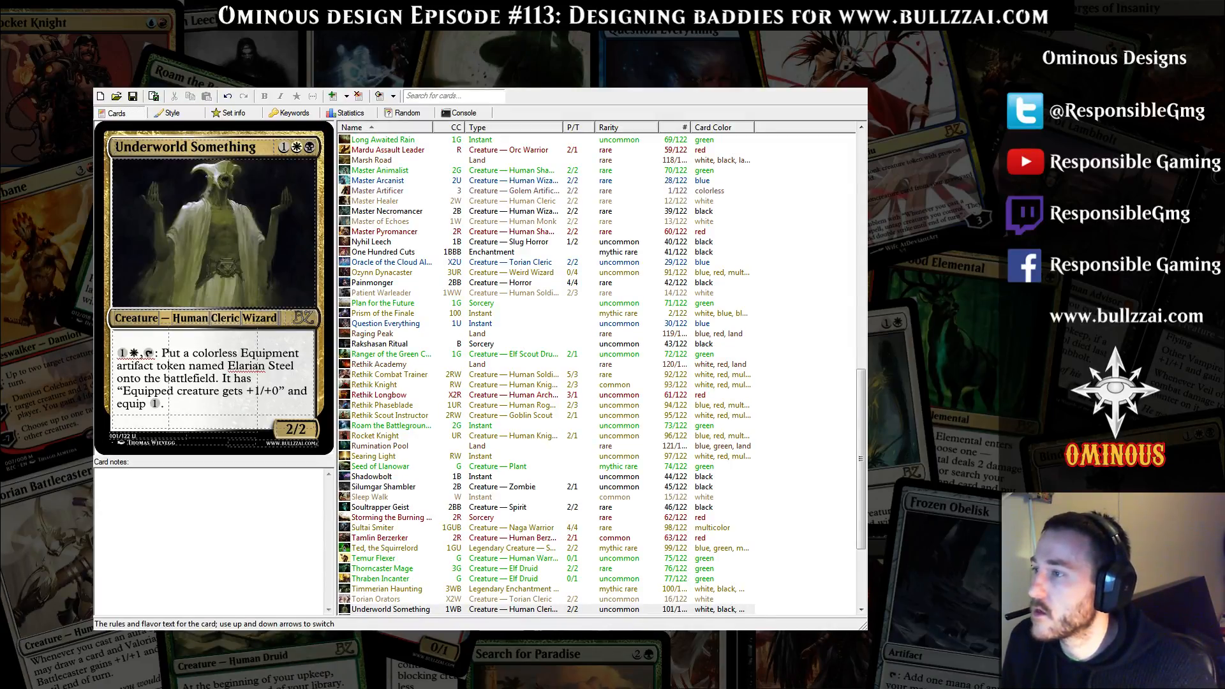
Replace the Human subtype with "Demon" so the type line reads Creature — Demon Cleric Wizard
{"action": "double_click", "coordinate": [226, 318]}
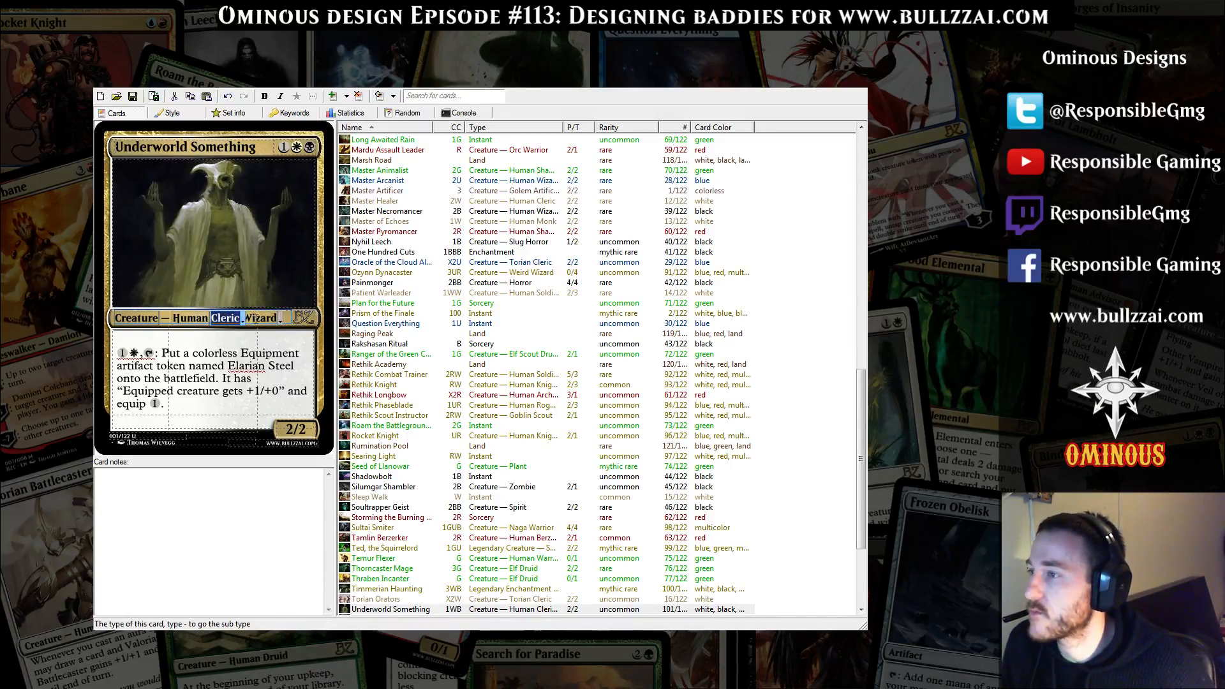
{"action": "double_click", "coordinate": [259, 318]}
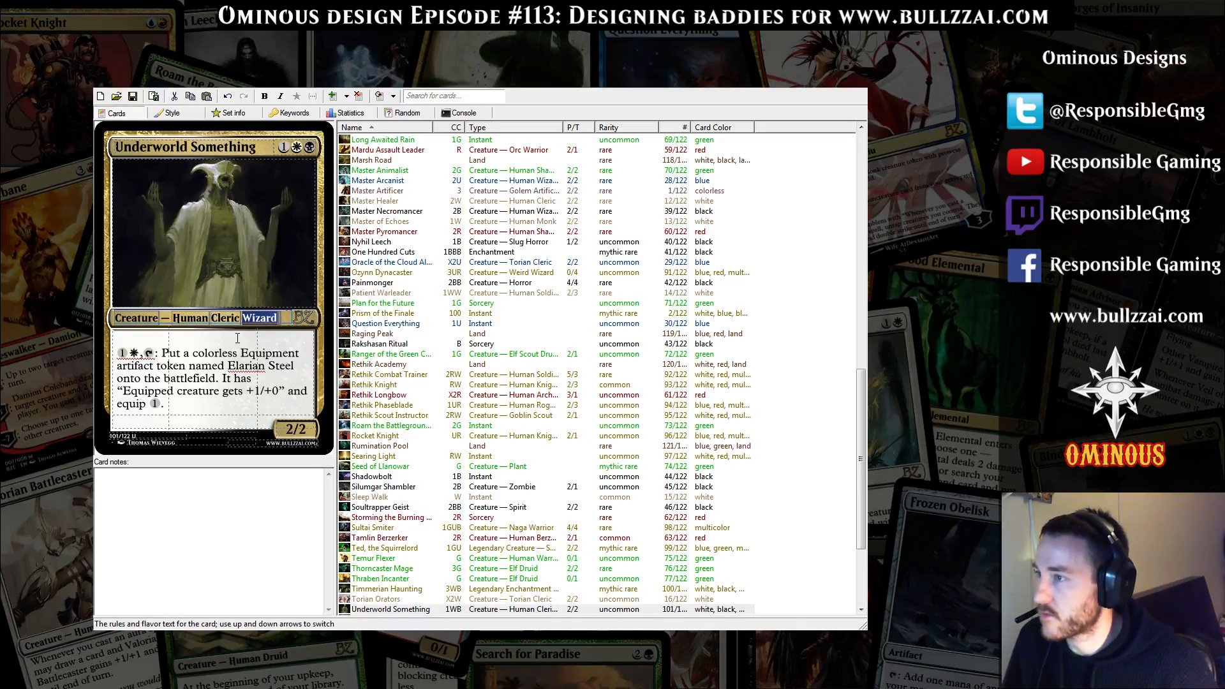
{"action": "double_click", "coordinate": [190, 318]}
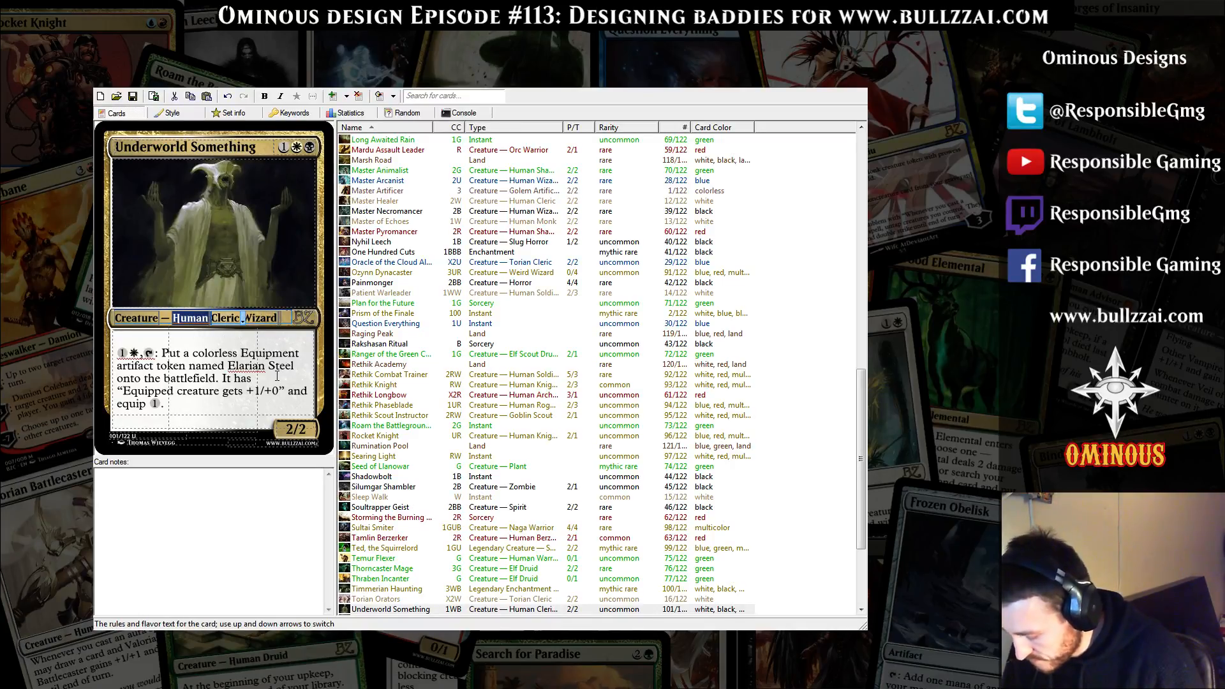
{"action": "type", "text": "Demon"}
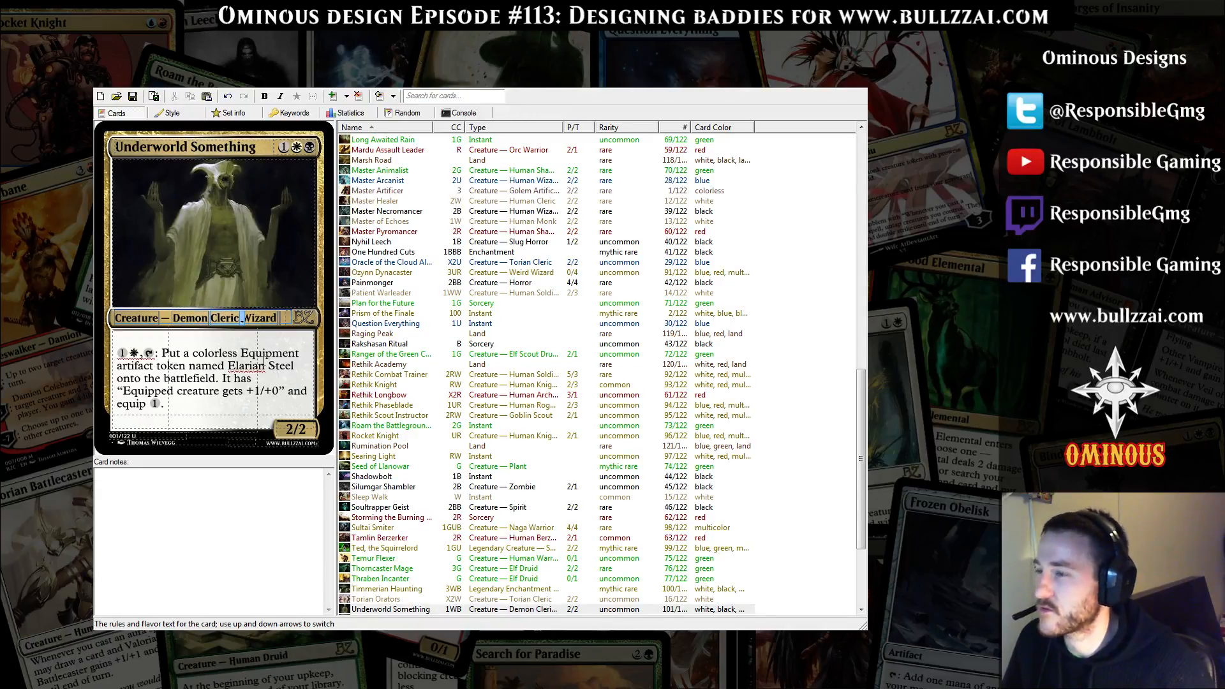
Set the Underworld Something card's rarity to rare
{"action": "left_click", "coordinate": [249, 353]}
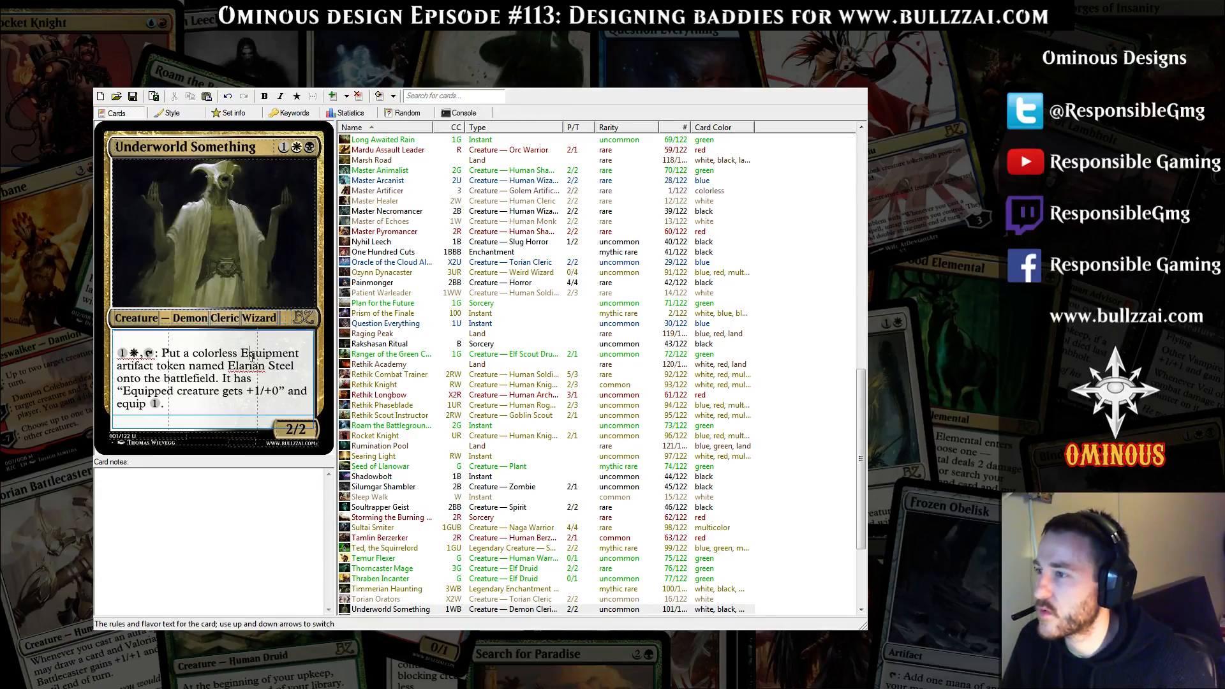
{"action": "left_click", "coordinate": [299, 321]}
{"action": "left_click", "coordinate": [315, 364]}
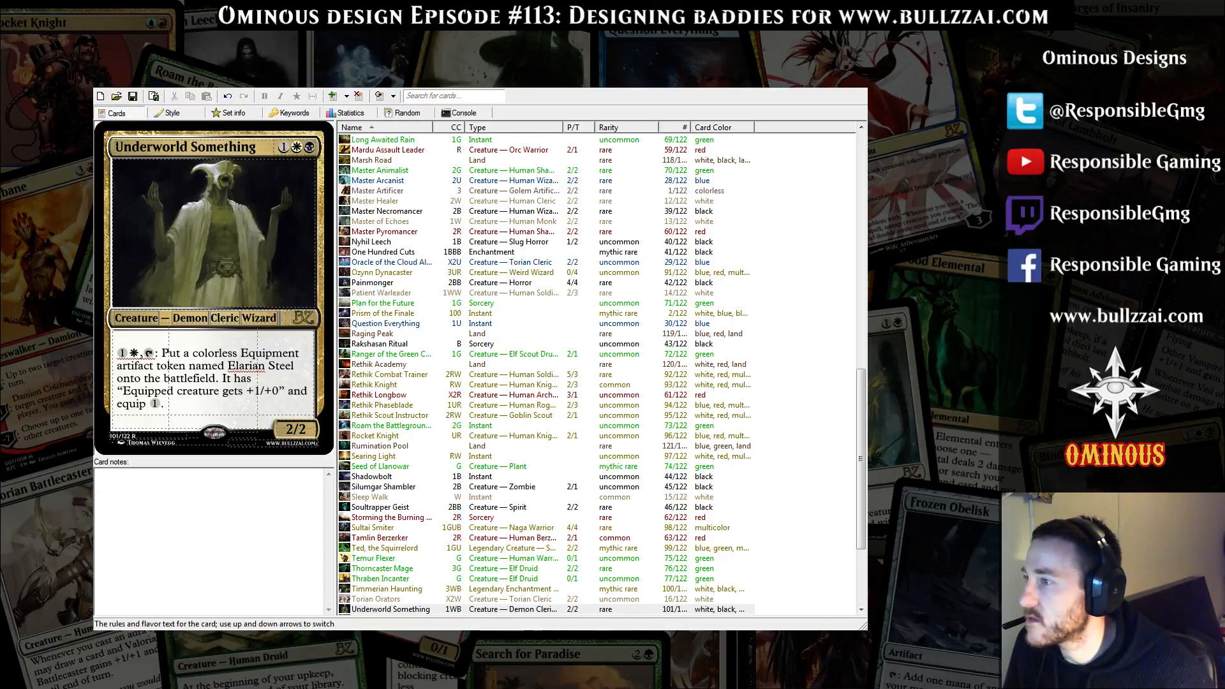
Replace the rules text with the copied ability returning a graveyard card that shares a type with a permanent entering from a graveyard
{"action": "left_click", "coordinate": [256, 404]}
{"action": "key", "text": "ctrl+a"}
{"action": "type", "text": "Whenever a permanent enters the battlefield from a graveyard, you may return target card from your graveyard to the battlefield if it shares a card type with that permanent."}
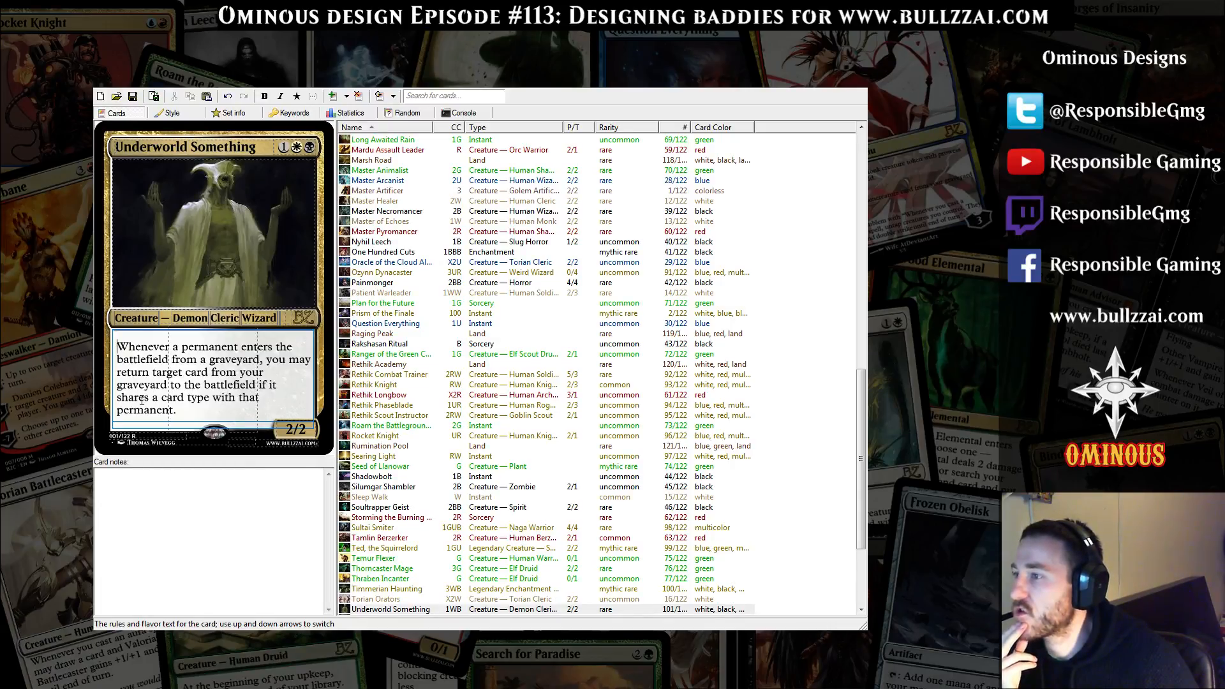
{"action": "left_click", "coordinate": [247, 424]}
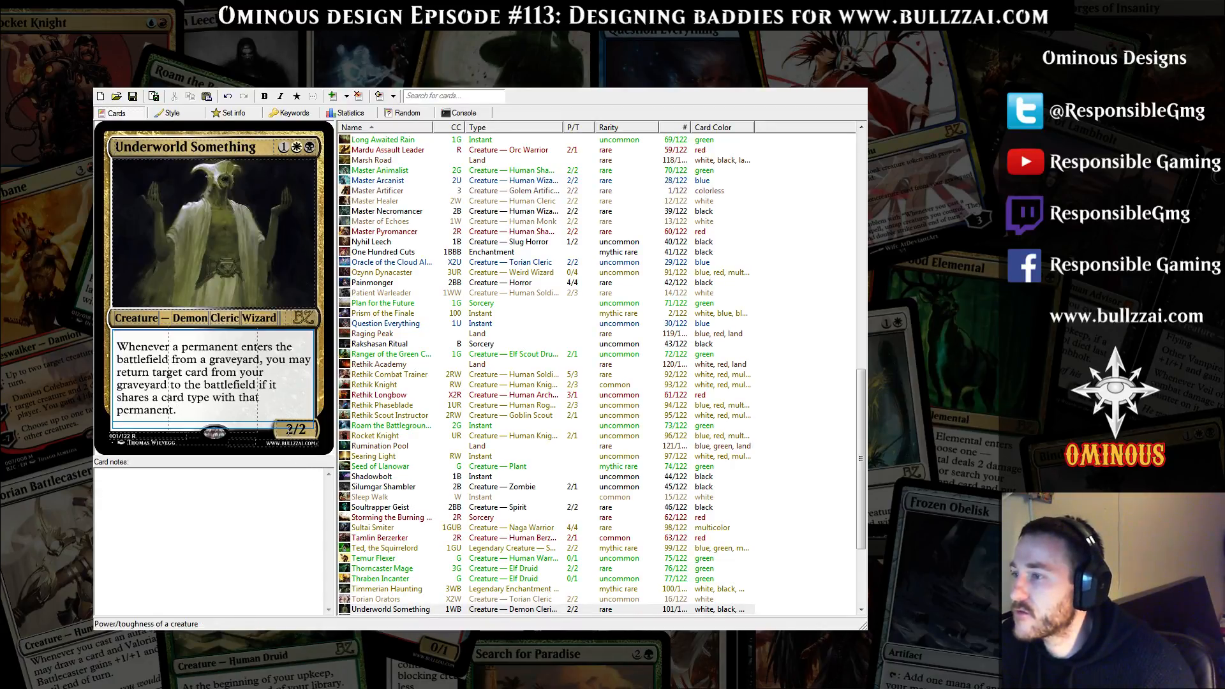
{"action": "left_click_drag", "start_coordinate": [120, 346], "coordinate": [182, 412]}
{"action": "key", "text": "ctrl+c"}
{"action": "left_click", "coordinate": [192, 412]}
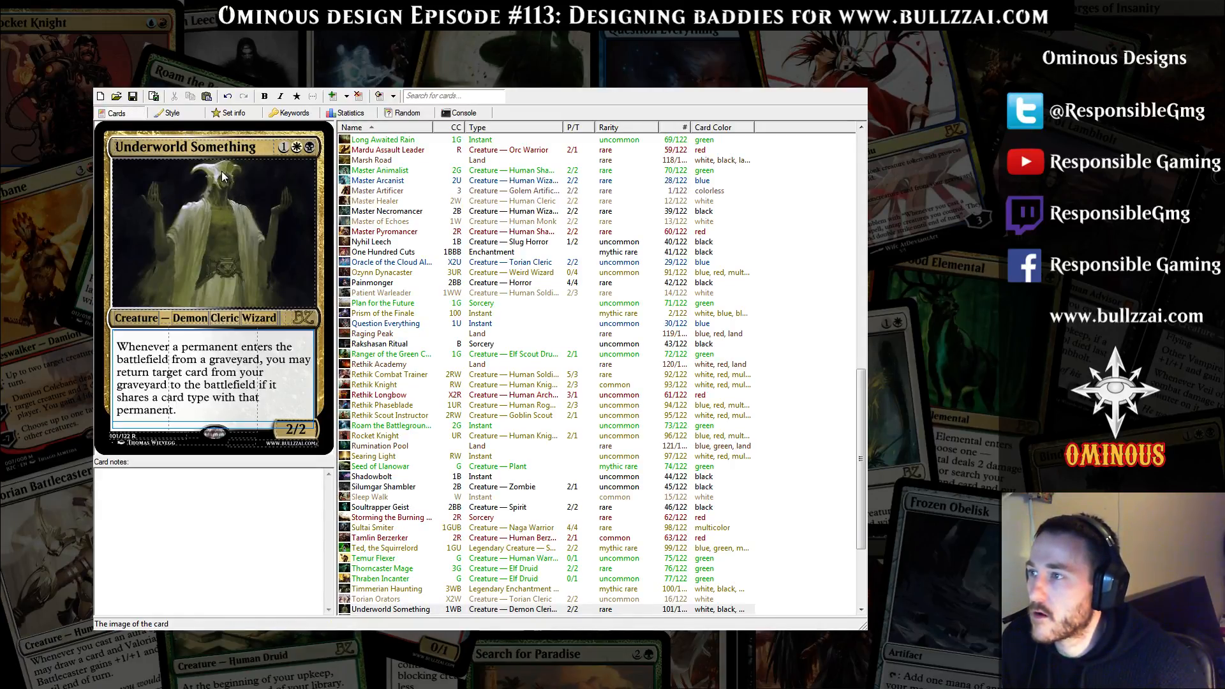
{"action": "left_click", "coordinate": [117, 147]}
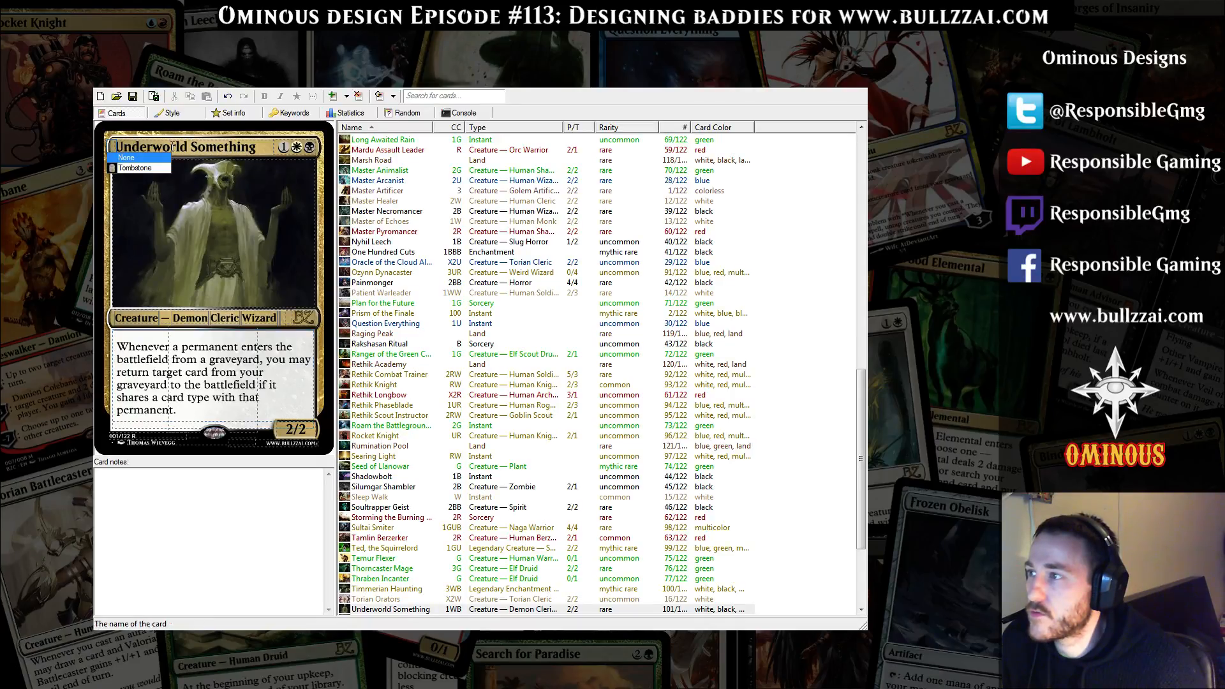
{"action": "left_click", "coordinate": [172, 147]}
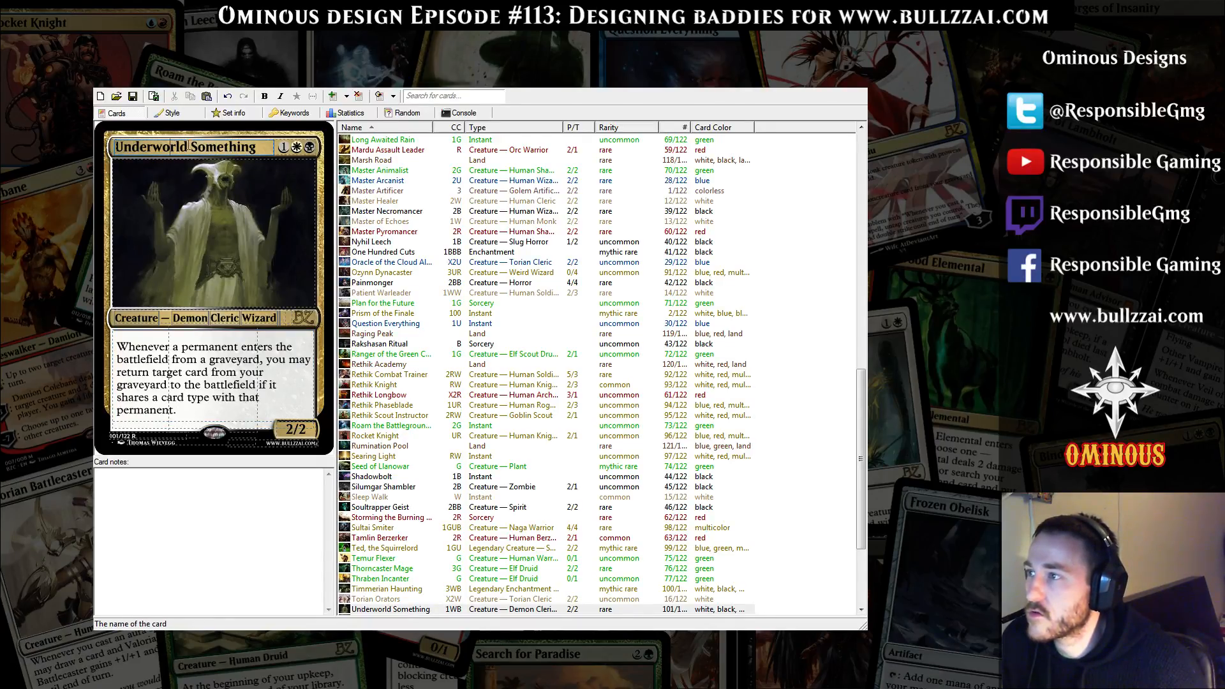
{"action": "left_click_drag", "start_coordinate": [188, 146], "coordinate": [223, 148]}
{"action": "left_click", "coordinate": [256, 147]}
{"action": "double_click", "coordinate": [185, 148]}
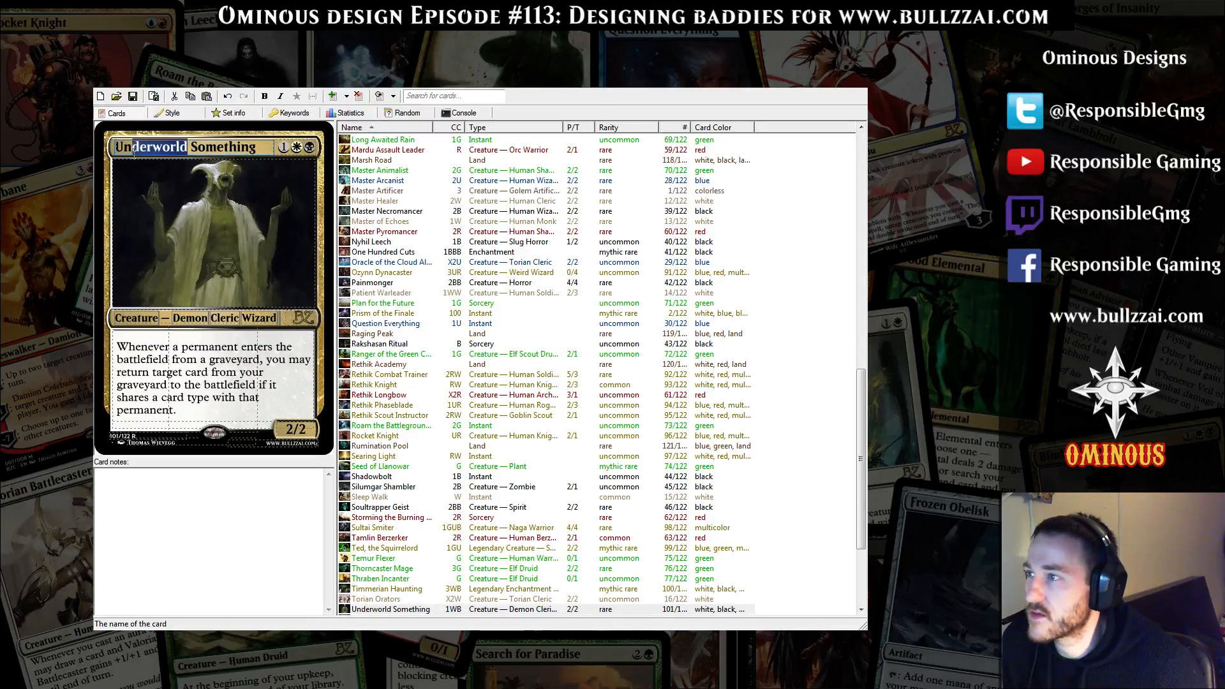
{"action": "mouse_move", "coordinate": [186, 147]}
{"action": "left_mouse_down"}
{"action": "mouse_move", "coordinate": [255, 147]}
{"action": "mouse_move", "coordinate": [186, 146]}
{"action": "left_mouse_up"}
{"action": "left_click", "coordinate": [255, 399]}
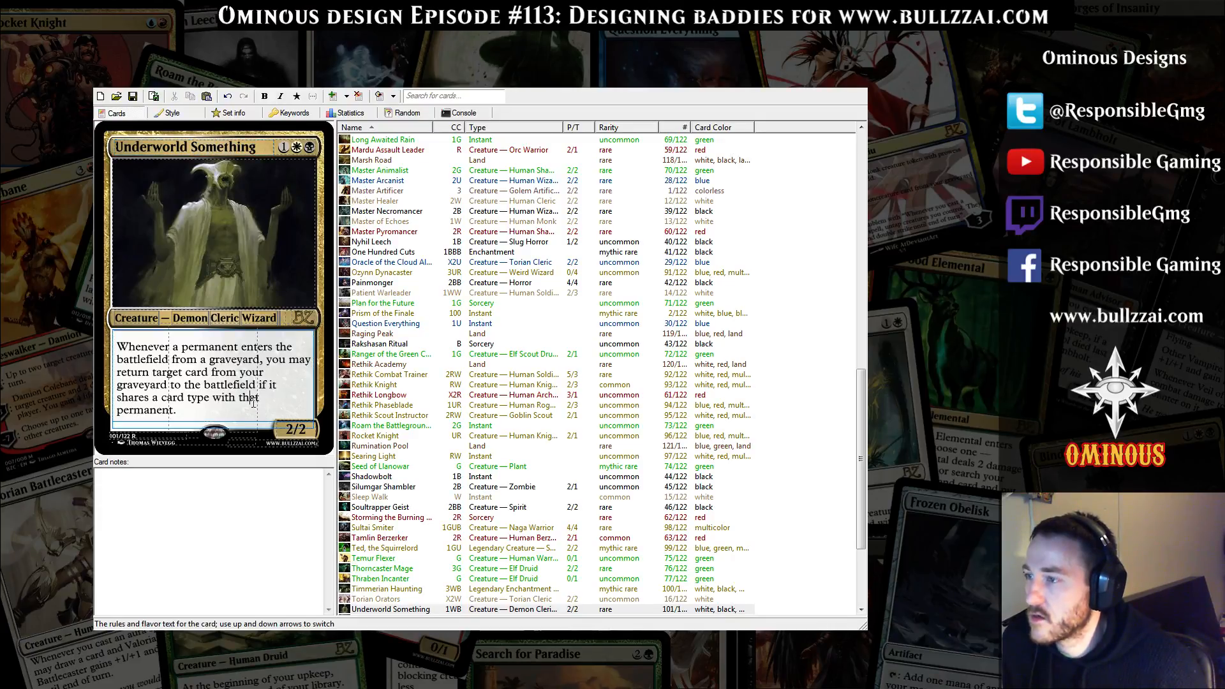
{"action": "left_click", "coordinate": [225, 411]}
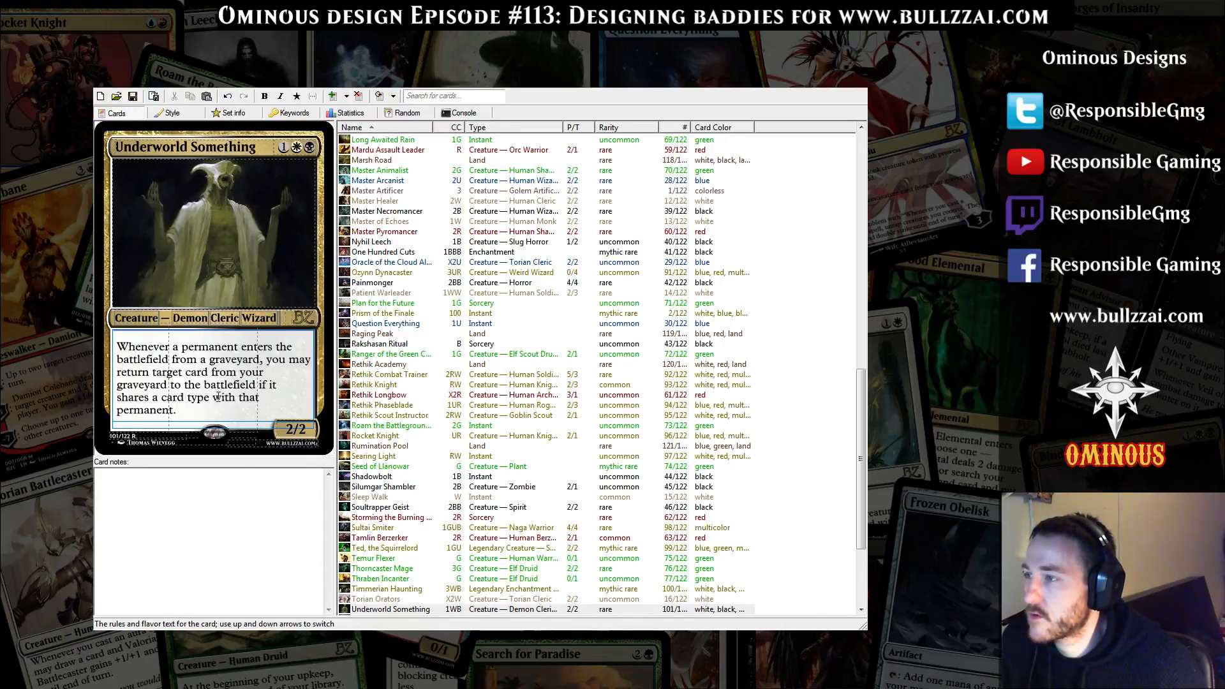
Add the keyword "Deathtouch" on its own line above the Underworld Something card's graveyard ability
{"action": "left_click", "coordinate": [120, 348]}
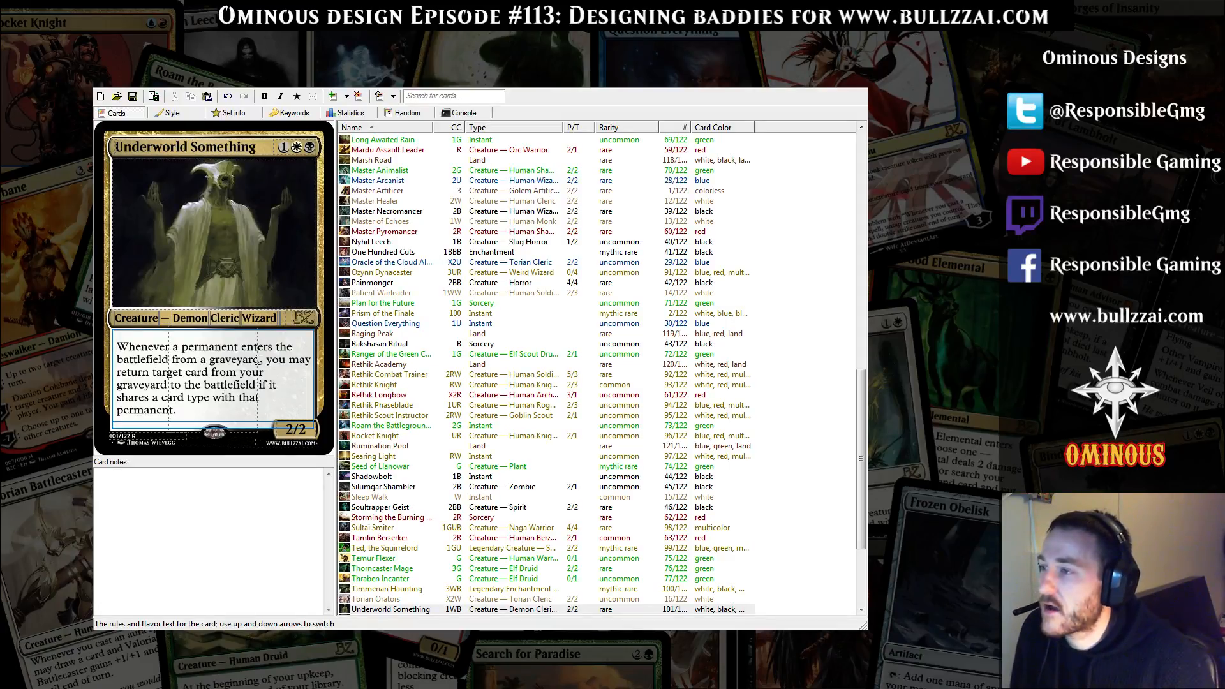
{"action": "key", "text": "Return"}
{"action": "key", "text": "Up"}
{"action": "type", "text": "D"}
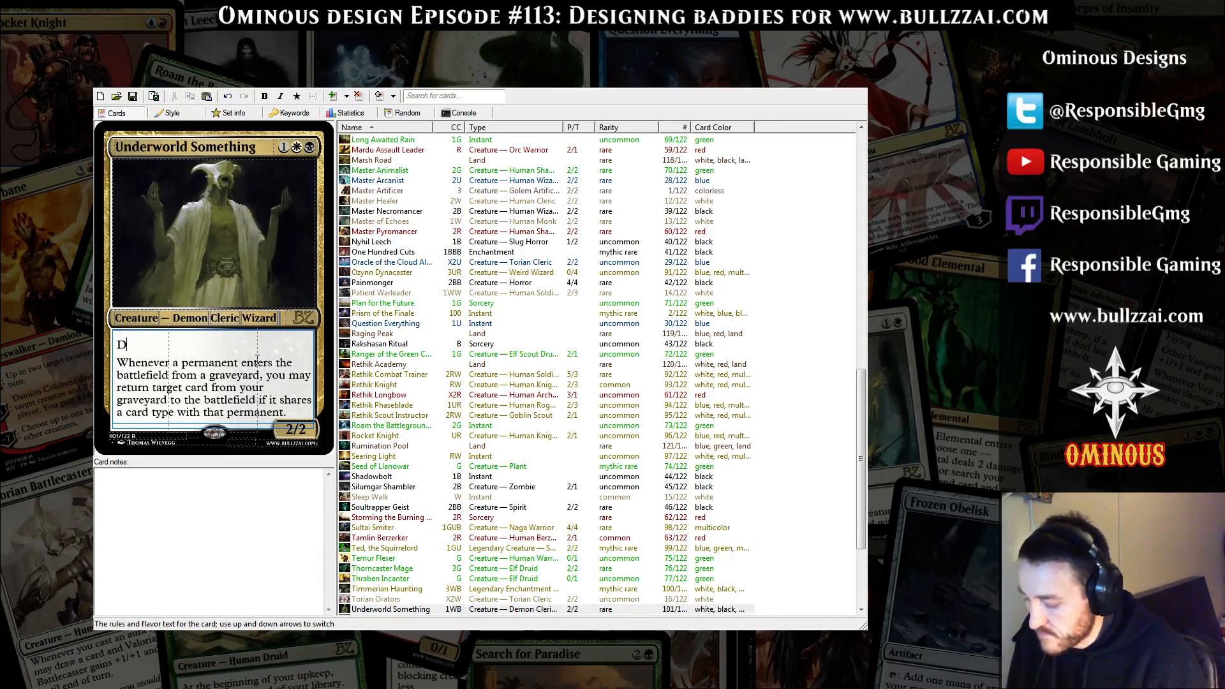
{"action": "type", "text": "eathtouch"}
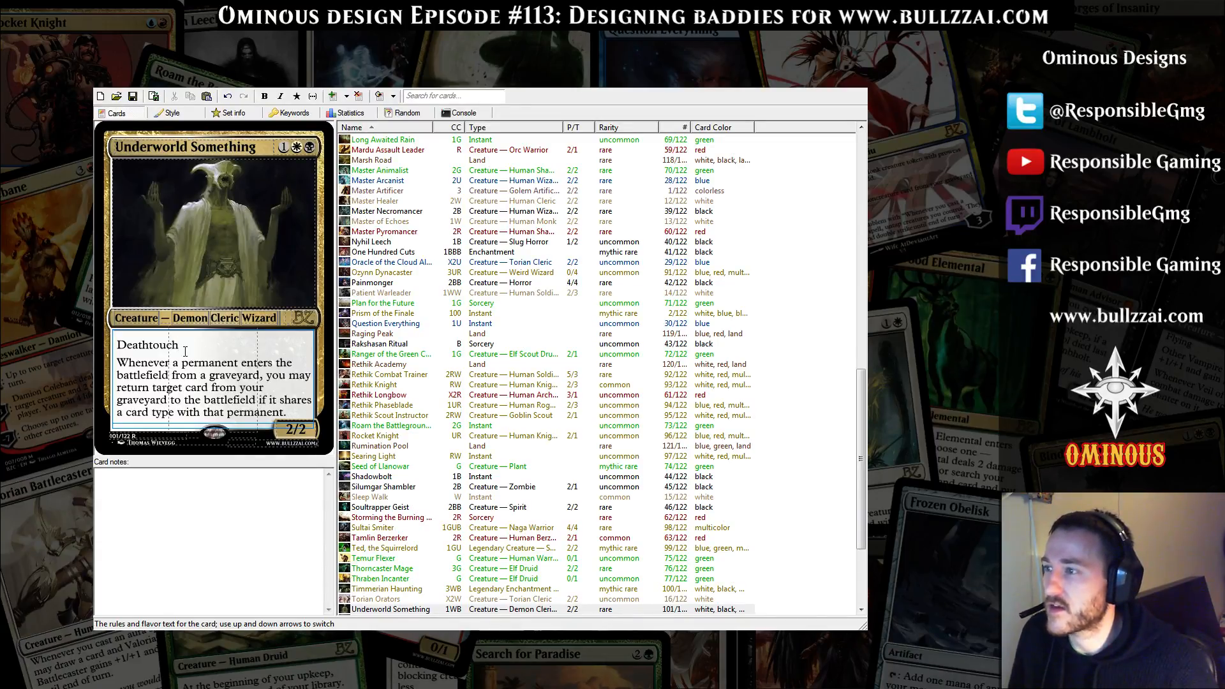
Replace the Deathtouch keyword with "Lifelink" on its own line in the Underworld Something card's rules text
{"action": "double_click", "coordinate": [131, 347]}
{"action": "left_click", "coordinate": [203, 386]}
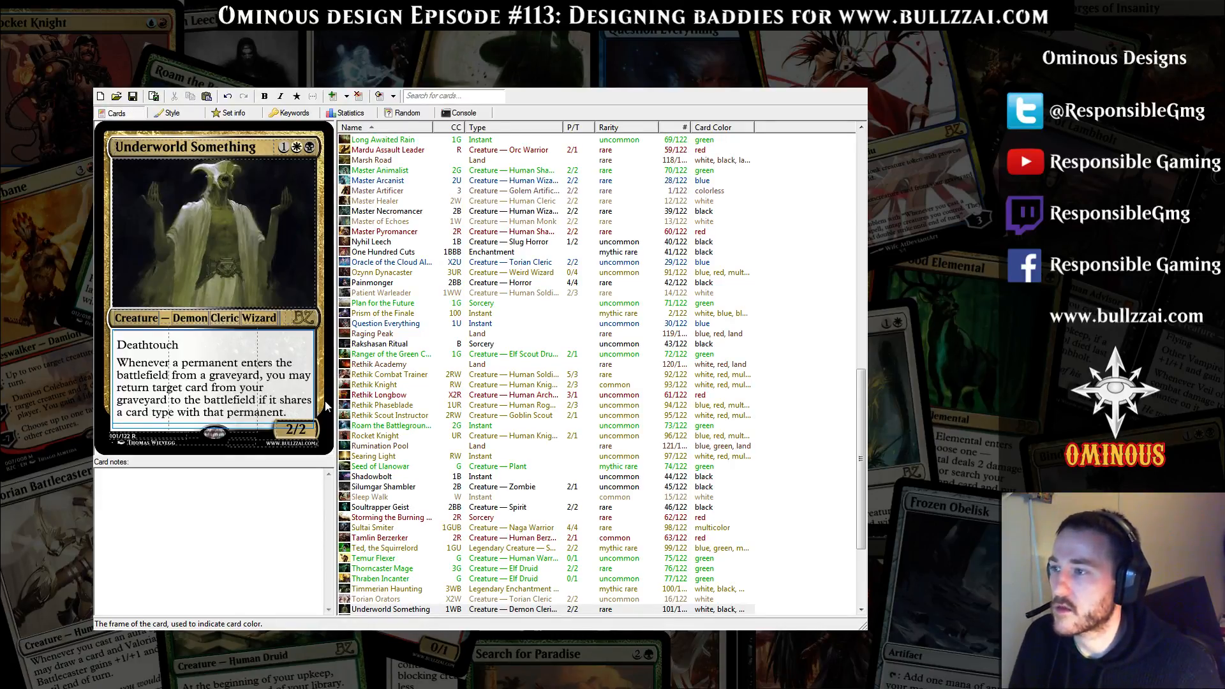
{"action": "double_click", "coordinate": [138, 345]}
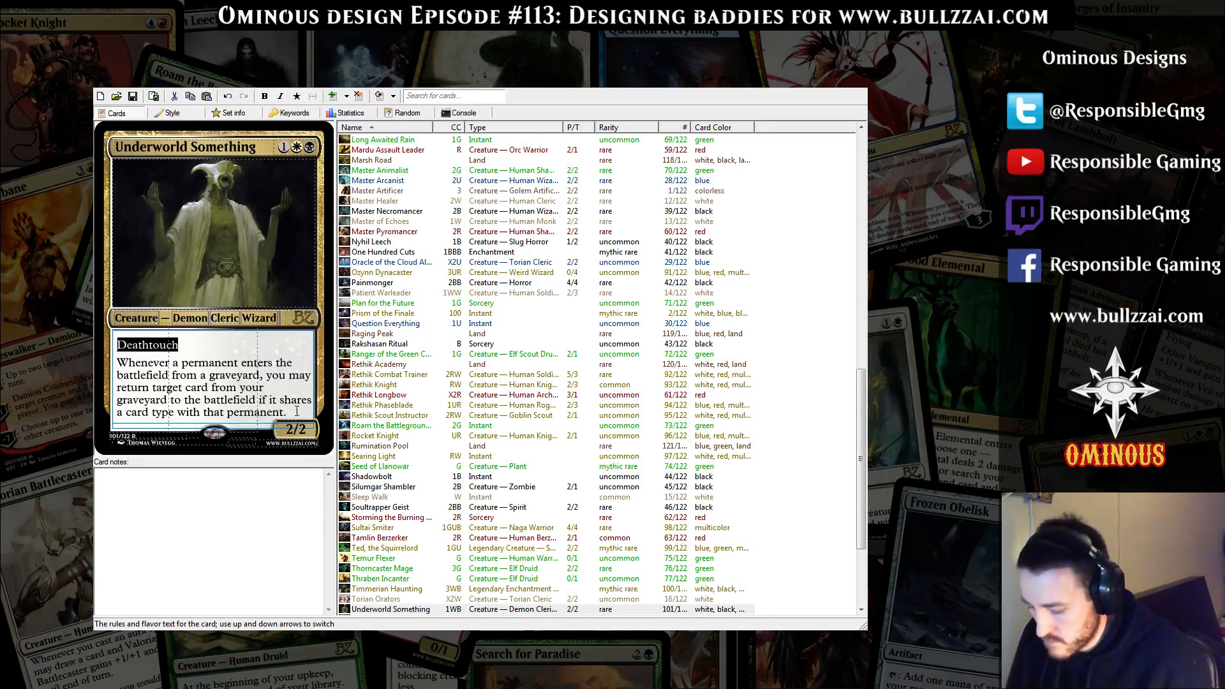
{"action": "type", "text": "Life"}
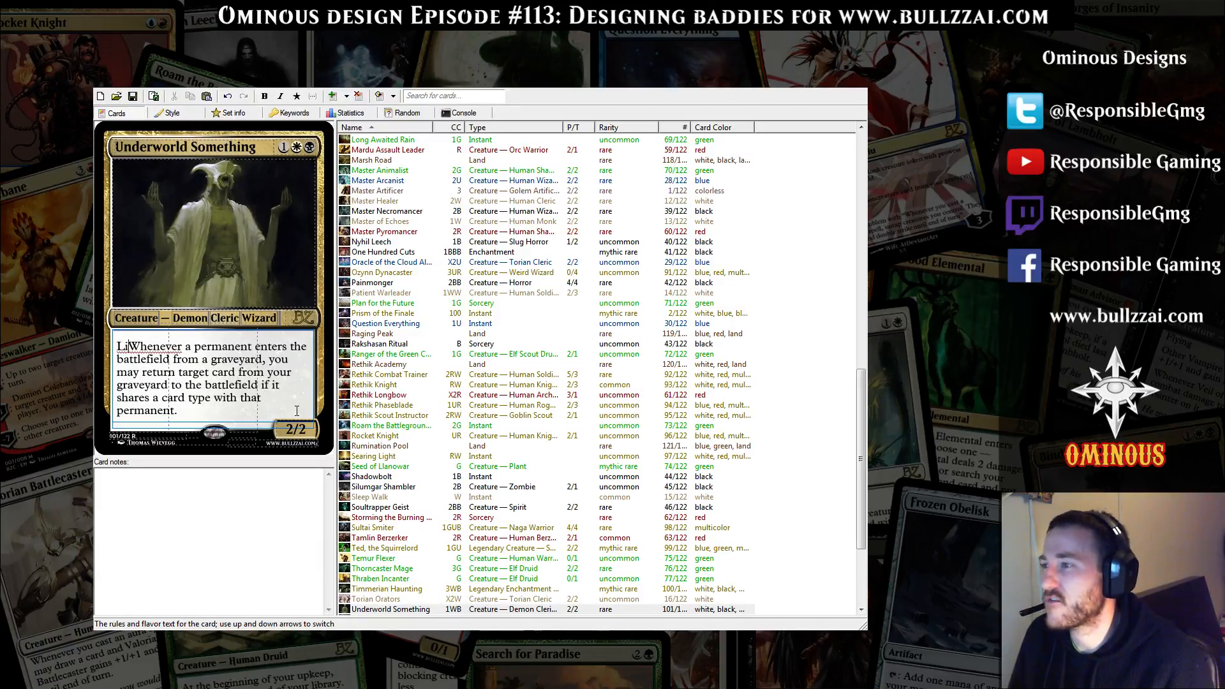
{"action": "type", "text": "link"}
{"action": "key", "text": "Return"}
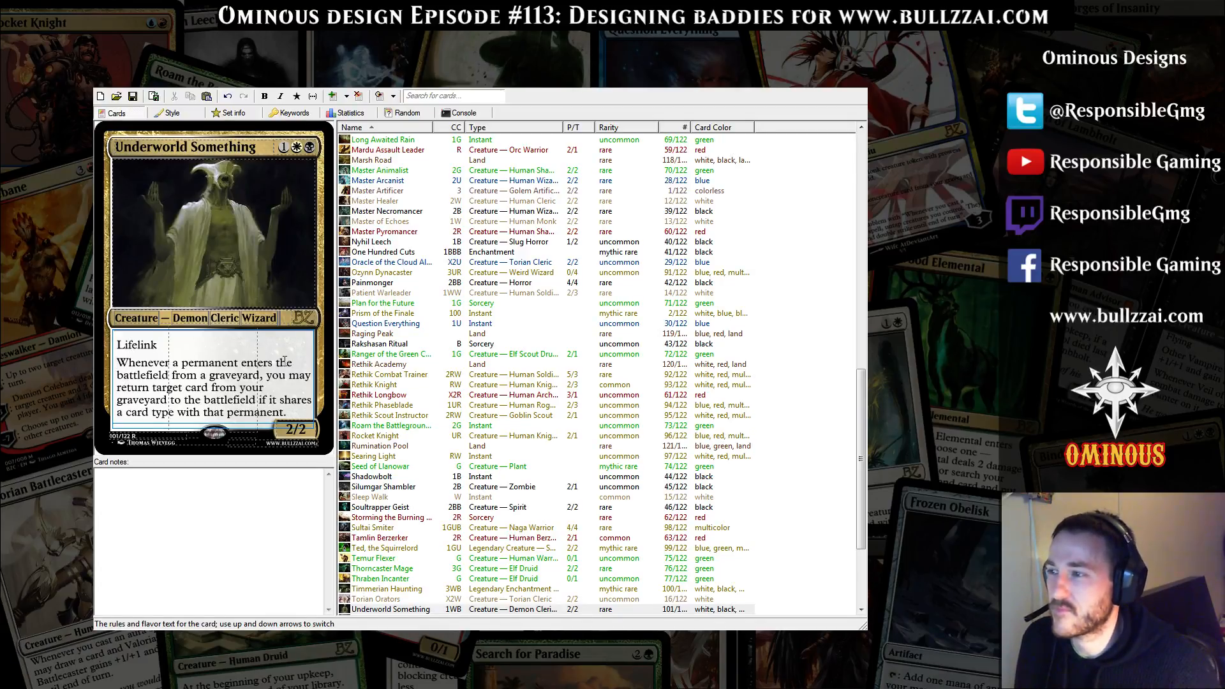
Replace the Lifelink keyword with "Deathtouch" on its own line, undoing the mistaken paste of the graveyard ability
{"action": "double_click", "coordinate": [139, 345]}
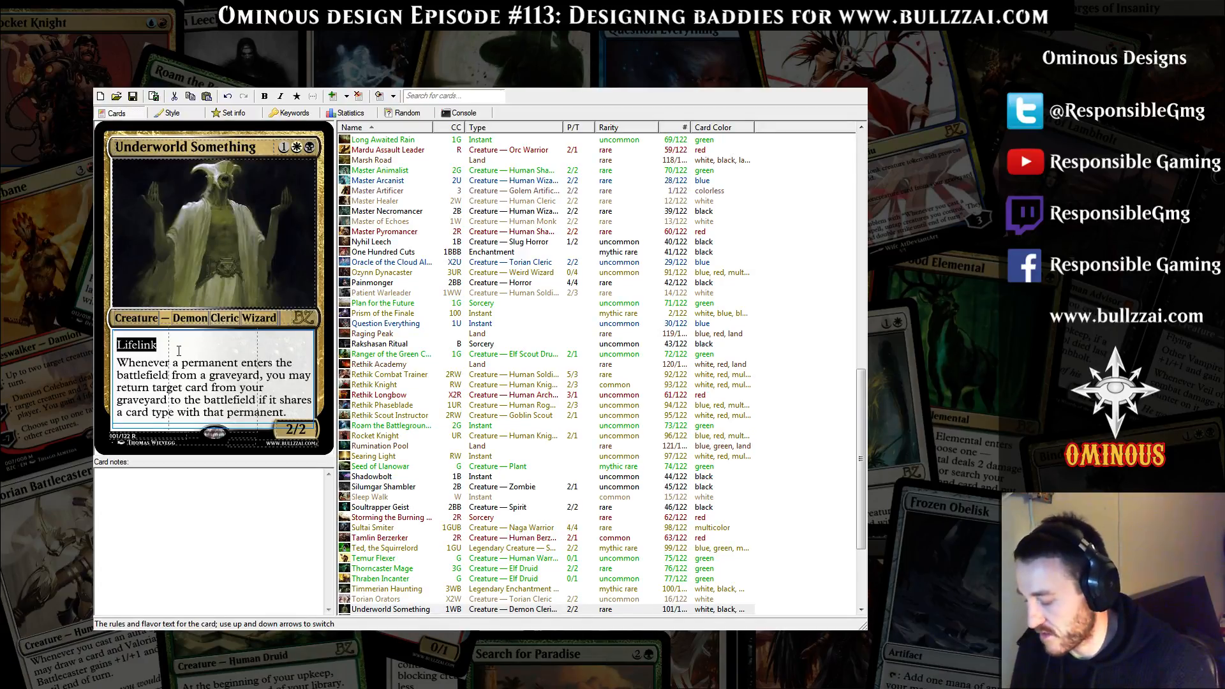
{"action": "key", "text": "ctrl+v"}
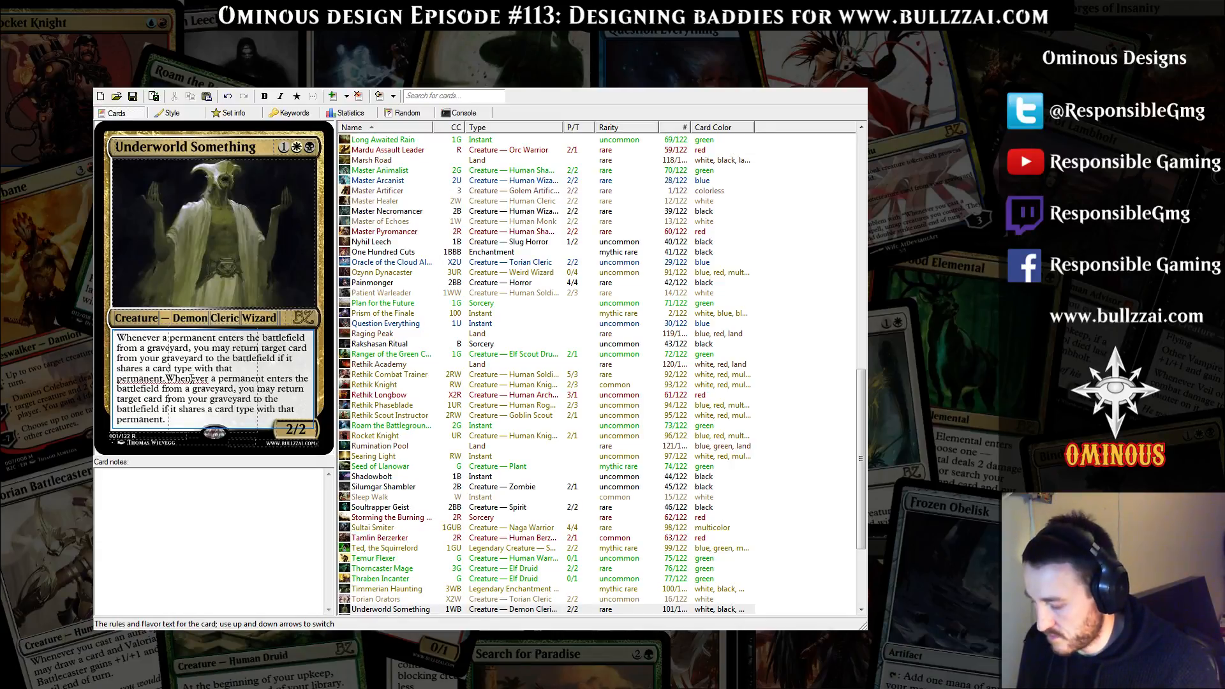
{"action": "key", "text": "ctrl+z"}
{"action": "type", "text": "Deathtou"}
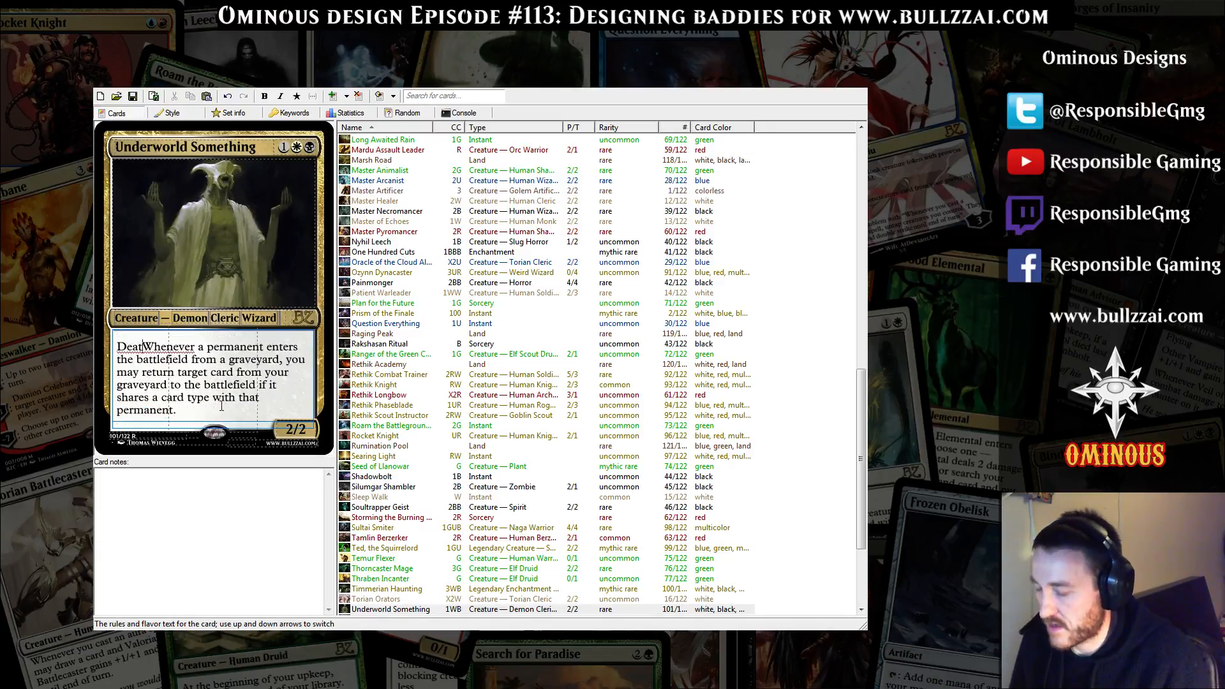
{"action": "type", "text": "ch"}
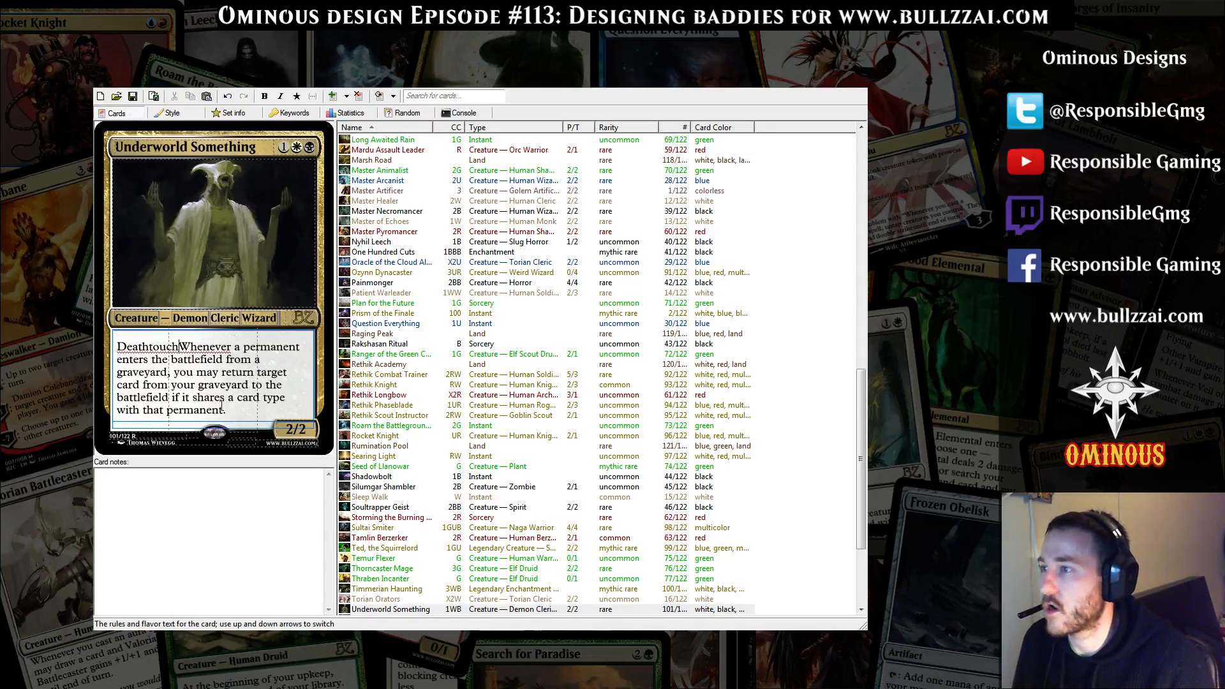
{"action": "key", "text": "Return"}
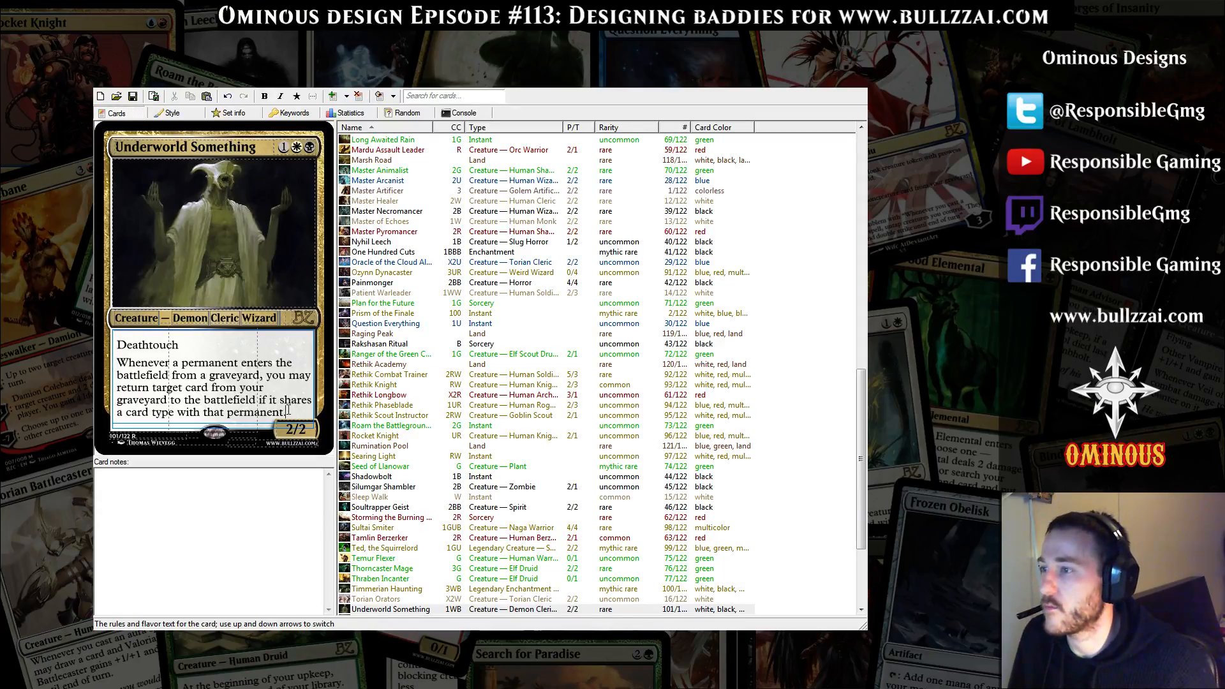
{"action": "left_click", "coordinate": [156, 343]}
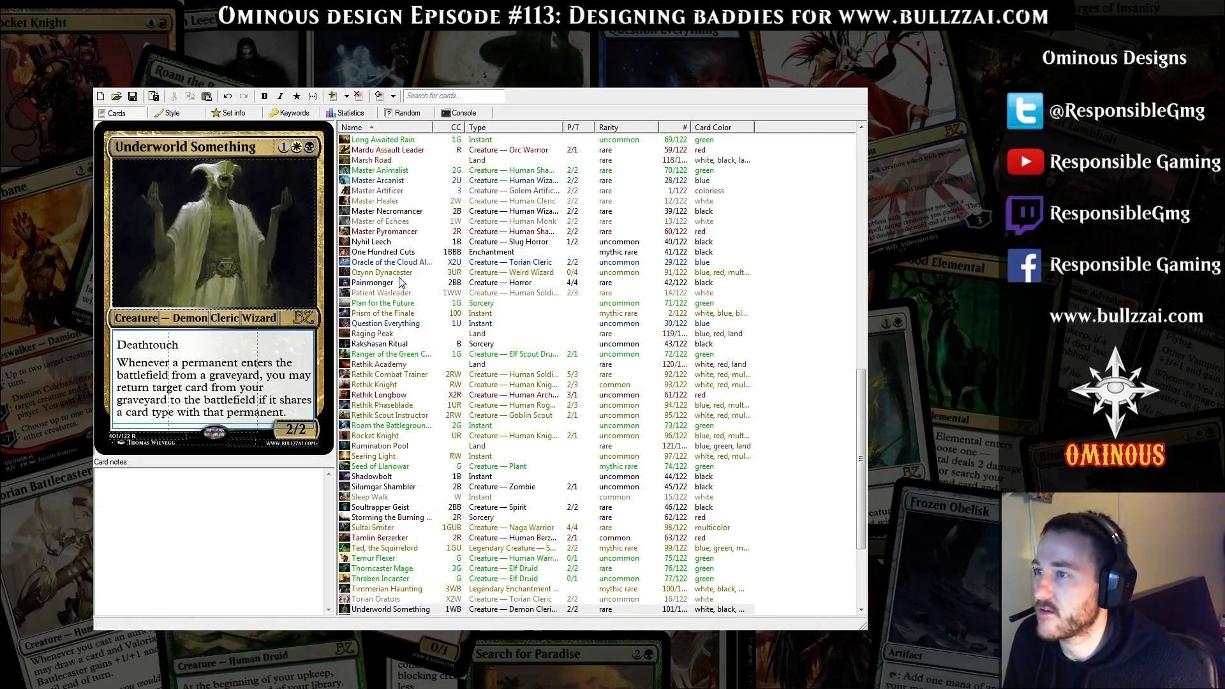
{"action": "double_click", "coordinate": [224, 147]}
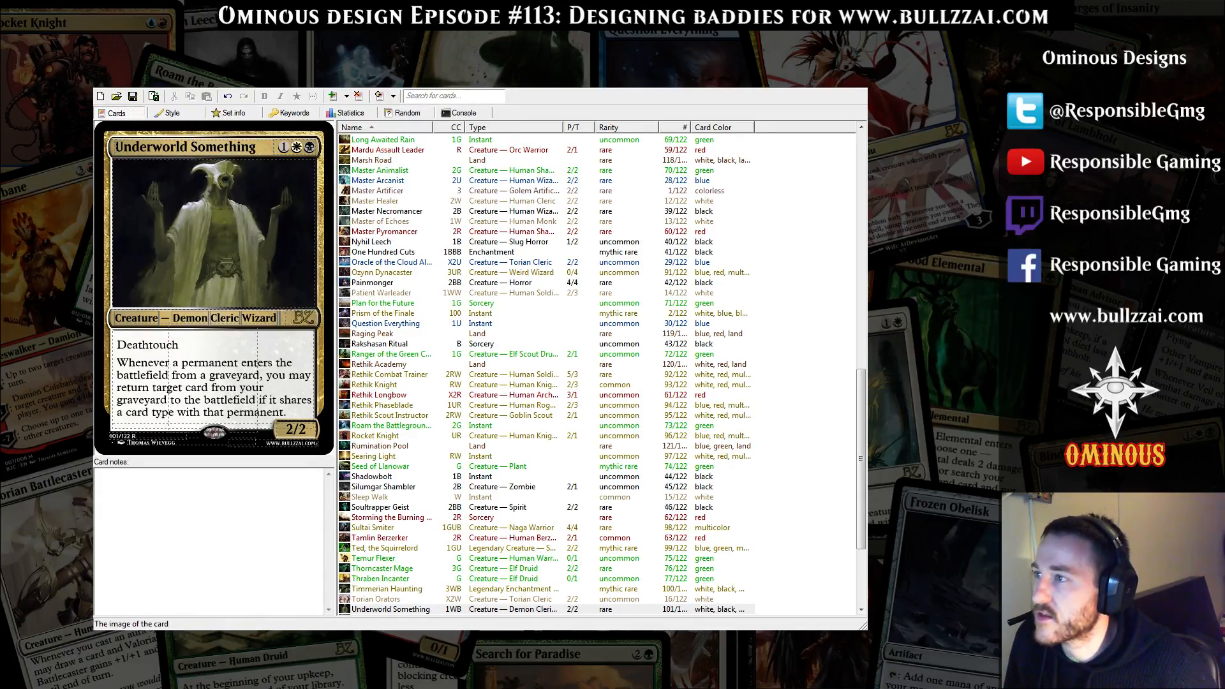
{"action": "left_click", "coordinate": [213, 160]}
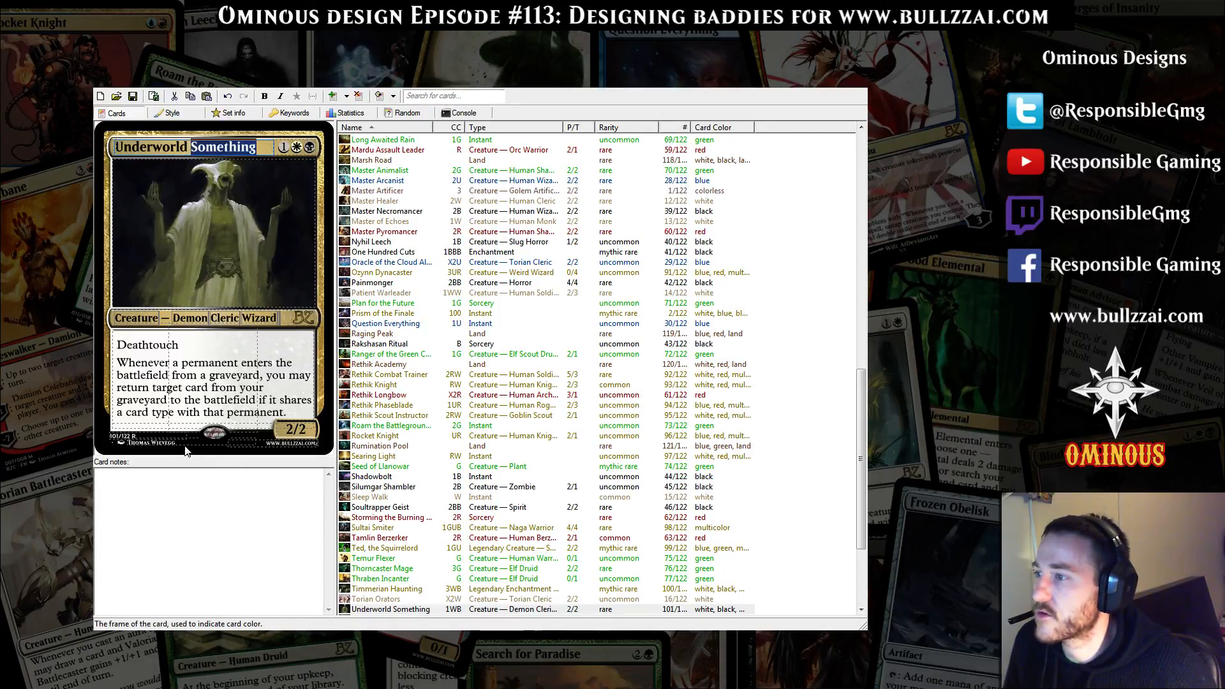
{"action": "left_click_drag", "start_coordinate": [177, 443], "coordinate": [125, 443]}
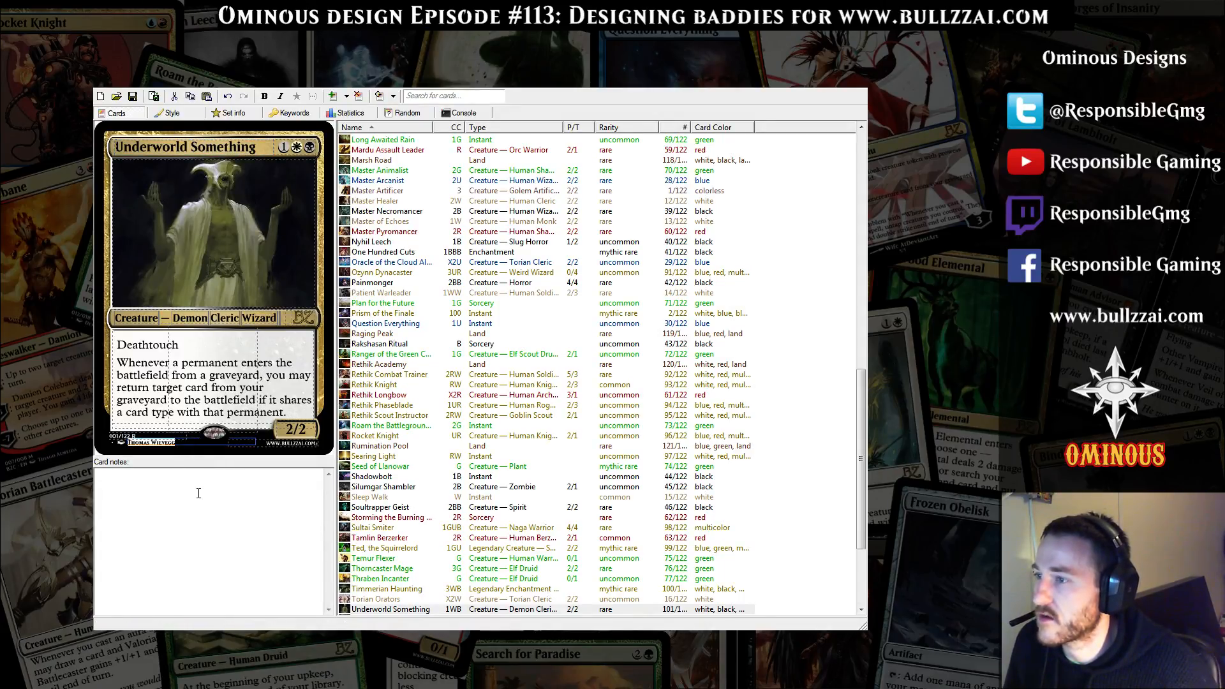
{"action": "double_click", "coordinate": [209, 148]}
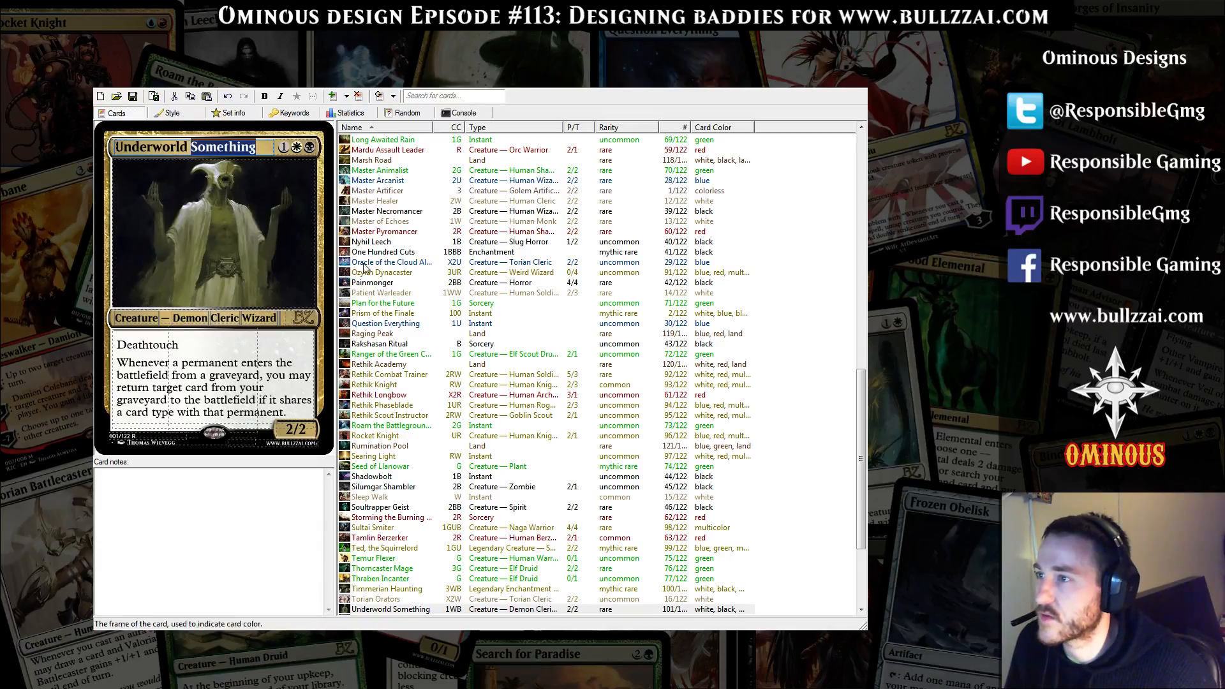
{"action": "left_click", "coordinate": [258, 504]}
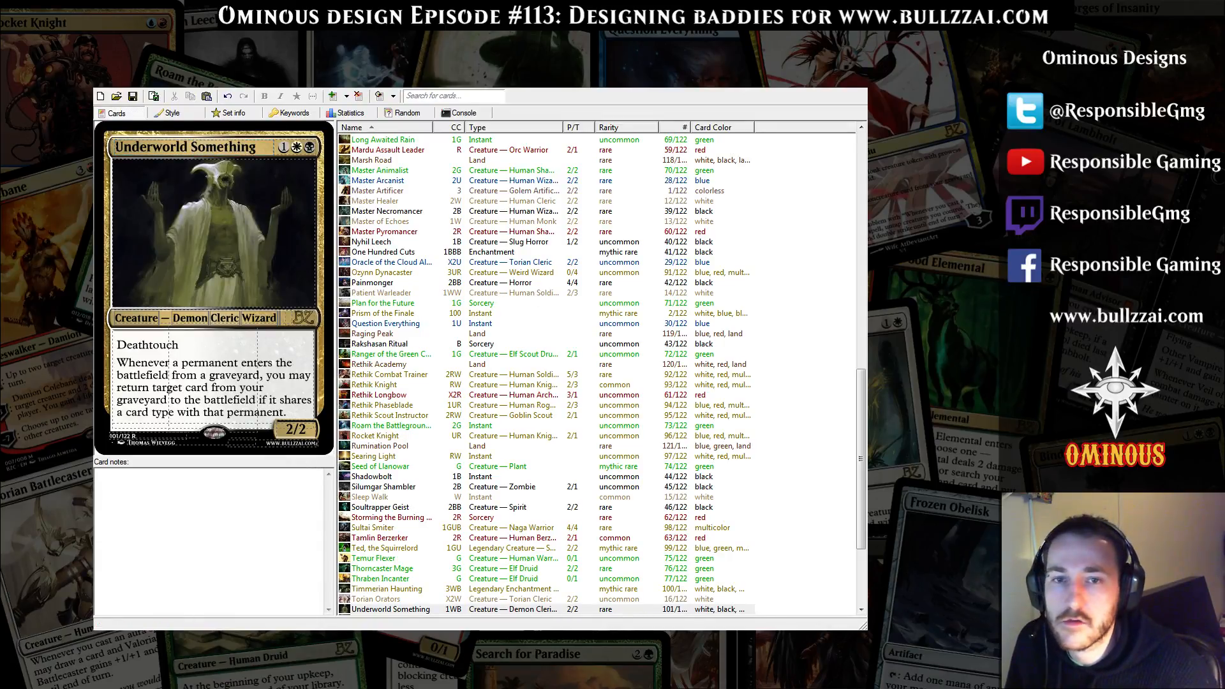
Duplicate the Soultrapper Geist card in the card list as the base for another black creature
{"action": "left_click", "coordinate": [397, 507]}
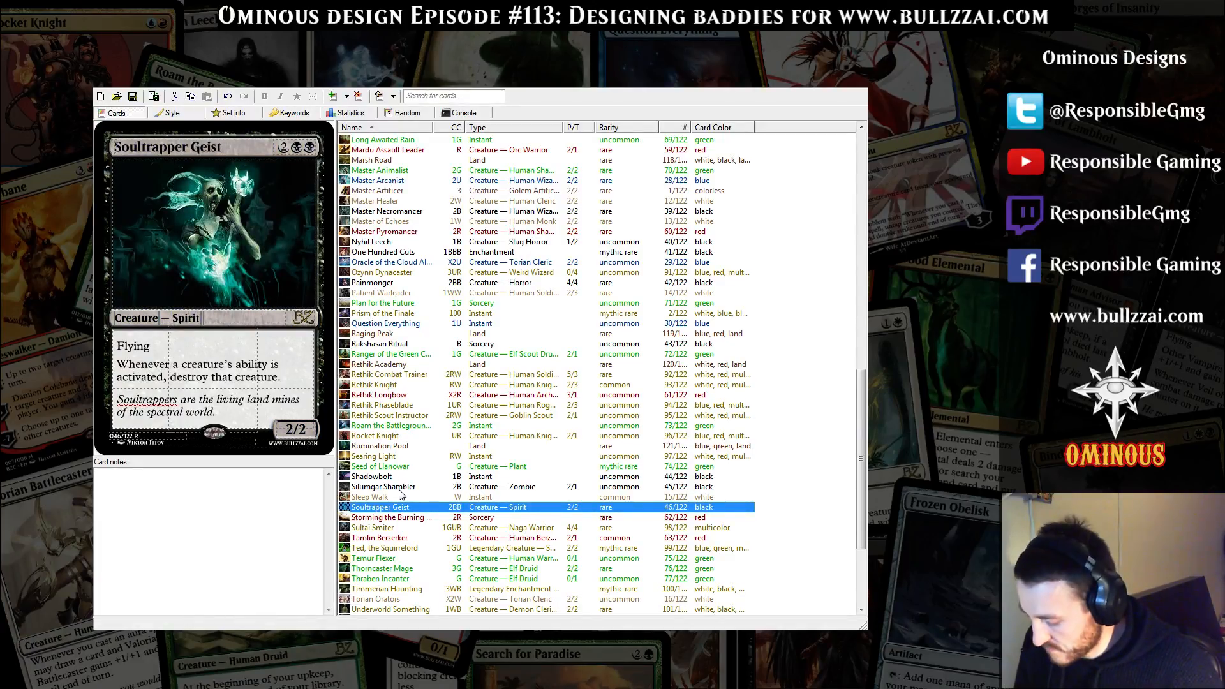
{"action": "key", "text": "ctrl+c"}
{"action": "key", "text": "ctrl+v"}
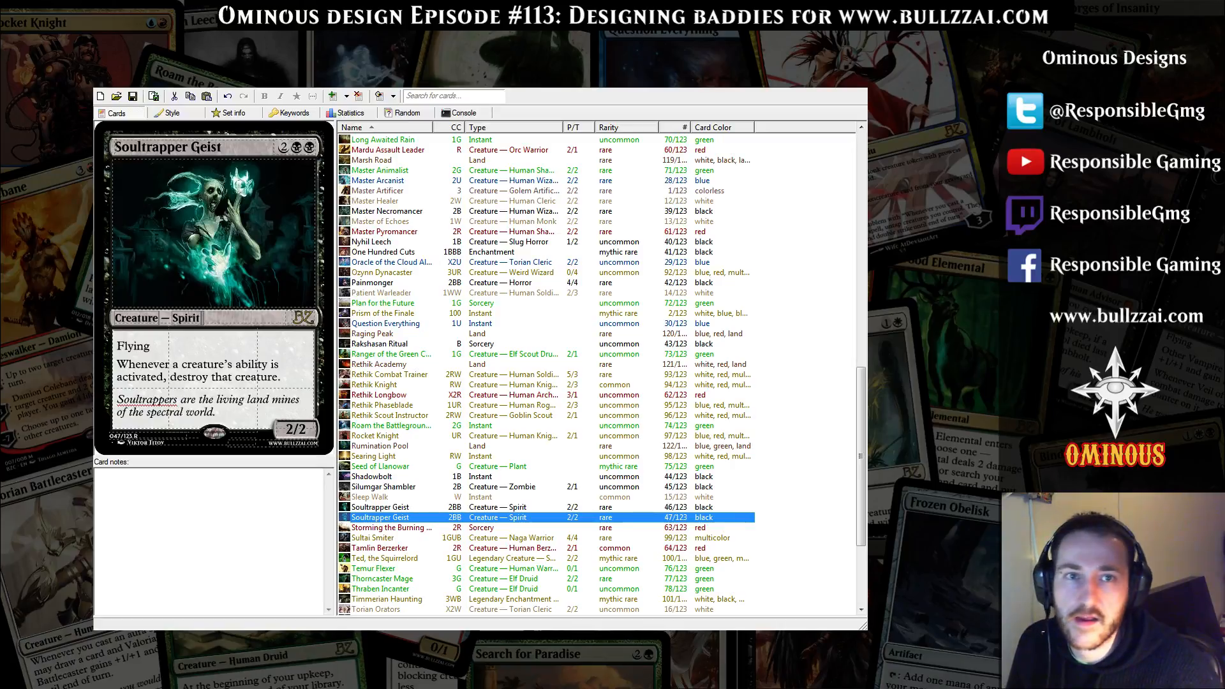
{"action": "key", "text": "alt+Tab"}
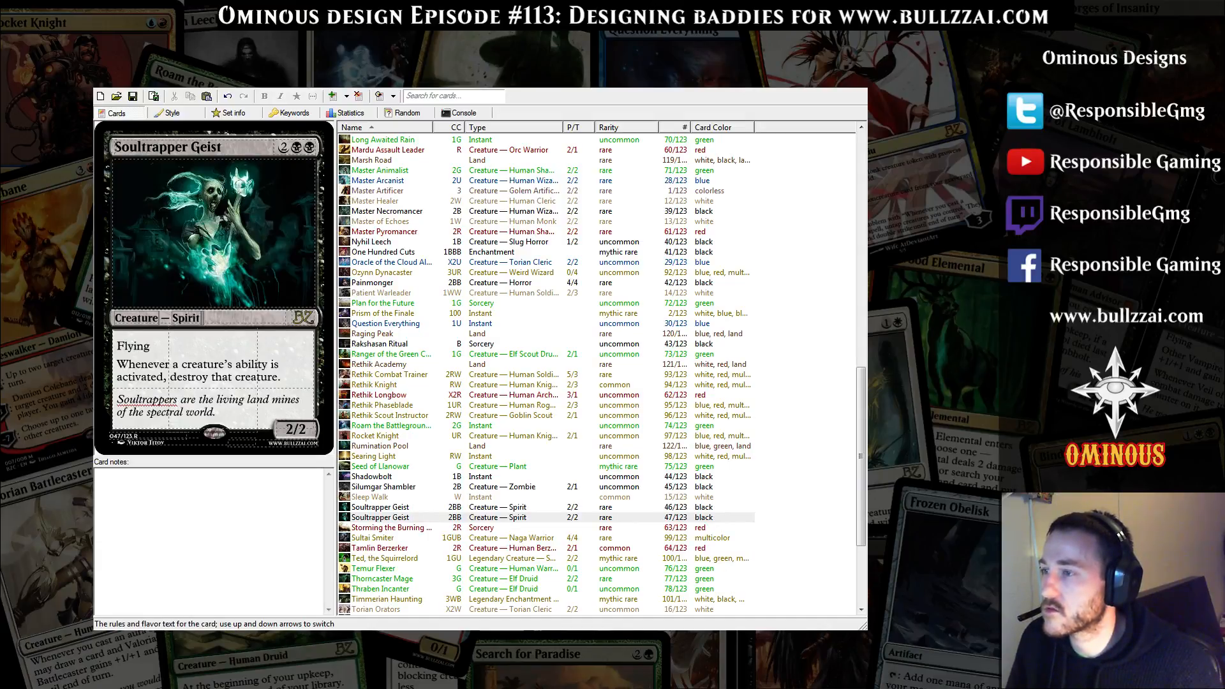
Replace the duplicated Soultrapper Geist's rules text with "Whenever a creature enters the battlefield, destroy it."
{"action": "left_click_drag", "start_coordinate": [117, 345], "coordinate": [280, 378]}
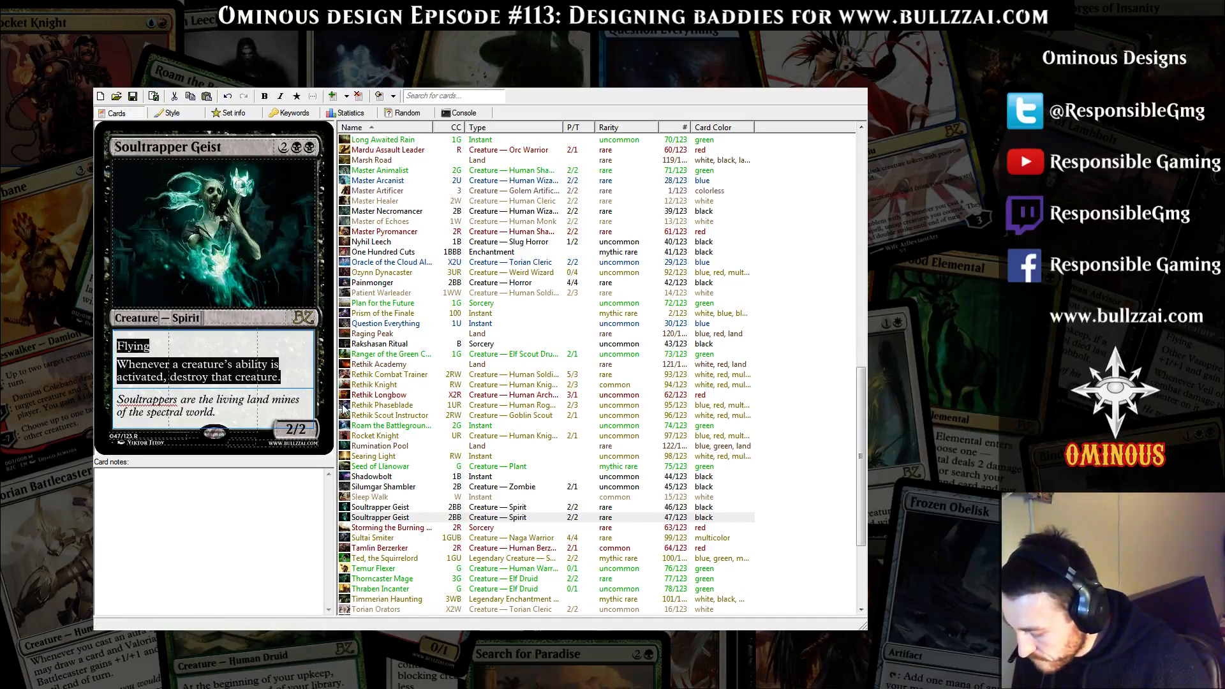
{"action": "type", "text": "Whenever "}
{"action": "type", "text": "a creature enters "}
{"action": "type", "text": "the bat"}
{"action": "key", "text": "BackSpace"}
{"action": "type", "text": "ttlefield, des"}
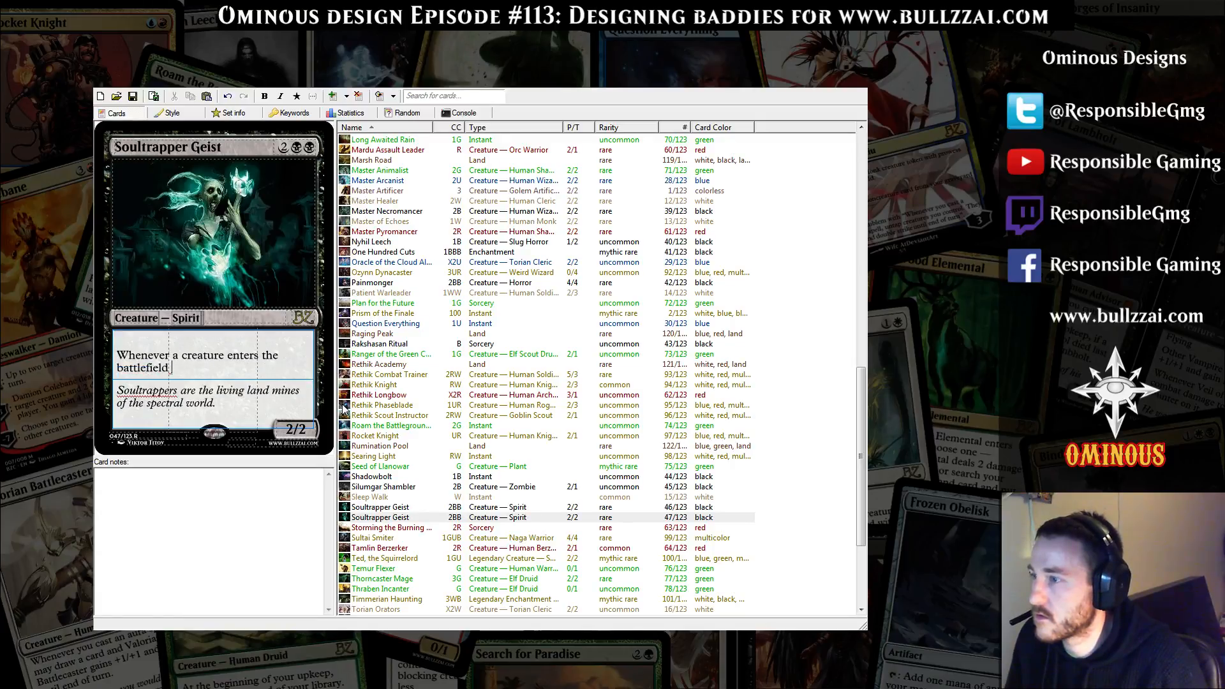
{"action": "type", "text": "troy it."}
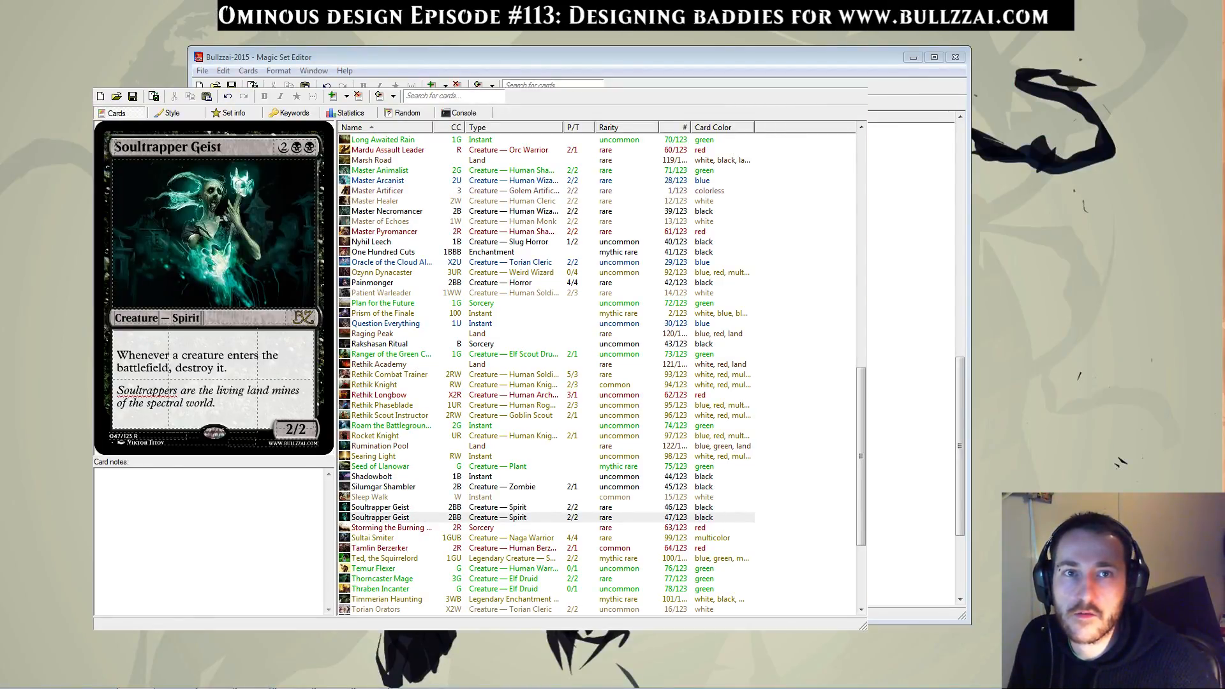
Switch to the Gatherer advanced search in the browser and search rules text for "when a creature enters the battlefield, destroy it"
{"action": "left_click_drag", "start_coordinate": [0, 130], "coordinate": [536, 1]}
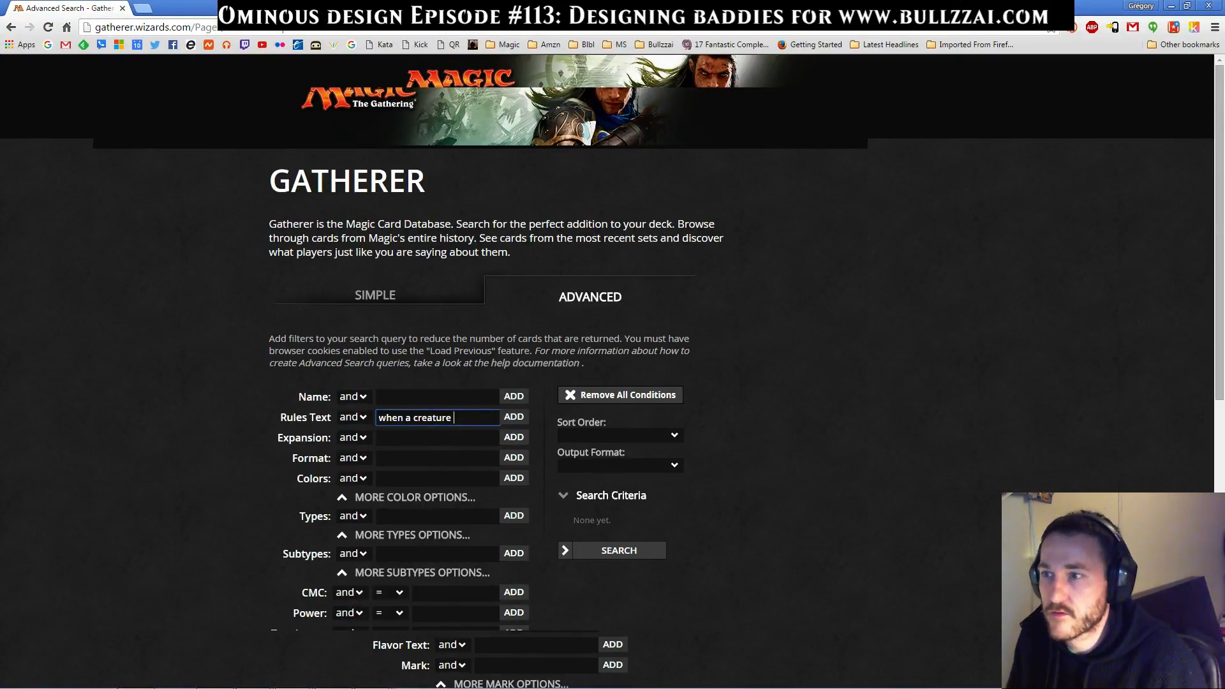
{"action": "type", "text": "enters t"}
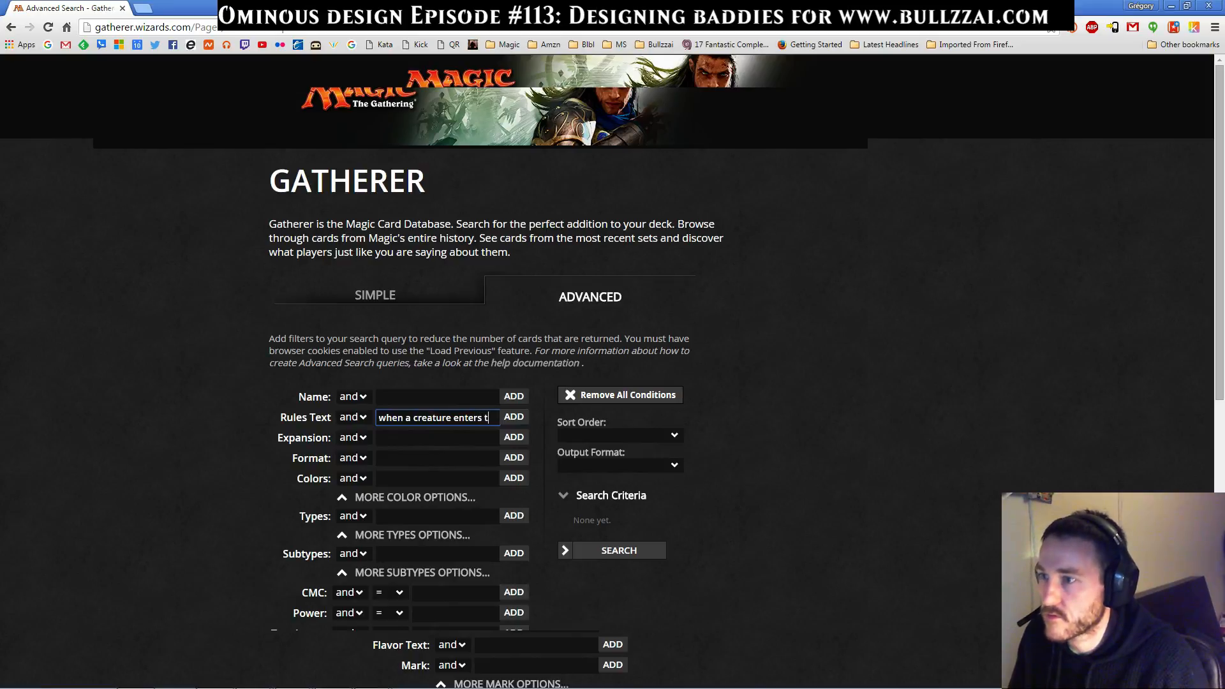
{"action": "type", "text": "he battlefield"}
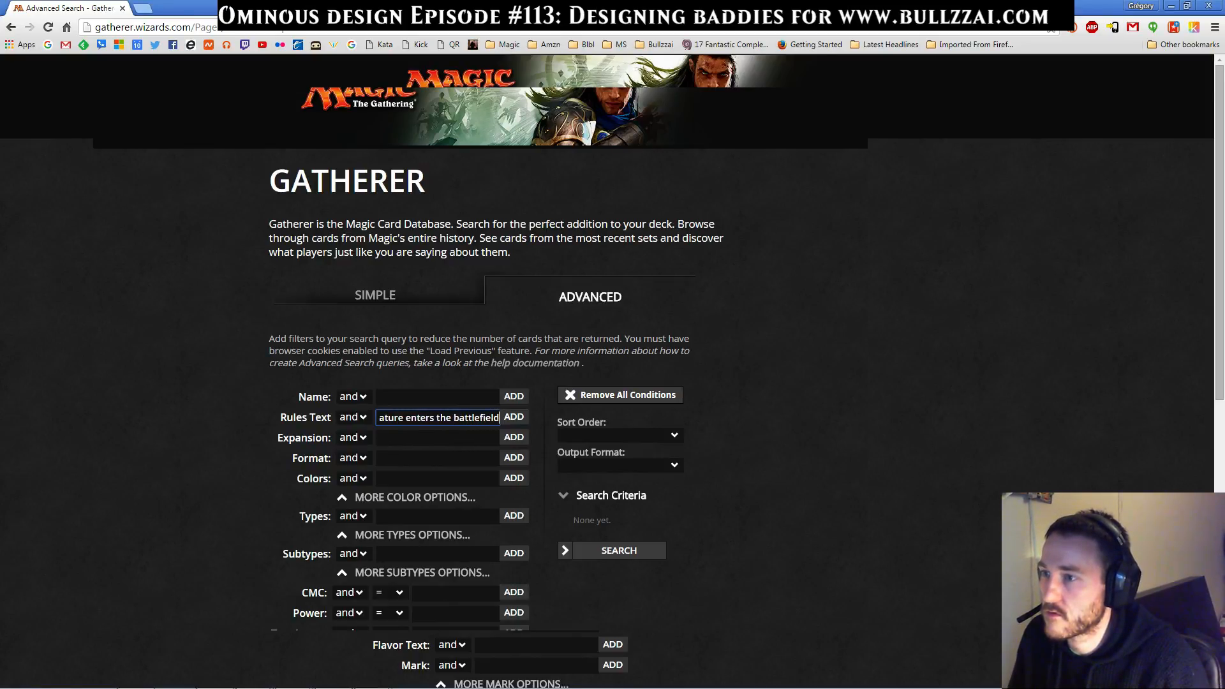
{"action": "type", "text": ", destrouy"}
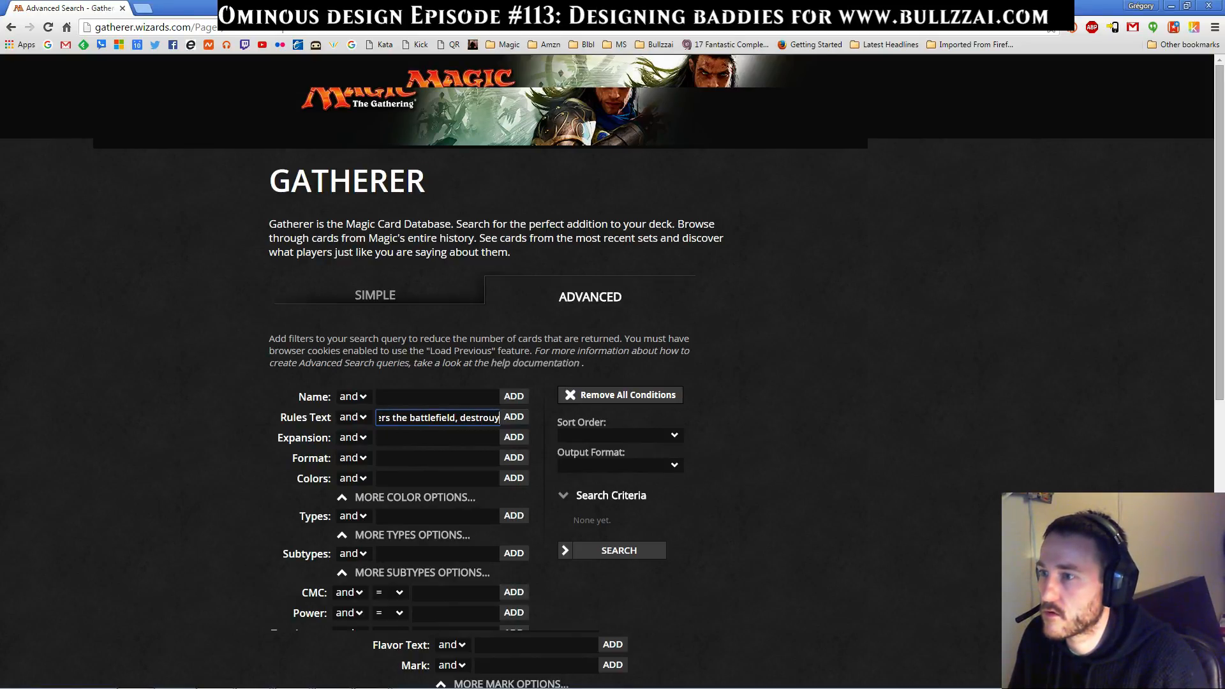
{"action": "key", "text": "BackSpace"}
{"action": "key", "text": "BackSpace"}
{"action": "key", "text": "BackSpace"}
{"action": "key", "text": "BackSpace"}
{"action": "key", "text": "BackSpace"}
{"action": "key", "text": "BackSpace"}
{"action": "type", "text": "destroy it"}
{"action": "key", "text": "Return"}
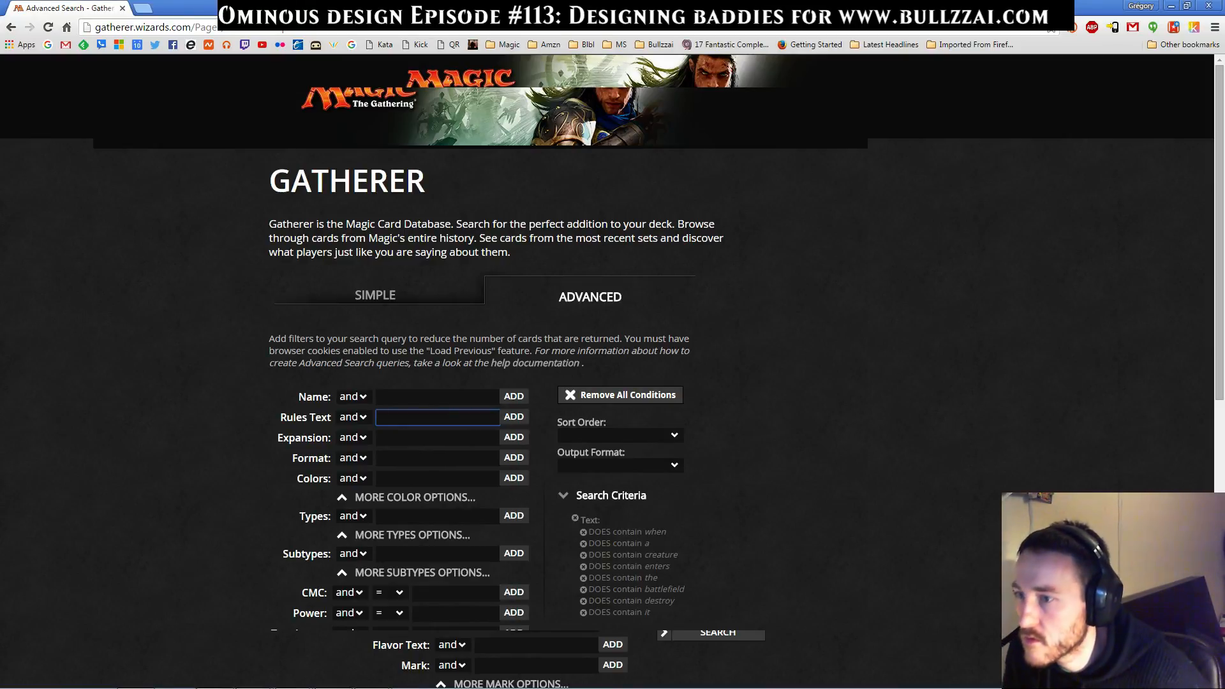
{"action": "left_click", "coordinate": [724, 634]}
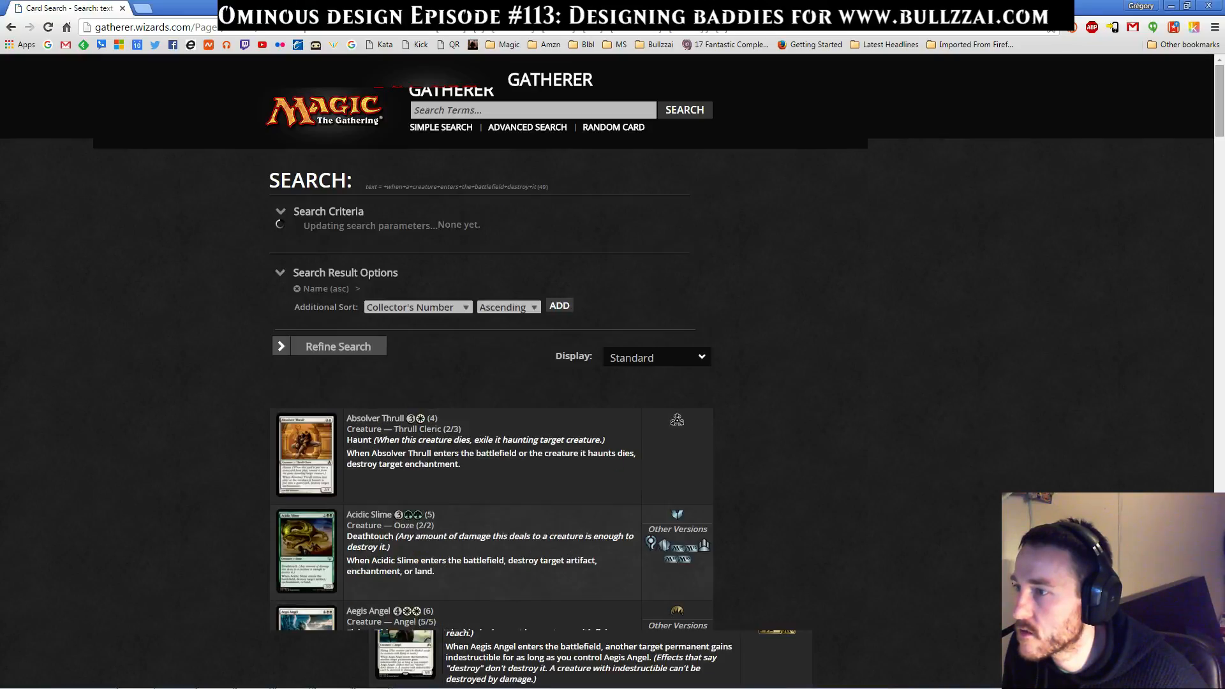
Skim the search results, return to the advanced search, replace the "when" rules-text condition with "whenever", and rerun the search
{"action": "scroll", "coordinate": [612, 345], "scroll_direction": "down", "scroll_amount": 7}
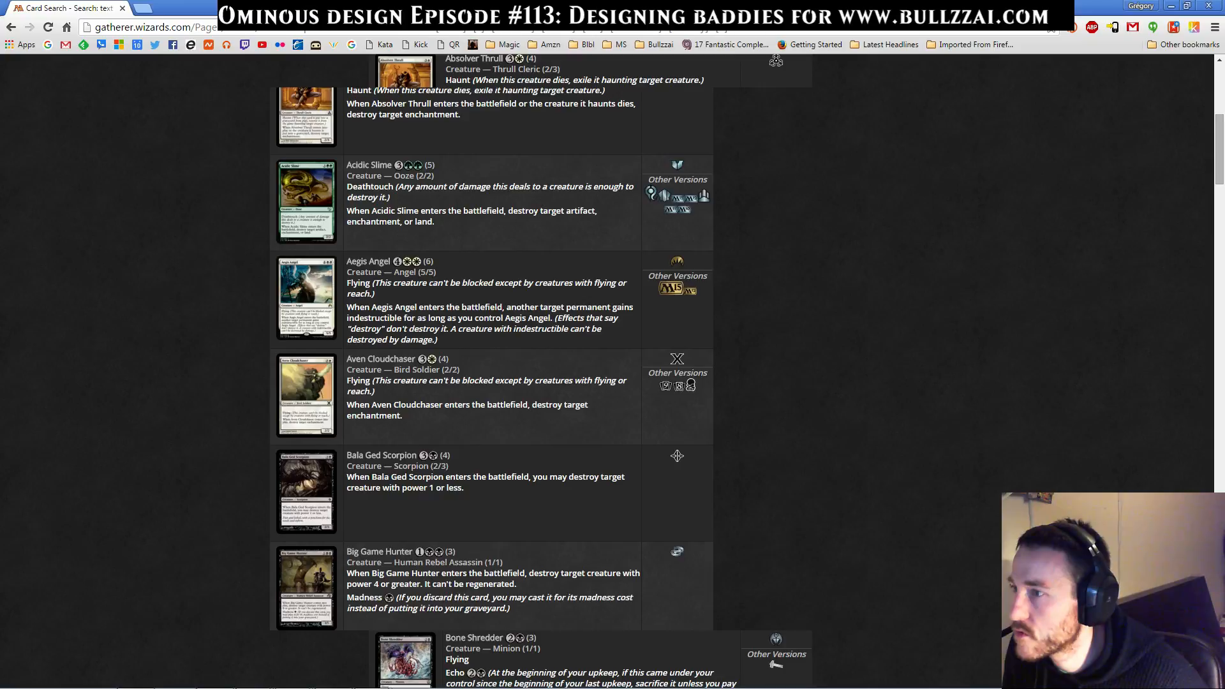
{"action": "scroll", "coordinate": [491, 344], "scroll_direction": "down", "scroll_amount": 6}
{"action": "scroll", "coordinate": [491, 344], "scroll_direction": "down", "scroll_amount": 6}
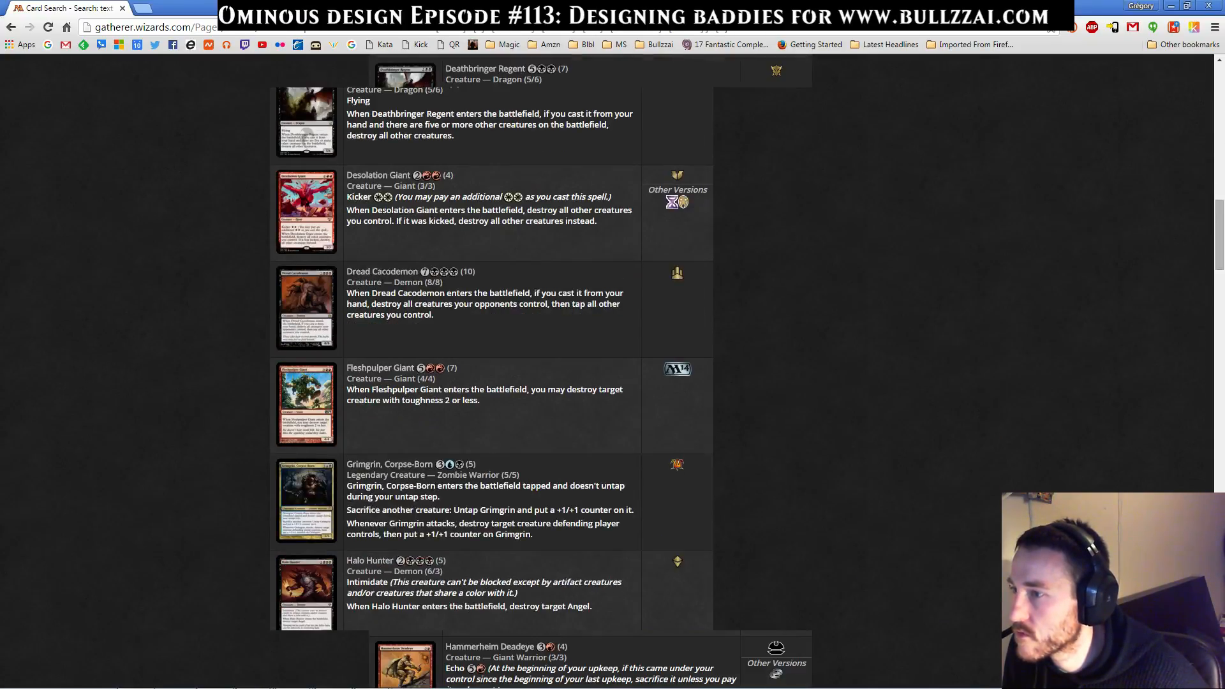
{"action": "left_click", "coordinate": [11, 27]}
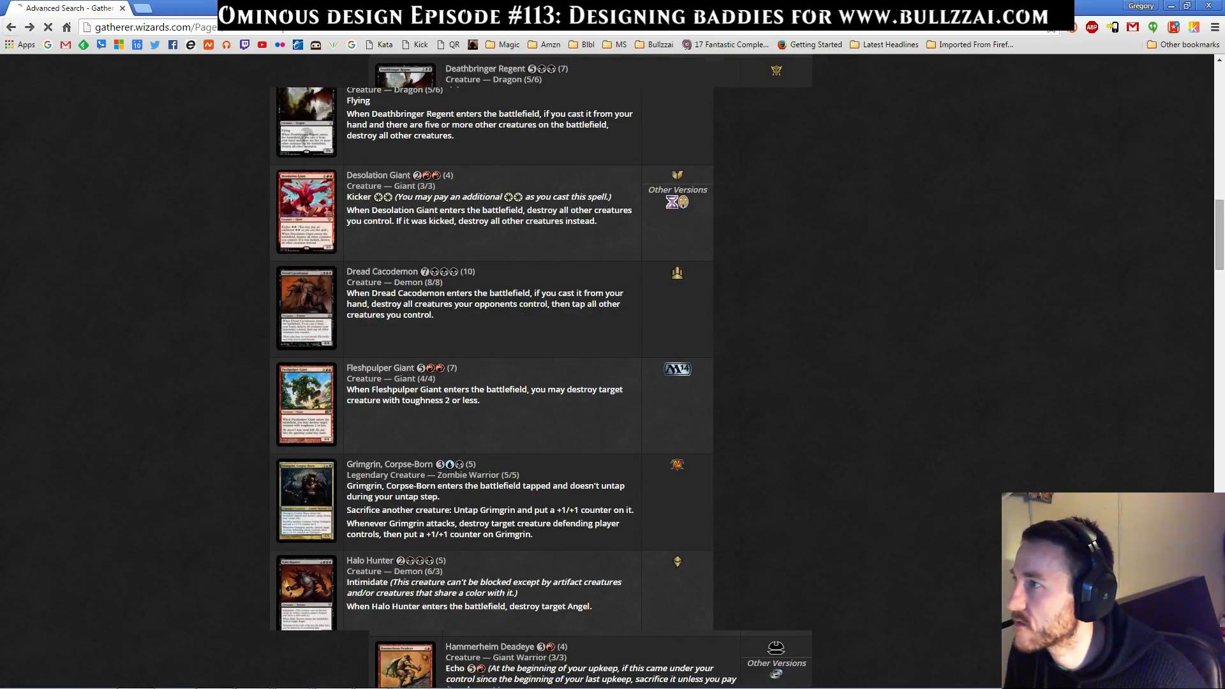
{"action": "left_click", "coordinate": [583, 533]}
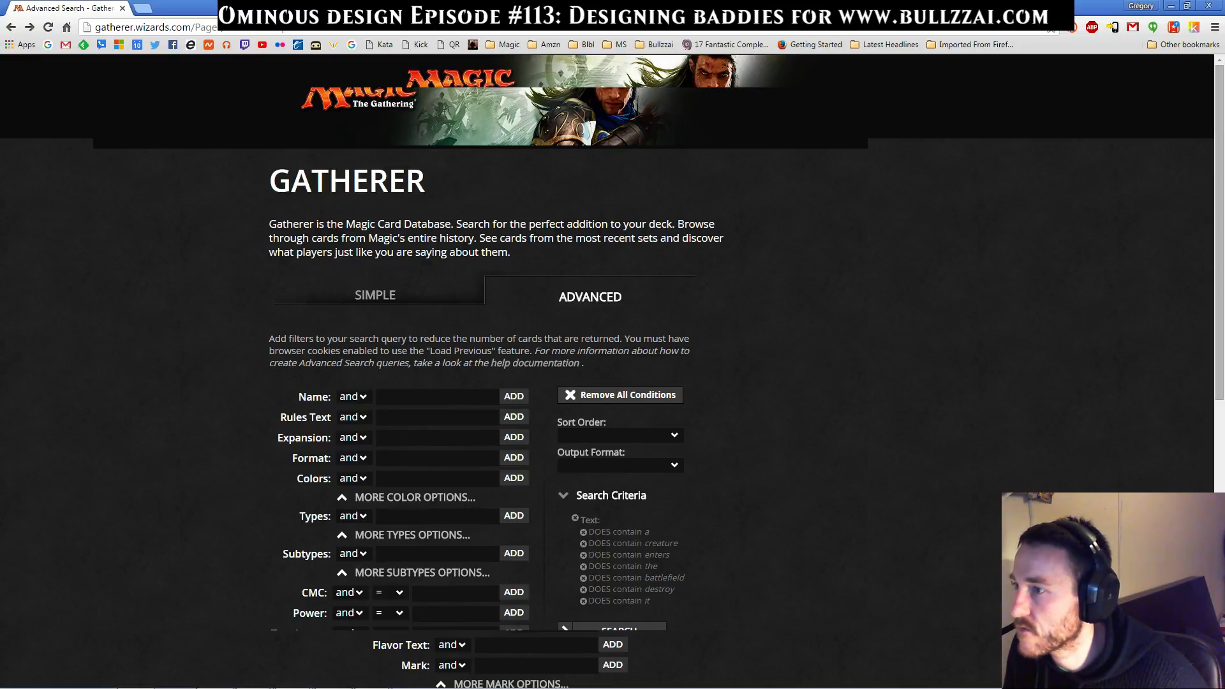
{"action": "left_click", "coordinate": [437, 417]}
{"action": "type", "text": "whenever"}
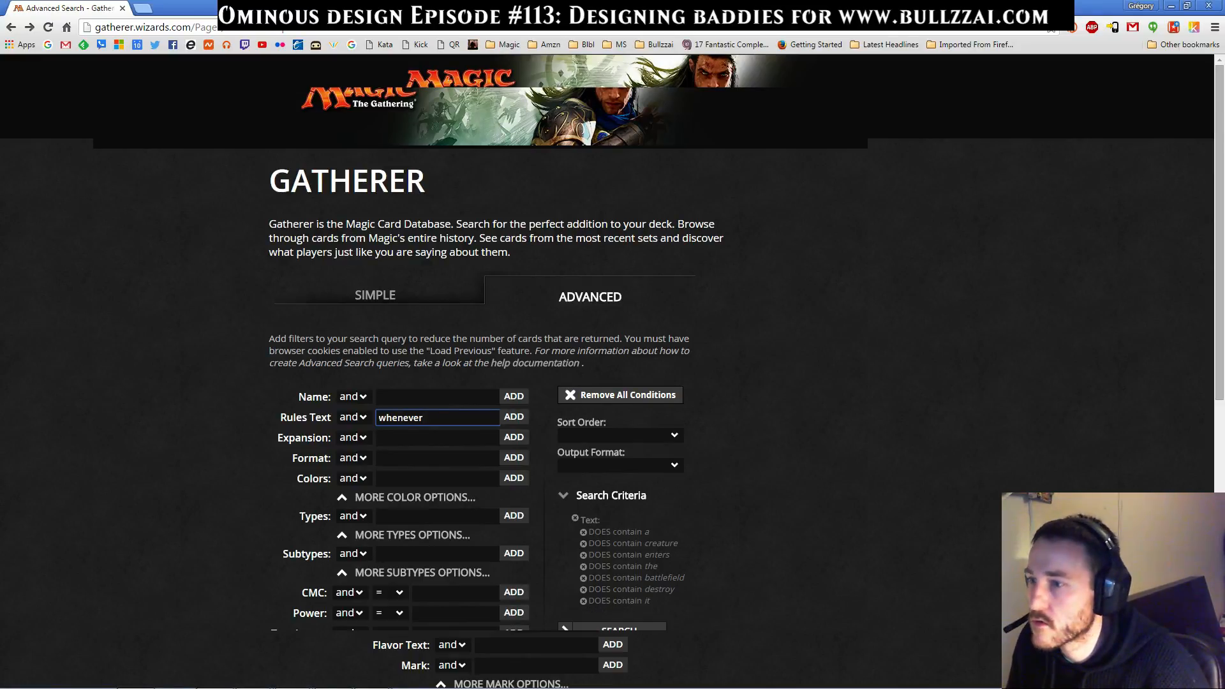
{"action": "key", "text": "Return"}
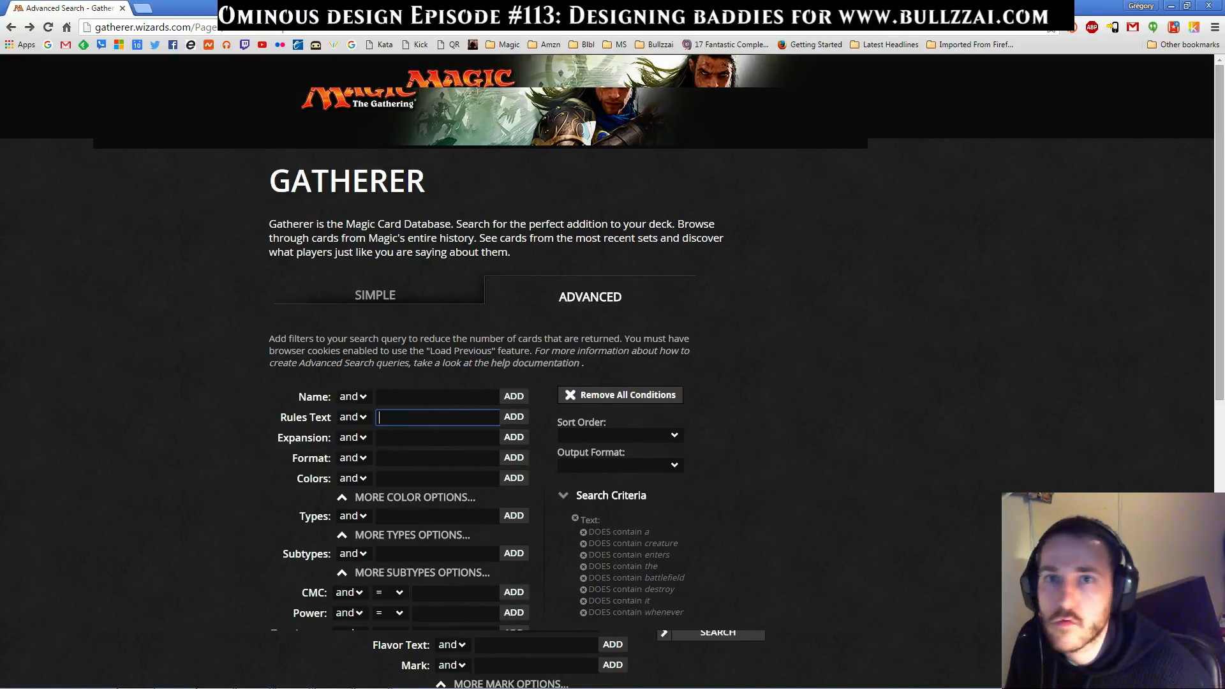
{"action": "key", "text": "alt+Tab"}
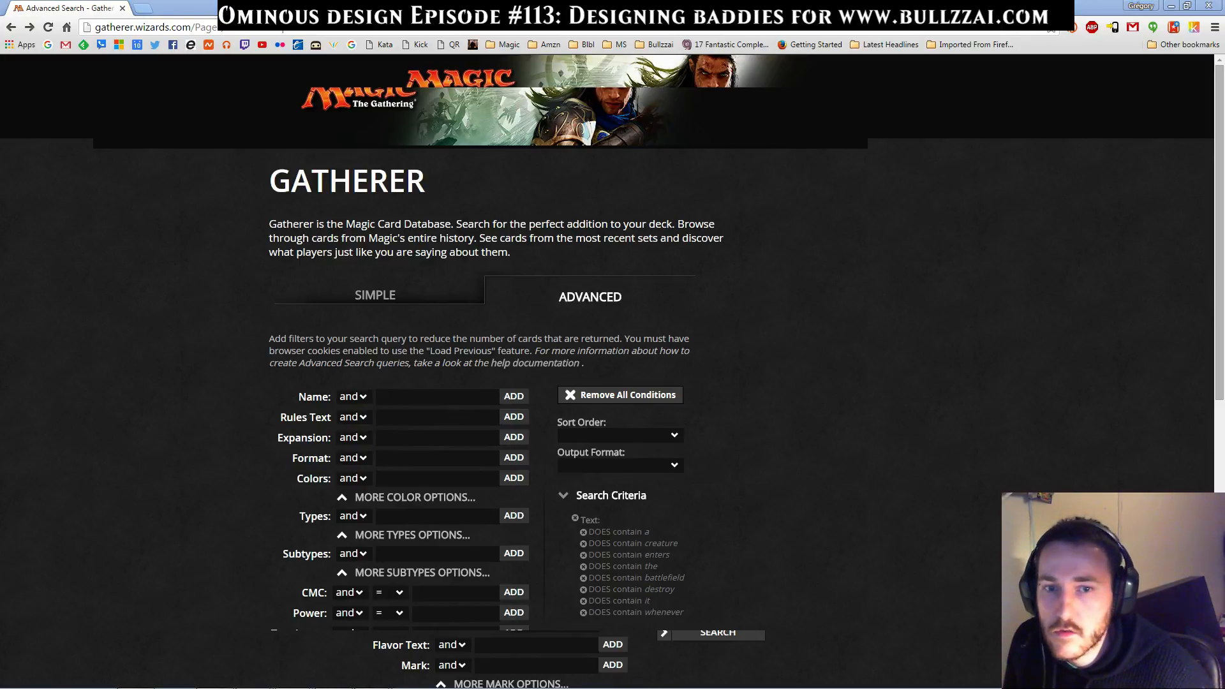
{"action": "key", "text": "alt+Tab"}
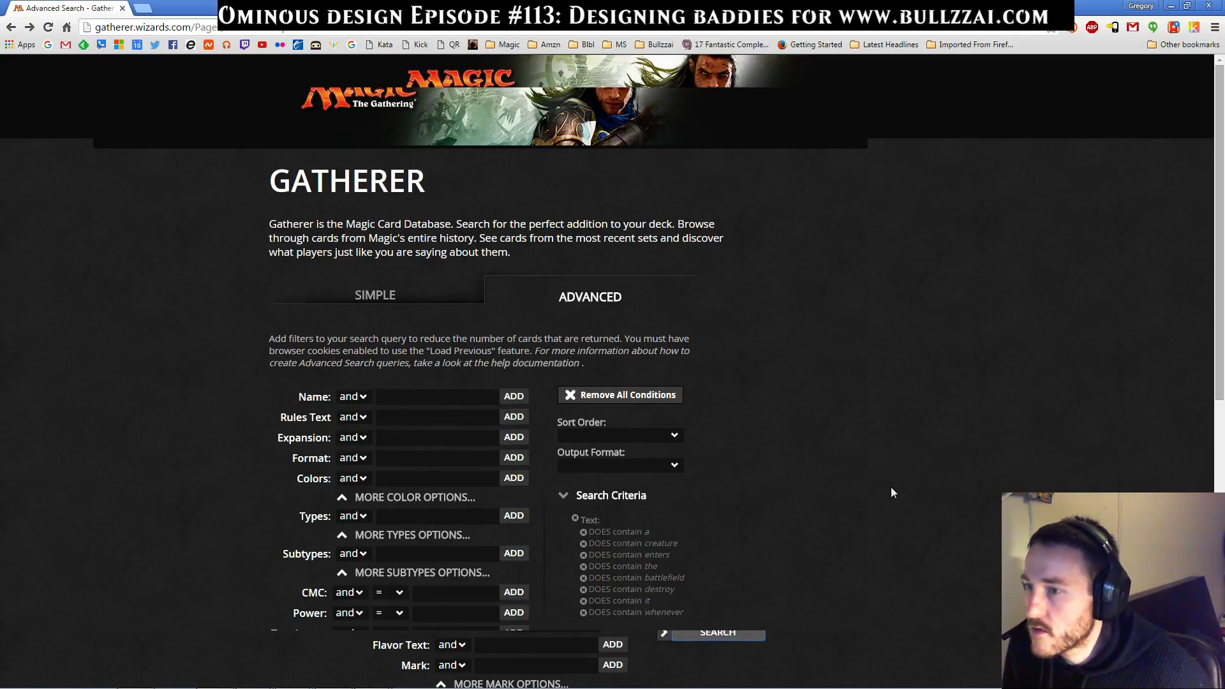
{"action": "key", "text": "Return"}
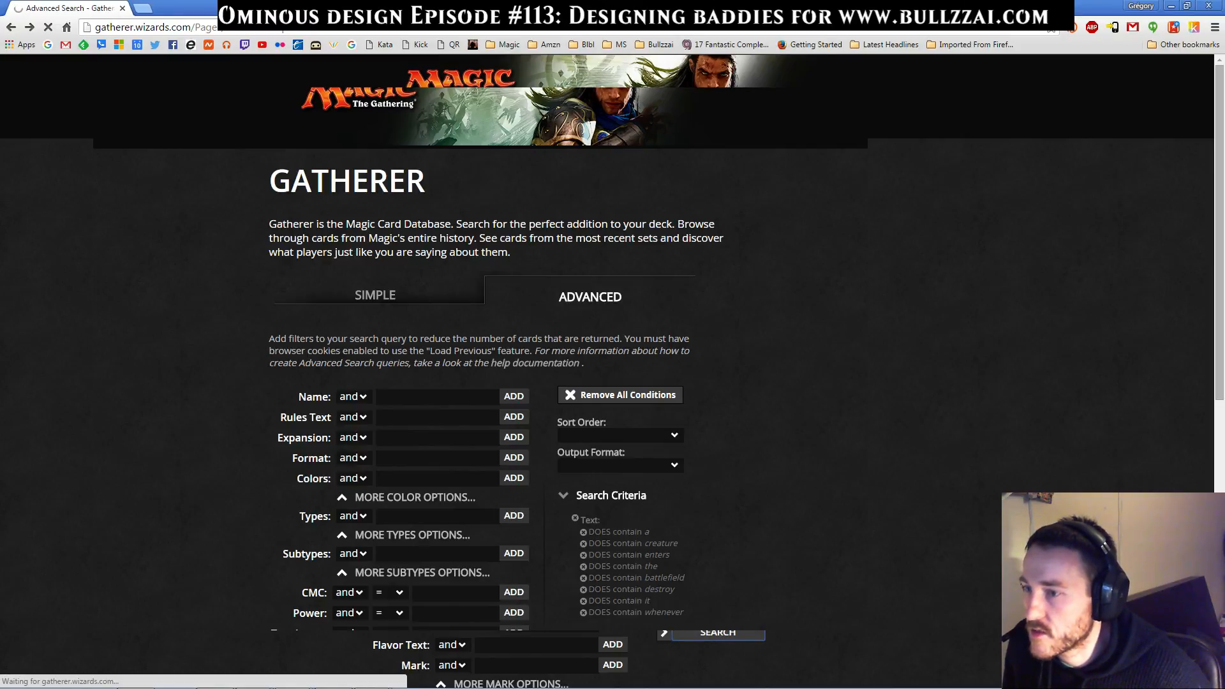
Find Lethal Vapors in the results and copy its ability "Whenever a creature enters the battlefield, destroy it."
{"action": "scroll", "coordinate": [612, 344], "scroll_direction": "down", "scroll_amount": 6}
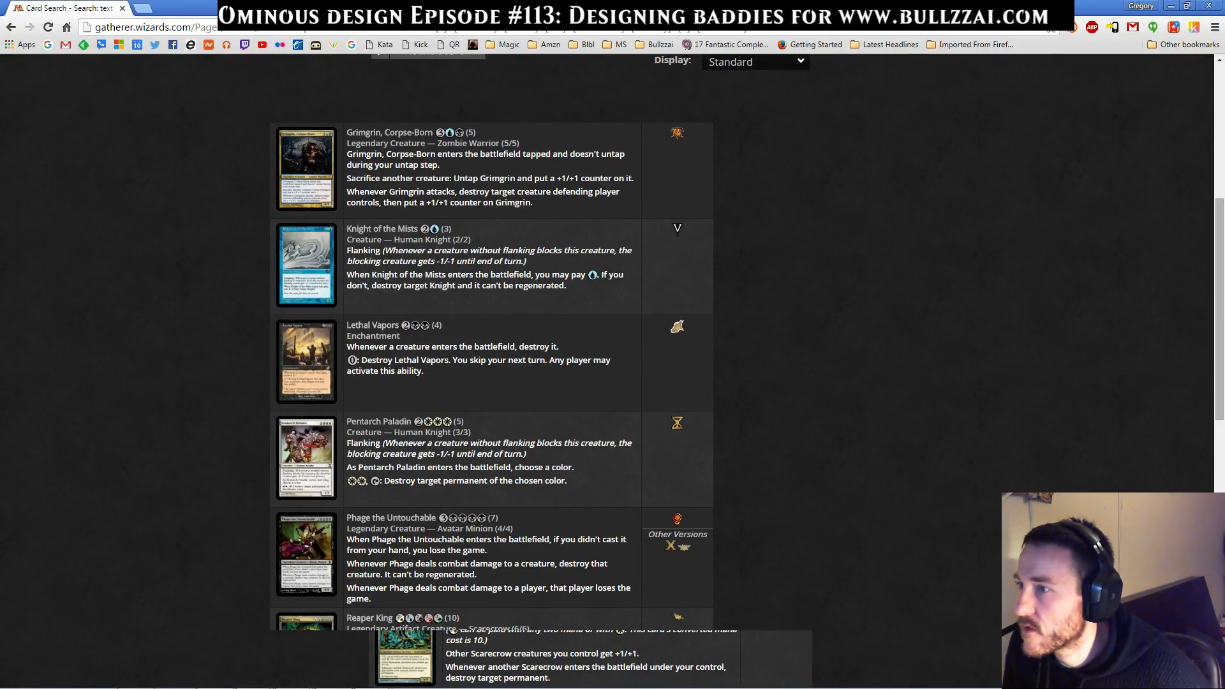
{"action": "left_click_drag", "start_coordinate": [347, 346], "coordinate": [559, 346]}
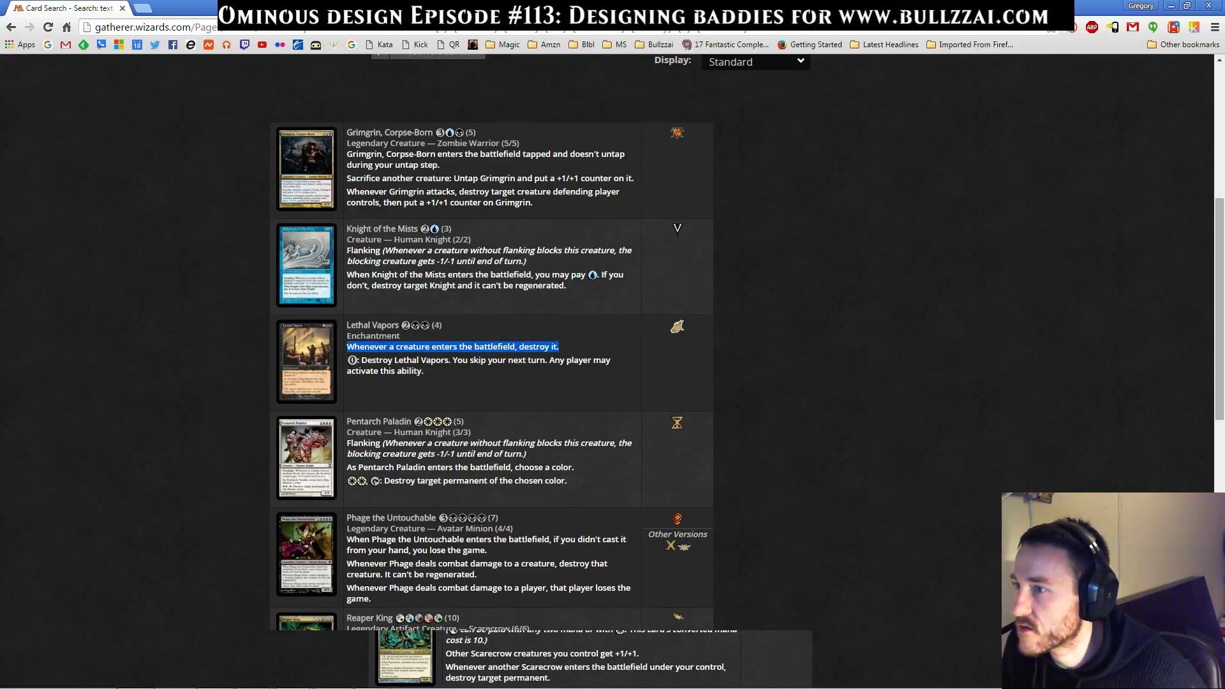
{"action": "scroll", "coordinate": [492, 345], "scroll_direction": "down", "scroll_amount": 4}
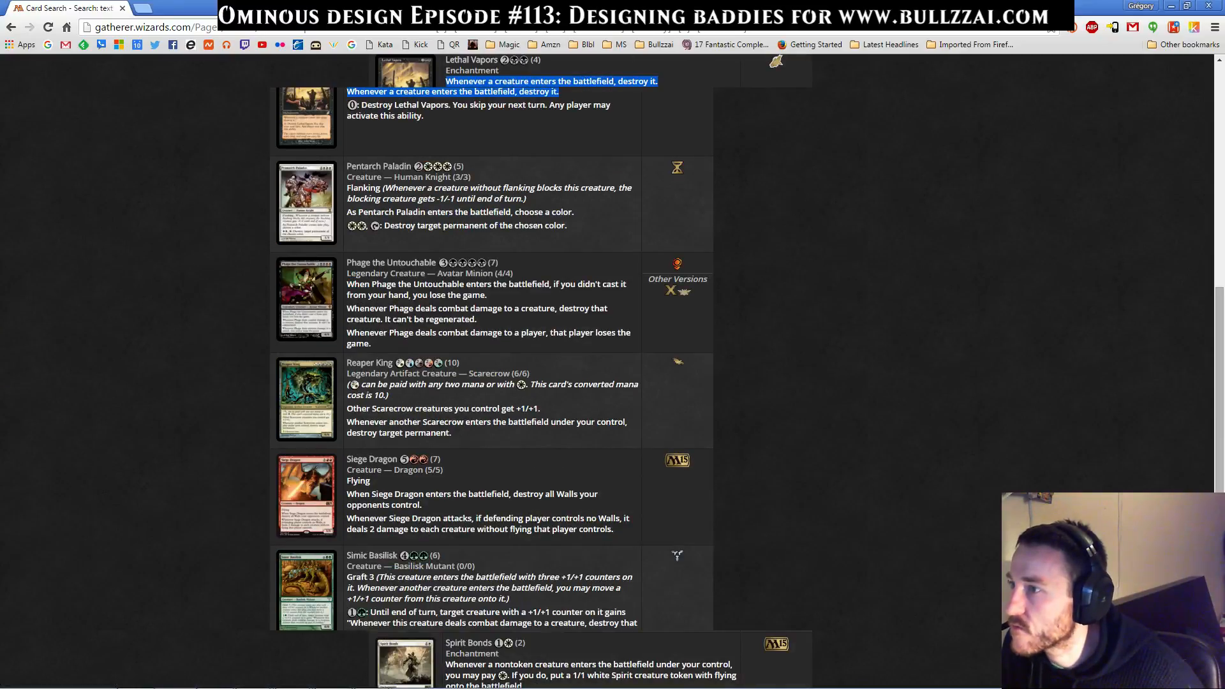
{"action": "scroll", "coordinate": [491, 345], "scroll_direction": "down", "scroll_amount": 3}
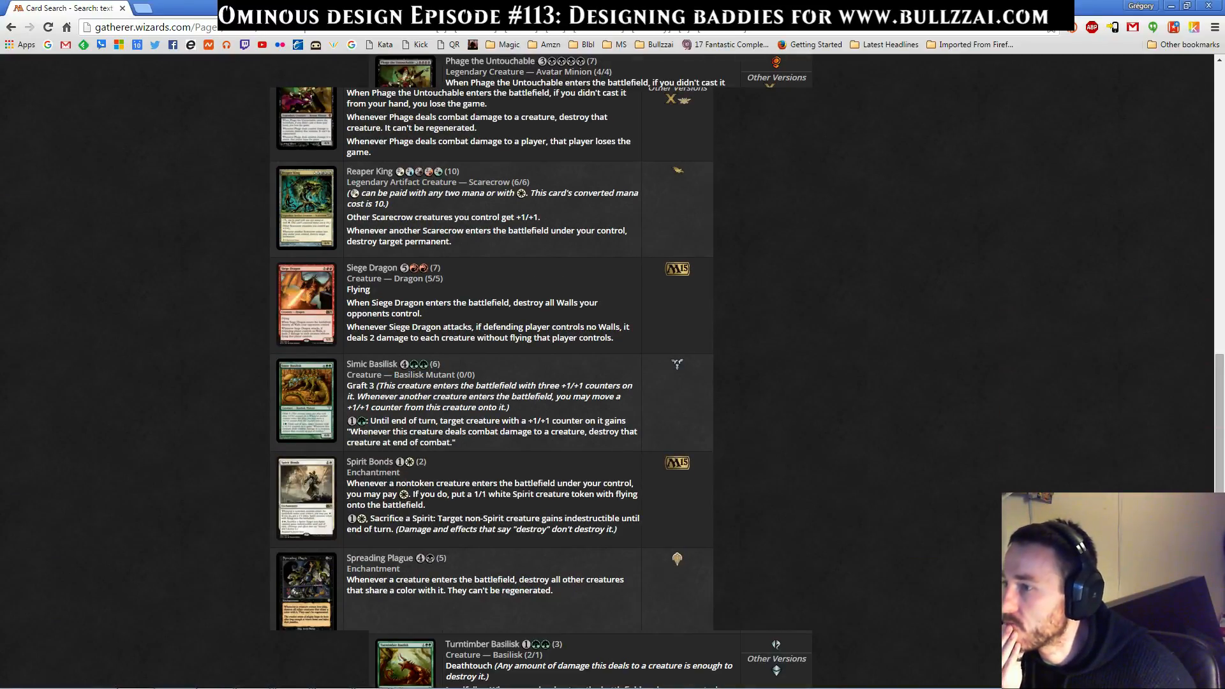
{"action": "scroll", "coordinate": [491, 344], "scroll_direction": "up", "scroll_amount": 5}
{"action": "left_click_drag", "start_coordinate": [347, 219], "coordinate": [559, 219]}
{"action": "right_click", "coordinate": [550, 215]}
{"action": "left_click_drag", "start_coordinate": [347, 219], "coordinate": [559, 219]}
{"action": "right_click", "coordinate": [542, 218]}
{"action": "left_click", "coordinate": [575, 226]}
Switch to Magic Set Editor and paste the copied ability over the duplicated Soultrapper Geist's rules text
{"action": "key", "text": "alt+Tab"}
{"action": "key", "text": "alt+Tab"}
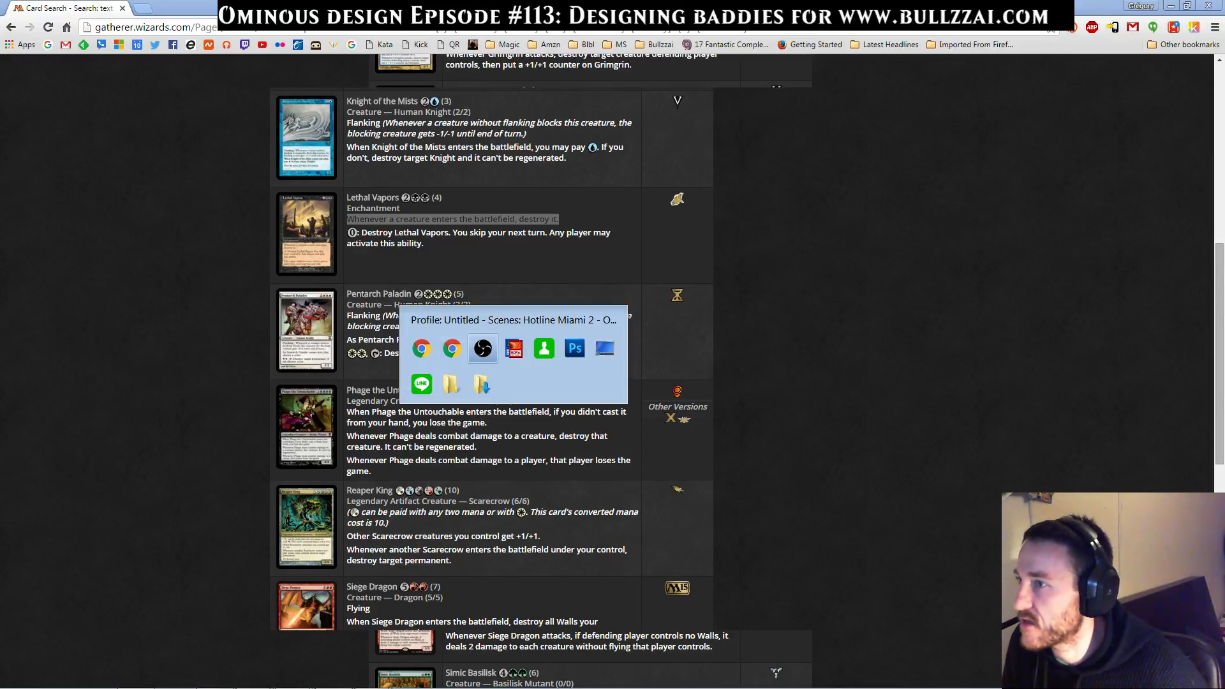
{"action": "key", "text": "ctrl+a"}
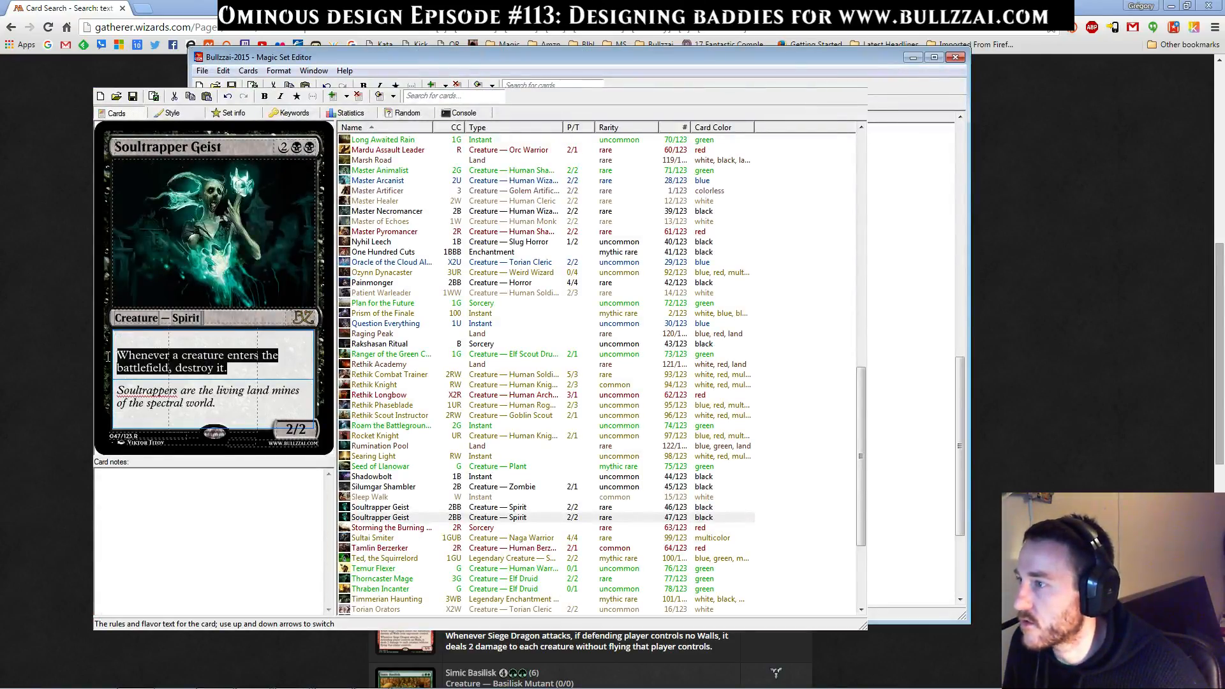
{"action": "key", "text": "ctrl+v"}
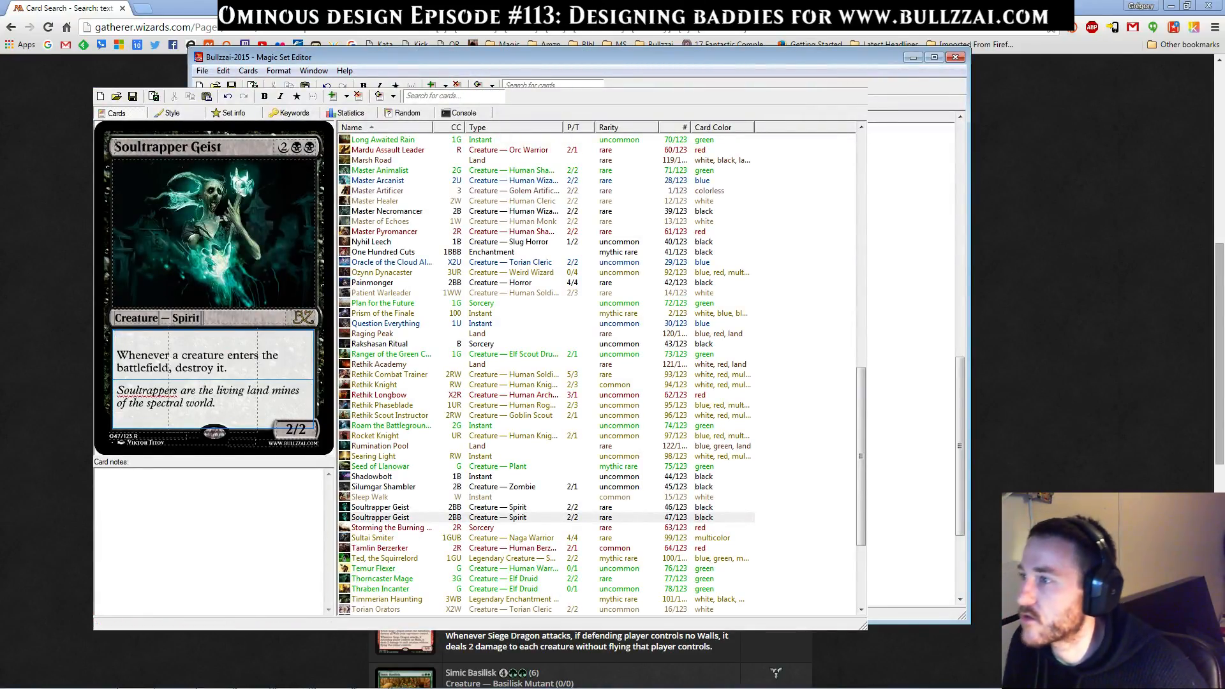
Switch back to the browser and look through the remaining search results for similar creature-destroying abilities
{"action": "key", "text": "alt+Tab"}
{"action": "scroll", "coordinate": [454, 358], "scroll_direction": "down", "scroll_amount": 1}
{"action": "scroll", "coordinate": [454, 358], "scroll_direction": "down", "scroll_amount": 2}
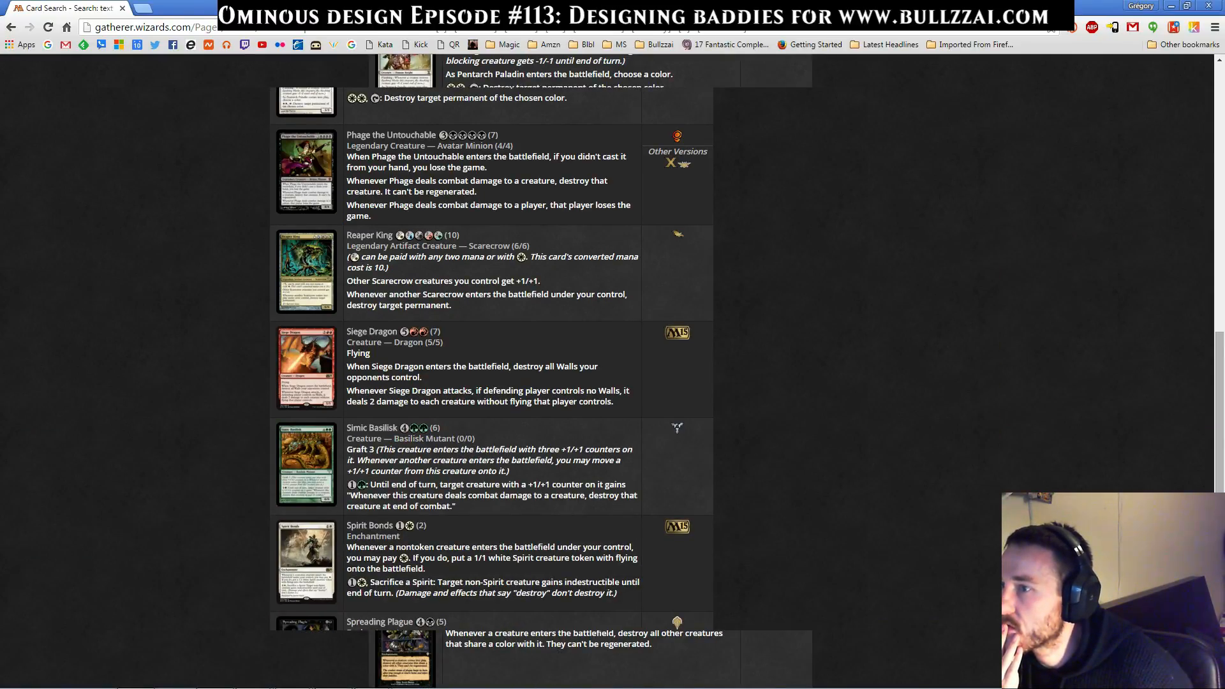
{"action": "scroll", "coordinate": [454, 357], "scroll_direction": "down", "scroll_amount": 2}
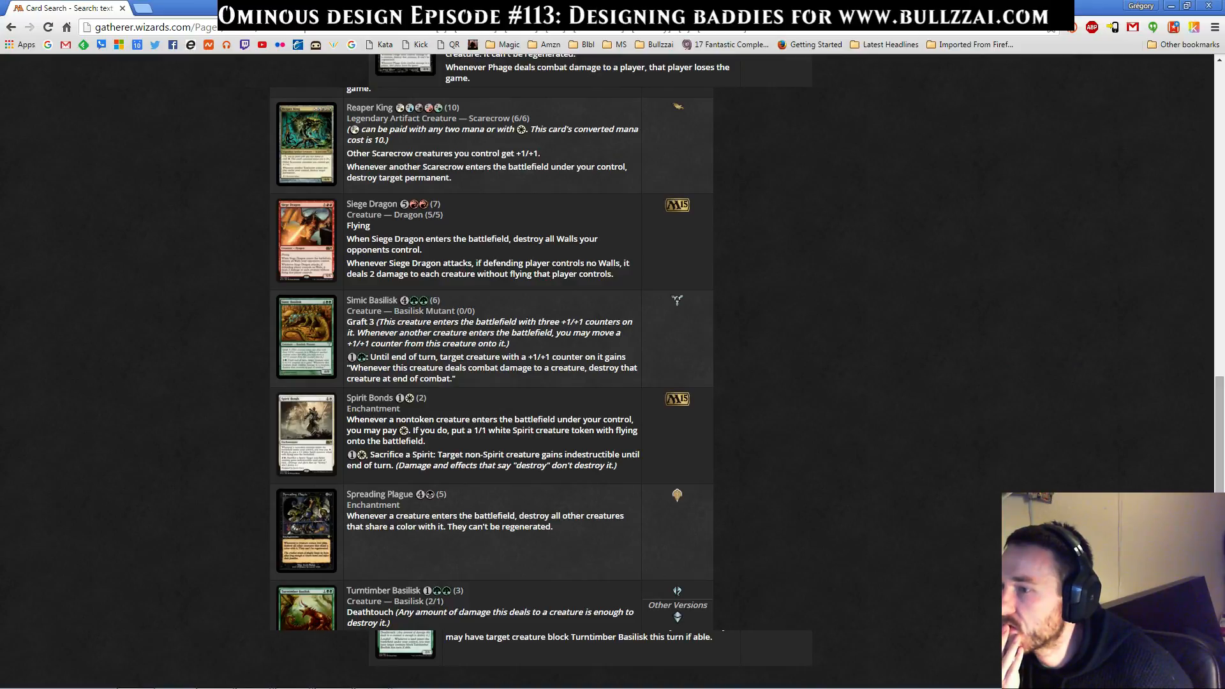
{"action": "scroll", "coordinate": [454, 357], "scroll_direction": "down", "scroll_amount": 3}
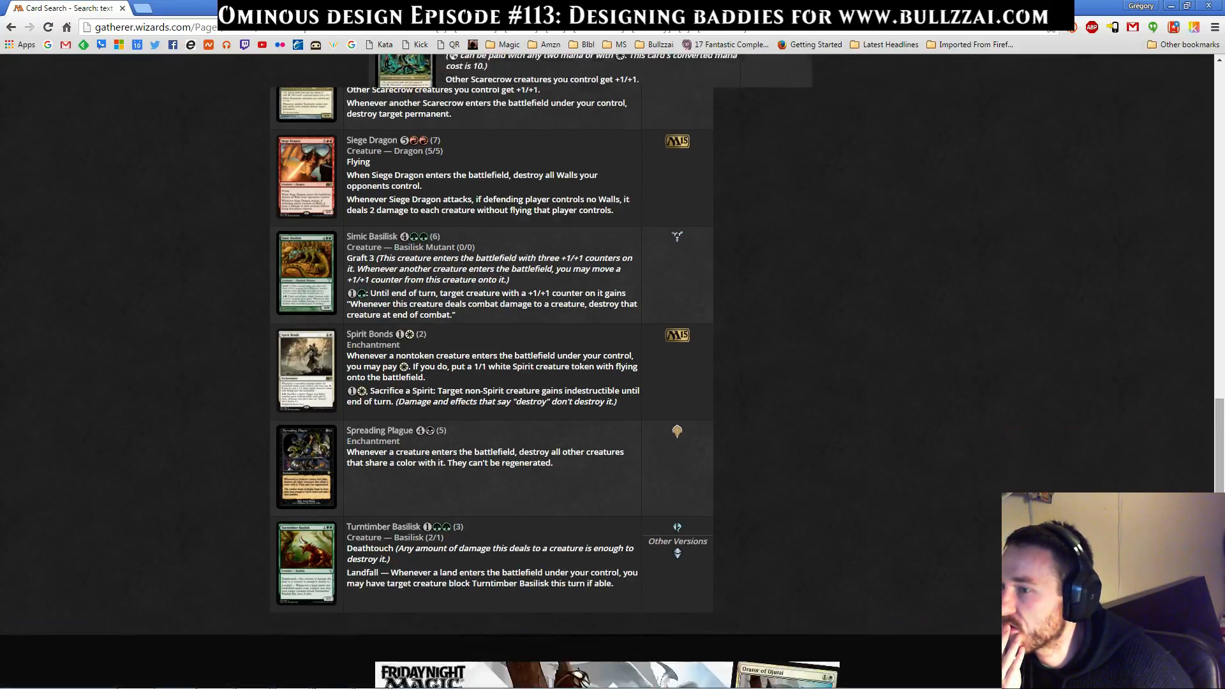
{"action": "scroll", "coordinate": [455, 357], "scroll_direction": "up", "scroll_amount": 15}
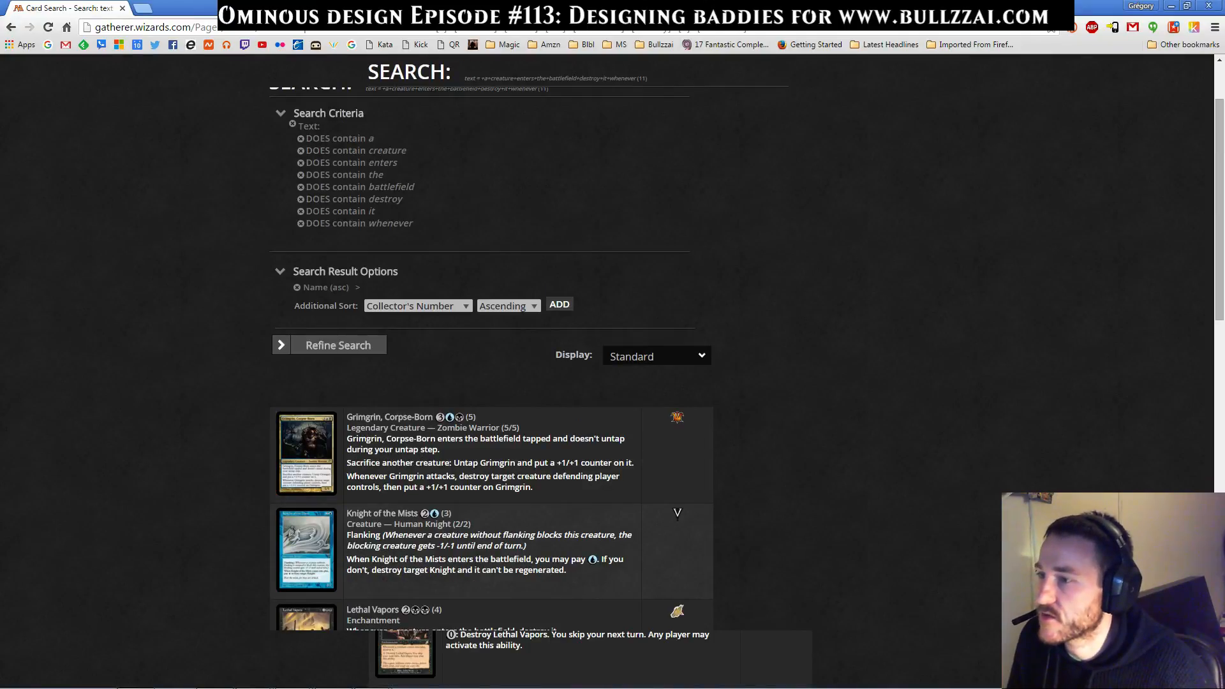
{"action": "scroll", "coordinate": [492, 388], "scroll_direction": "down", "scroll_amount": 4}
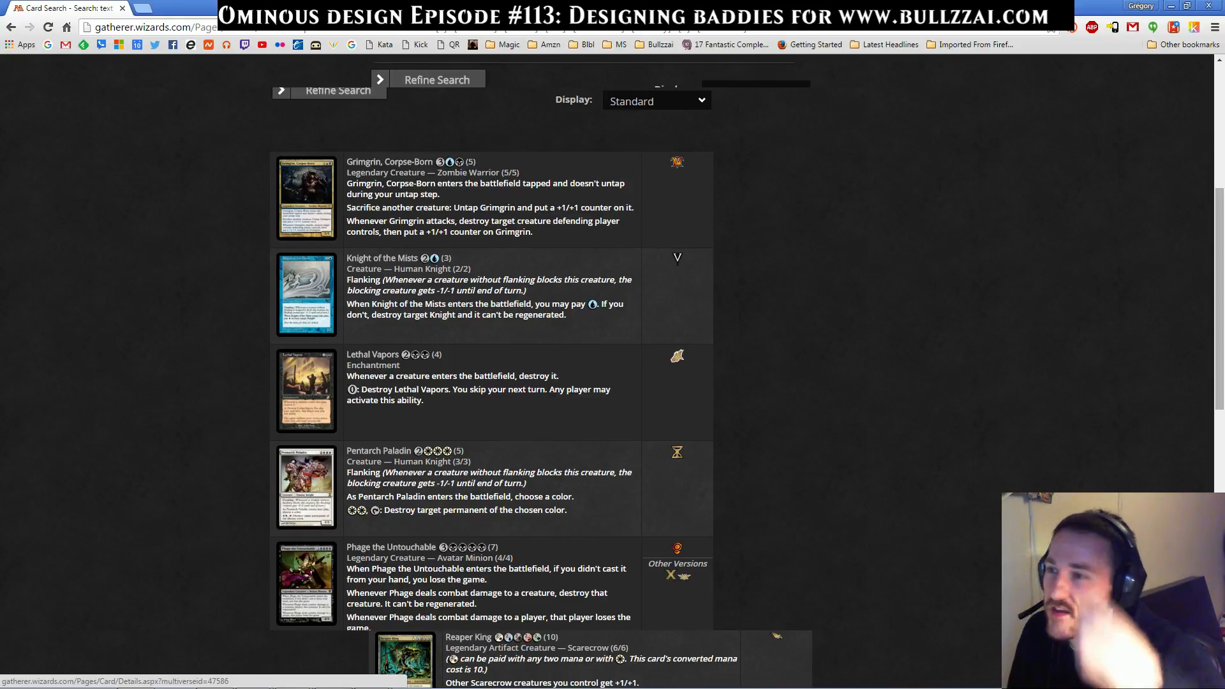
Examine Lethal Vapors' self-destroy ability in the results and on its card details page, then return to the results
{"action": "left_click_drag", "start_coordinate": [426, 402], "coordinate": [346, 375]}
{"action": "left_click", "coordinate": [396, 411]}
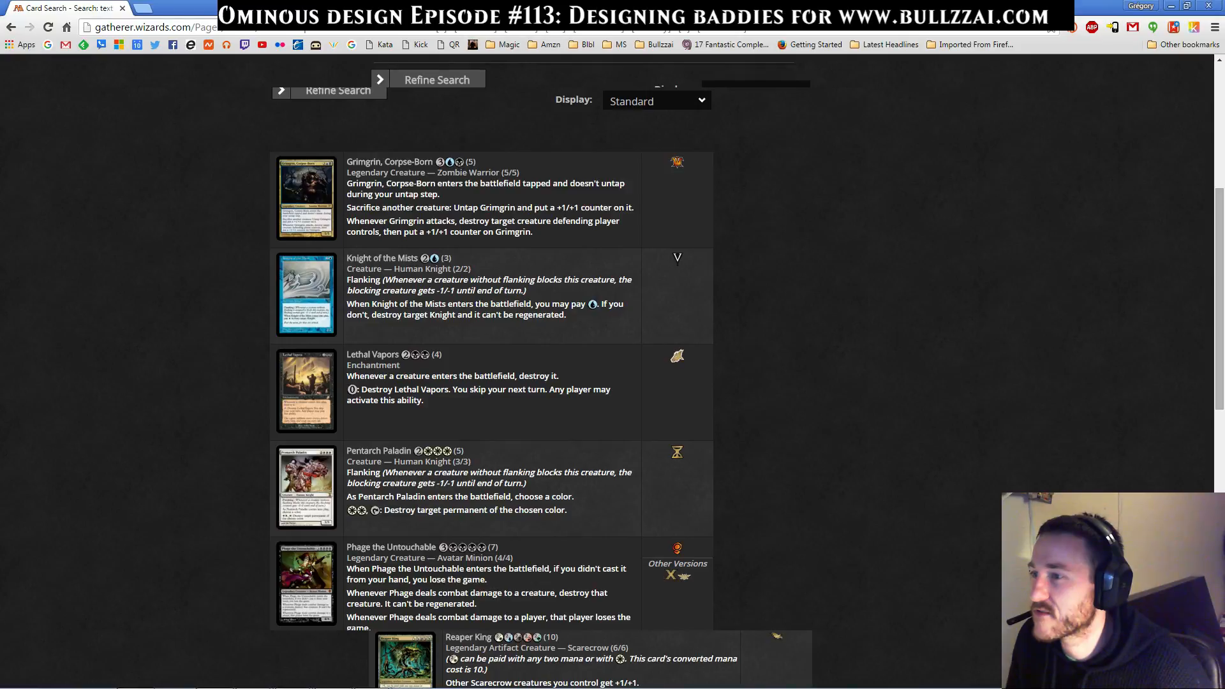
{"action": "left_click_drag", "start_coordinate": [424, 400], "coordinate": [347, 375]}
{"action": "left_click", "coordinate": [409, 409]}
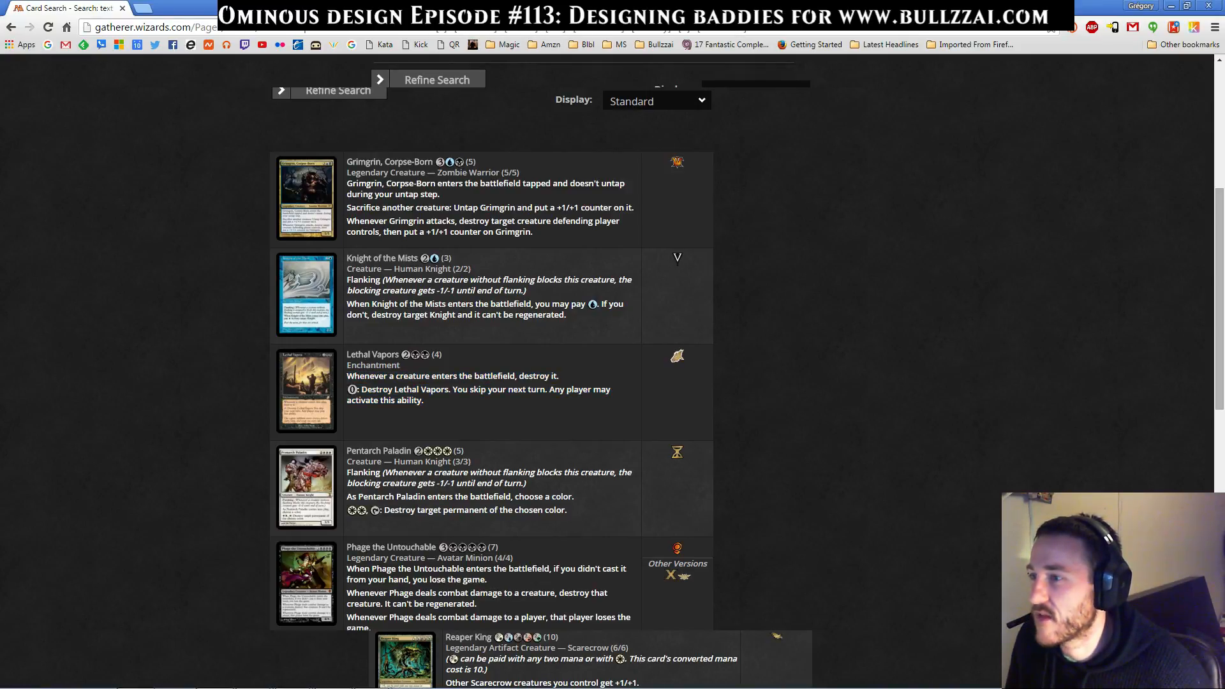
{"action": "left_click_drag", "start_coordinate": [424, 401], "coordinate": [346, 375]}
{"action": "left_click", "coordinate": [408, 408]}
{"action": "left_click_drag", "start_coordinate": [424, 401], "coordinate": [348, 387]}
{"action": "left_click", "coordinate": [409, 409]}
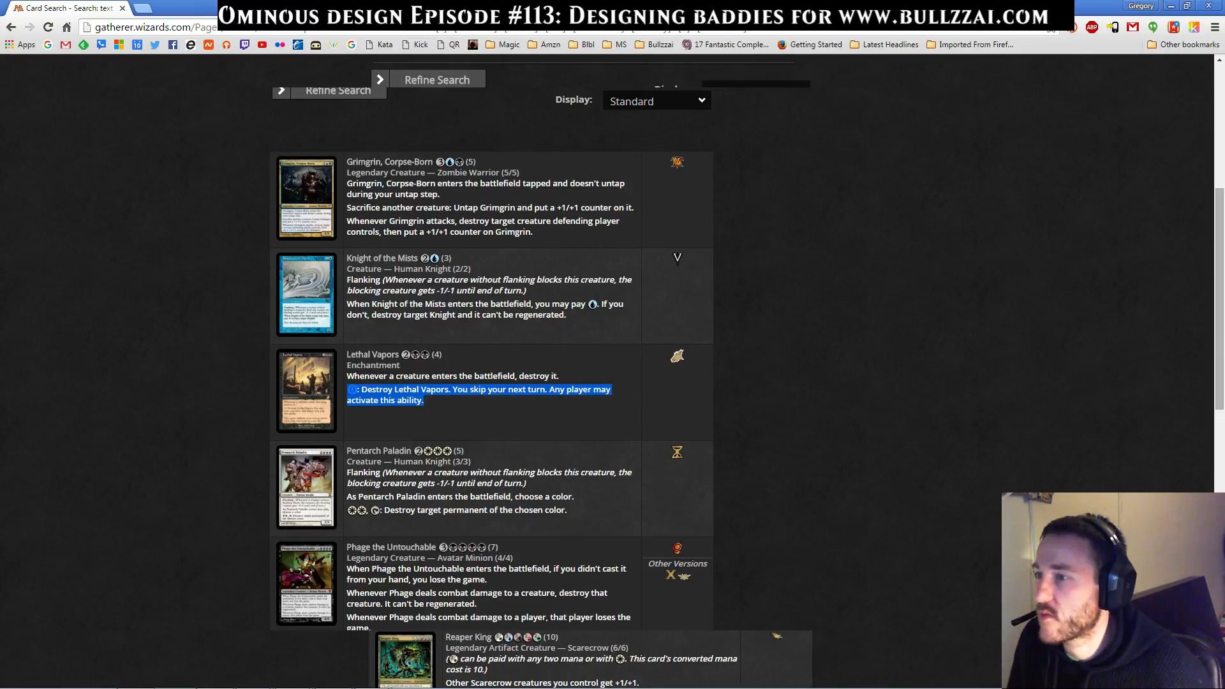
{"action": "left_click", "coordinate": [408, 408]}
{"action": "left_click", "coordinate": [372, 354]}
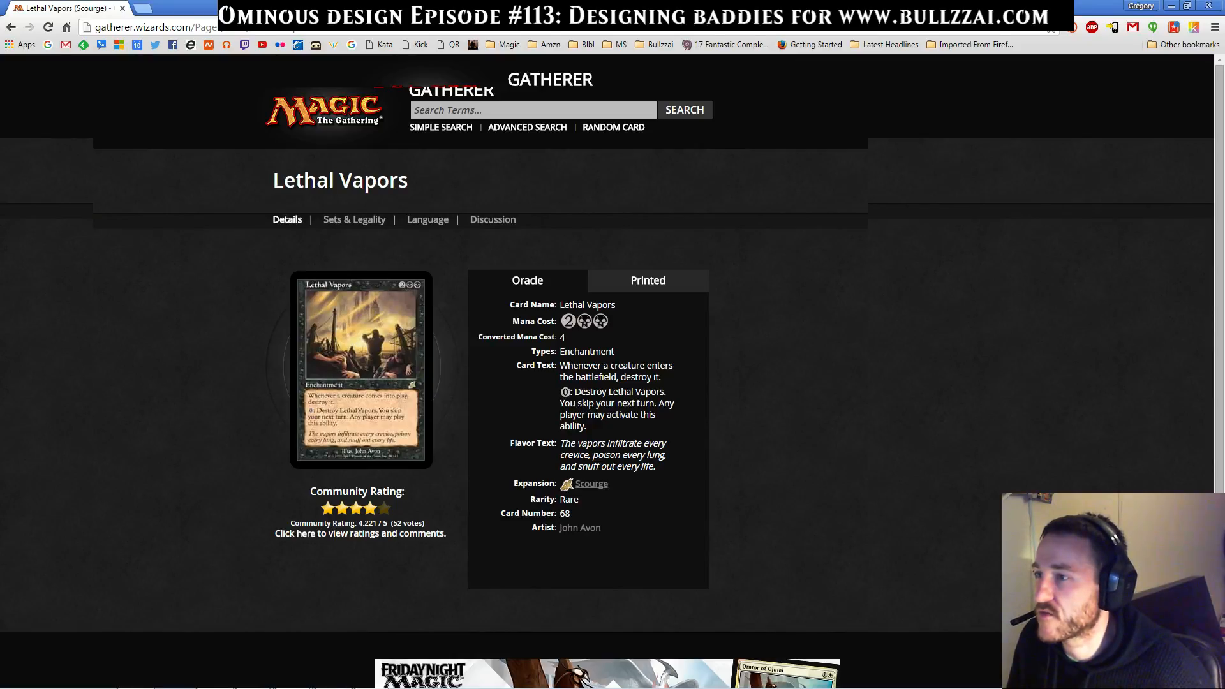
{"action": "triple_click", "coordinate": [612, 408]}
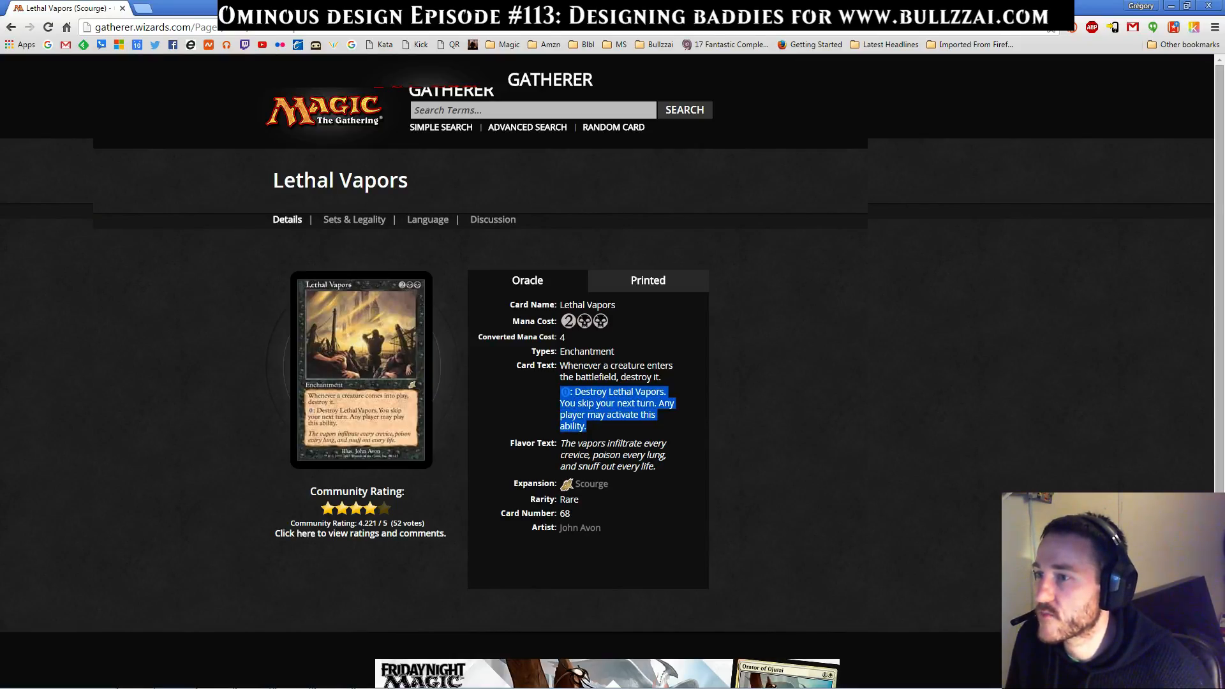
{"action": "left_click", "coordinate": [11, 26]}
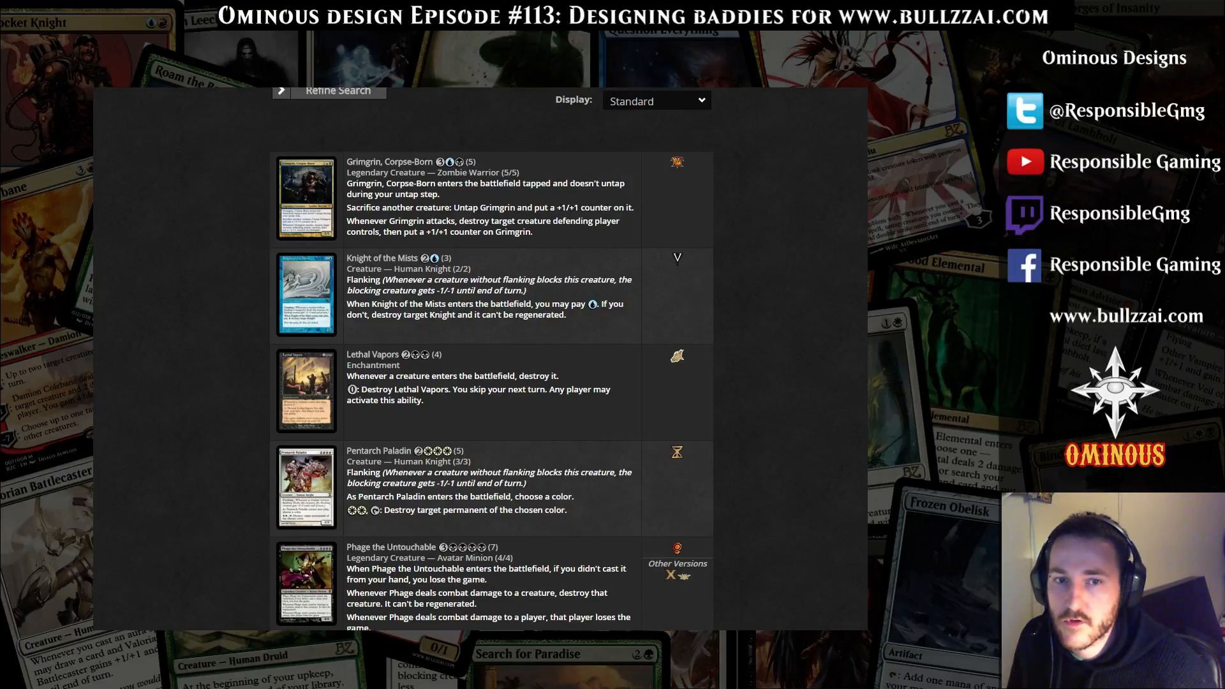
Switch to Magic Set Editor and delete the flavor text from the duplicated Soultrapper Geist
{"action": "key", "text": "alt+Tab"}
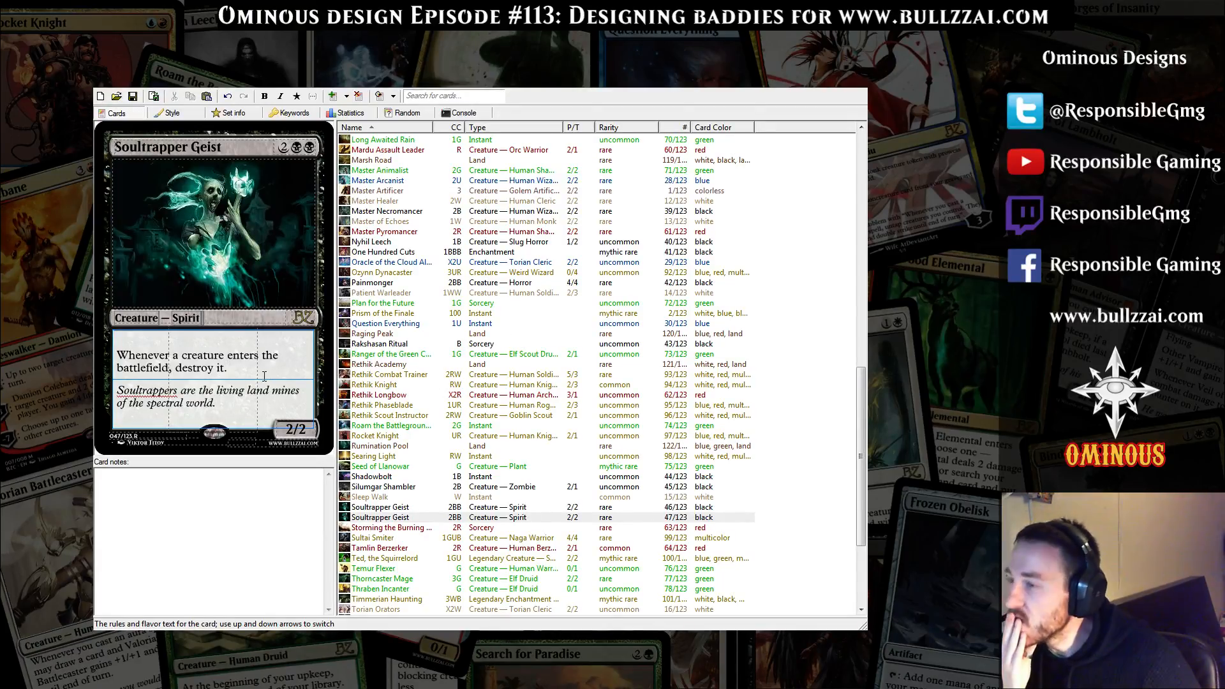
{"action": "triple_click", "coordinate": [277, 415]}
{"action": "key", "text": "Delete"}
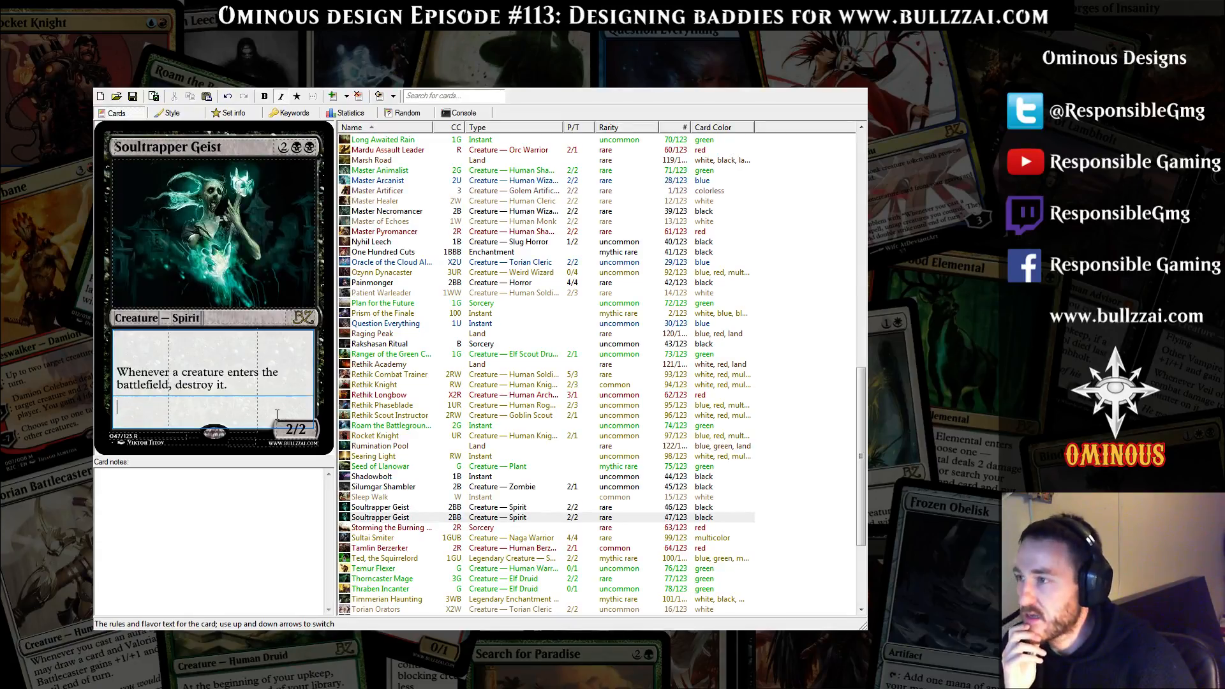
{"action": "left_click", "coordinate": [254, 386]}
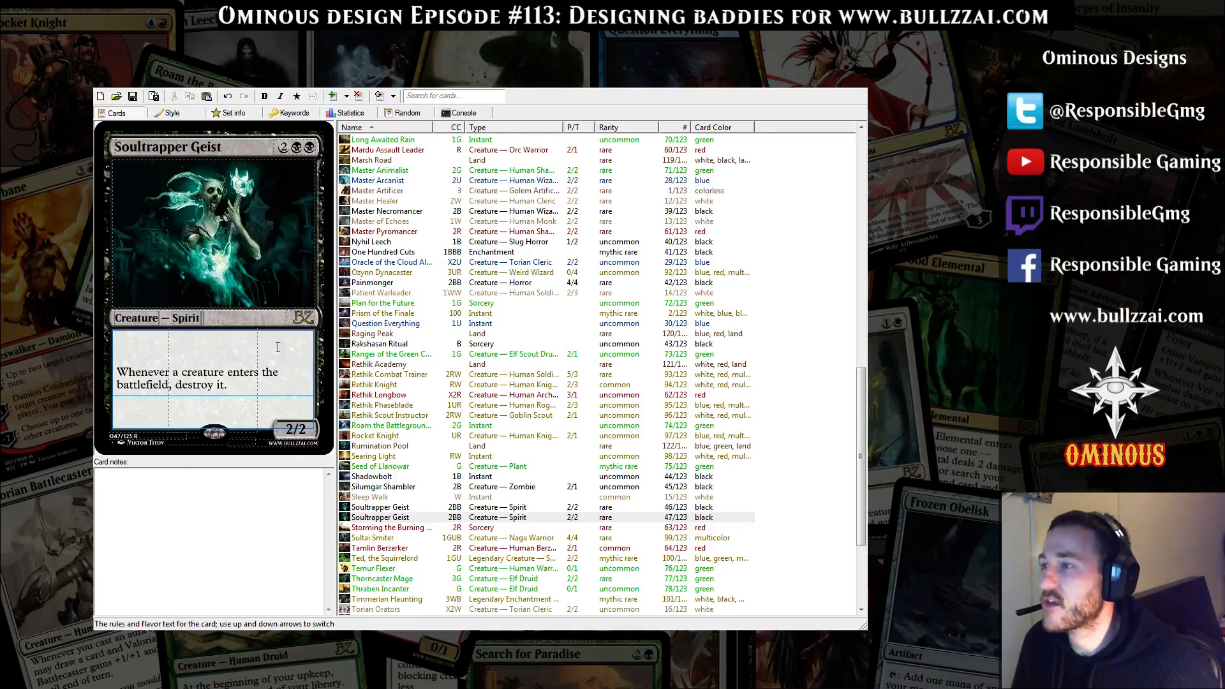
Set the duplicated Soultrapper Geist's mana cost to 5BB
{"action": "left_click", "coordinate": [287, 147]}
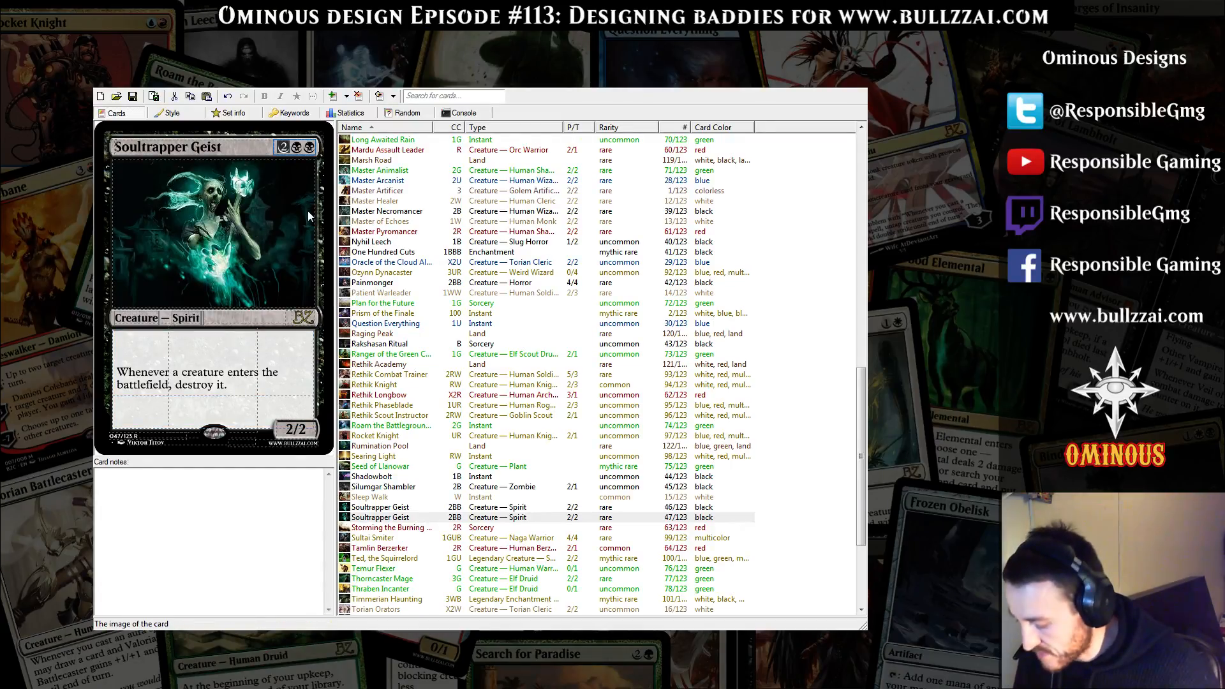
{"action": "type", "text": "5"}
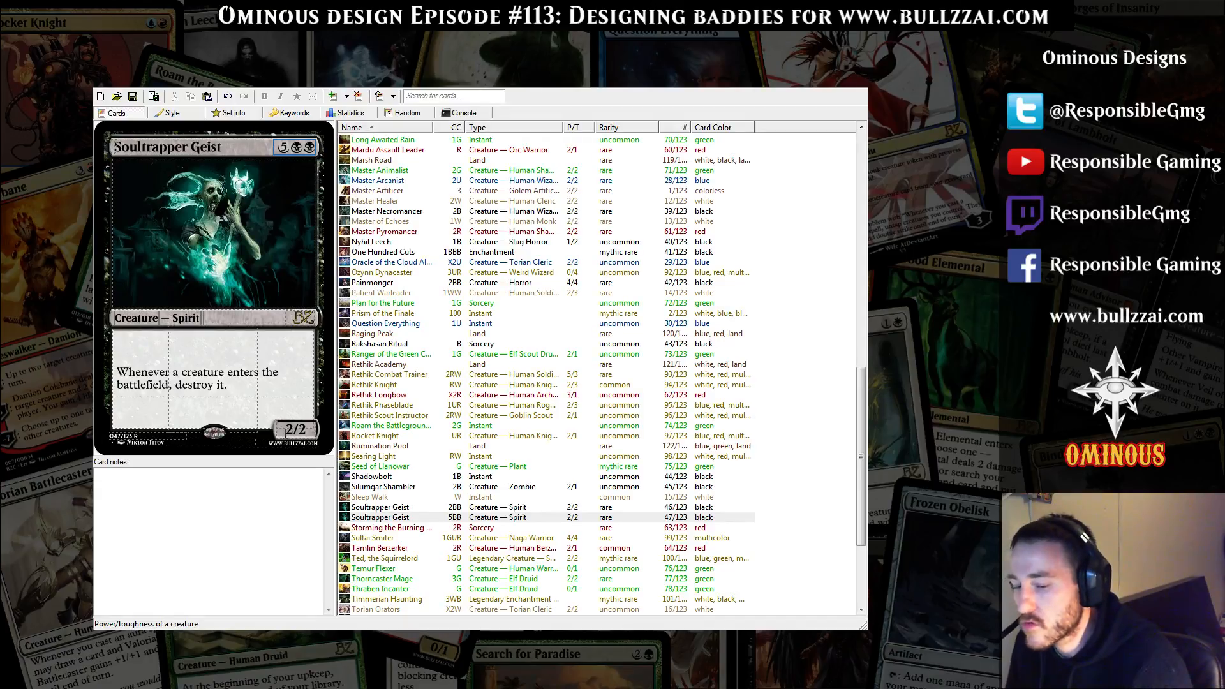
{"action": "left_click", "coordinate": [264, 364]}
{"action": "left_click", "coordinate": [259, 393]}
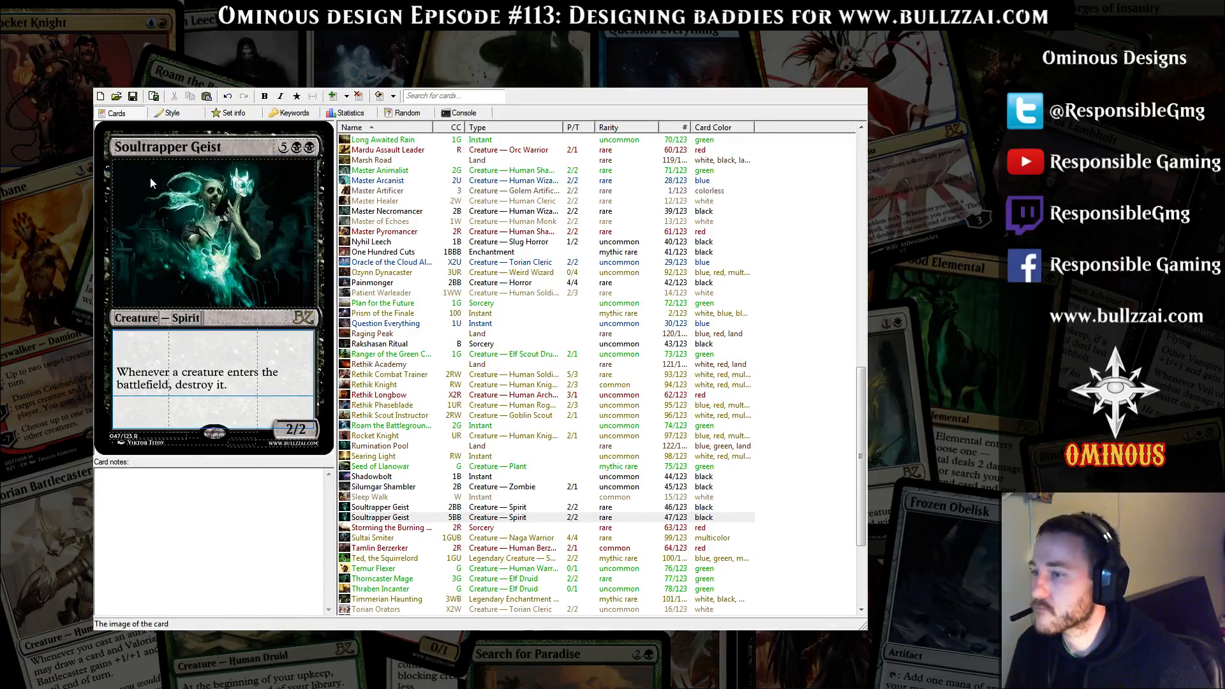
Switch back to the browser, open Gatherer's advanced search and expand its search criteria
{"action": "key", "text": "alt+Tab"}
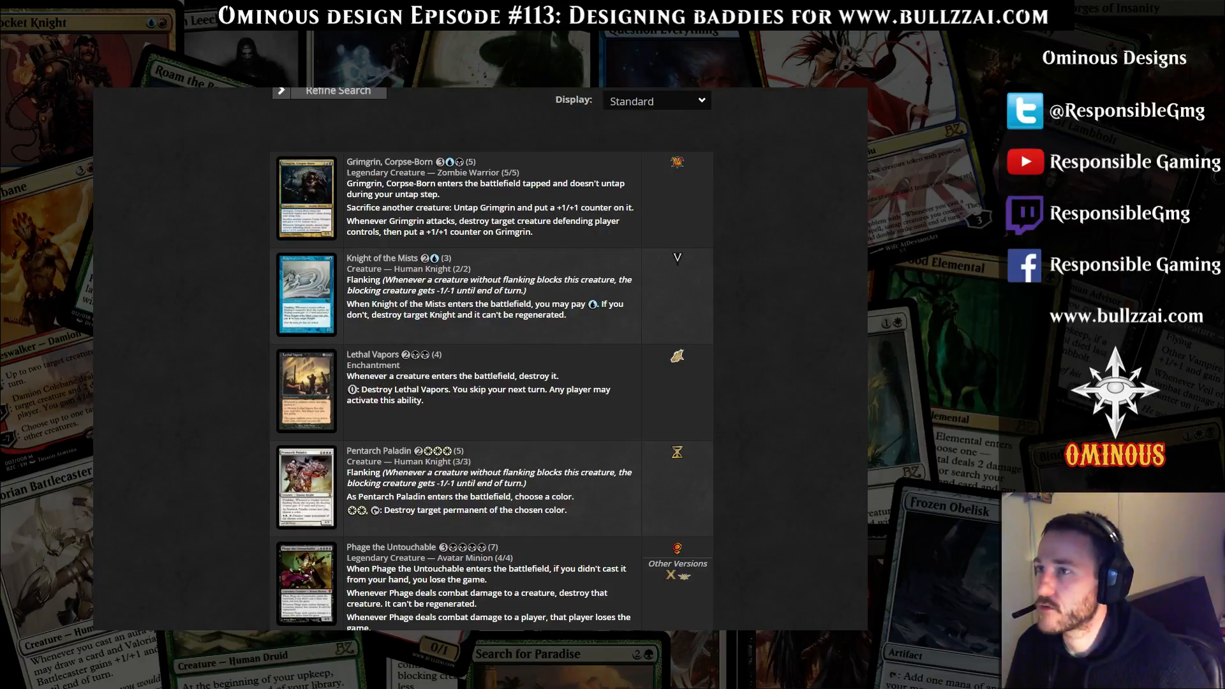
{"action": "scroll", "coordinate": [480, 358], "scroll_direction": "up", "scroll_amount": 5}
{"action": "left_click", "coordinate": [527, 127]}
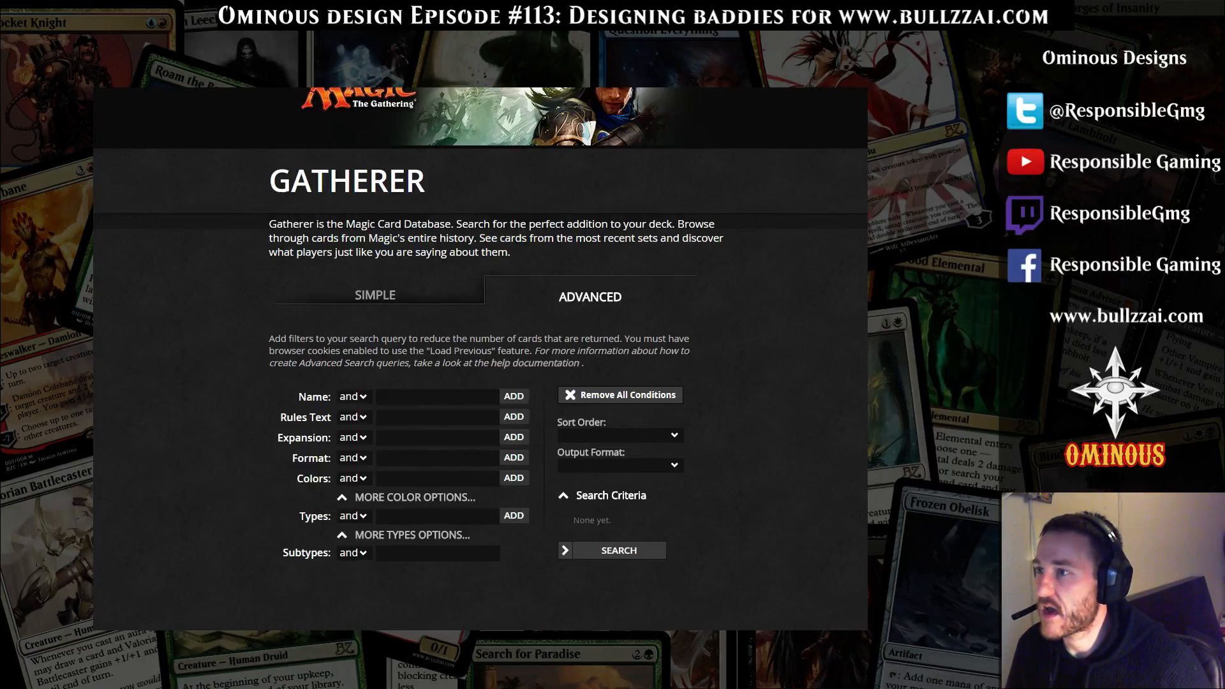
{"action": "scroll", "coordinate": [480, 357], "scroll_direction": "down", "scroll_amount": 5}
{"action": "left_click", "coordinate": [575, 200]}
{"action": "scroll", "coordinate": [480, 358], "scroll_direction": "up", "scroll_amount": 3}
{"action": "scroll", "coordinate": [480, 357], "scroll_direction": "down", "scroll_amount": 3}
{"action": "scroll", "coordinate": [480, 358], "scroll_direction": "up", "scroll_amount": 1}
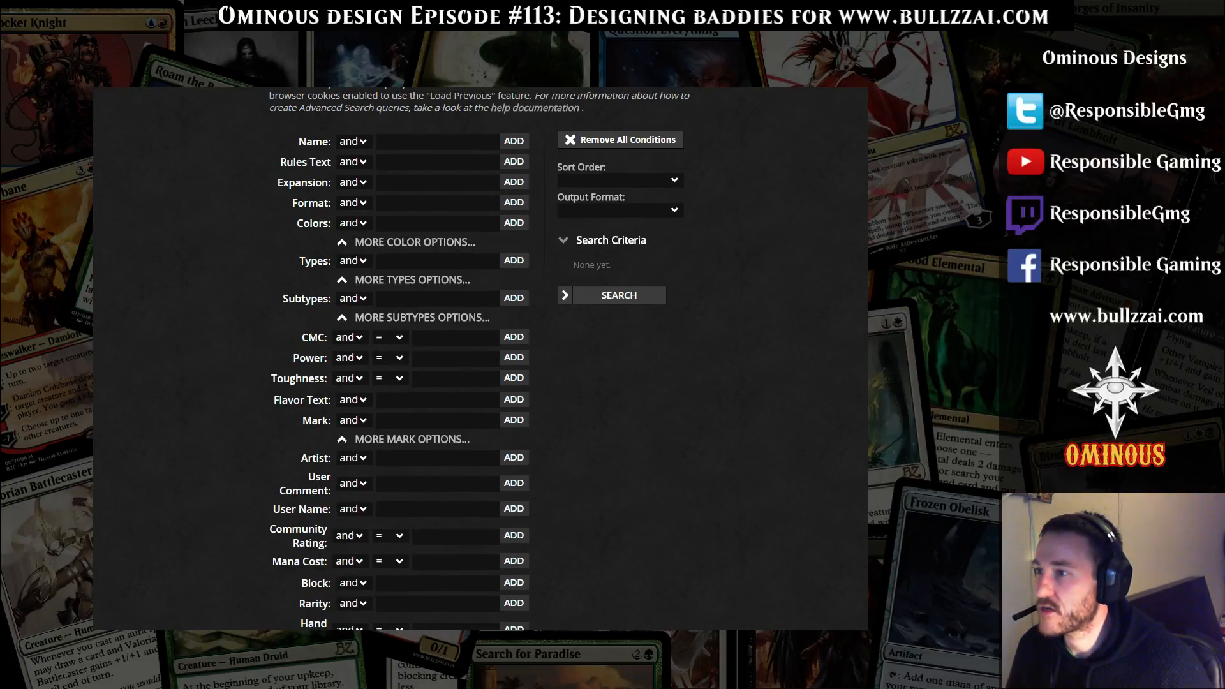
Add a converted mana cost condition of greater than or equal to 7 to the search criteria
{"action": "left_click", "coordinate": [389, 337]}
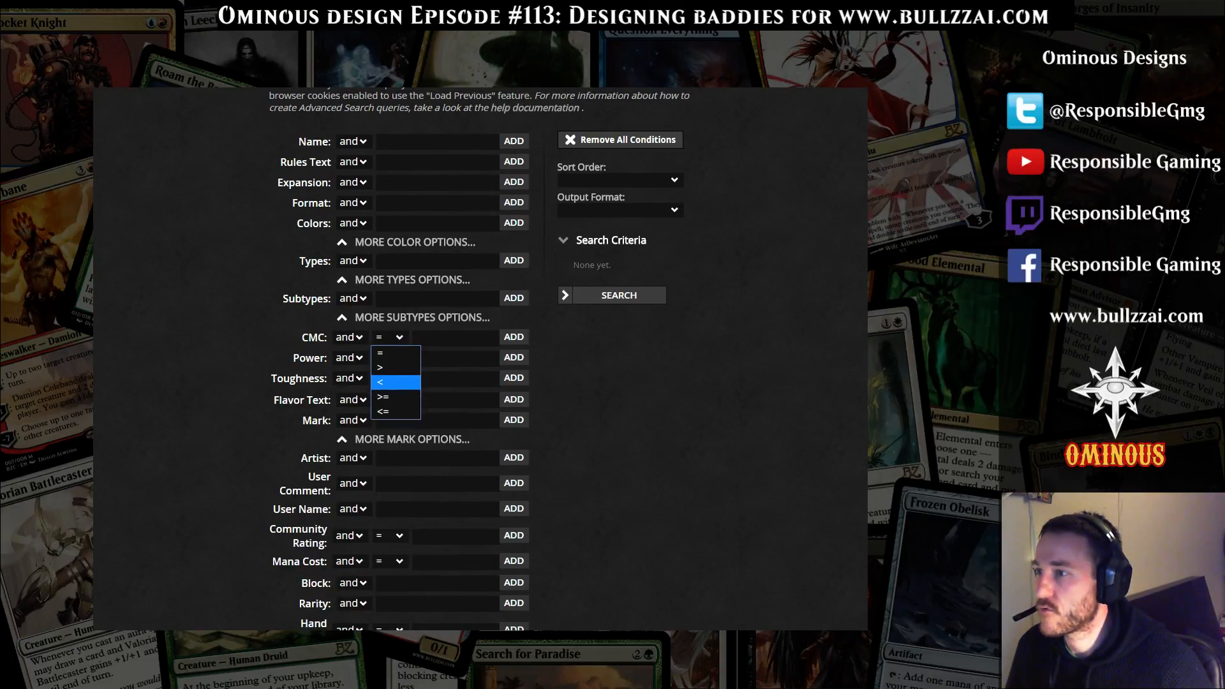
{"action": "left_click", "coordinate": [396, 397]}
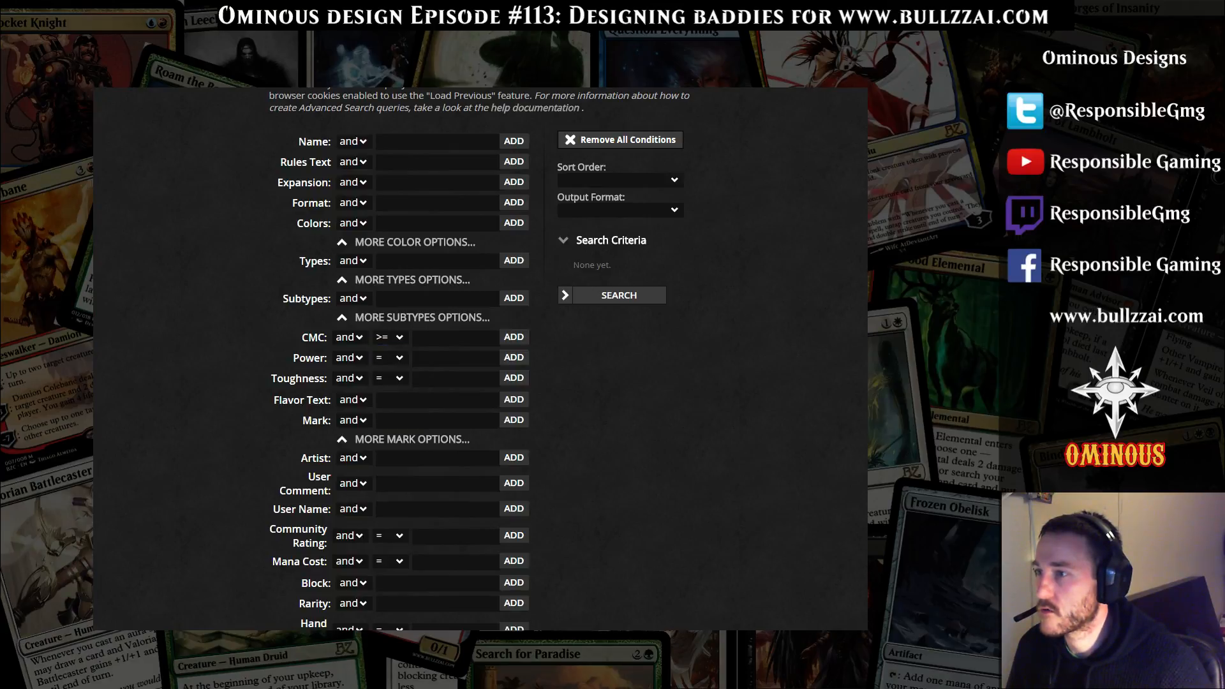
{"action": "left_click", "coordinate": [456, 338]}
{"action": "type", "text": "7"}
{"action": "key", "text": "Tab"}
{"action": "key", "text": "Return"}
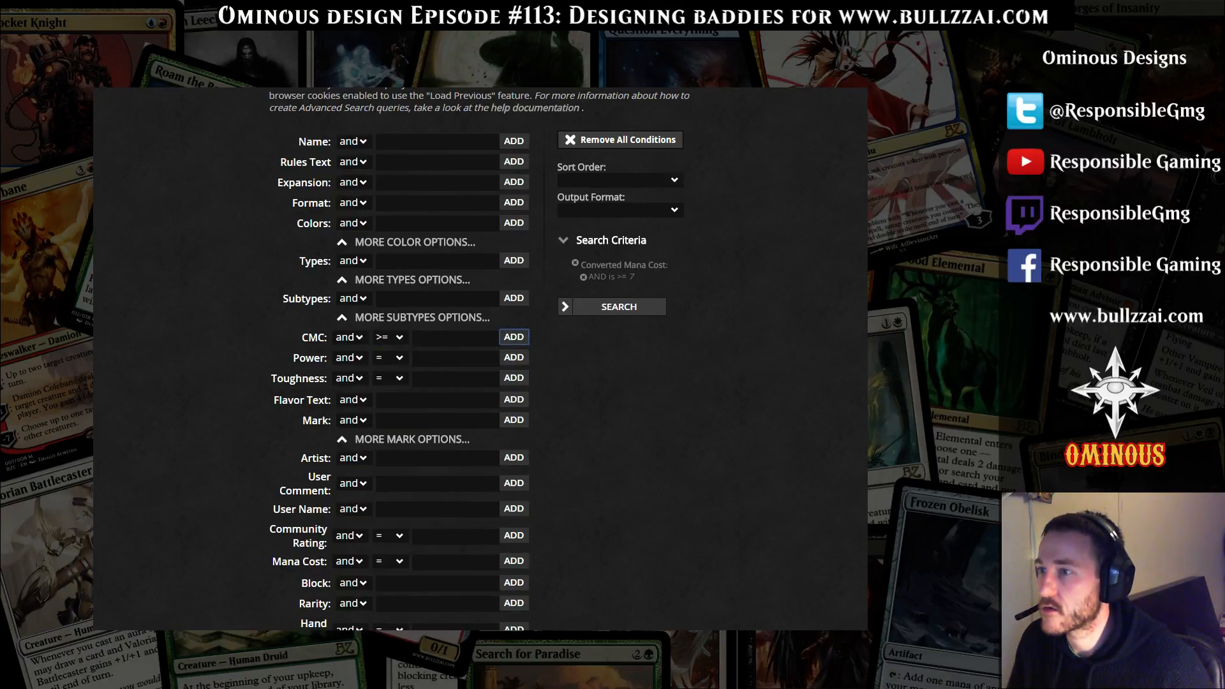
Add the color Black to the search criteria
{"action": "left_click", "coordinate": [436, 224]}
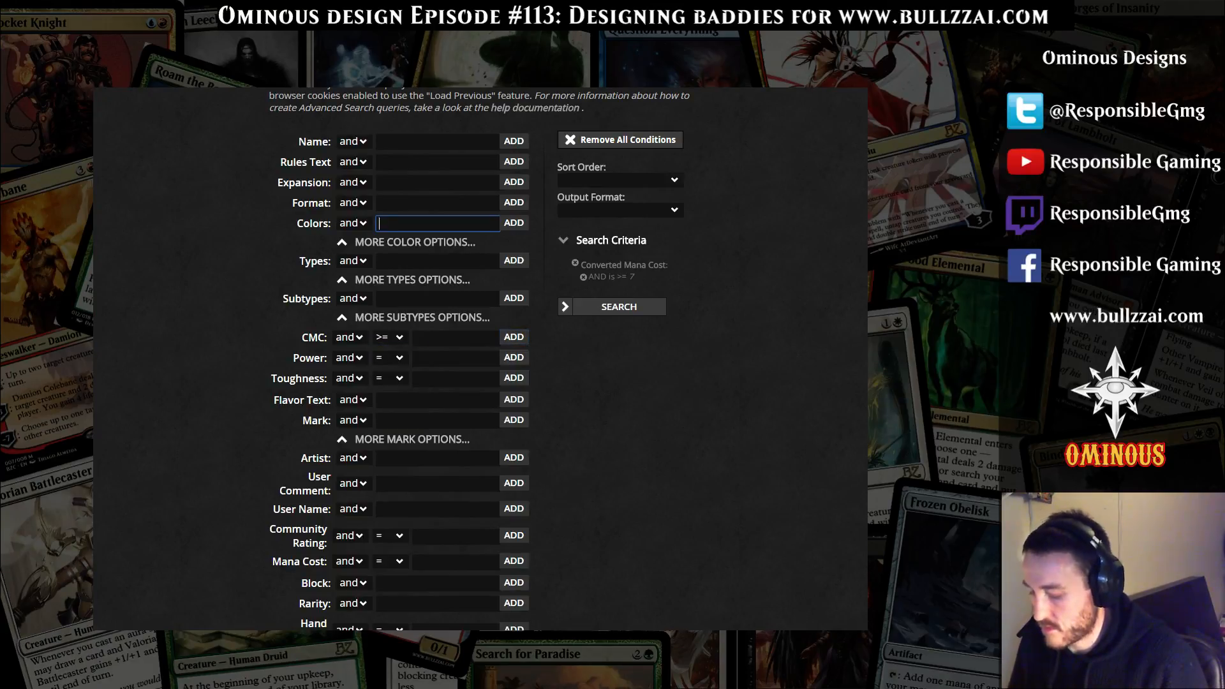
{"action": "type", "text": "black"}
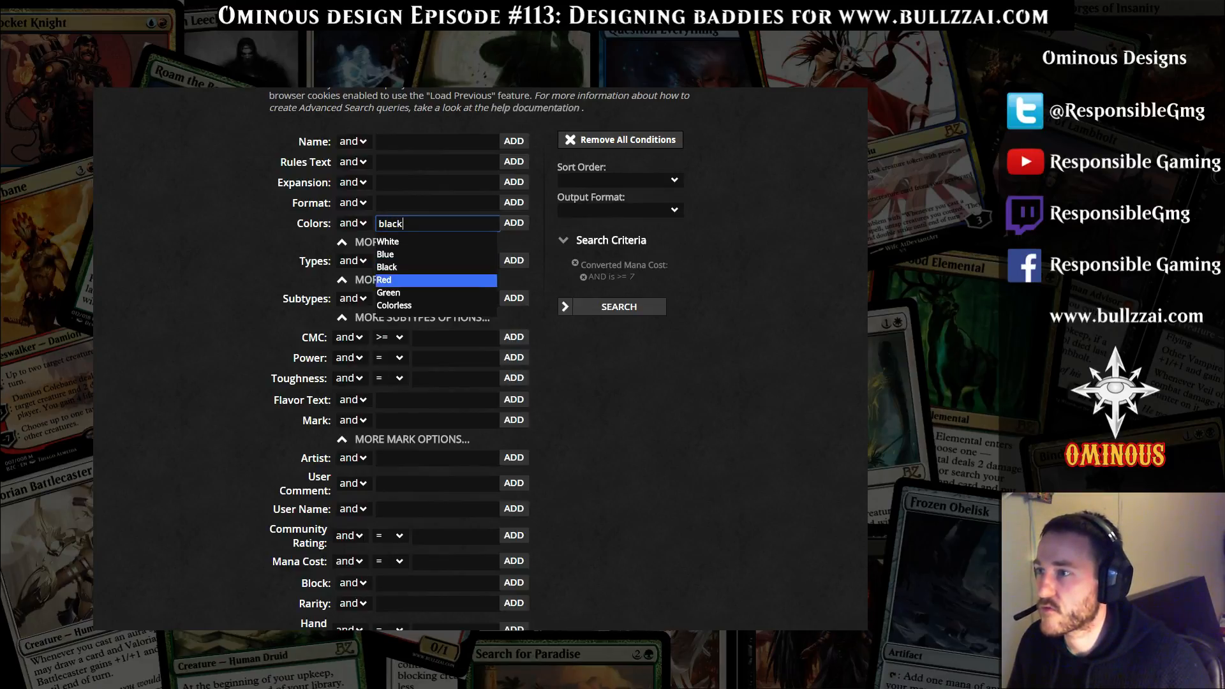
{"action": "key", "text": "Tab"}
{"action": "key", "text": "Return"}
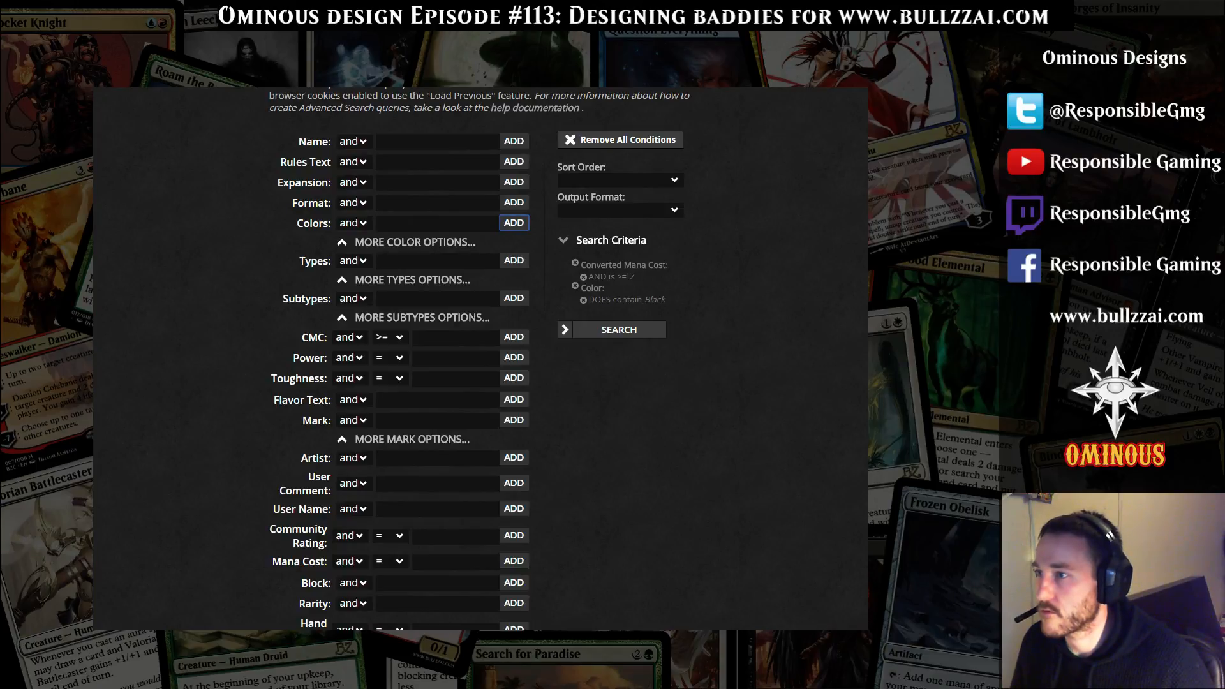
Add the Creature card type to the search criteria and run the search
{"action": "left_click", "coordinate": [437, 261]}
{"action": "type", "text": "create"}
{"action": "key", "text": "Down"}
{"action": "key", "text": "Down"}
{"action": "key", "text": "Down"}
{"action": "key", "text": "Down"}
{"action": "key", "text": "Down"}
{"action": "key", "text": "Up"}
{"action": "key", "text": "Tab"}
{"action": "key", "text": "Return"}
{"action": "left_click", "coordinate": [619, 353]}
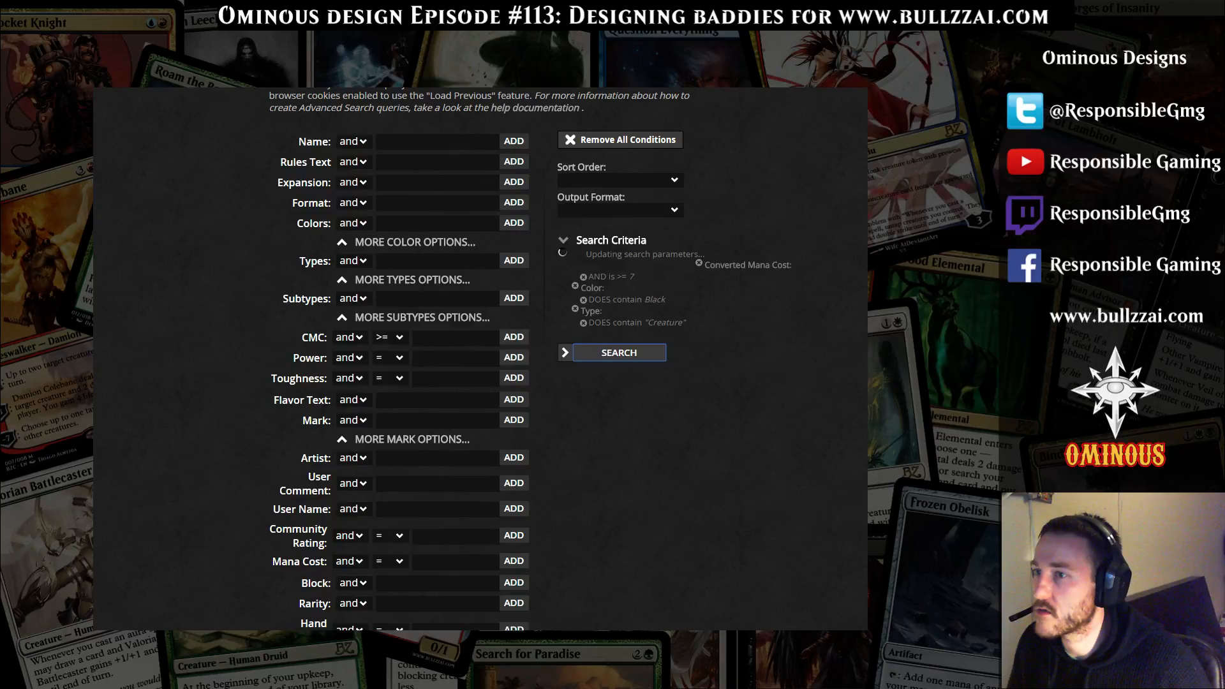
Look over the search results and check how many cards match
{"action": "scroll", "coordinate": [492, 358], "scroll_direction": "down", "scroll_amount": 20}
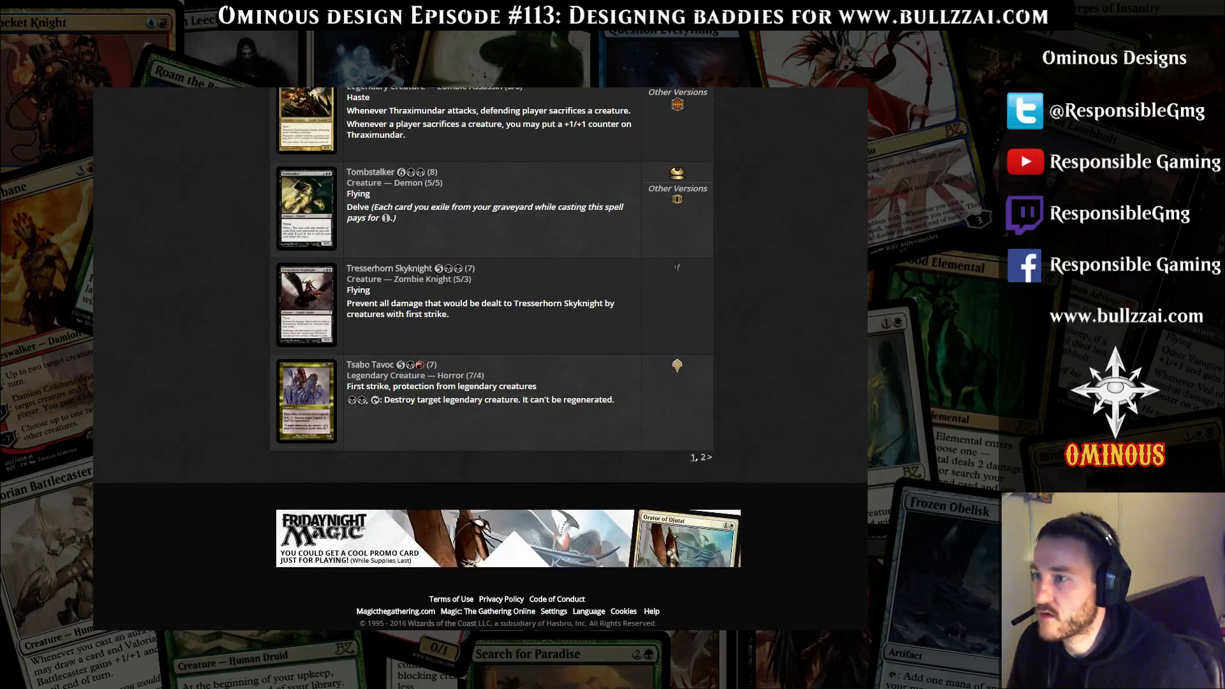
{"action": "scroll", "coordinate": [491, 358], "scroll_direction": "up", "scroll_amount": 10}
{"action": "scroll", "coordinate": [479, 357], "scroll_direction": "up", "scroll_amount": 15}
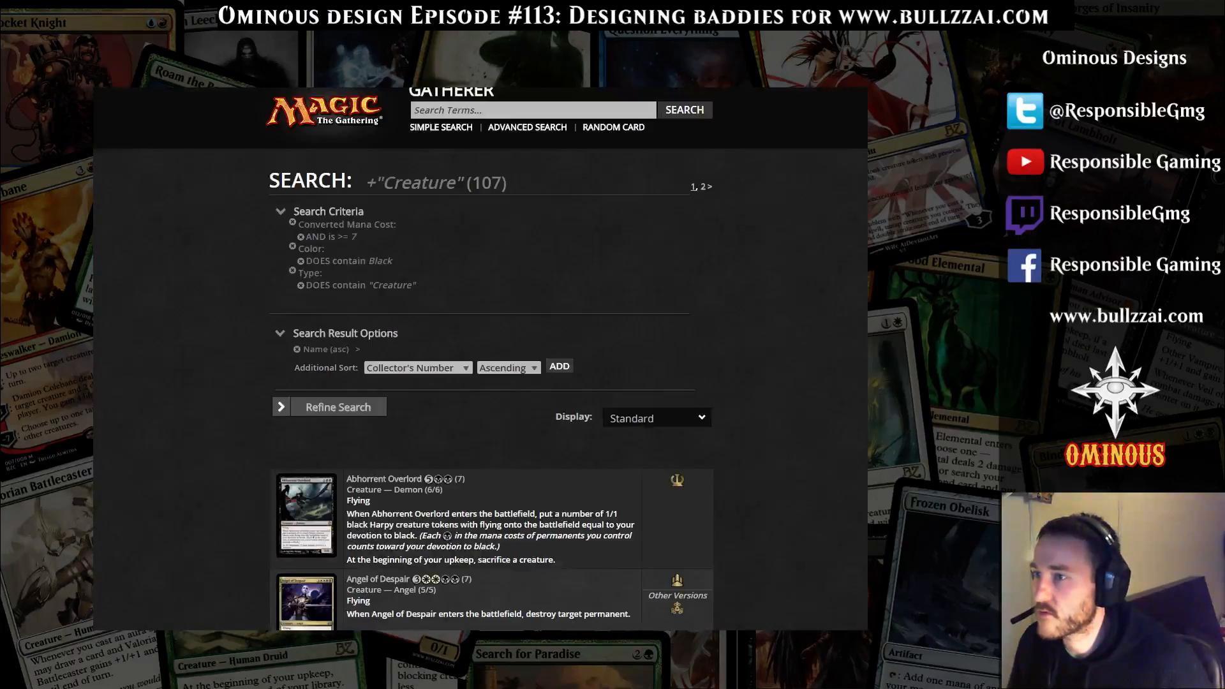
{"action": "left_click_drag", "start_coordinate": [508, 183], "coordinate": [471, 184]}
{"action": "left_click", "coordinate": [485, 211]}
Reopen the advanced search, exclude unselected colors so only mono-black cards match, and rerun the search
{"action": "left_click", "coordinate": [527, 127]}
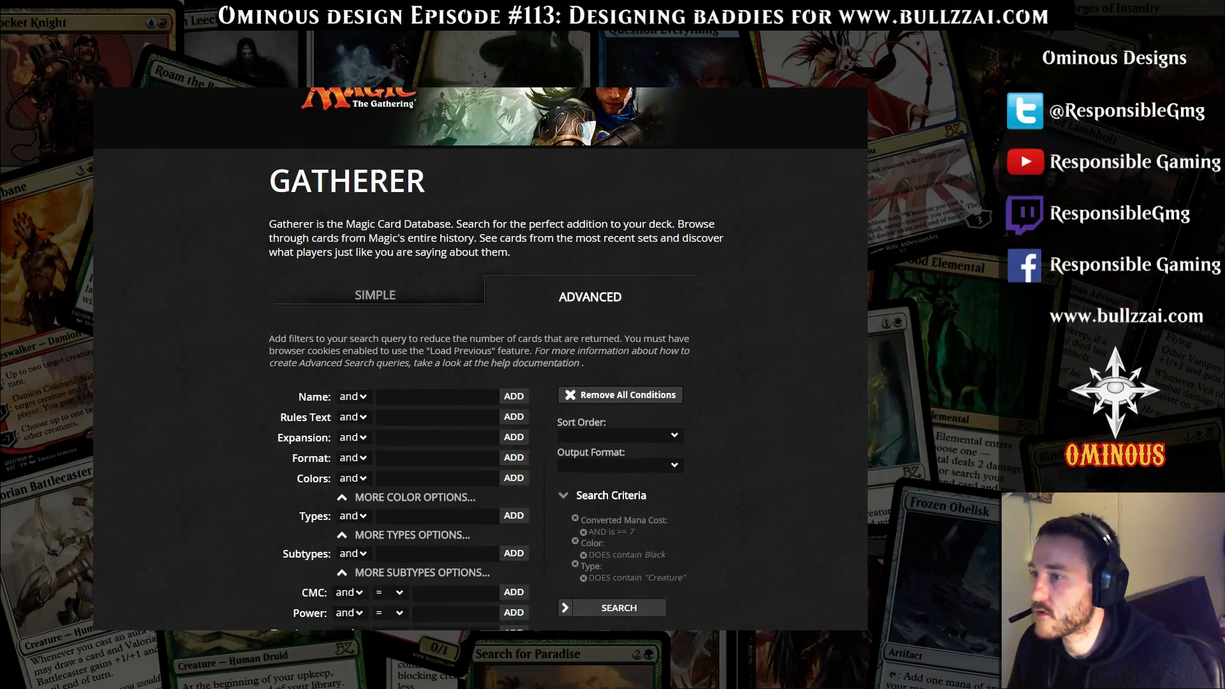
{"action": "left_click", "coordinate": [414, 497]}
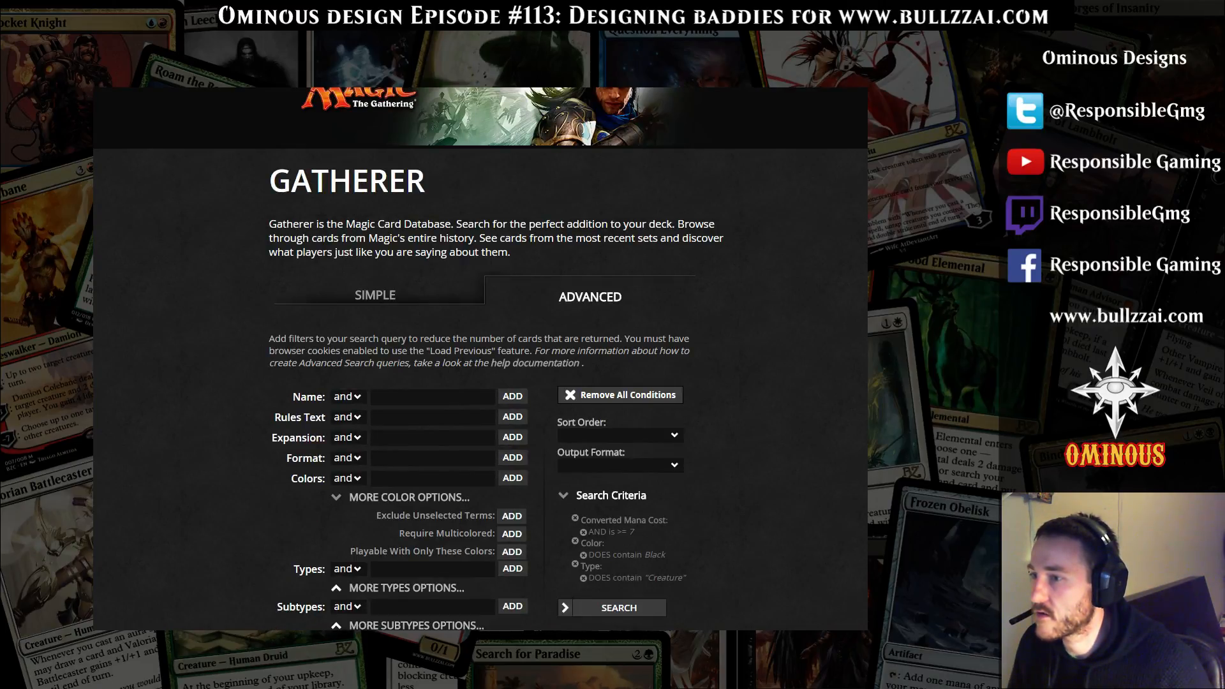
{"action": "left_click", "coordinate": [511, 516]}
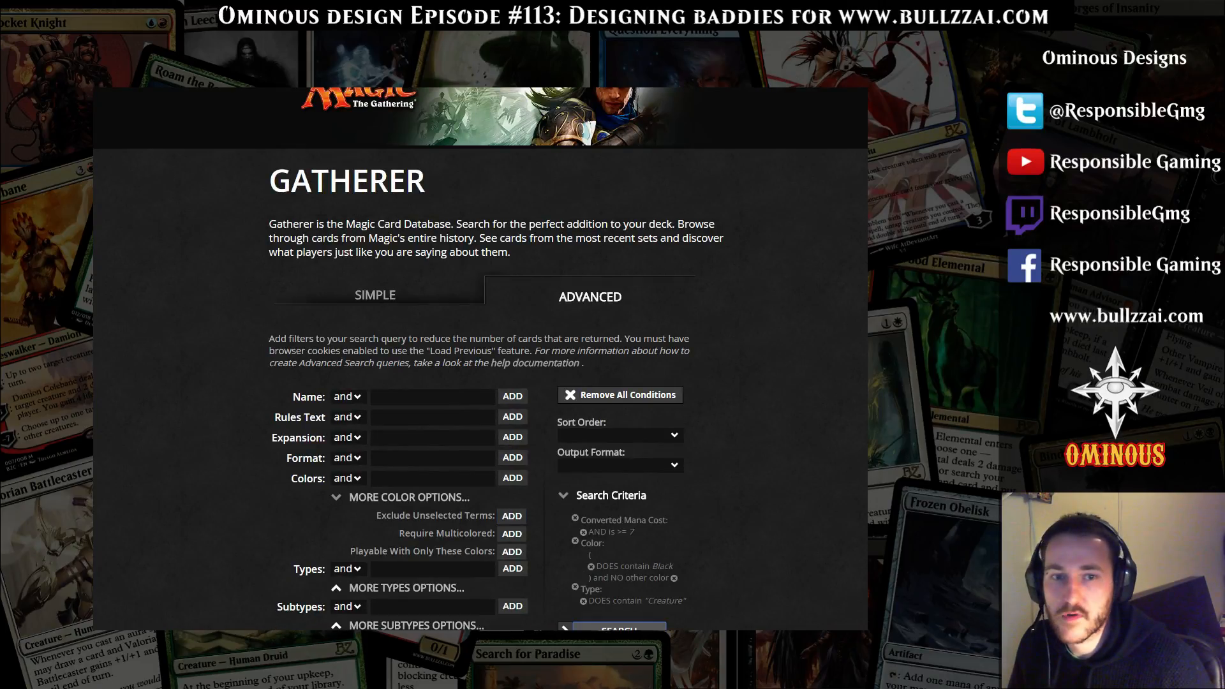
{"action": "left_click", "coordinate": [619, 628]}
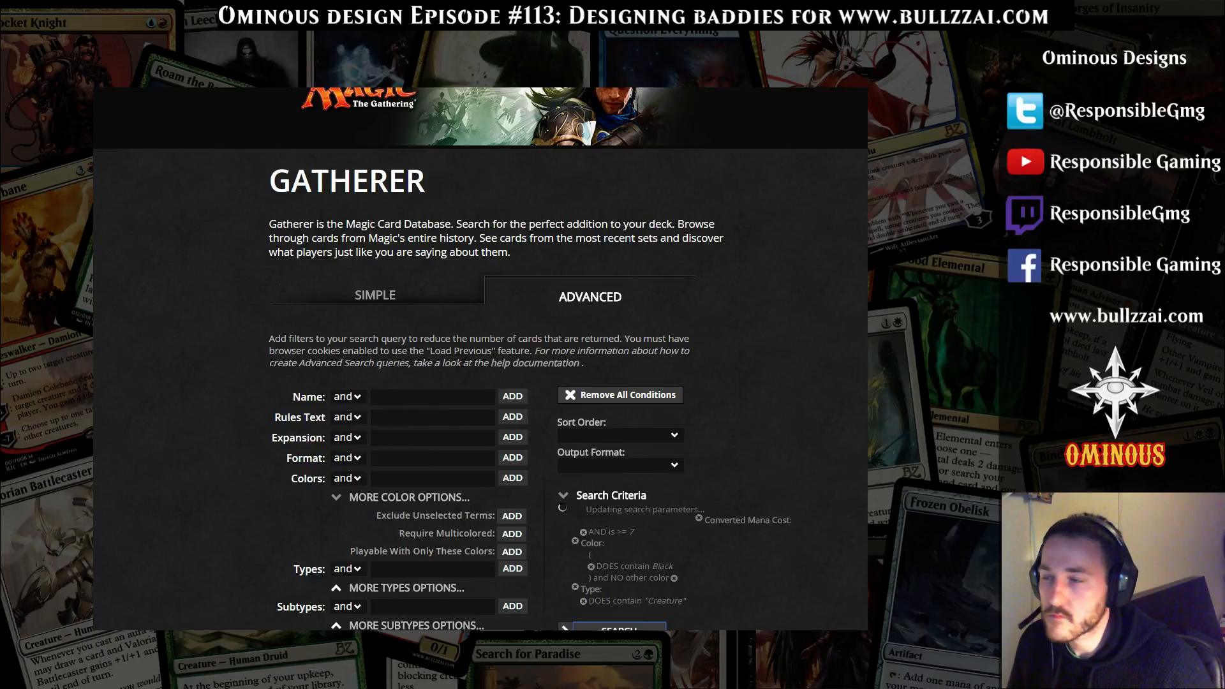
Read Abhorrent Overlord's enter-the-battlefield and upkeep sacrifice abilities in the search results
{"action": "scroll", "coordinate": [479, 357], "scroll_direction": "down", "scroll_amount": 3}
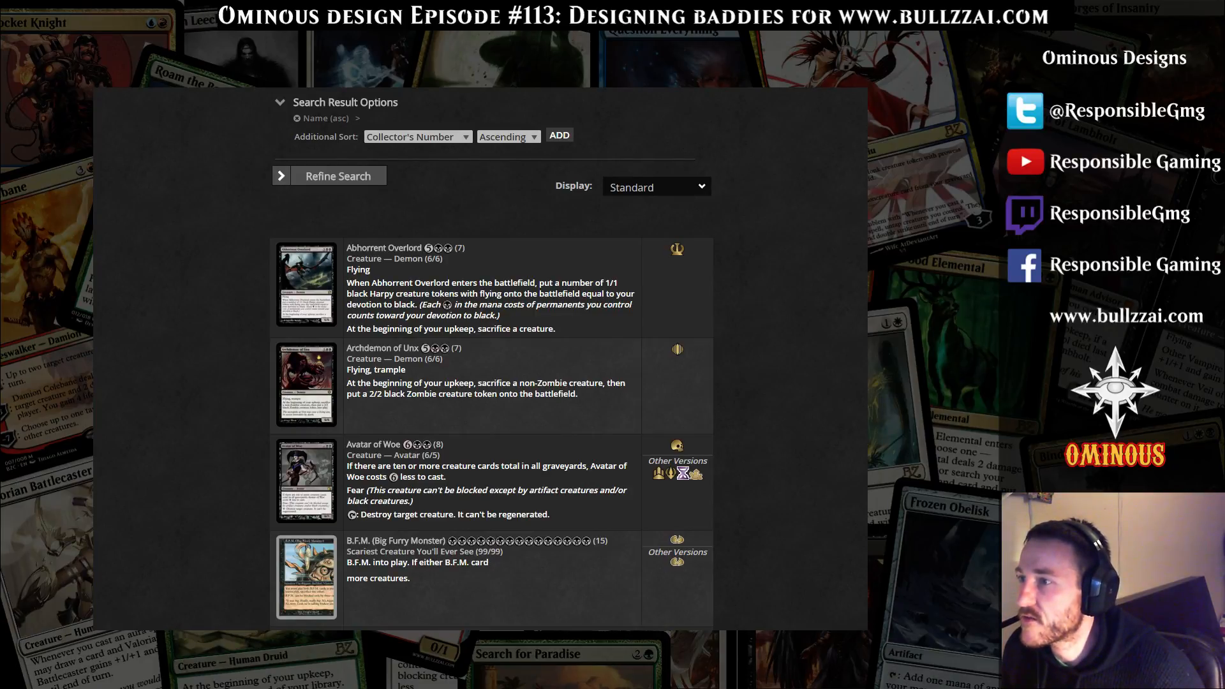
{"action": "left_click_drag", "start_coordinate": [360, 283], "coordinate": [631, 295]}
{"action": "left_click", "coordinate": [631, 295]}
{"action": "left_click_drag", "start_coordinate": [348, 283], "coordinate": [556, 330]}
{"action": "left_click", "coordinate": [556, 330]}
{"action": "left_click_drag", "start_coordinate": [347, 329], "coordinate": [498, 330]}
{"action": "left_click", "coordinate": [498, 330]}
{"action": "scroll", "coordinate": [492, 370], "scroll_direction": "down", "scroll_amount": 2}
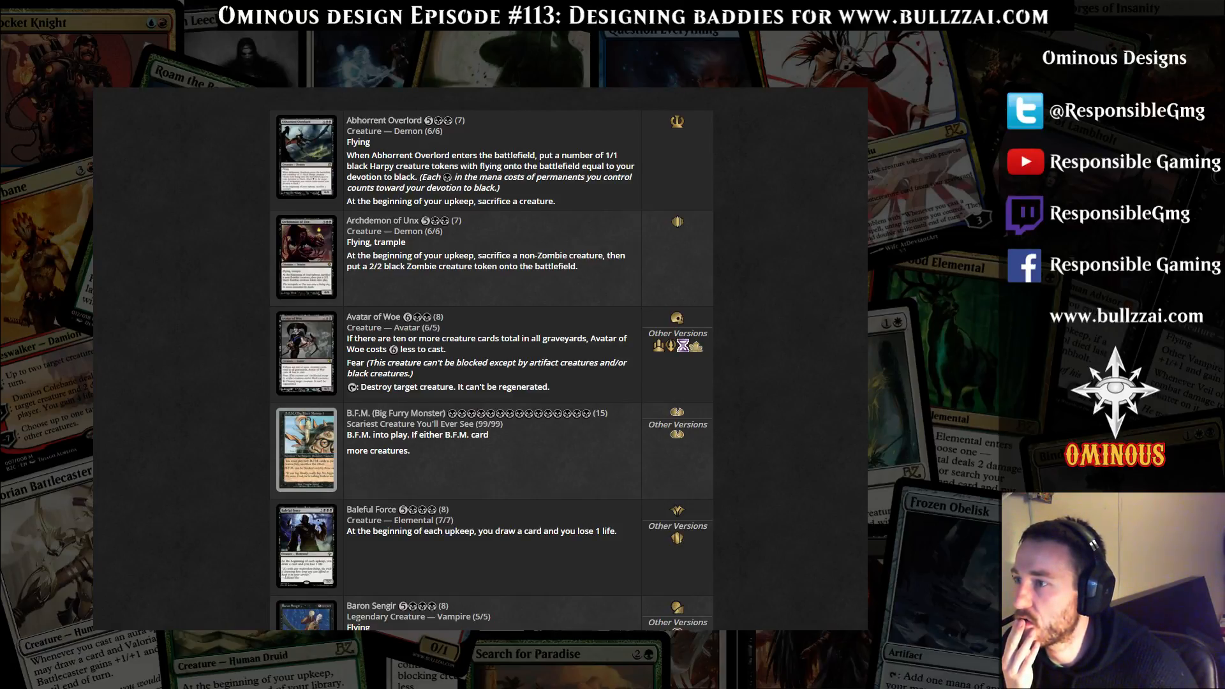
Examine Avatar of Woe's cost reduction and destroy abilities in the search results
{"action": "left_click_drag", "start_coordinate": [348, 387], "coordinate": [638, 622]}
{"action": "left_click", "coordinate": [638, 575]}
{"action": "left_click_drag", "start_coordinate": [550, 387], "coordinate": [501, 339]}
{"action": "left_click", "coordinate": [383, 364]}
{"action": "scroll", "coordinate": [447, 370], "scroll_direction": "down", "scroll_amount": 3}
{"action": "left_click", "coordinate": [501, 339]}
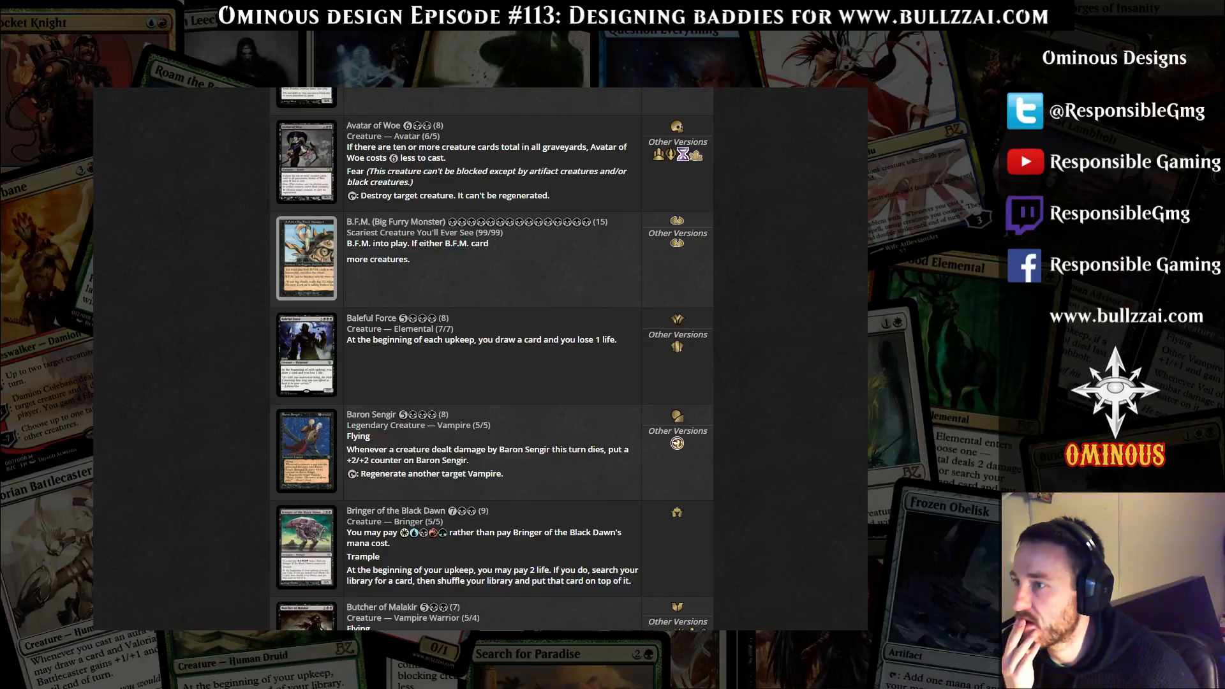
Examine Baleful Force in the results and on its card details page, then return to the results
{"action": "left_click_drag", "start_coordinate": [454, 329], "coordinate": [402, 319]}
{"action": "left_click", "coordinate": [402, 320]}
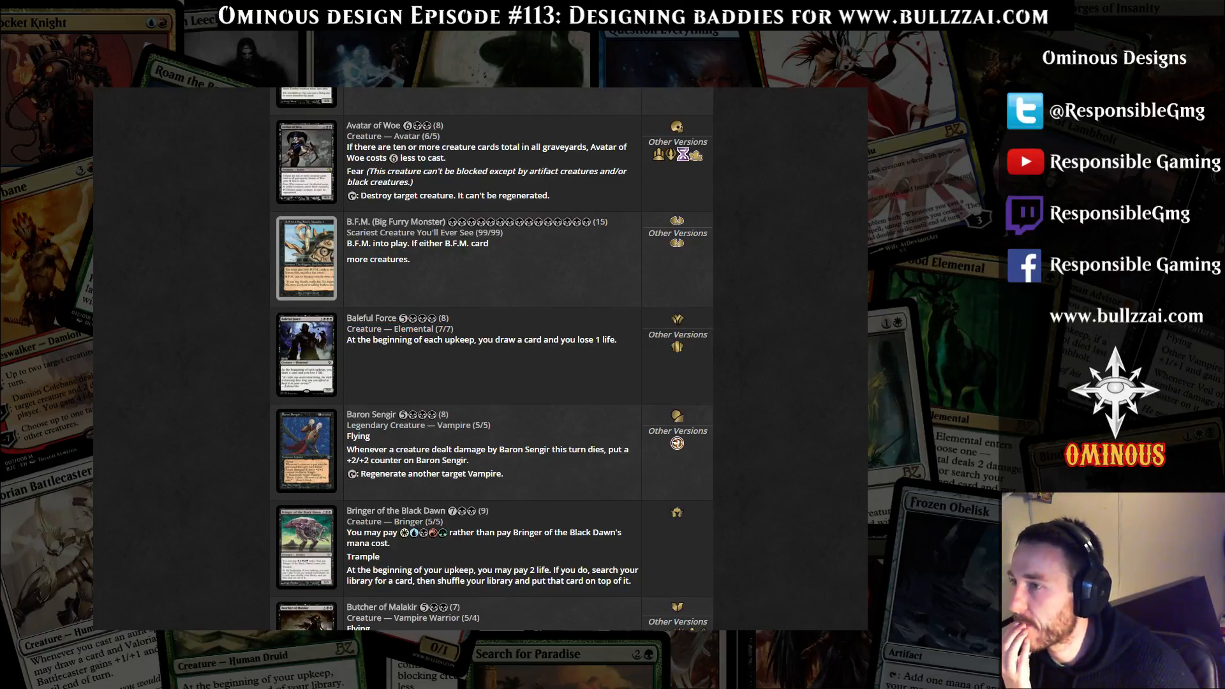
{"action": "left_click_drag", "start_coordinate": [347, 340], "coordinate": [370, 340]}
{"action": "left_click", "coordinate": [370, 340]}
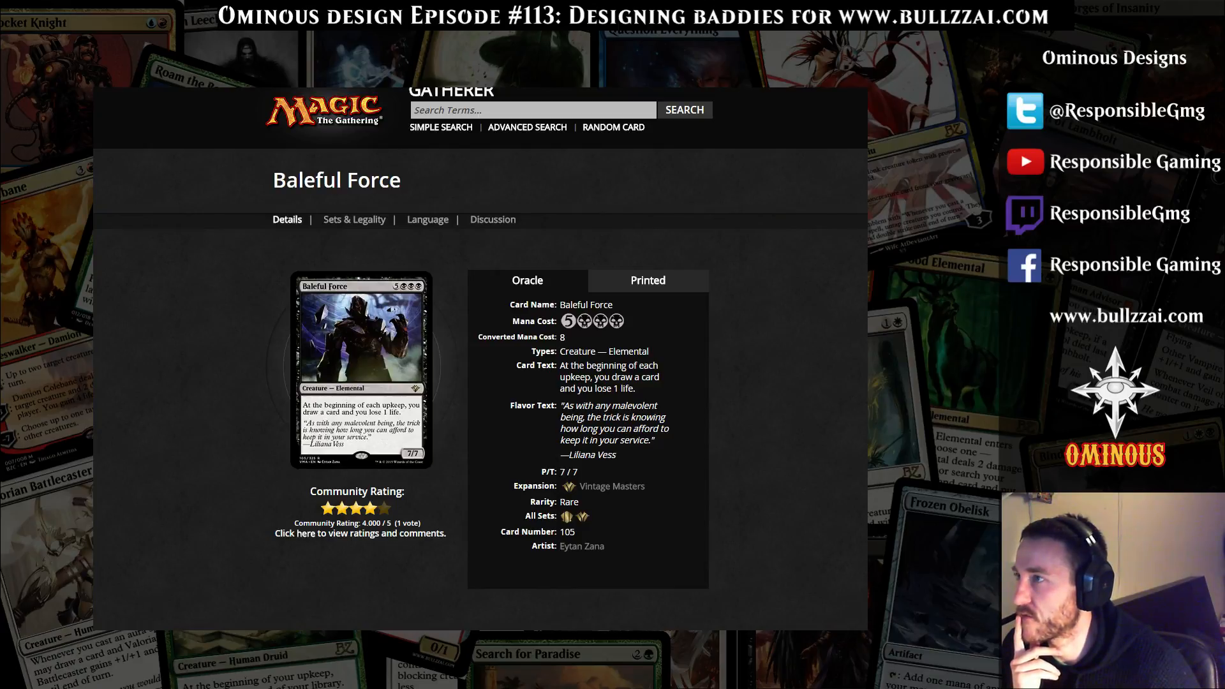
{"action": "key", "text": "alt+Left"}
Look through the next expensive black creatures, from Baron Sengir down to Deathbringer Regent
{"action": "scroll", "coordinate": [492, 357], "scroll_direction": "down", "scroll_amount": 5}
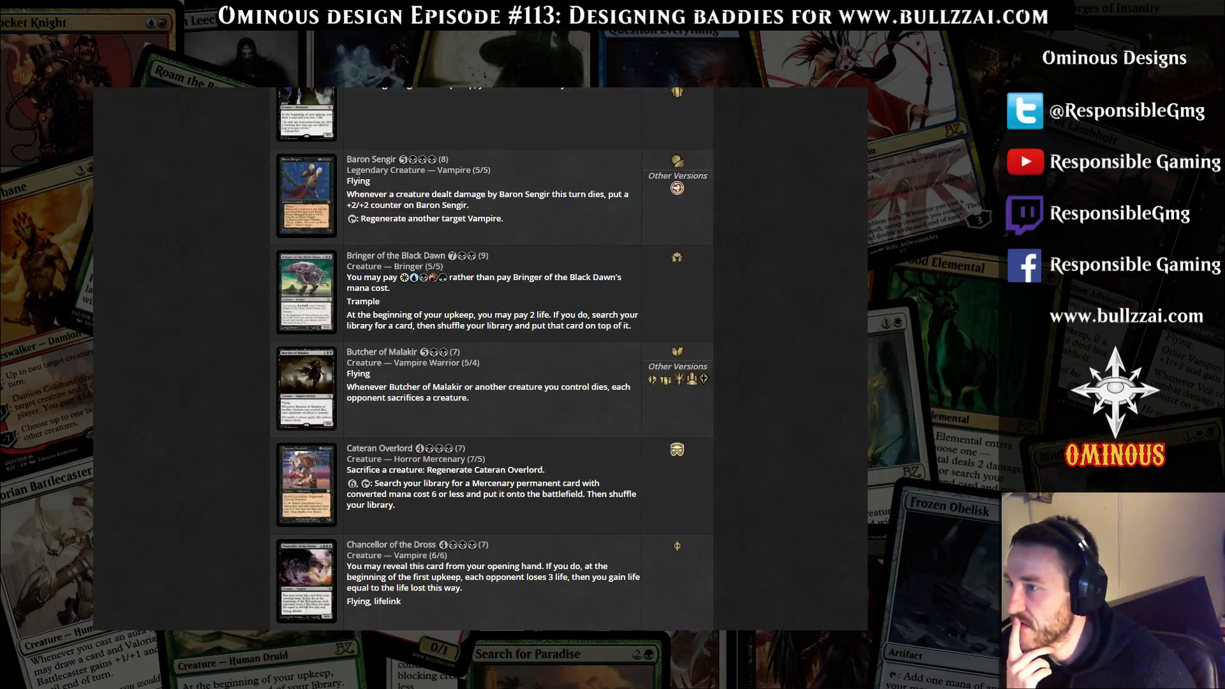
{"action": "scroll", "coordinate": [491, 357], "scroll_direction": "down", "scroll_amount": 2}
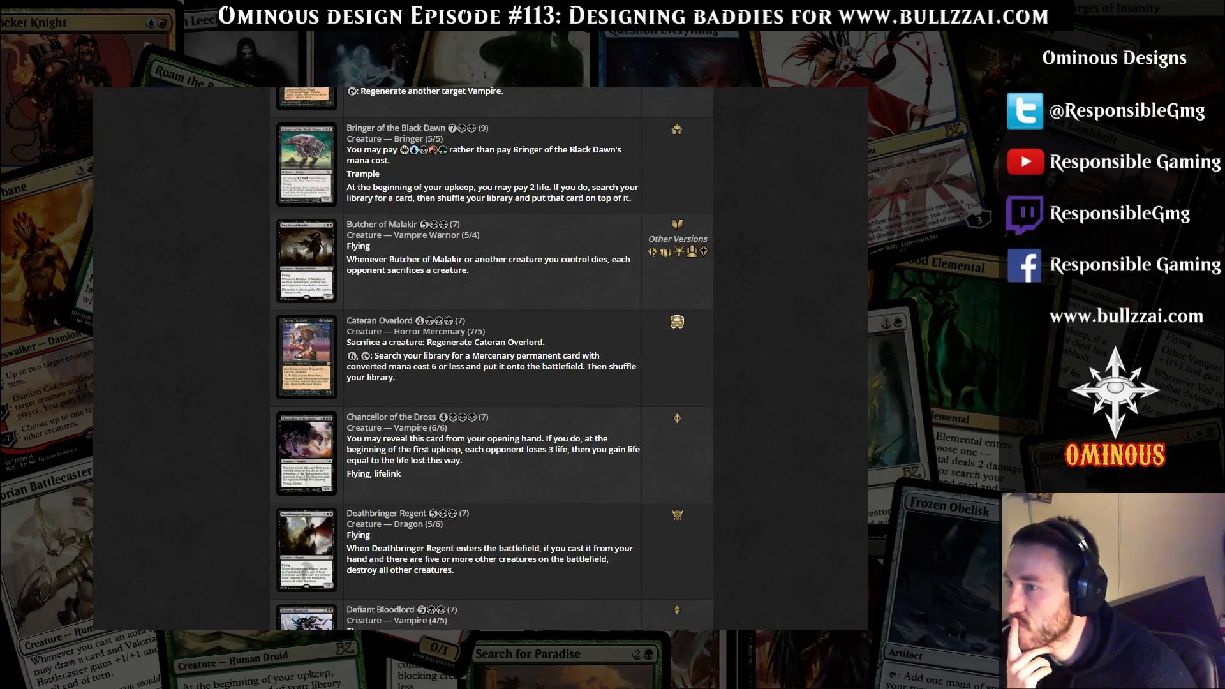
{"action": "scroll", "coordinate": [491, 357], "scroll_direction": "down", "scroll_amount": 3}
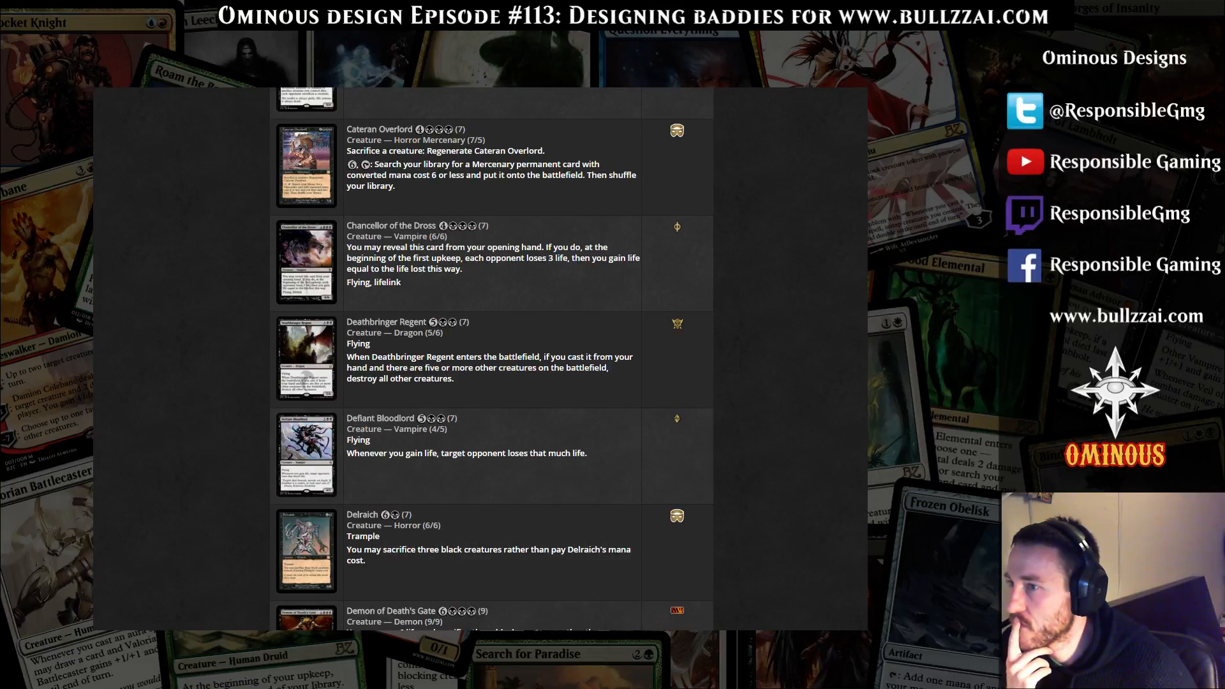
Read Deathbringer Regent's battlefield-clearing ability, including its condition of five or more other creatures
{"action": "mouse_move", "coordinate": [354, 358]}
{"action": "left_mouse_down"}
{"action": "mouse_move", "coordinate": [587, 368]}
{"action": "mouse_move", "coordinate": [353, 379]}
{"action": "left_mouse_up"}
{"action": "left_click", "coordinate": [352, 379]}
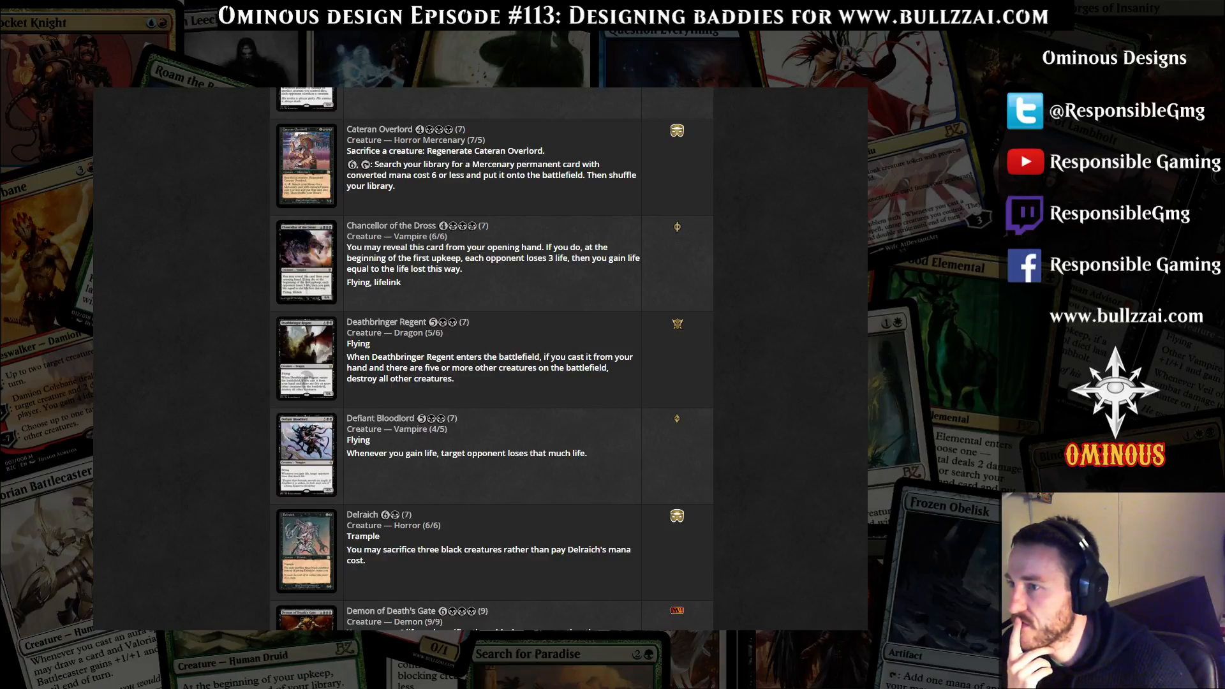
{"action": "left_click_drag", "start_coordinate": [347, 368], "coordinate": [455, 379]}
{"action": "left_click", "coordinate": [348, 357]}
{"action": "left_click_drag", "start_coordinate": [347, 357], "coordinate": [454, 379]}
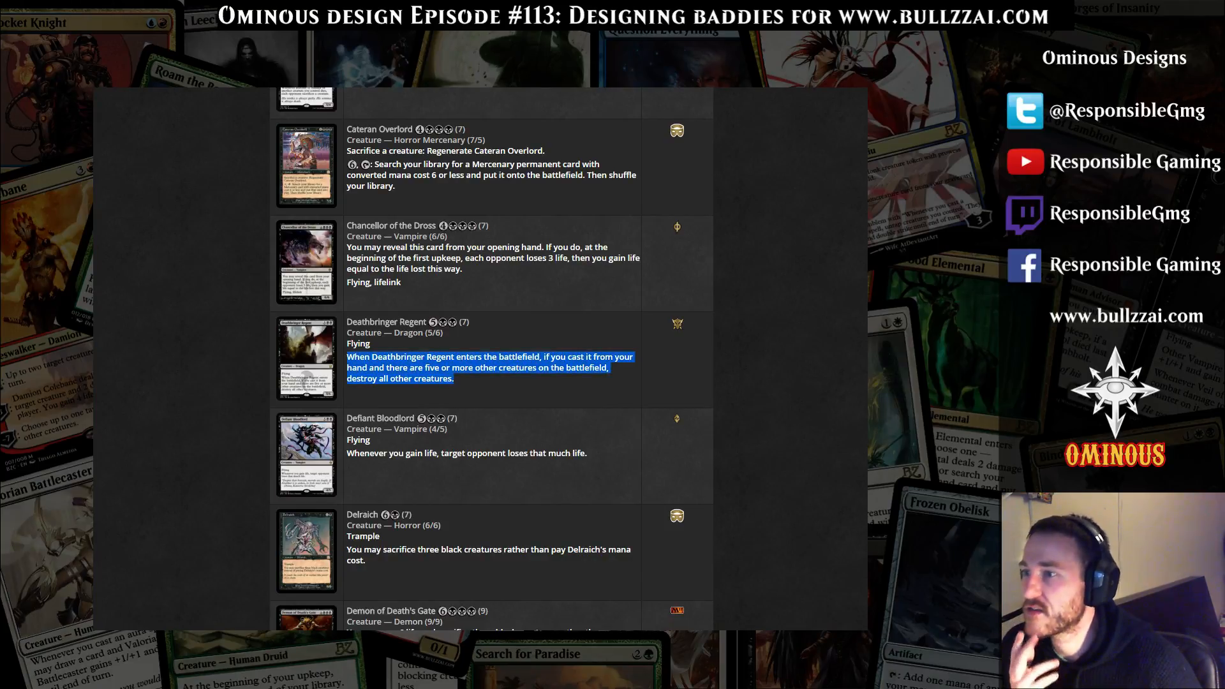
{"action": "left_click_drag", "start_coordinate": [347, 344], "coordinate": [454, 379]}
{"action": "left_click", "coordinate": [455, 379]}
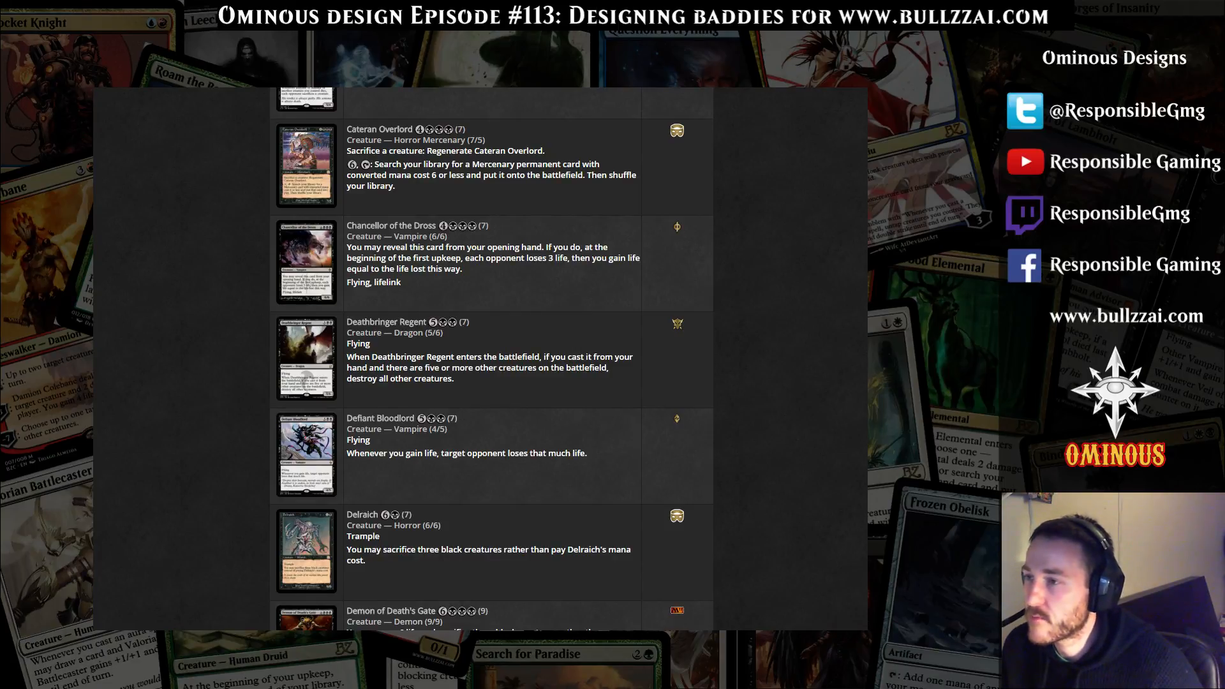
{"action": "left_click_drag", "start_coordinate": [356, 368], "coordinate": [519, 368]}
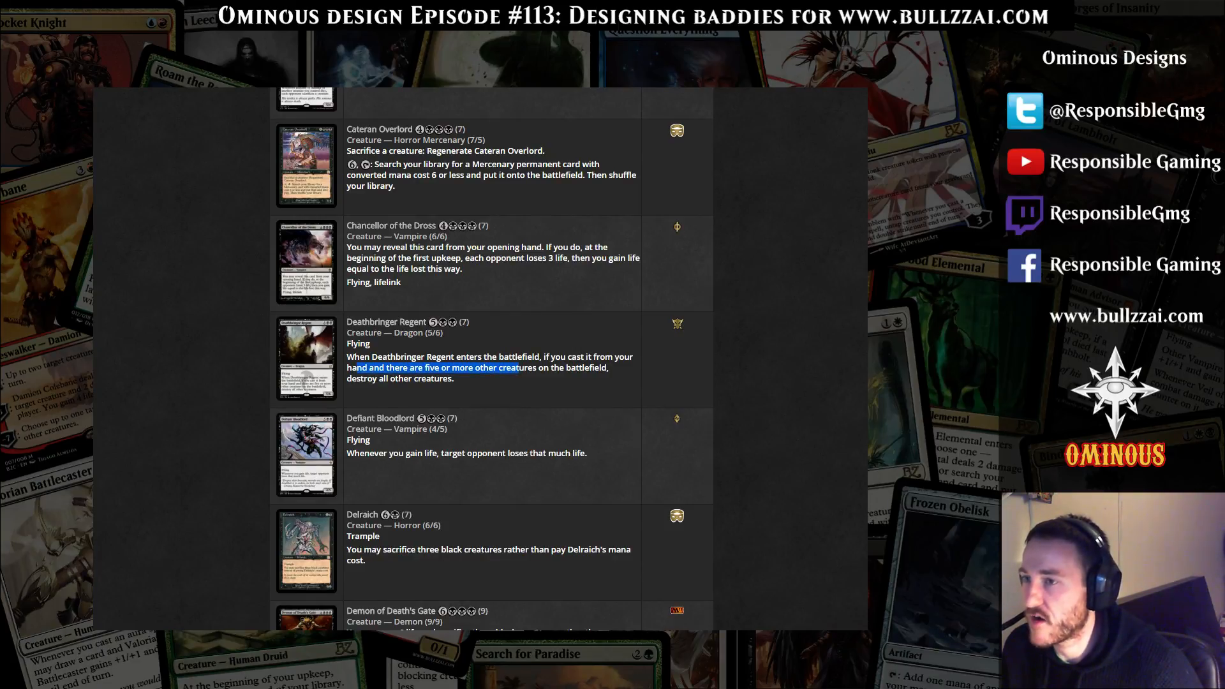
{"action": "left_click", "coordinate": [519, 368]}
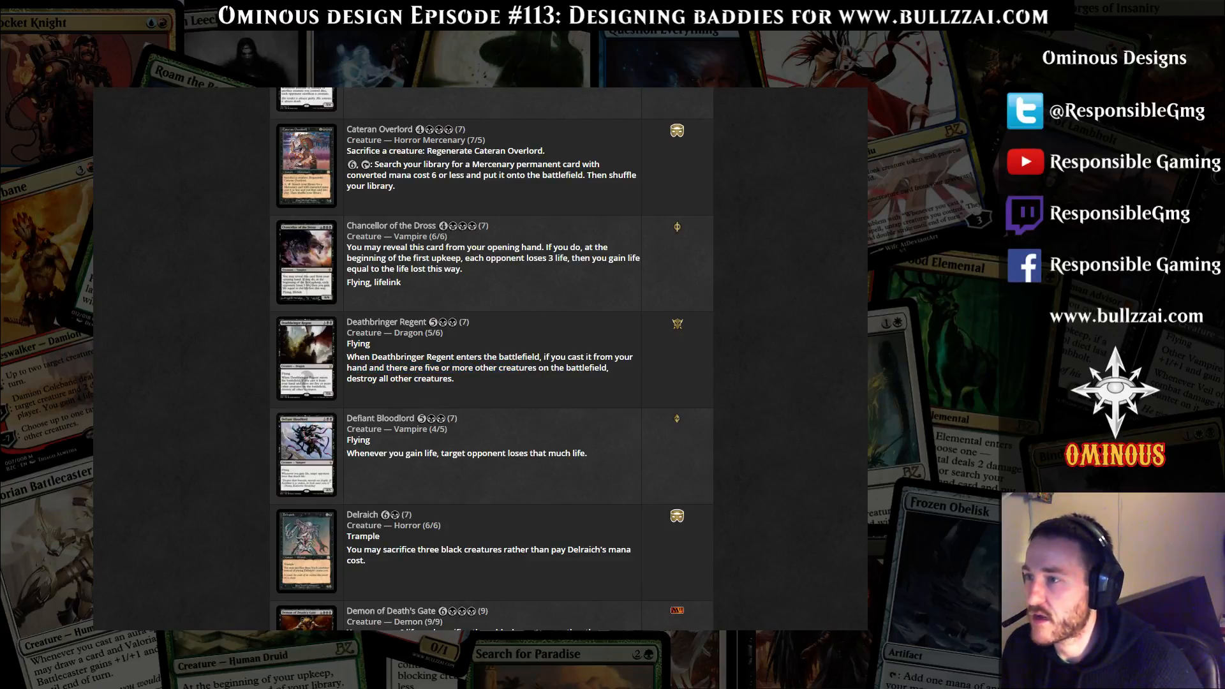
{"action": "left_click_drag", "start_coordinate": [370, 368], "coordinate": [544, 368]}
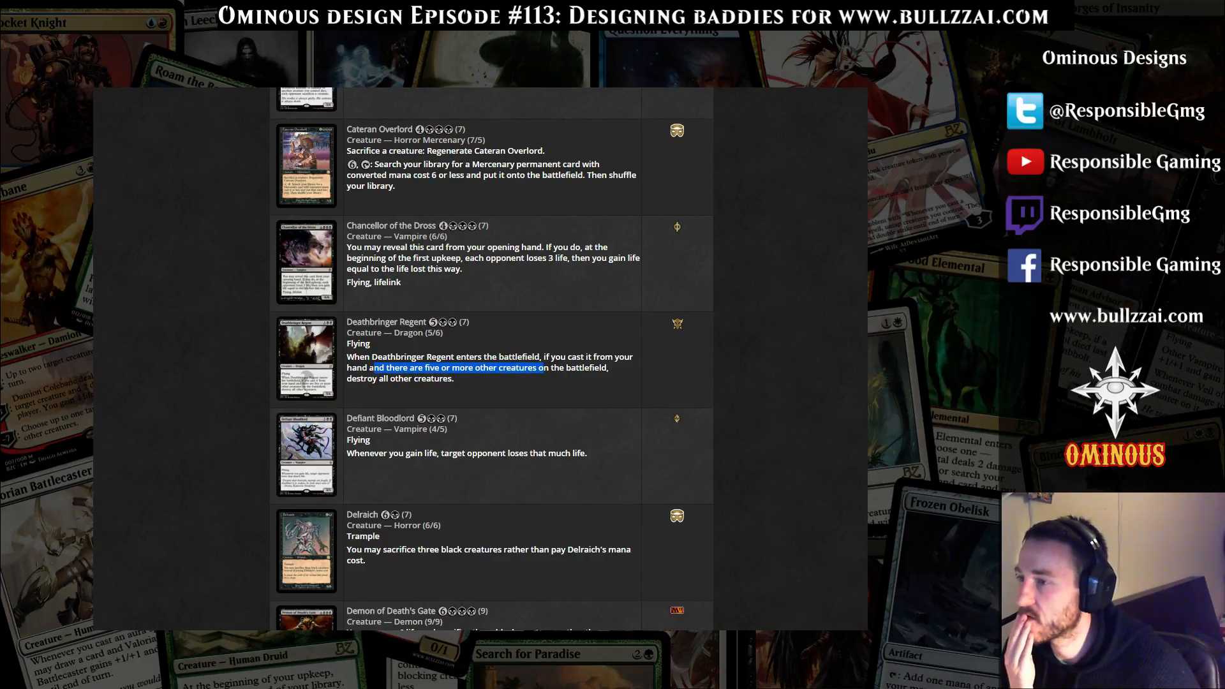
Compare Deathbringer Regent's cost, stats and rules text with the black creatures listed below it
{"action": "scroll", "coordinate": [491, 358], "scroll_direction": "down", "scroll_amount": 1}
{"action": "scroll", "coordinate": [491, 357], "scroll_direction": "down", "scroll_amount": 1}
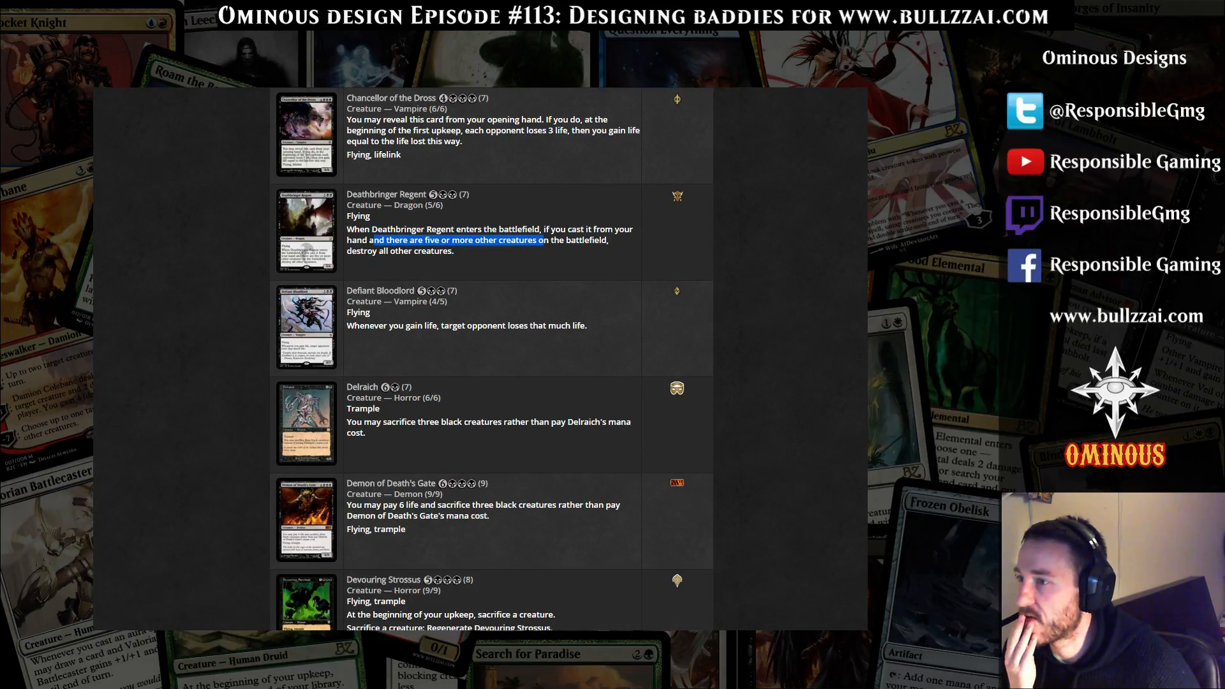
{"action": "left_click_drag", "start_coordinate": [456, 251], "coordinate": [347, 195]}
{"action": "left_click", "coordinate": [456, 254]}
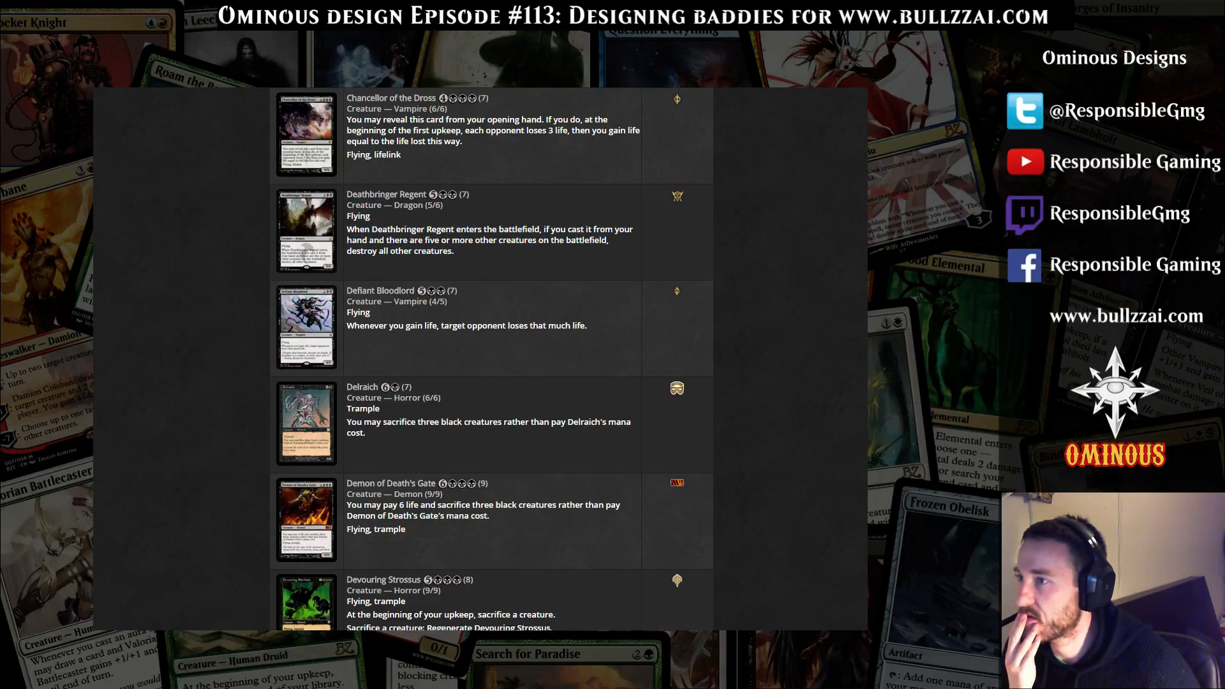
{"action": "left_click_drag", "start_coordinate": [372, 217], "coordinate": [347, 195]}
{"action": "left_click", "coordinate": [448, 230]}
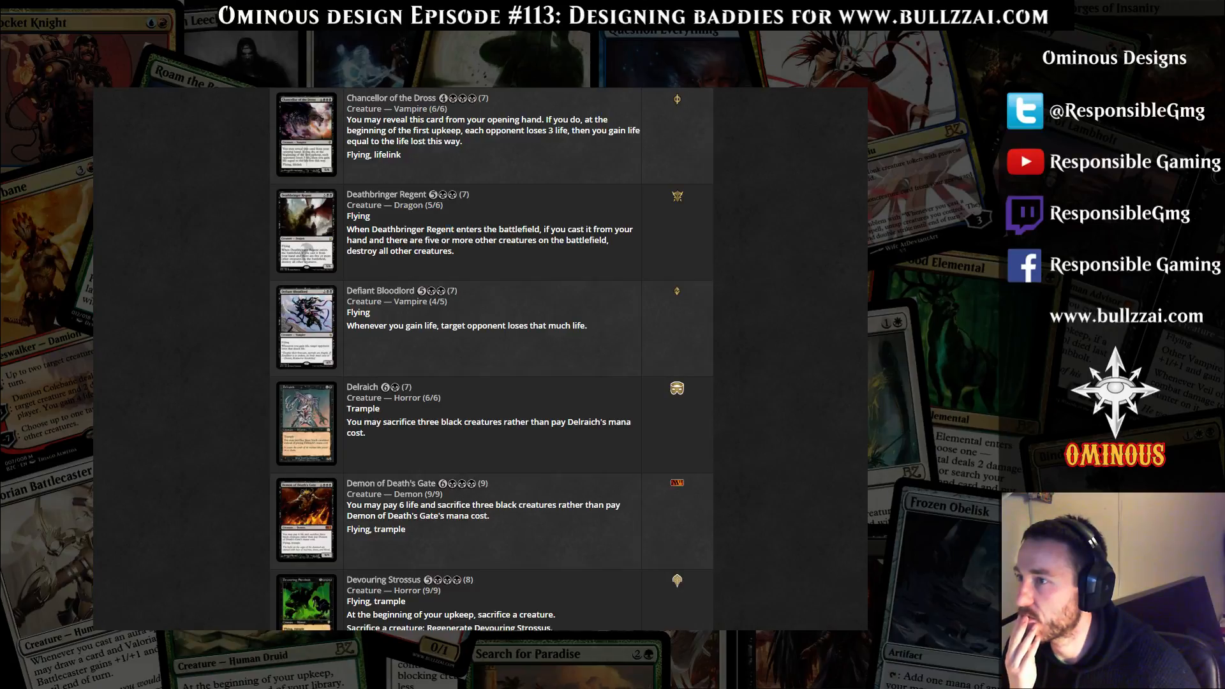
{"action": "scroll", "coordinate": [491, 357], "scroll_direction": "down", "scroll_amount": 2}
{"action": "scroll", "coordinate": [491, 358], "scroll_direction": "up", "scroll_amount": 1}
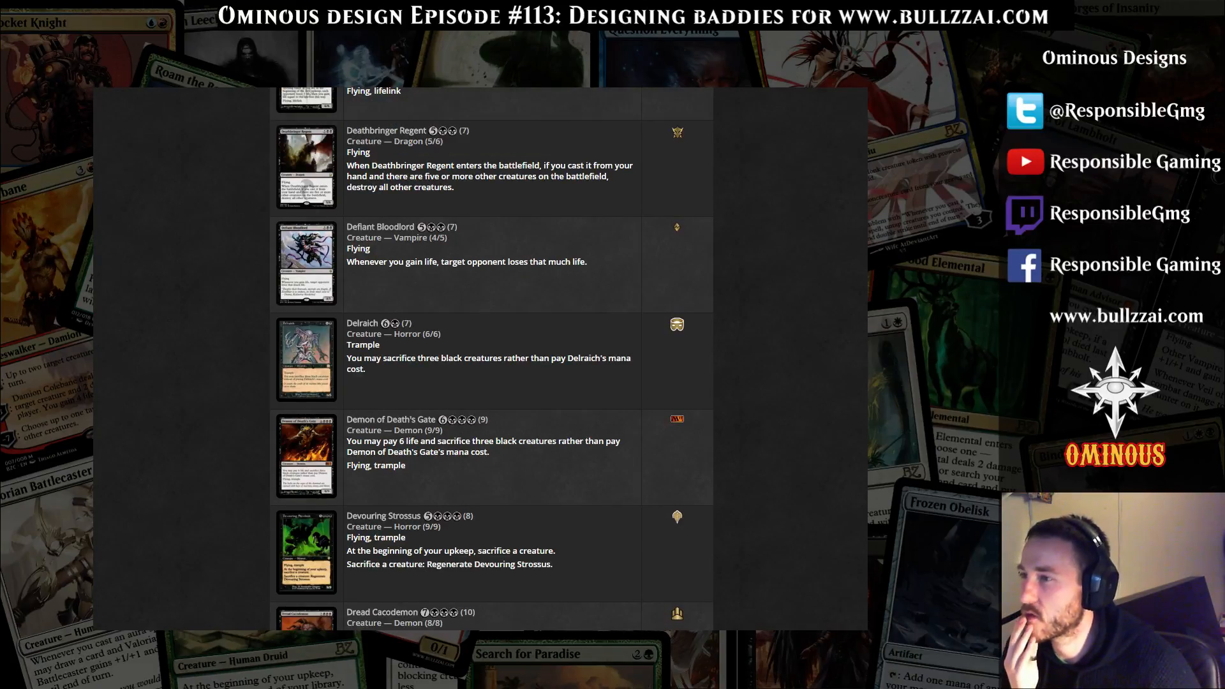
{"action": "left_click_drag", "start_coordinate": [456, 189], "coordinate": [347, 153]}
{"action": "left_click", "coordinate": [459, 191]}
{"action": "left_click_drag", "start_coordinate": [456, 189], "coordinate": [347, 166]}
{"action": "left_click", "coordinate": [459, 191]}
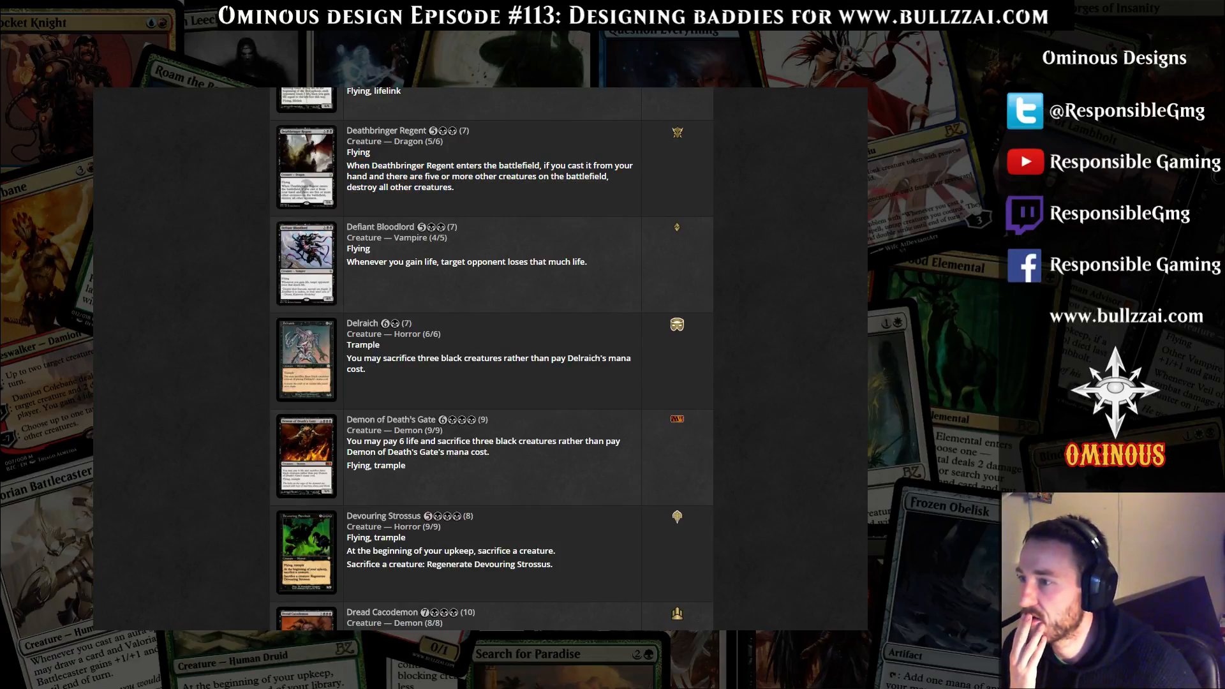
Examine the alternative sacrifice costs of Demon of Death's Gate and Delraich, including Delraich's card details page, and return to the results
{"action": "left_click_drag", "start_coordinate": [406, 466], "coordinate": [347, 441]}
{"action": "left_click_drag", "start_coordinate": [415, 359], "coordinate": [351, 345]}
{"action": "left_click", "coordinate": [383, 359]}
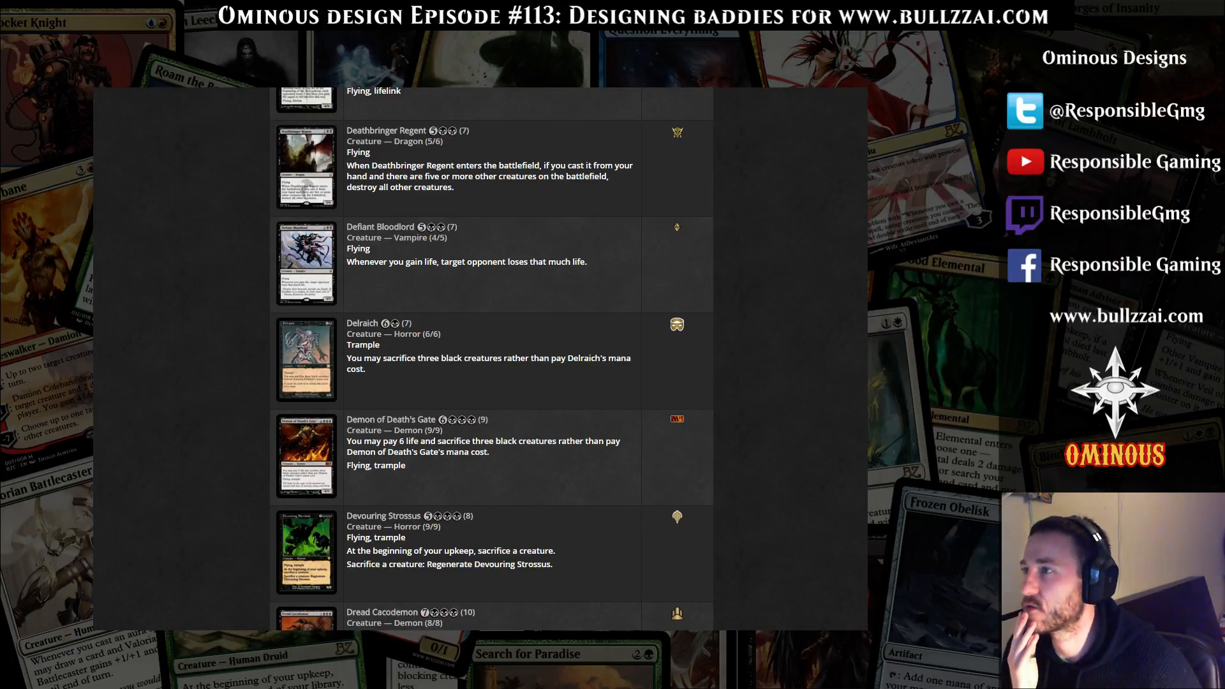
{"action": "key", "text": "ctrl+Tab"}
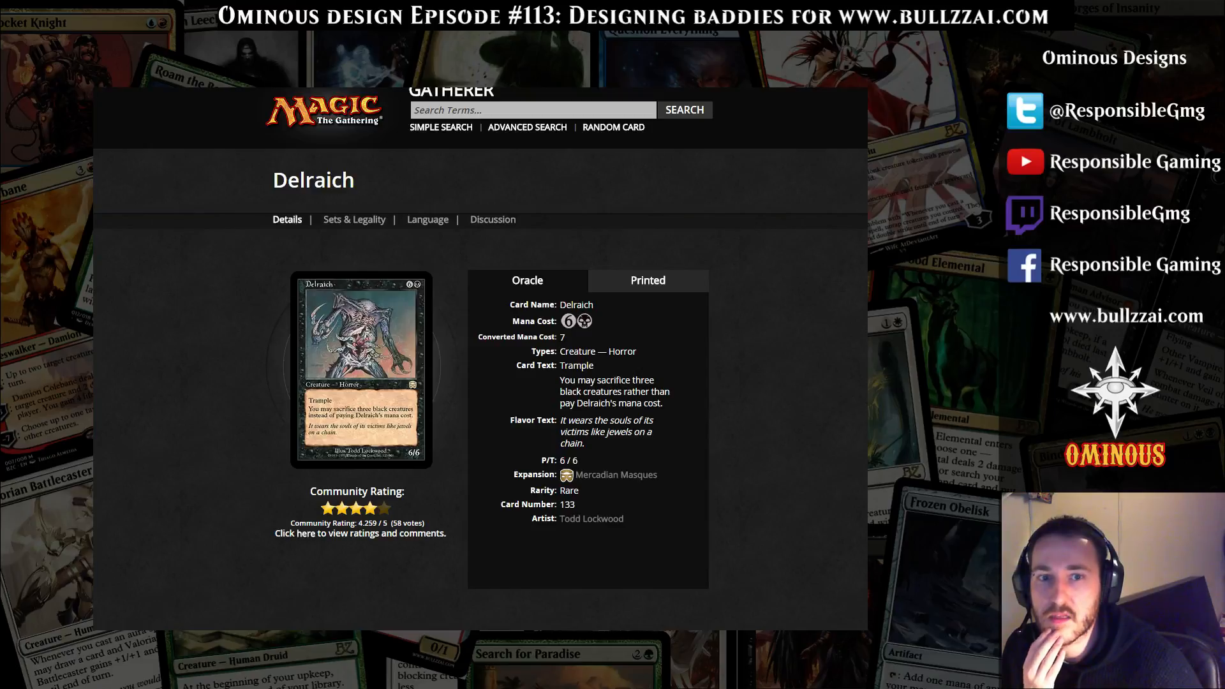
{"action": "left_click_drag", "start_coordinate": [560, 380], "coordinate": [625, 519]}
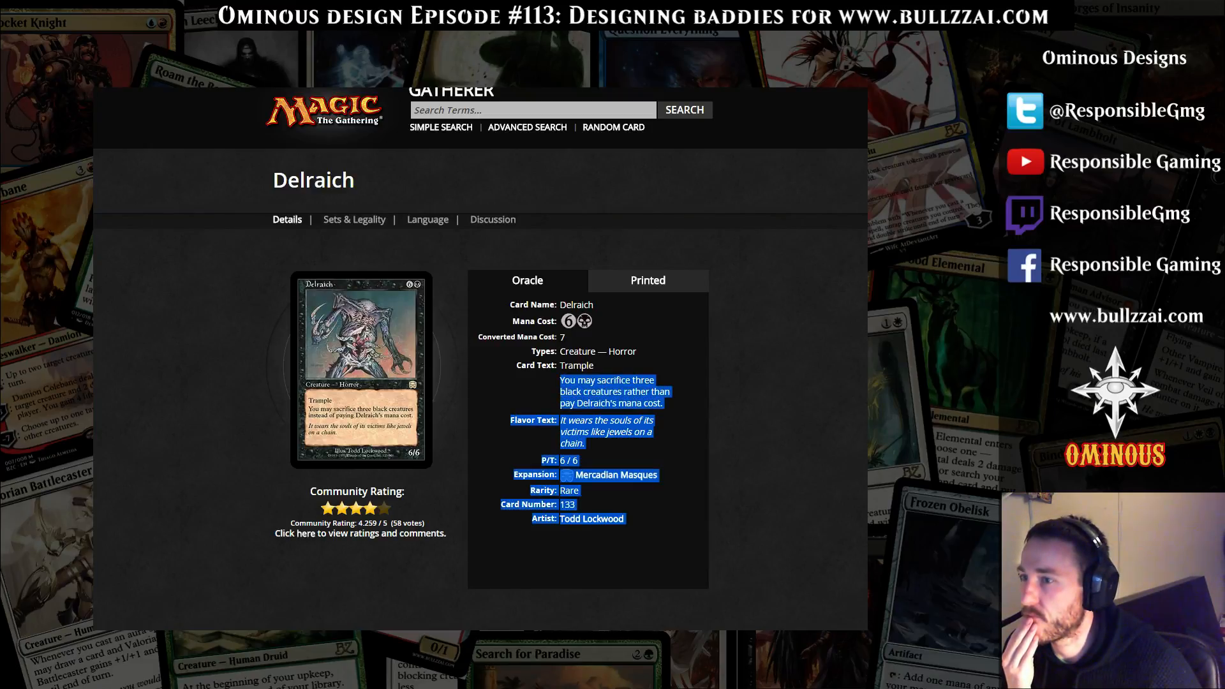
{"action": "left_click", "coordinate": [638, 460]}
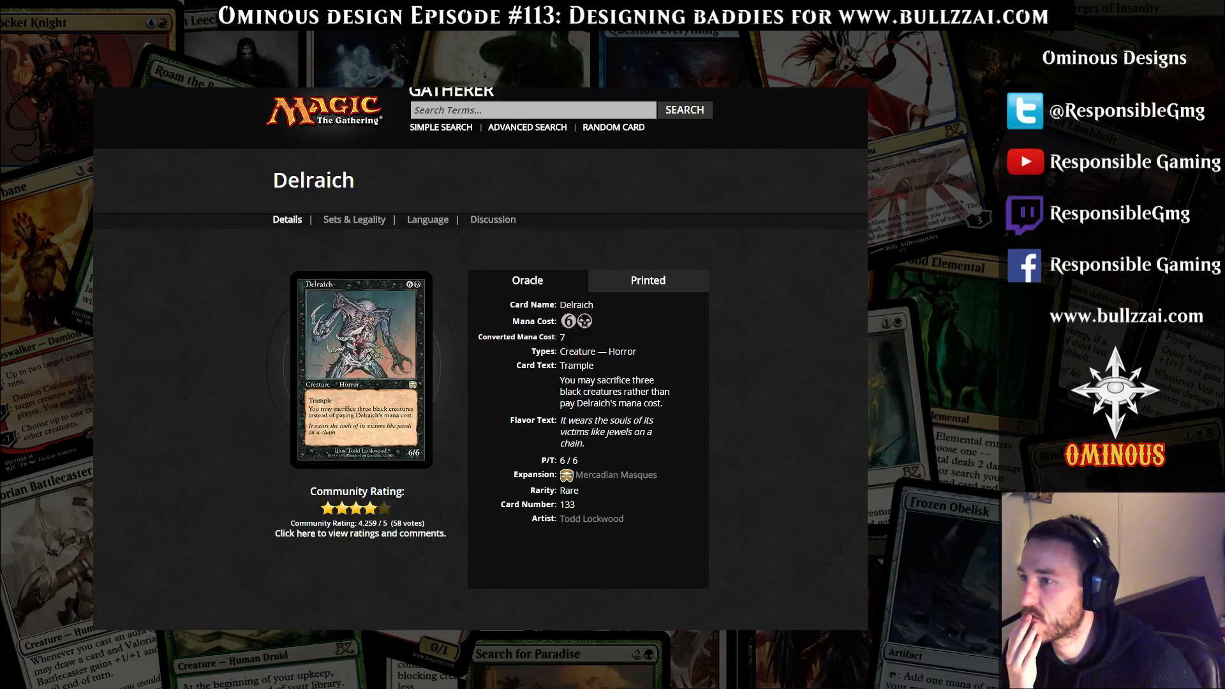
{"action": "key", "text": "alt+Left"}
Read Dread Cacodemon's enters-the-battlefield ability that destroys all creatures opponents control
{"action": "scroll", "coordinate": [480, 358], "scroll_direction": "down", "scroll_amount": 4}
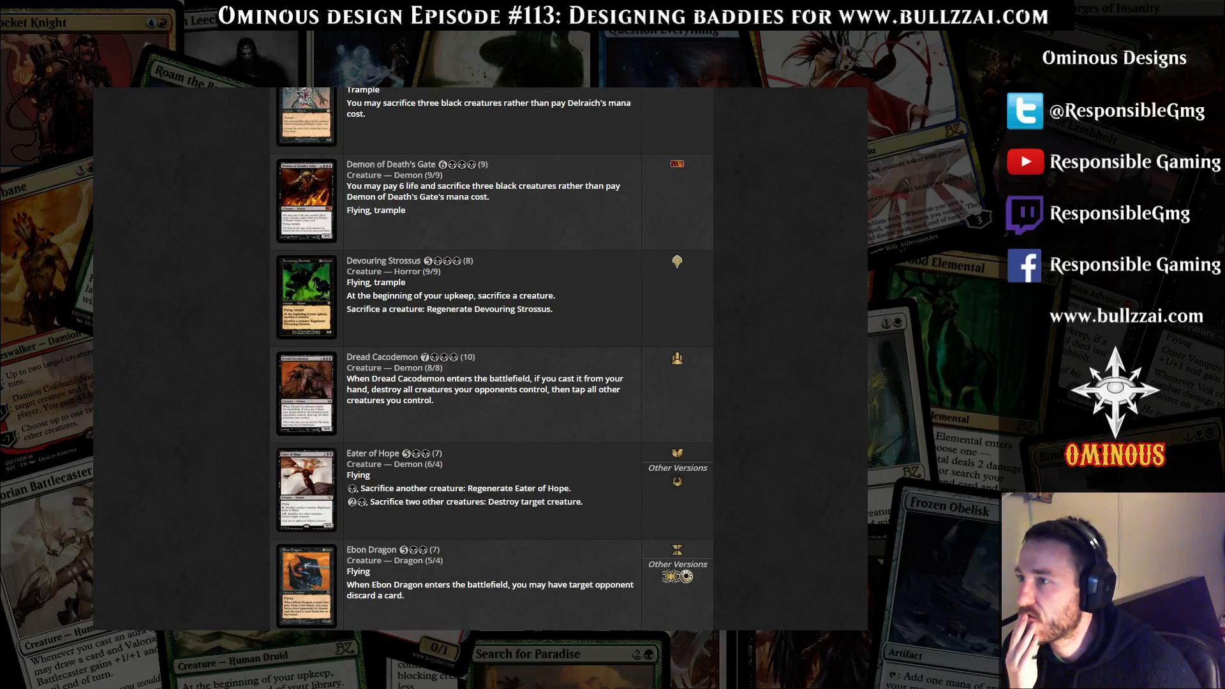
{"action": "scroll", "coordinate": [492, 358], "scroll_direction": "down", "scroll_amount": 2}
{"action": "left_click_drag", "start_coordinate": [347, 251], "coordinate": [550, 263]}
{"action": "left_click", "coordinate": [550, 263]}
{"action": "left_click_drag", "start_coordinate": [347, 251], "coordinate": [434, 273]}
{"action": "left_click", "coordinate": [434, 273]}
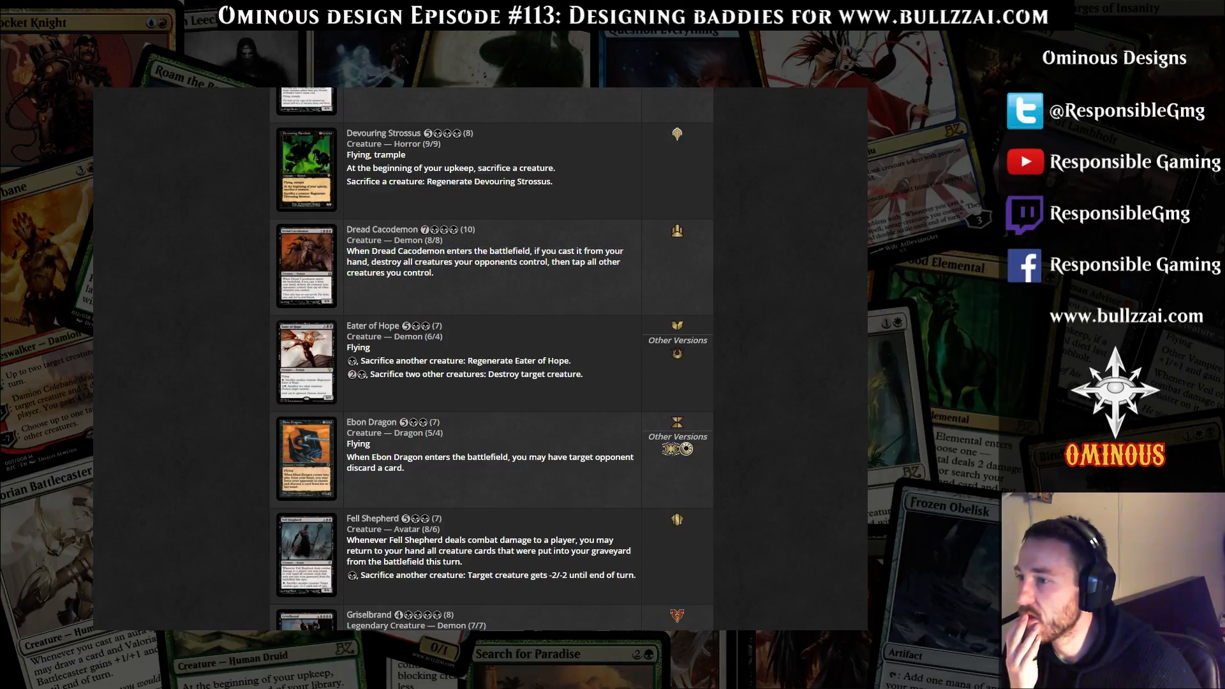
Read Fell Shepherd's combat damage ability and its sacrifice ability giving a target creature -2/-2
{"action": "scroll", "coordinate": [492, 358], "scroll_direction": "down", "scroll_amount": 3}
{"action": "left_click_drag", "start_coordinate": [347, 348], "coordinate": [617, 359]}
{"action": "left_click", "coordinate": [616, 360]}
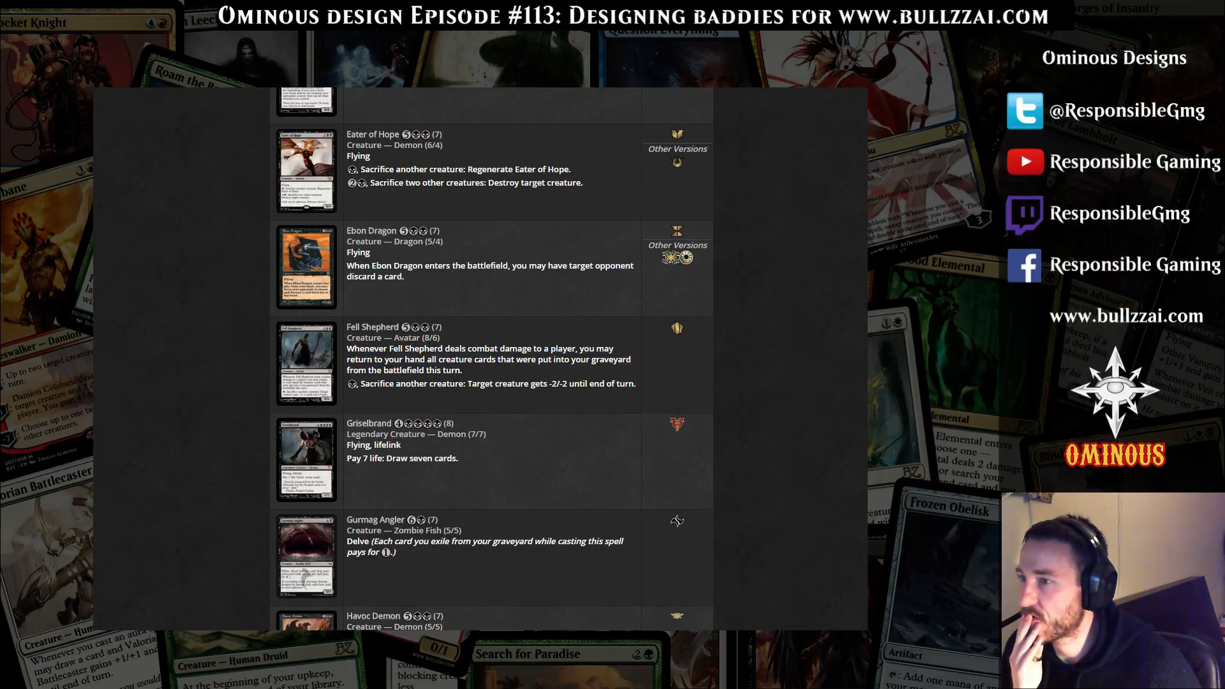
{"action": "left_click_drag", "start_coordinate": [351, 359], "coordinate": [484, 359]}
{"action": "left_click_drag", "start_coordinate": [369, 384], "coordinate": [503, 384]}
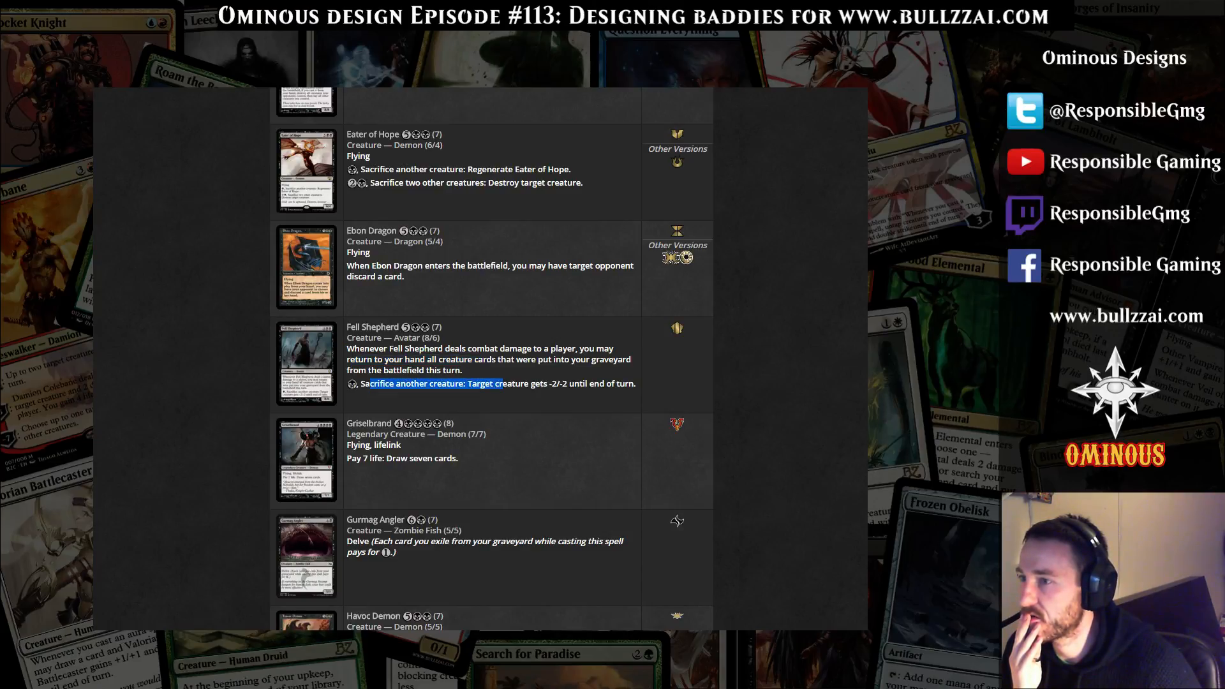
{"action": "left_click", "coordinate": [504, 384]}
Look through the expensive black creatures from Griselbrand down to Phage the Untouchable, comparing costs, stats and abilities
{"action": "scroll", "coordinate": [504, 383], "scroll_direction": "down", "scroll_amount": 2}
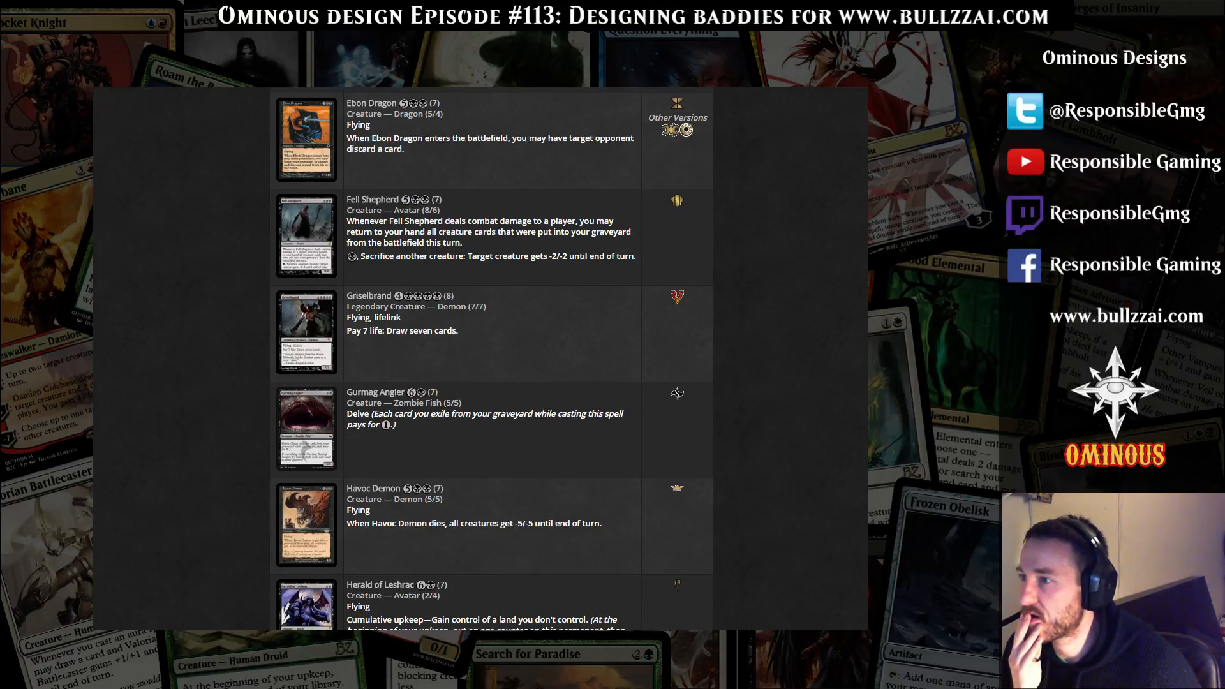
{"action": "scroll", "coordinate": [491, 359], "scroll_direction": "down", "scroll_amount": 3}
{"action": "scroll", "coordinate": [492, 359], "scroll_direction": "down", "scroll_amount": 5}
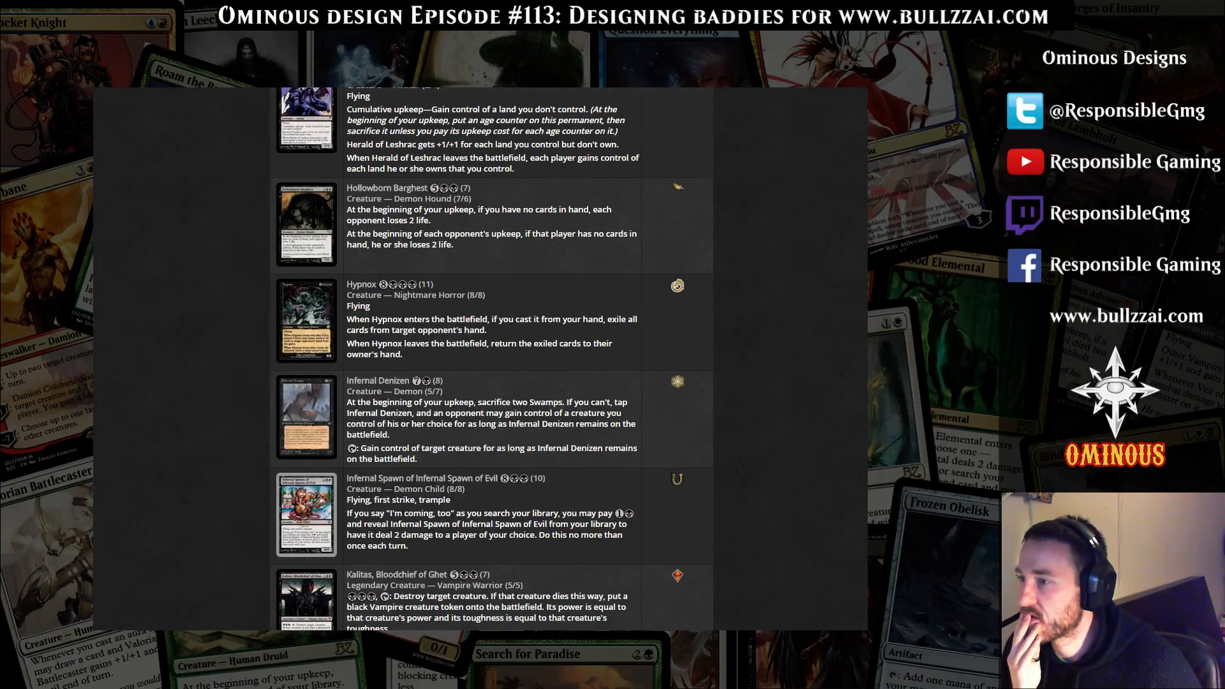
{"action": "scroll", "coordinate": [491, 360], "scroll_direction": "down", "scroll_amount": 5}
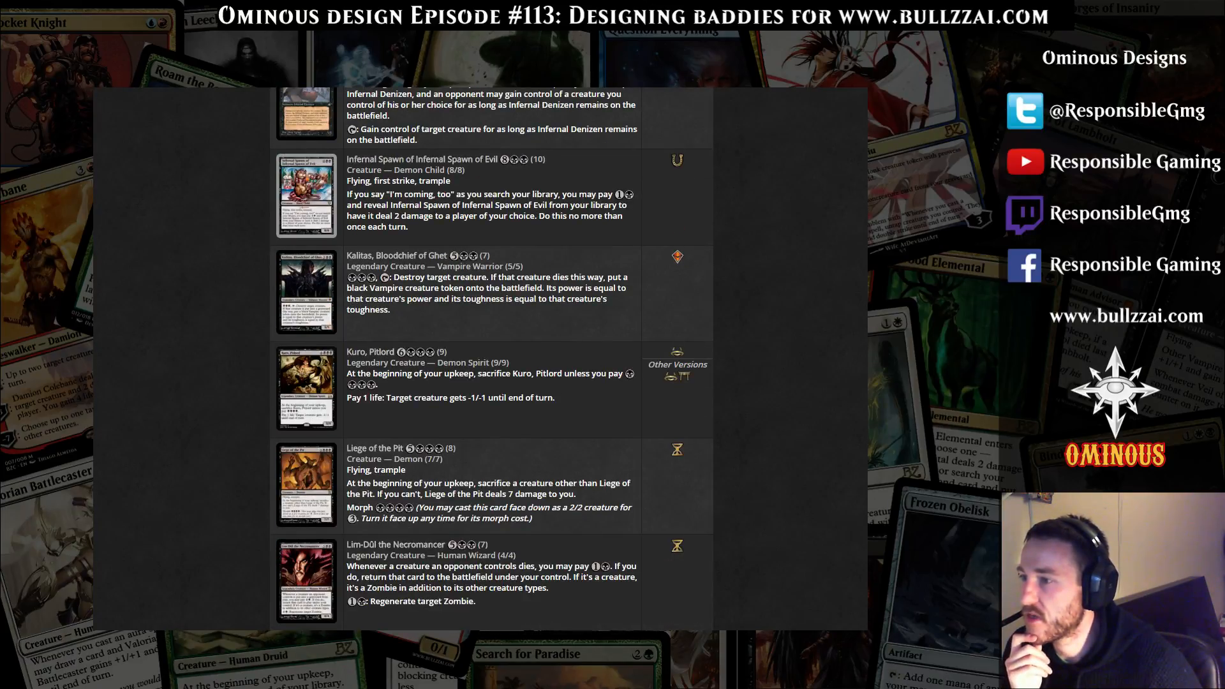
{"action": "scroll", "coordinate": [492, 360], "scroll_direction": "down", "scroll_amount": 2}
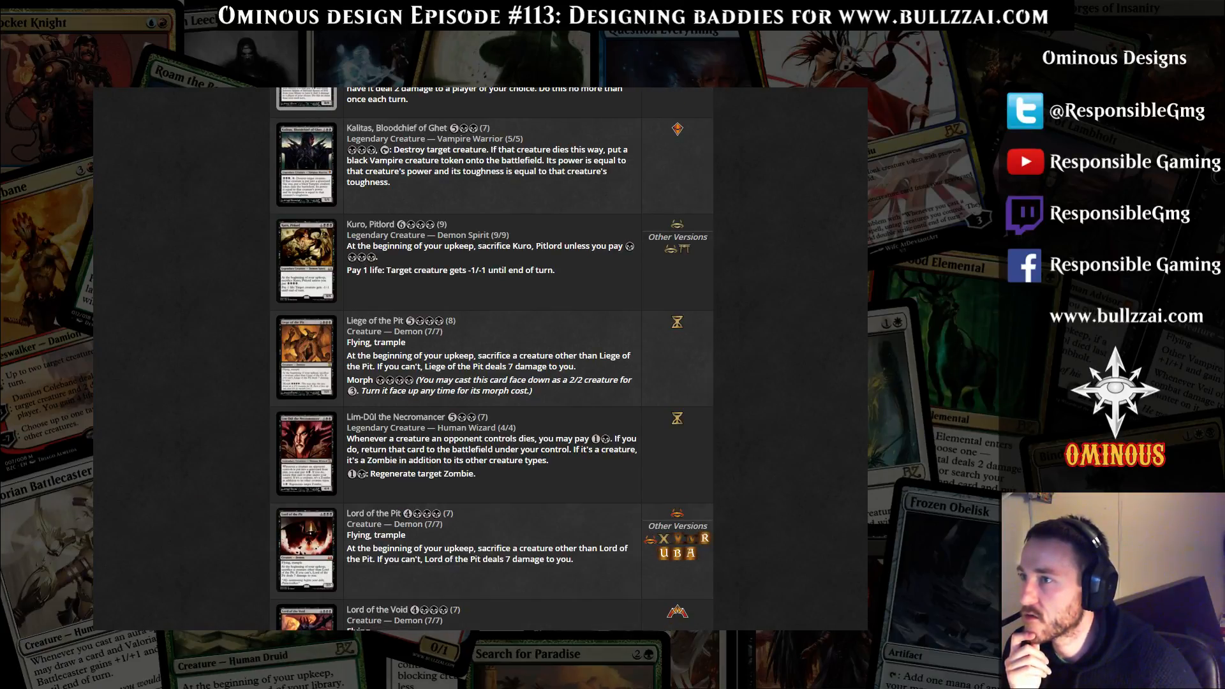
{"action": "scroll", "coordinate": [491, 359], "scroll_direction": "down", "scroll_amount": 3}
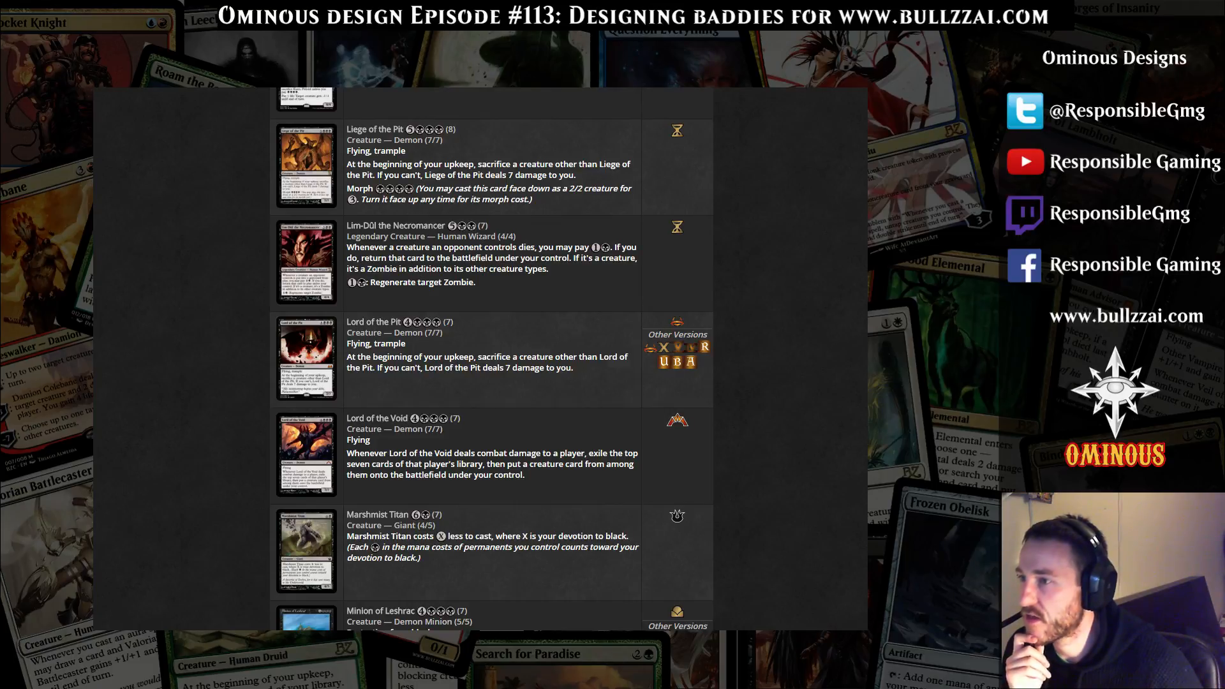
{"action": "scroll", "coordinate": [491, 359], "scroll_direction": "down", "scroll_amount": 3}
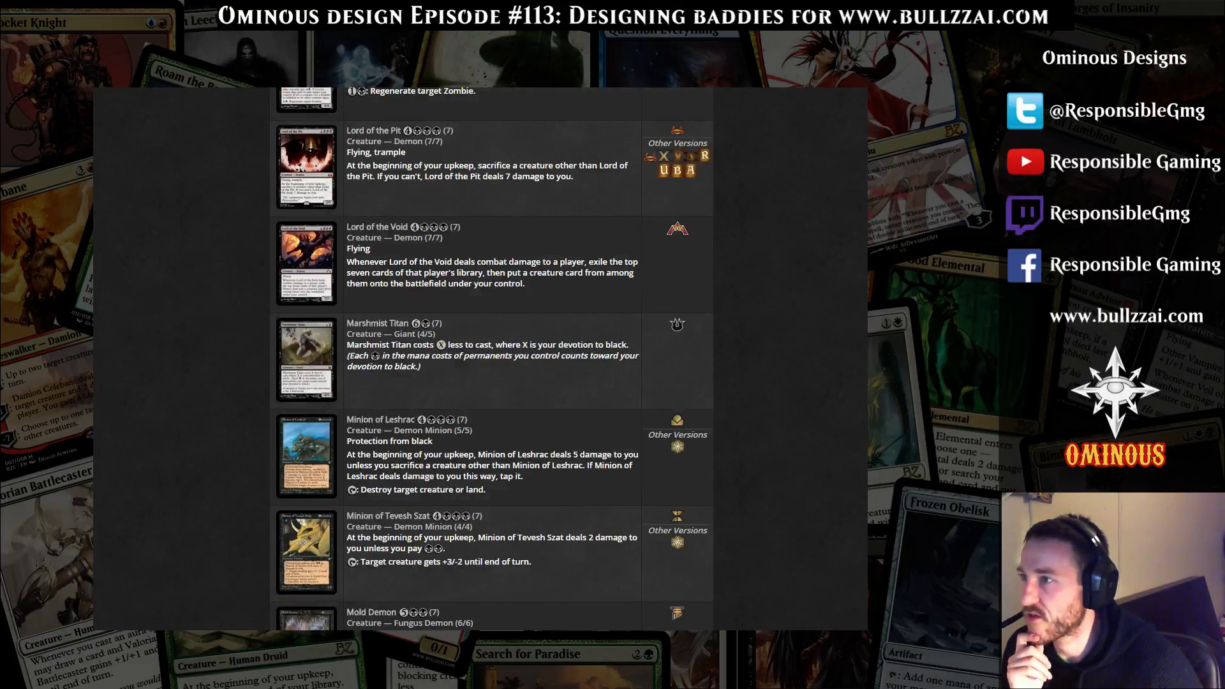
{"action": "scroll", "coordinate": [491, 359], "scroll_direction": "down", "scroll_amount": 8}
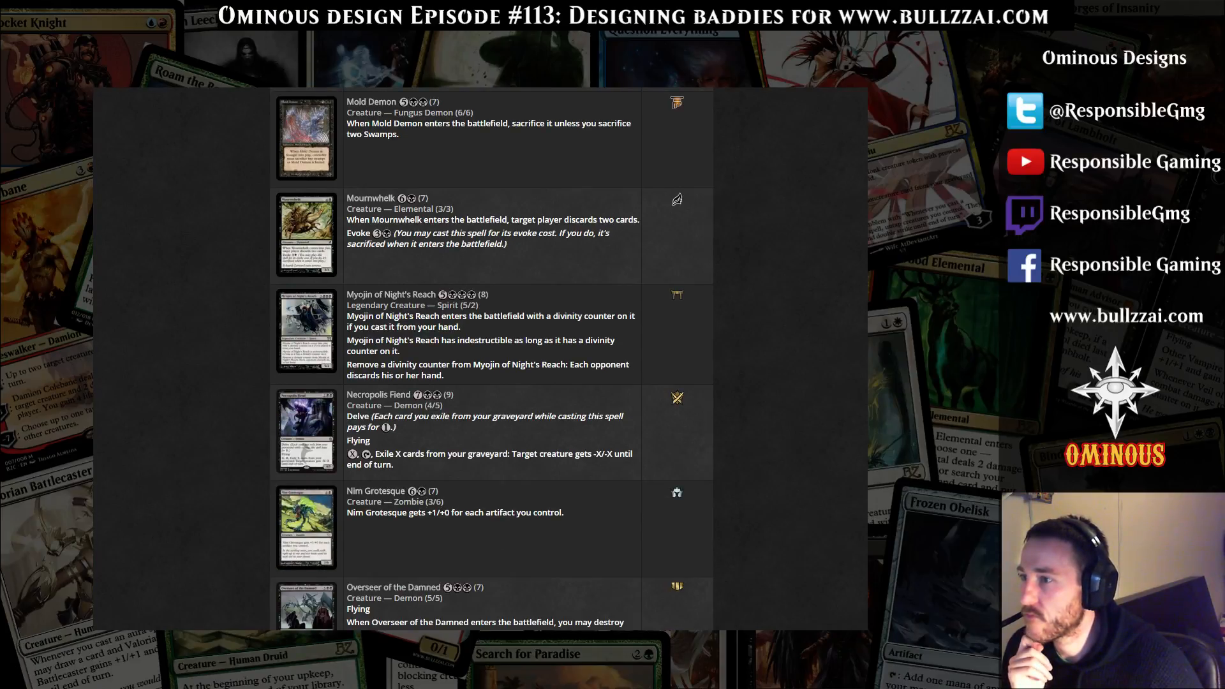
{"action": "scroll", "coordinate": [491, 359], "scroll_direction": "down", "scroll_amount": 3}
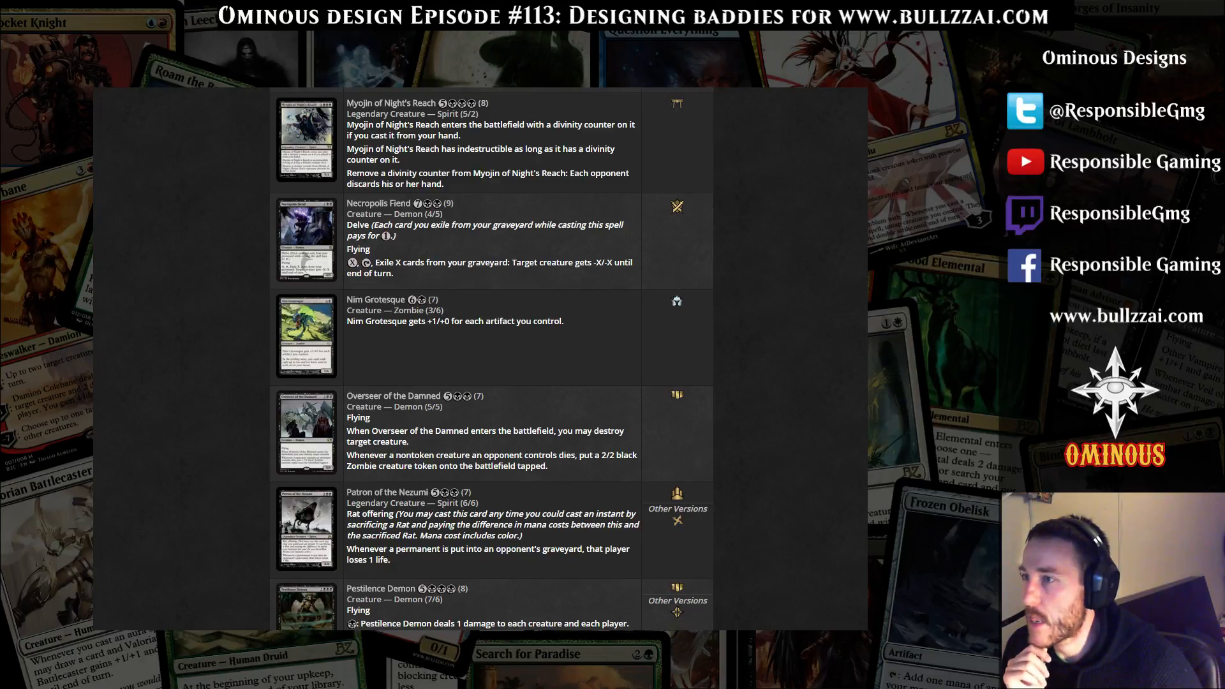
{"action": "scroll", "coordinate": [492, 359], "scroll_direction": "down", "scroll_amount": 1}
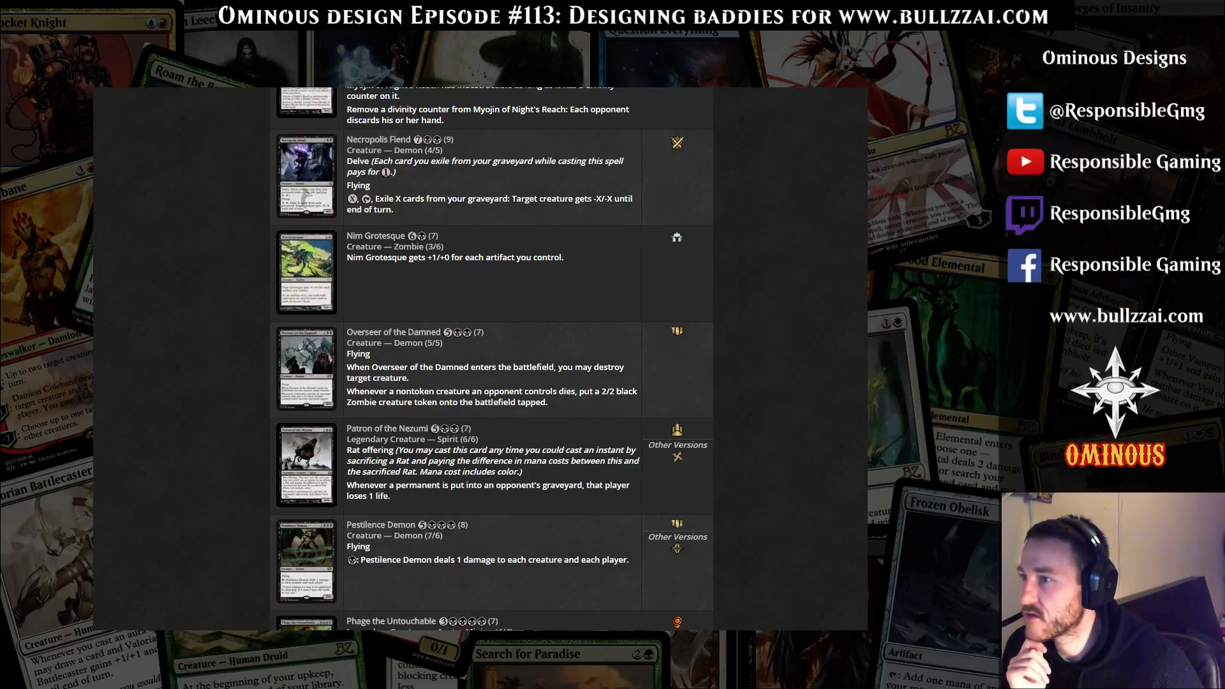
{"action": "scroll", "coordinate": [491, 359], "scroll_direction": "down", "scroll_amount": 2}
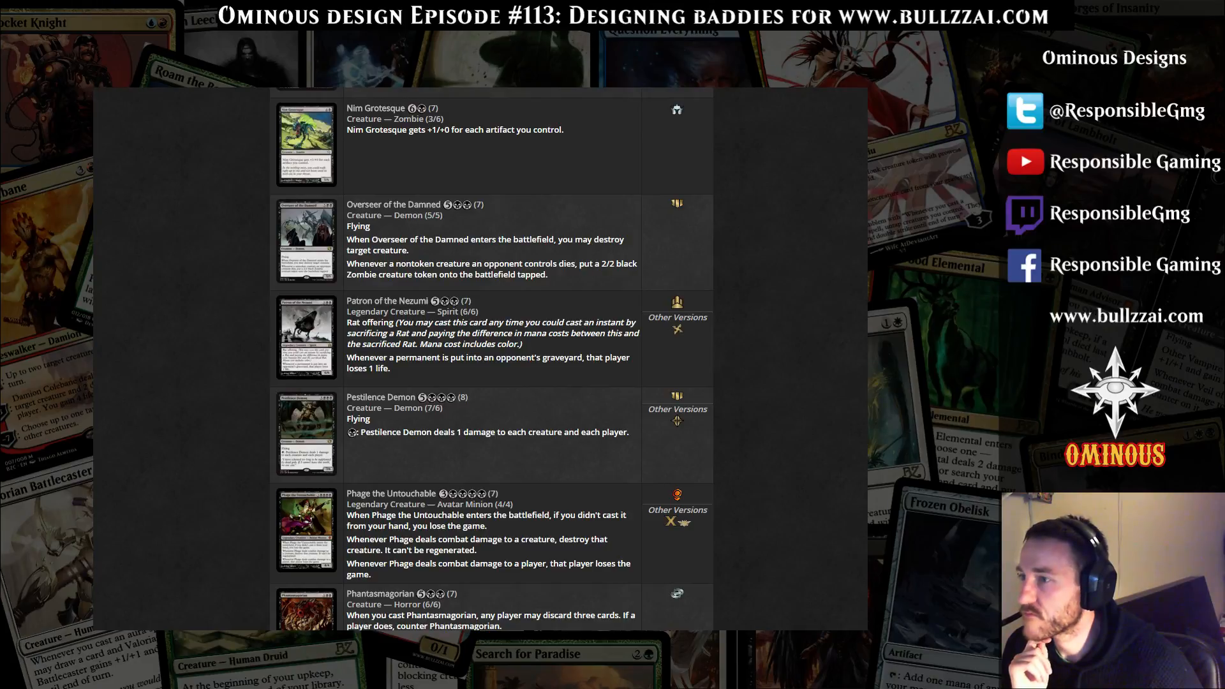
Read Pestilence Demon's damage ability and look over the creatures from Phage the Untouchable to Reiver Demon
{"action": "left_click_drag", "start_coordinate": [366, 433], "coordinate": [630, 434]}
{"action": "left_click", "coordinate": [629, 434]}
{"action": "scroll", "coordinate": [629, 433], "scroll_direction": "down", "scroll_amount": 3}
{"action": "scroll", "coordinate": [491, 360], "scroll_direction": "down", "scroll_amount": 3}
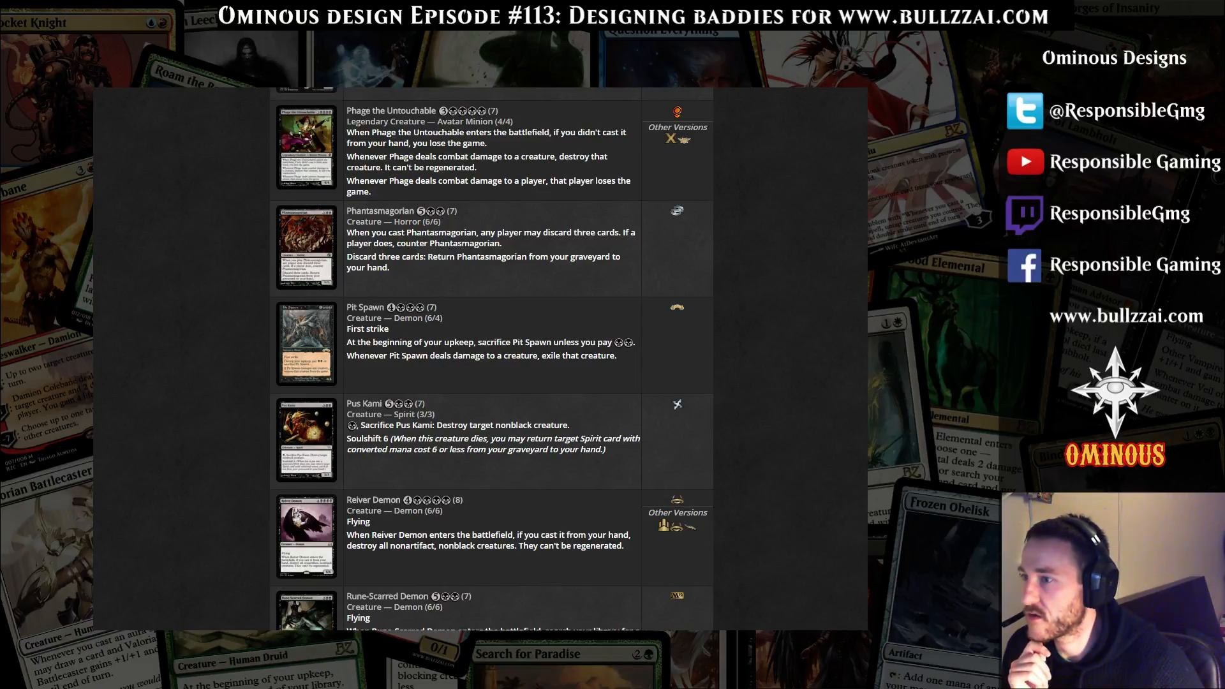
{"action": "left_click_drag", "start_coordinate": [632, 463], "coordinate": [734, 469]}
{"action": "left_click", "coordinate": [734, 469]}
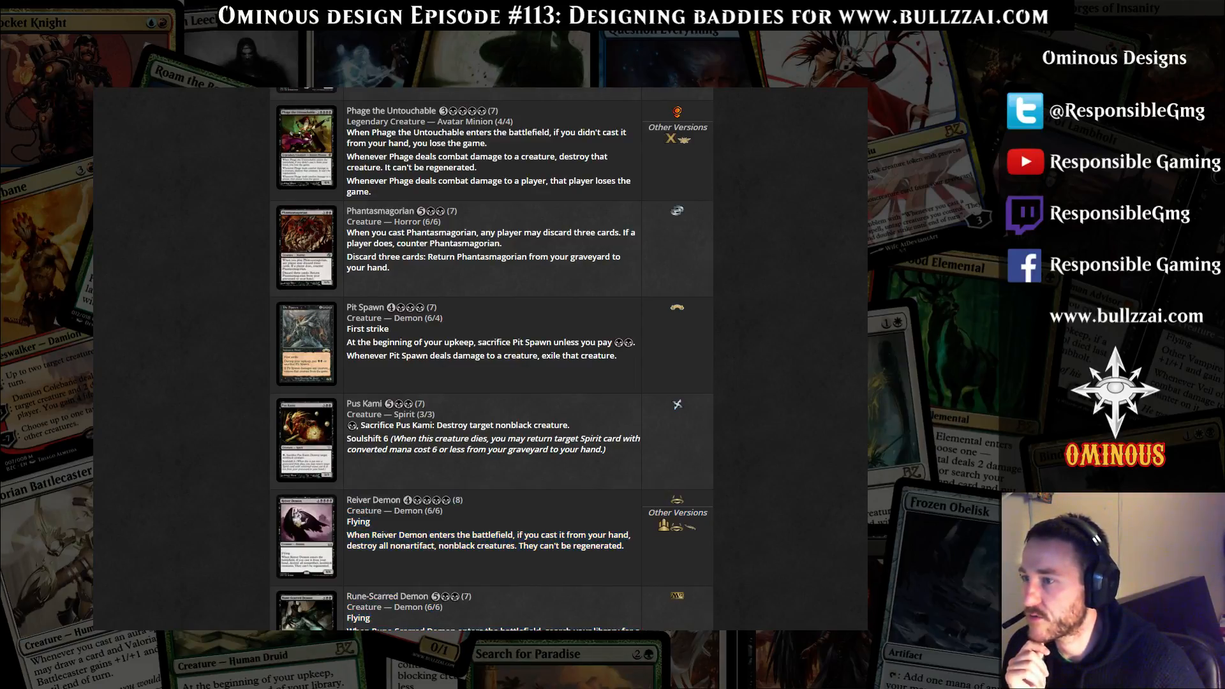
Read the abilities of Rune-Scarred Demon, Sanguine Praetor and Scion of Darkness in the results list
{"action": "scroll", "coordinate": [734, 469], "scroll_direction": "down", "scroll_amount": 4}
{"action": "mouse_move", "coordinate": [554, 387]}
{"action": "left_mouse_down"}
{"action": "mouse_move", "coordinate": [380, 387]}
{"action": "mouse_move", "coordinate": [372, 376]}
{"action": "mouse_move", "coordinate": [554, 377]}
{"action": "left_mouse_up"}
{"action": "left_click", "coordinate": [554, 376]}
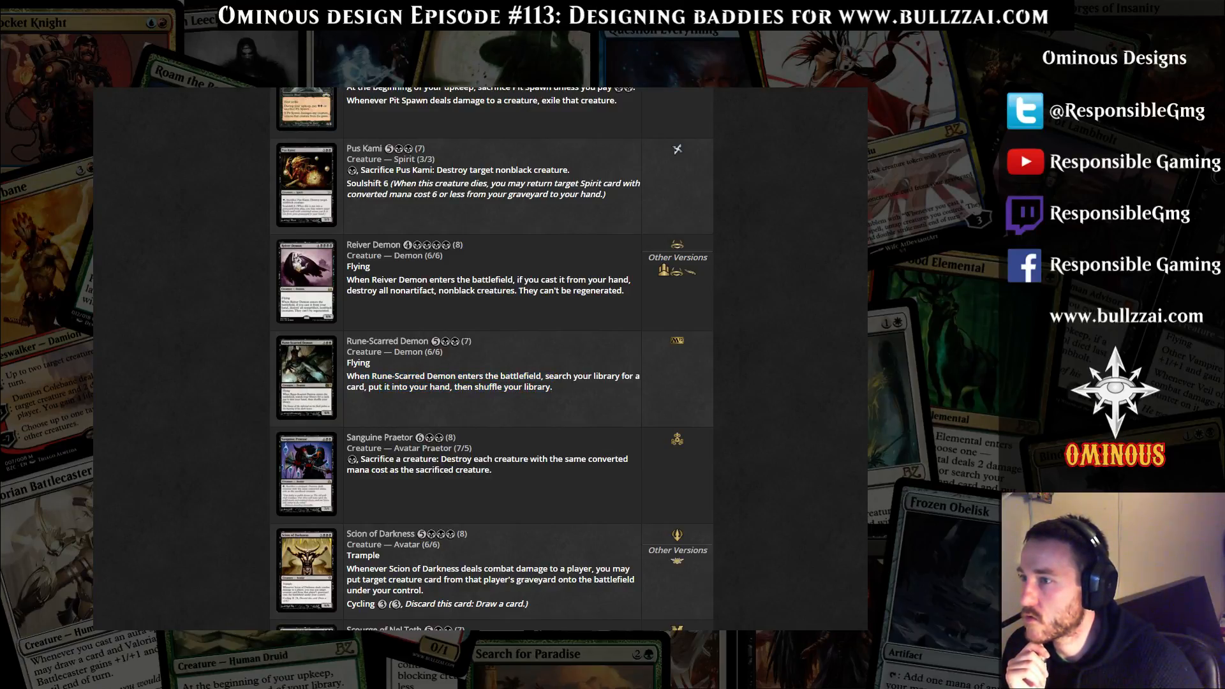
{"action": "left_click_drag", "start_coordinate": [383, 376], "coordinate": [466, 632]}
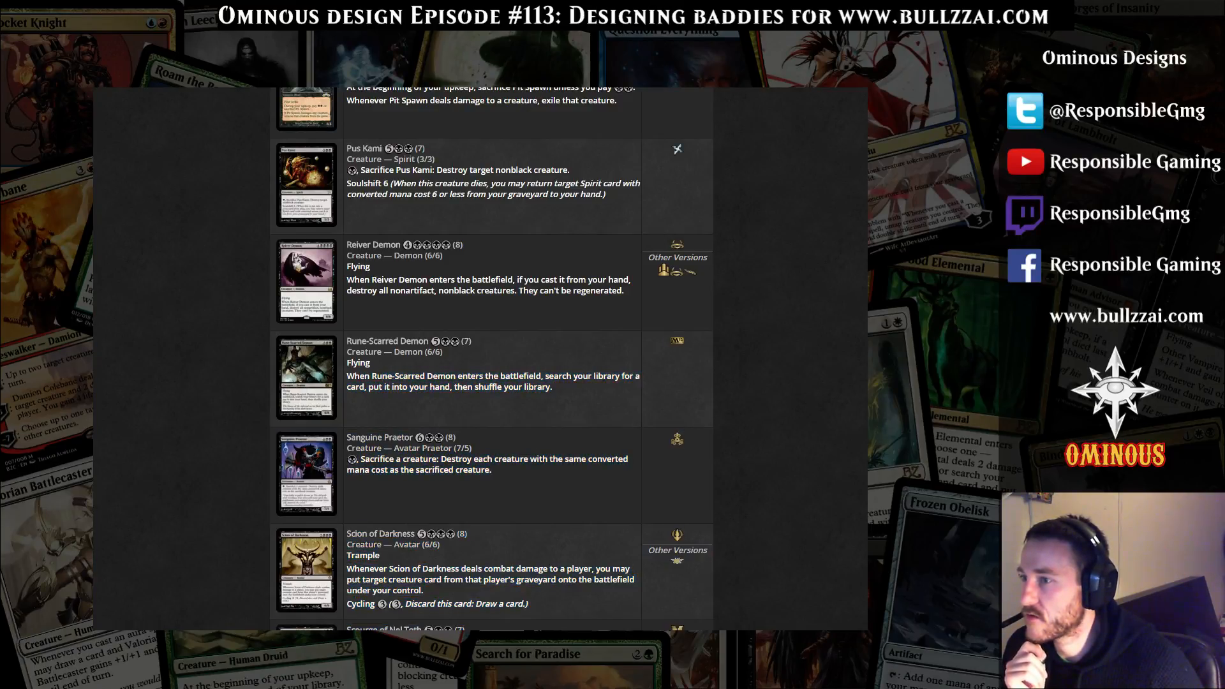
{"action": "left_click_drag", "start_coordinate": [554, 387], "coordinate": [376, 376]}
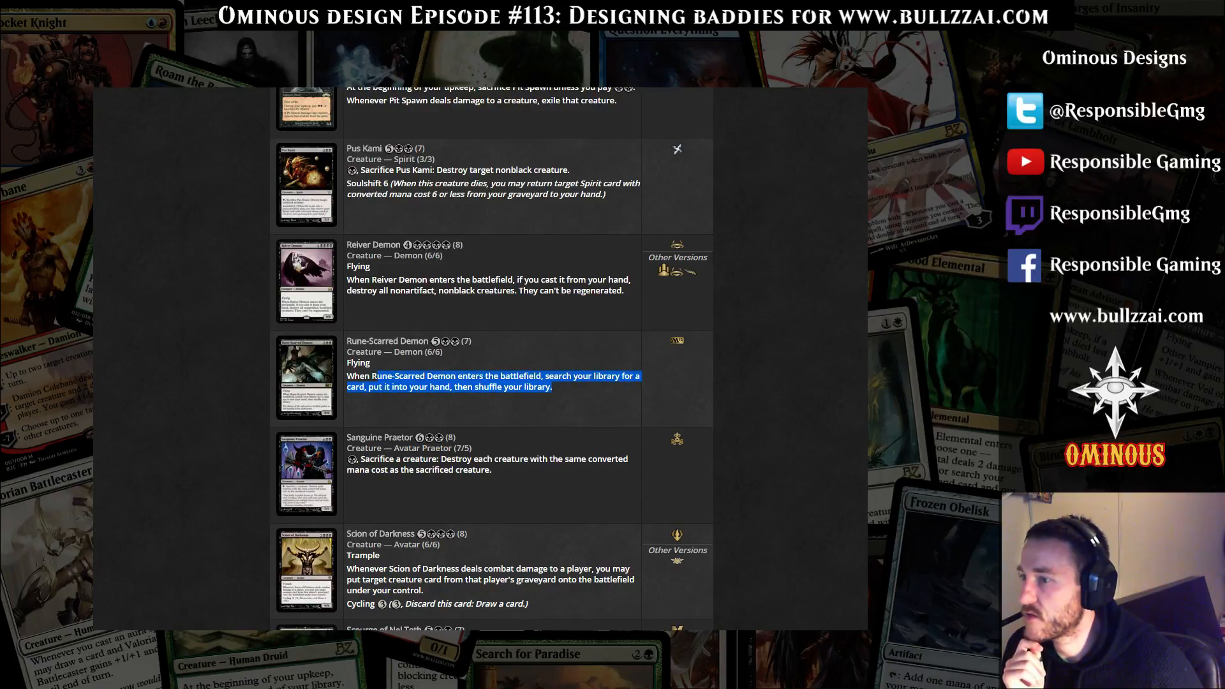
{"action": "left_click_drag", "start_coordinate": [492, 470], "coordinate": [408, 459]}
{"action": "left_click_drag", "start_coordinate": [586, 579], "coordinate": [386, 569]}
{"action": "scroll", "coordinate": [491, 383], "scroll_direction": "down", "scroll_amount": 3}
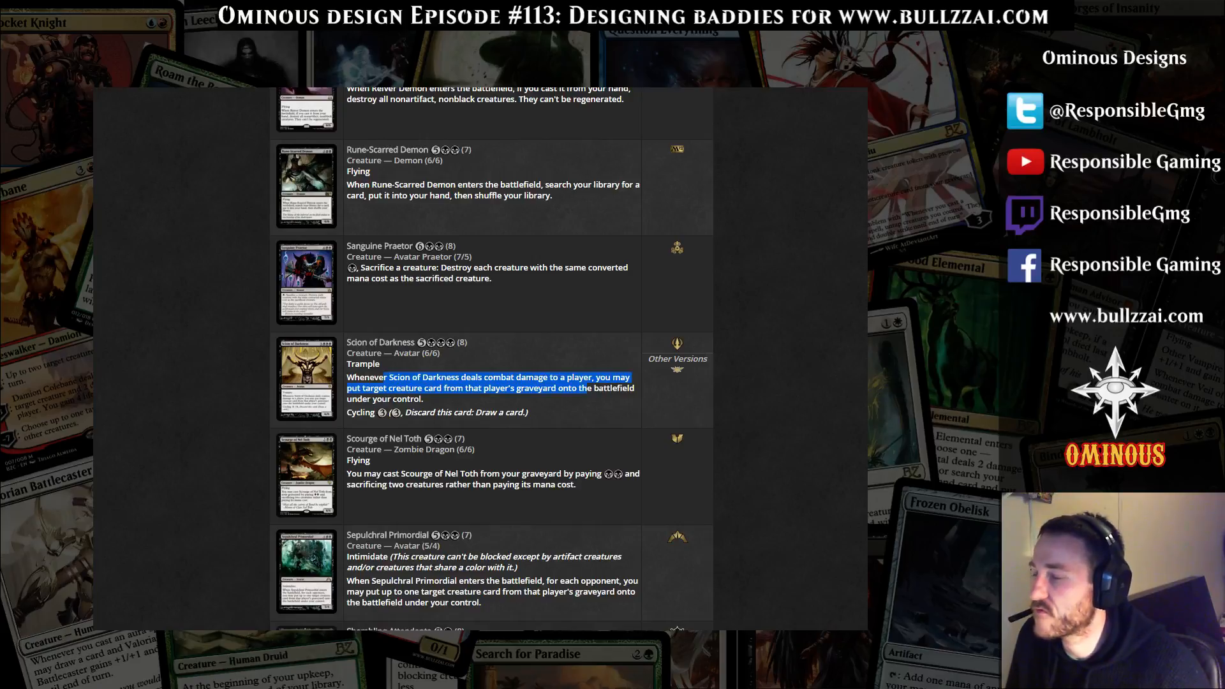
Check Lord of the Pit's card details and switch back to the Soultrapper Geist copy in Magic Set Editor
{"action": "key", "text": "ctrl+Tab"}
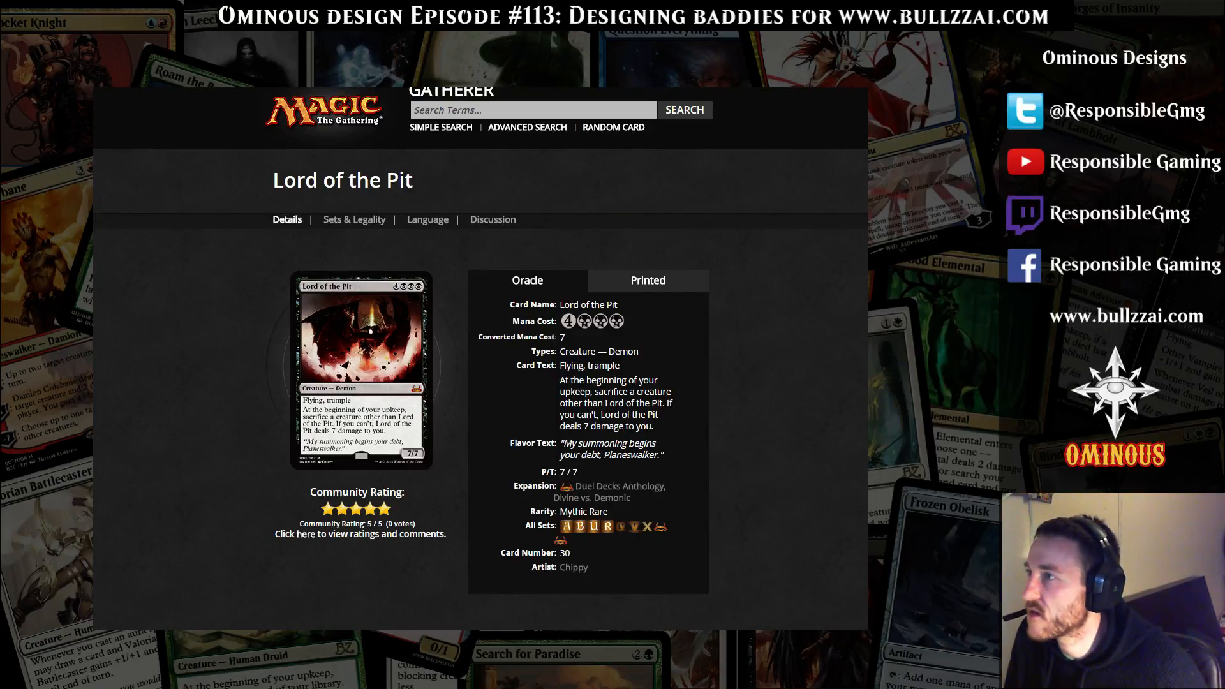
{"action": "key", "text": "alt+Tab"}
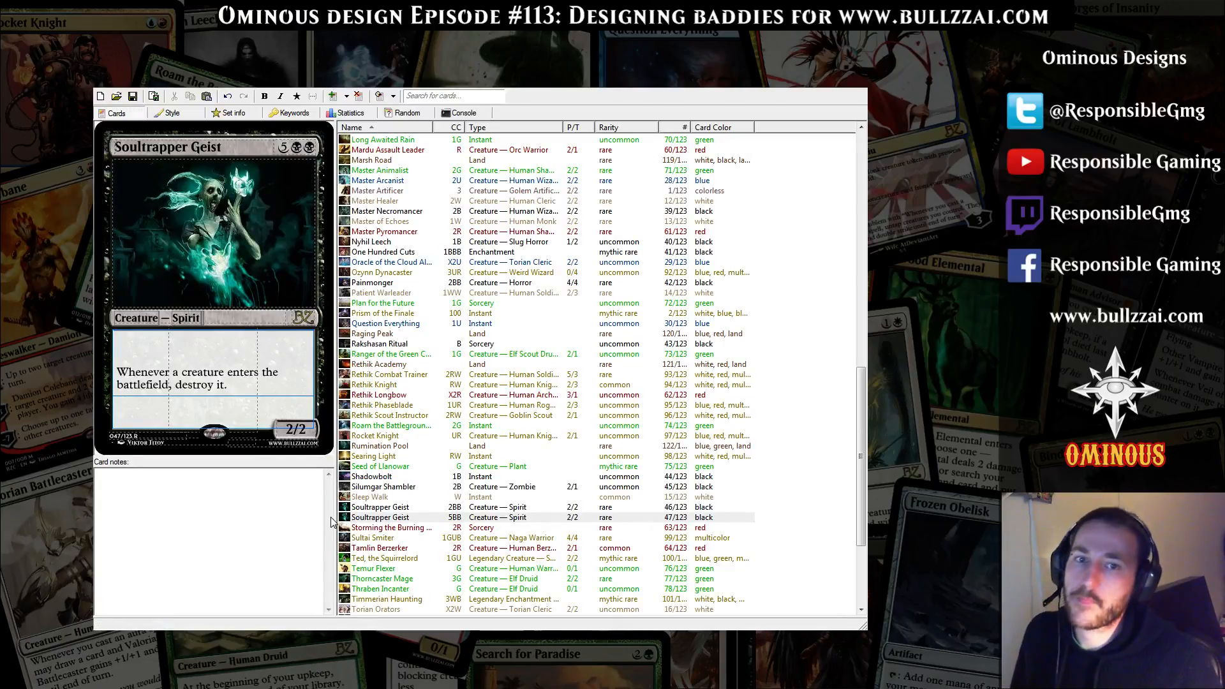
{"action": "key", "text": "alt+Tab"}
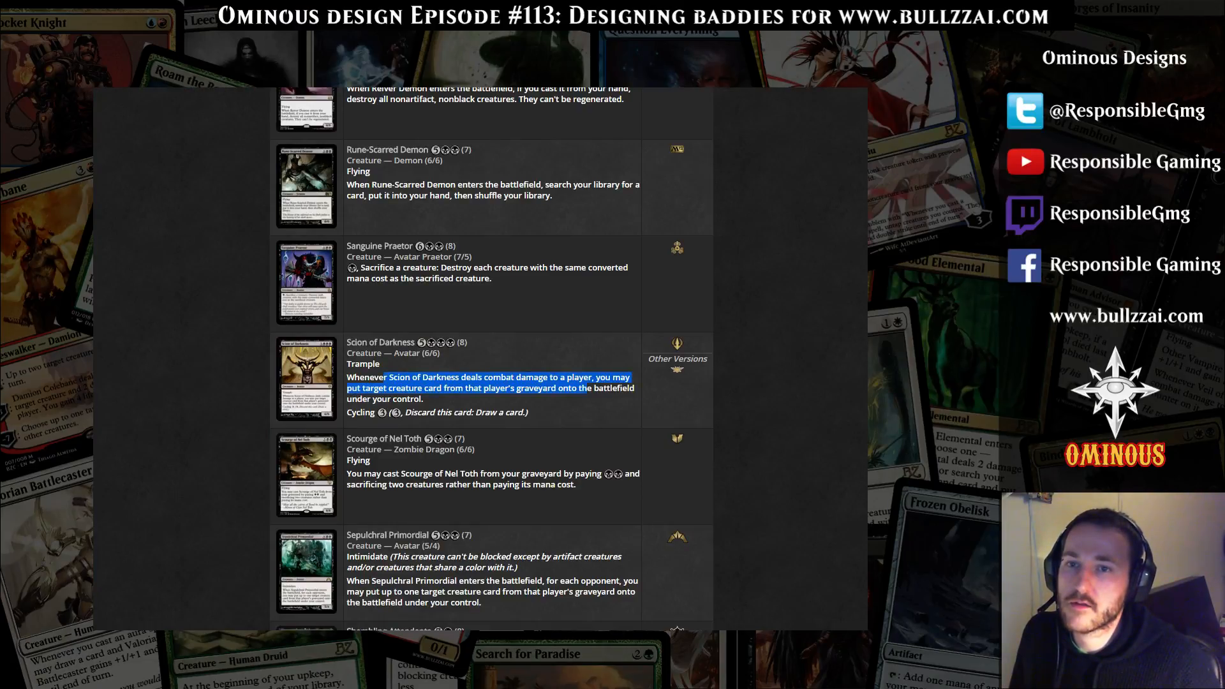
{"action": "key", "text": "alt+Tab"}
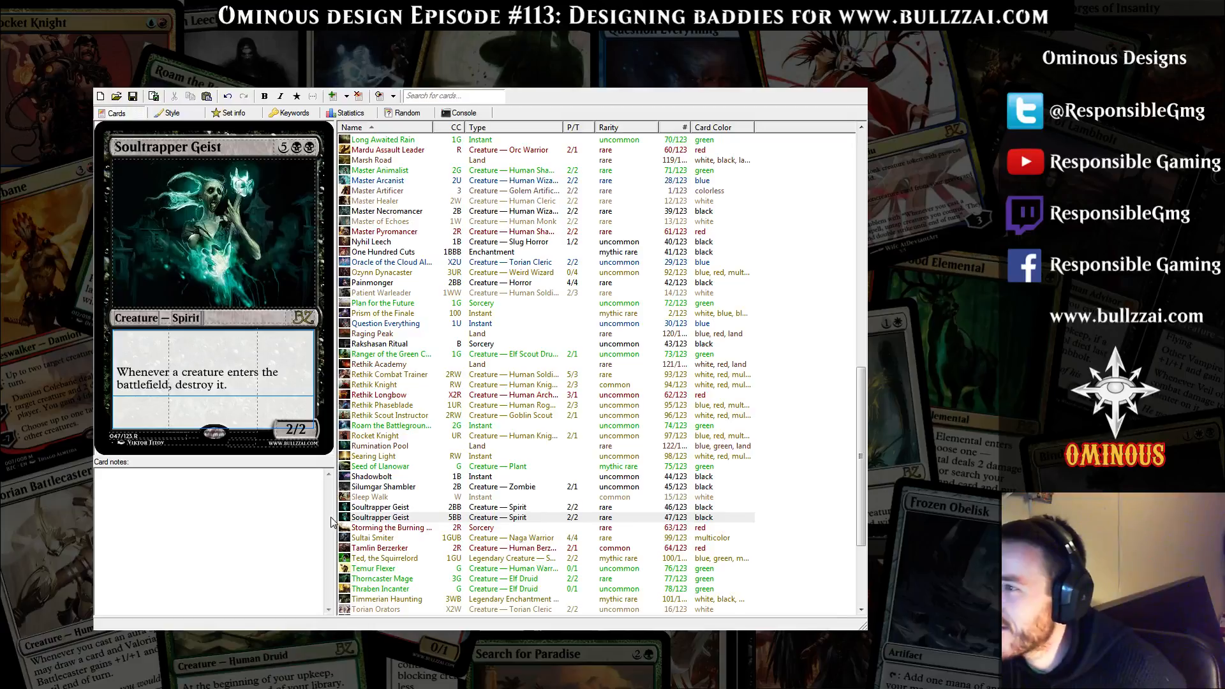
Try the legend_of_the_cryptids demon image from the desktop as the Soultrapper Geist copy's art, adjusting its crop vertically
{"action": "left_click", "coordinate": [208, 225]}
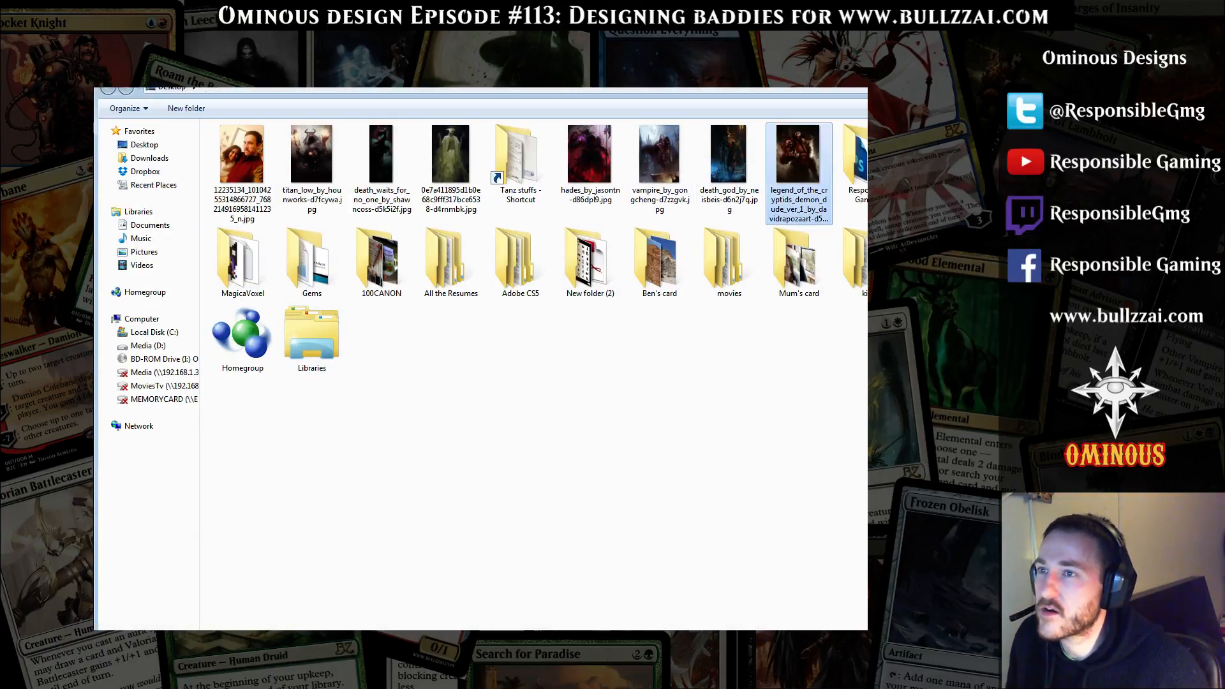
{"action": "double_click", "coordinate": [799, 172]}
{"action": "left_click_drag", "start_coordinate": [461, 351], "coordinate": [462, 361]}
{"action": "left_click", "coordinate": [658, 557]}
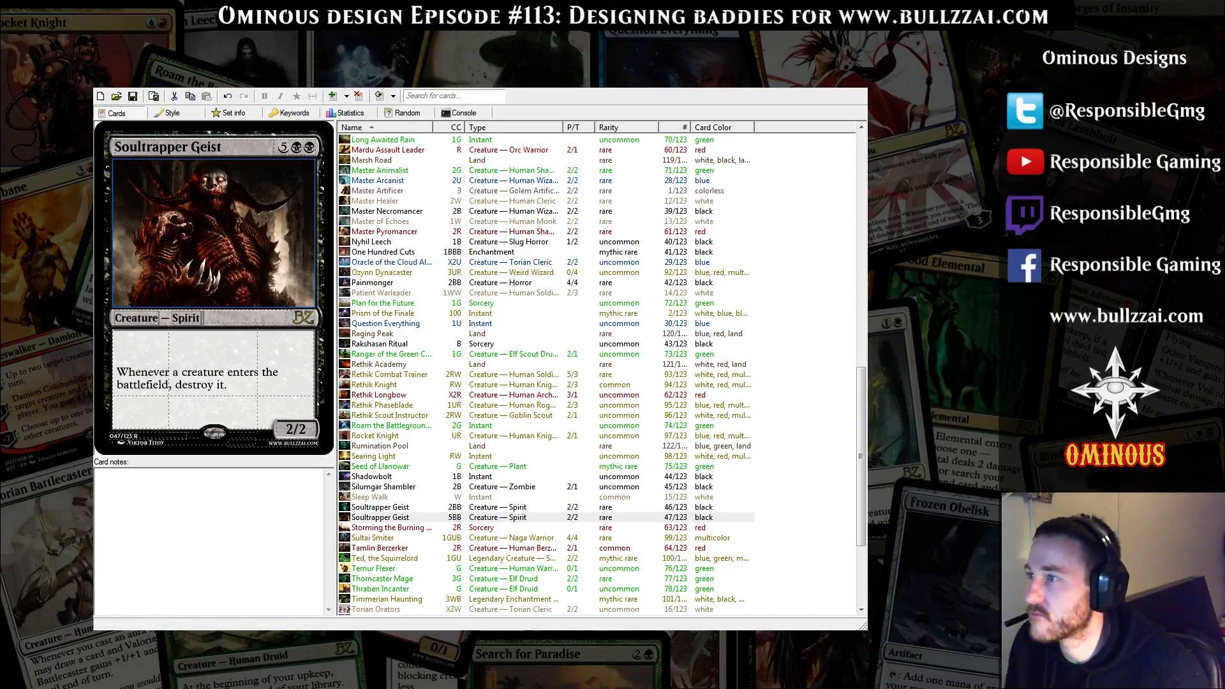
Replace the card's art with the hades image from the desktop, cropped to 767 by 561 starting 38 pixels from the top
{"action": "double_click", "coordinate": [293, 250]}
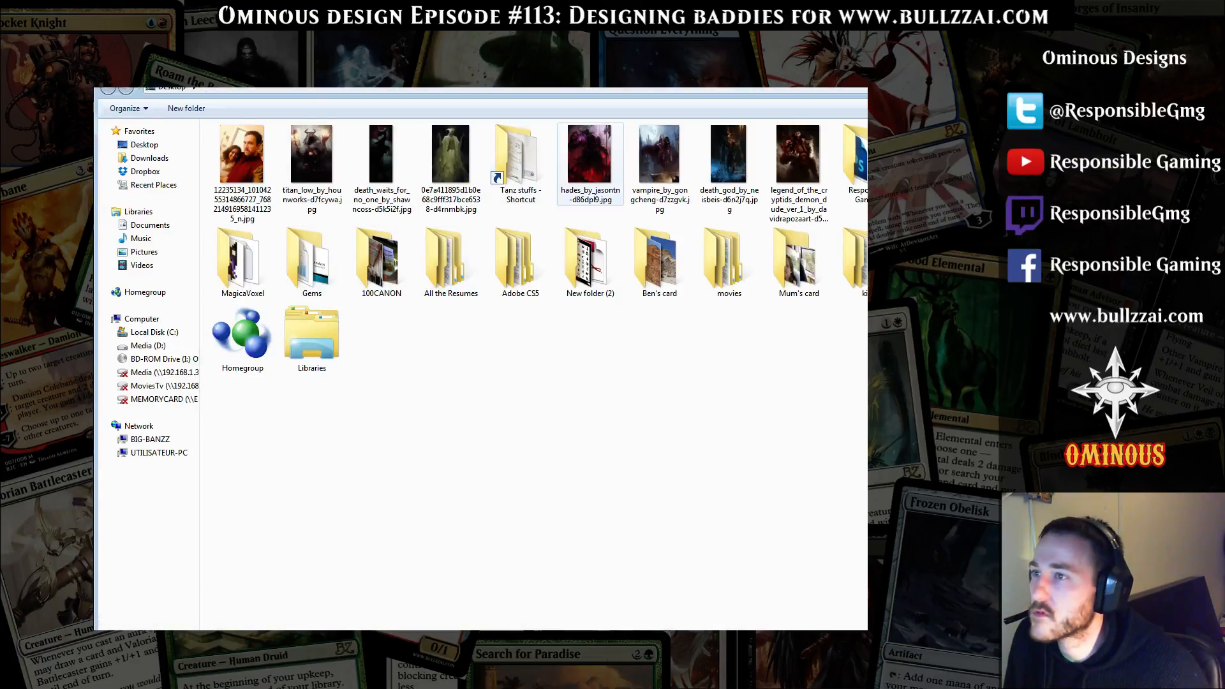
{"action": "double_click", "coordinate": [589, 155]}
{"action": "left_click_drag", "start_coordinate": [461, 350], "coordinate": [461, 355]}
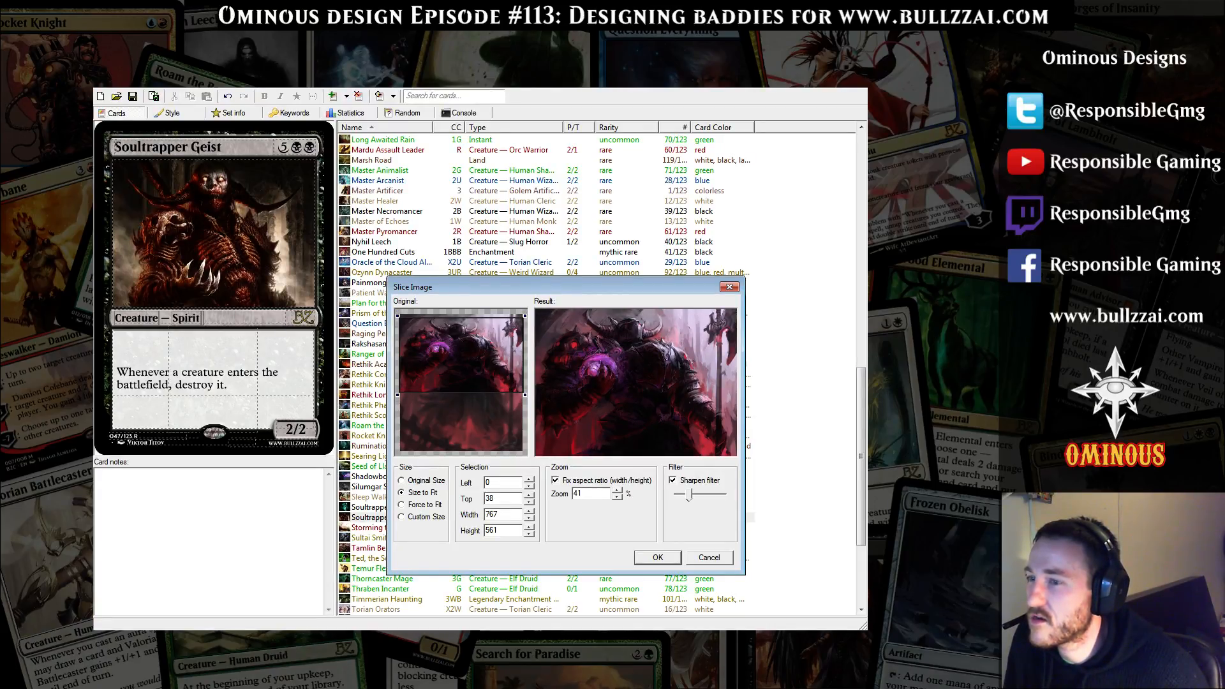
{"action": "left_click", "coordinate": [657, 557]}
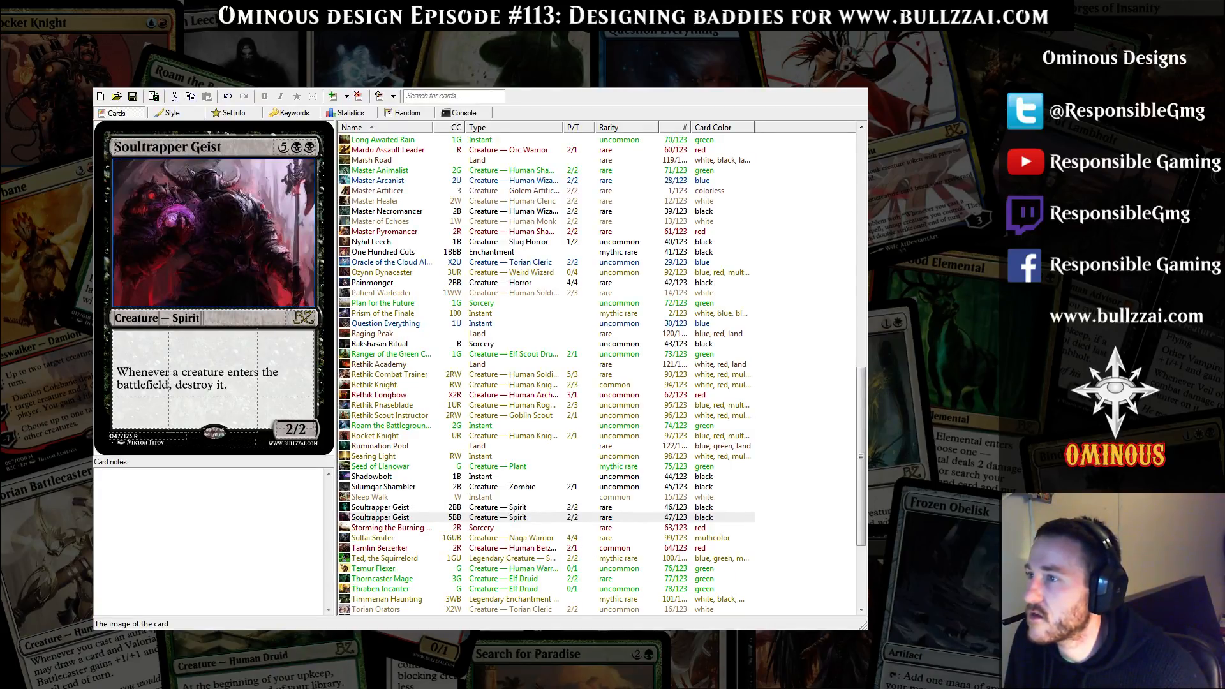
Replace the card's art with the titan_low desktop image, cropped to 720 by 527 starting 47 pixels from the top, and change the subtype to Demon
{"action": "double_click", "coordinate": [243, 263]}
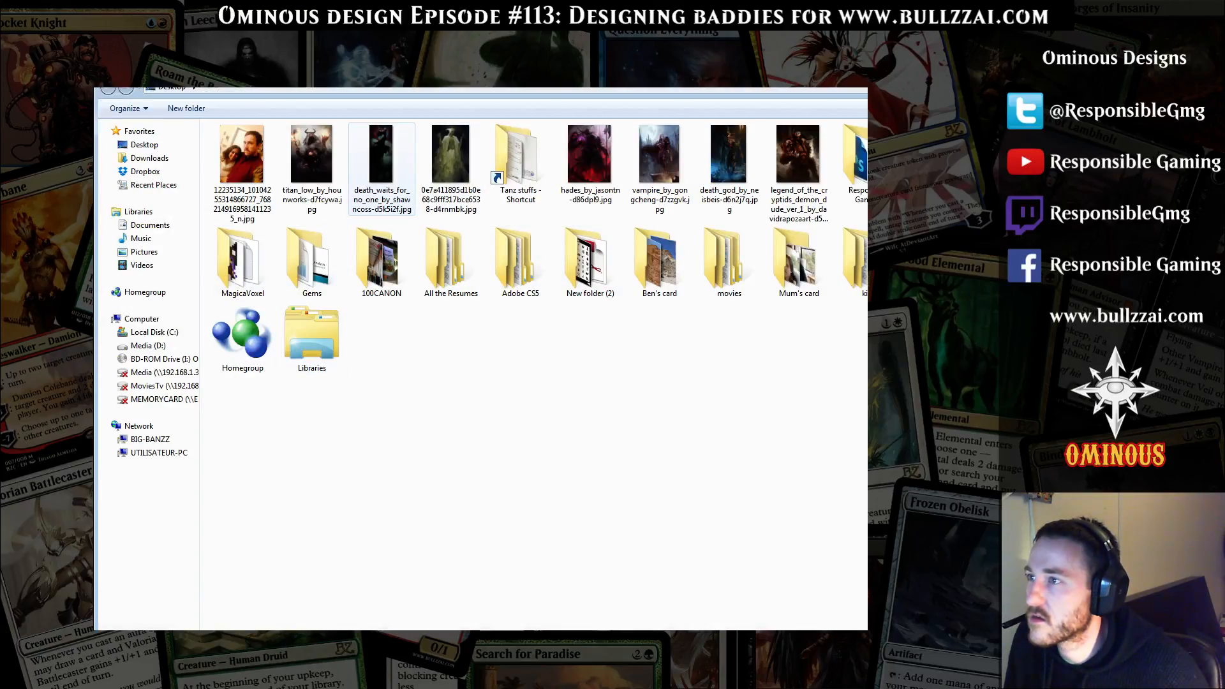
{"action": "double_click", "coordinate": [311, 157]}
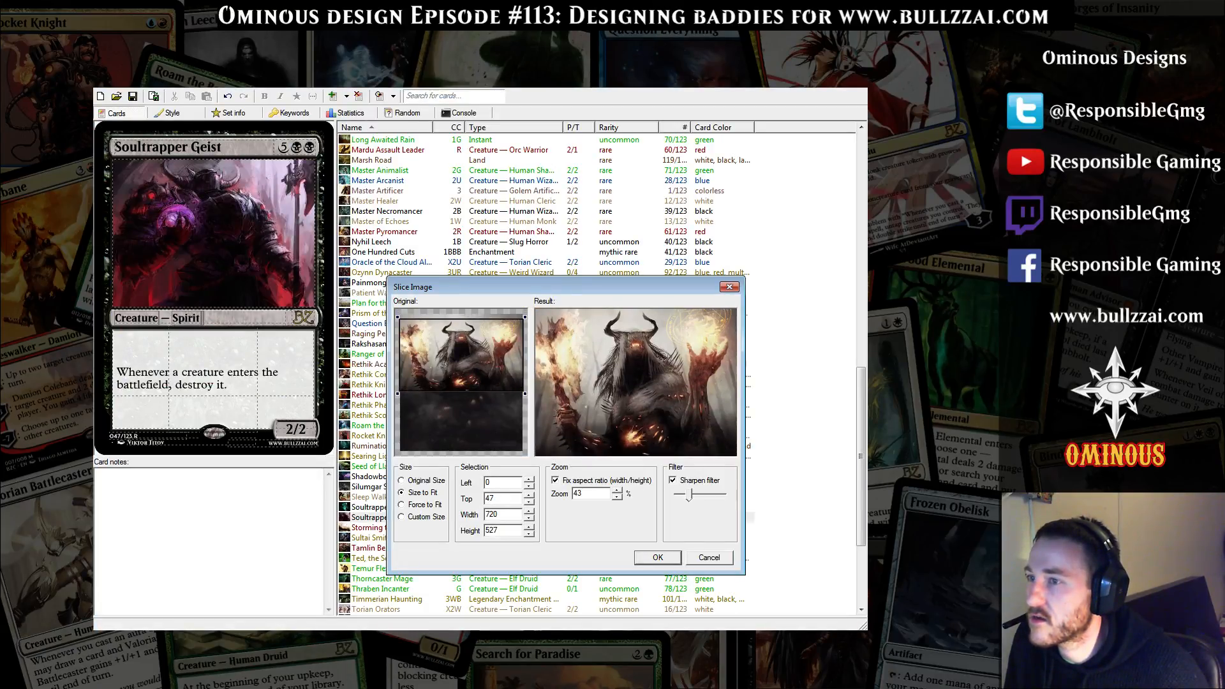
{"action": "left_click", "coordinate": [658, 557]}
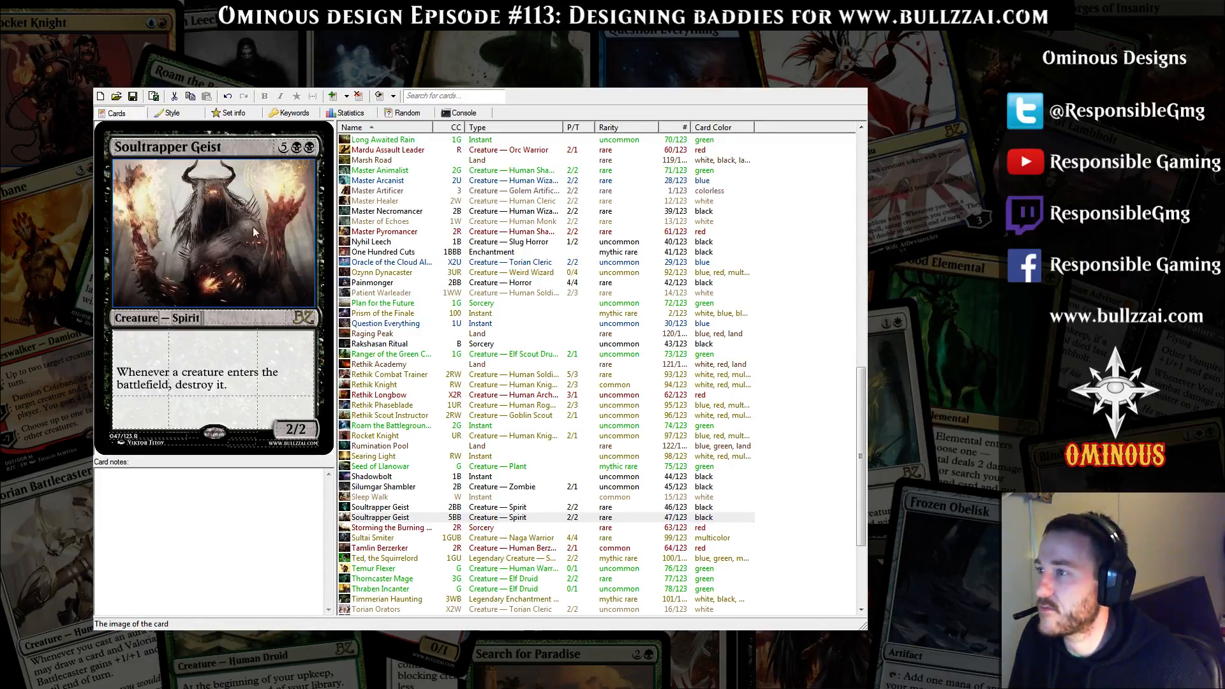
{"action": "double_click", "coordinate": [186, 317]}
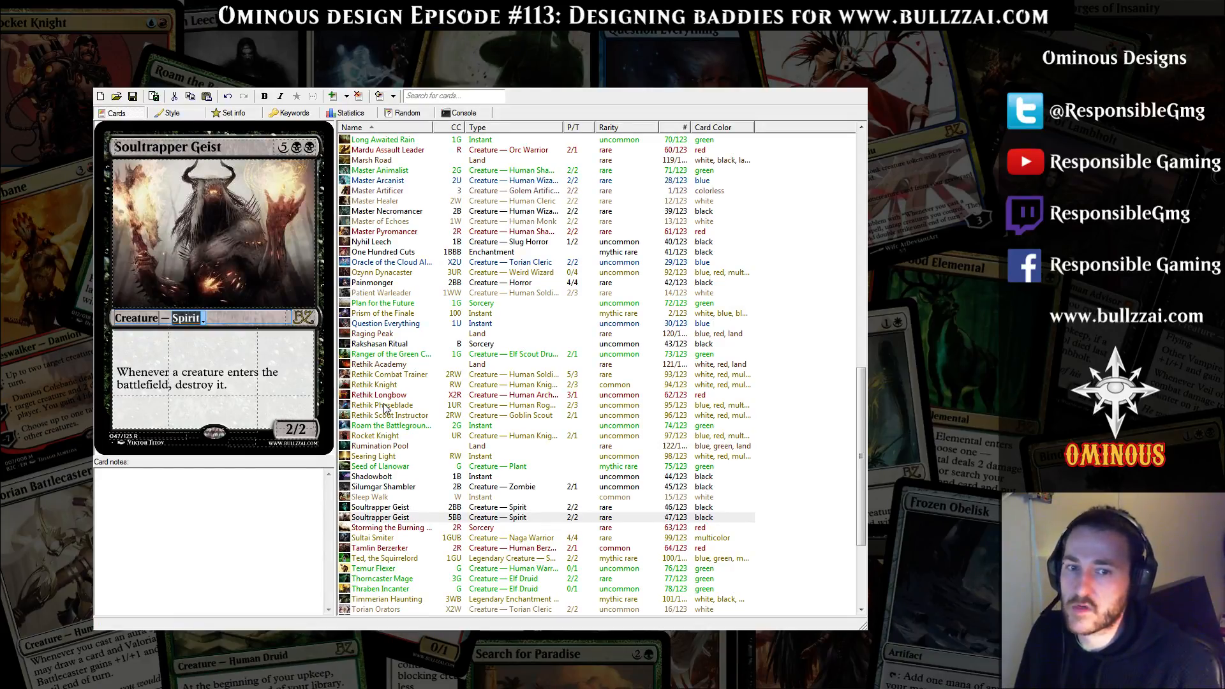
{"action": "type", "text": "Demon"}
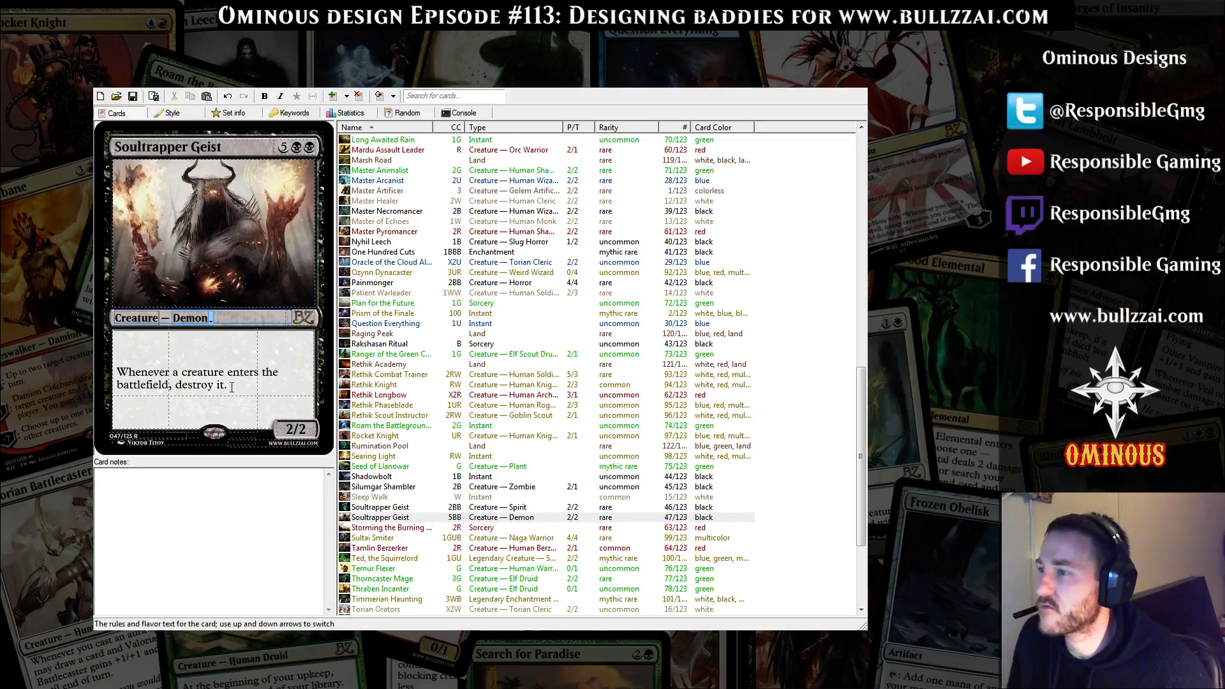
Set the demon card's power and toughness to 7/7 and its rarity to Mythic Rare
{"action": "left_click", "coordinate": [309, 433]}
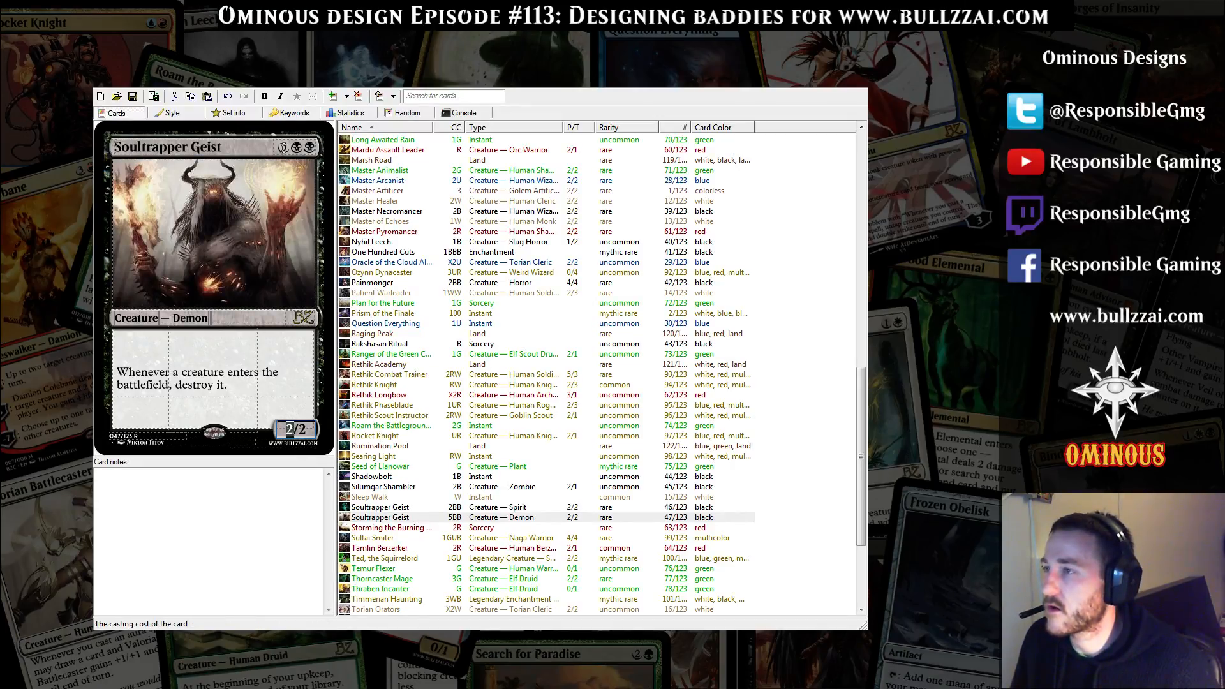
{"action": "type", "text": "7"}
{"action": "double_click", "coordinate": [302, 430]}
{"action": "type", "text": "7"}
{"action": "left_click", "coordinate": [230, 375]}
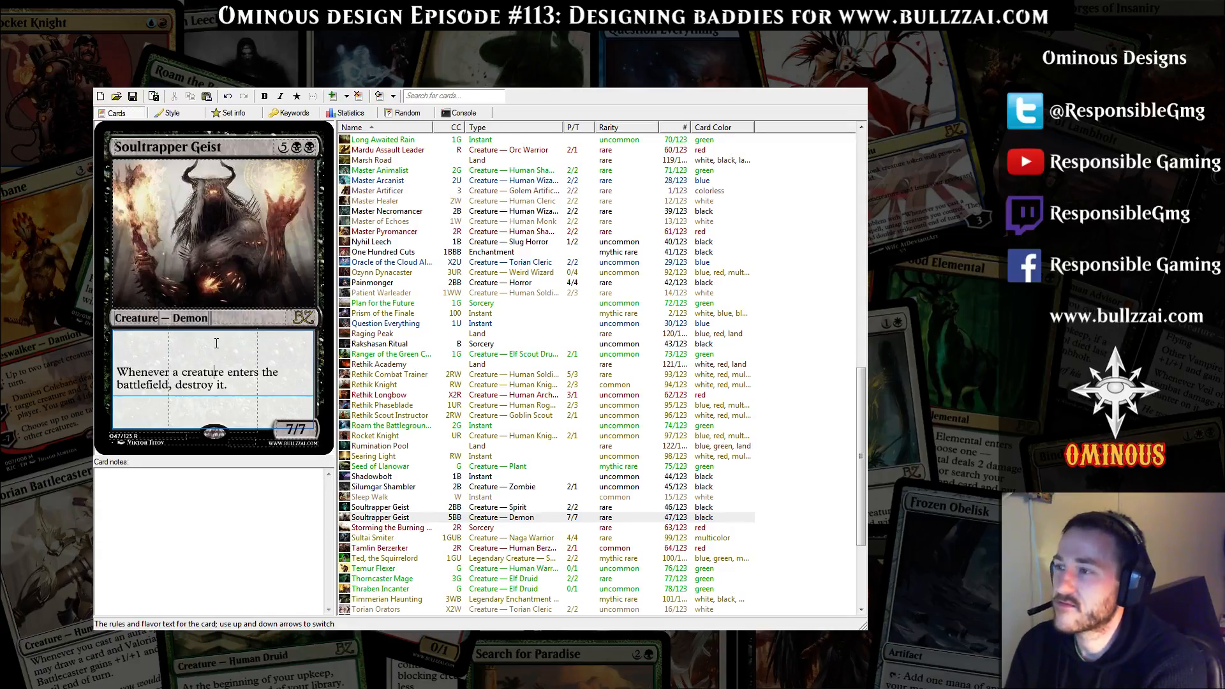
{"action": "key", "text": "Up"}
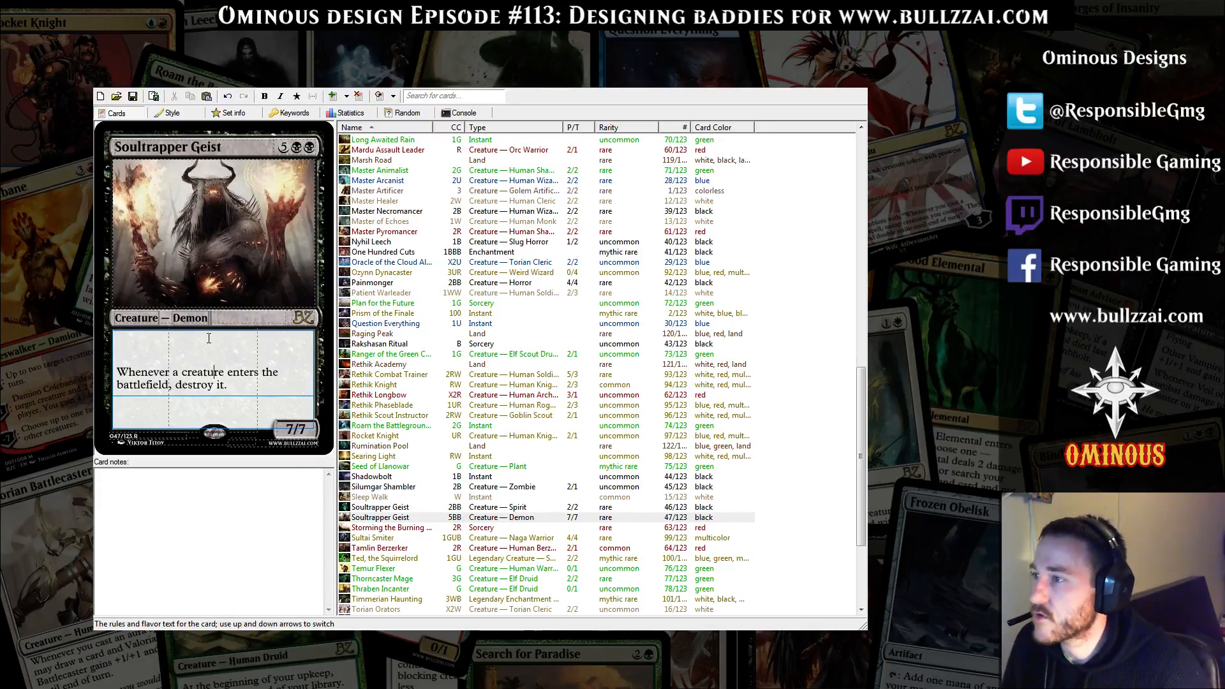
{"action": "left_click", "coordinate": [306, 321]}
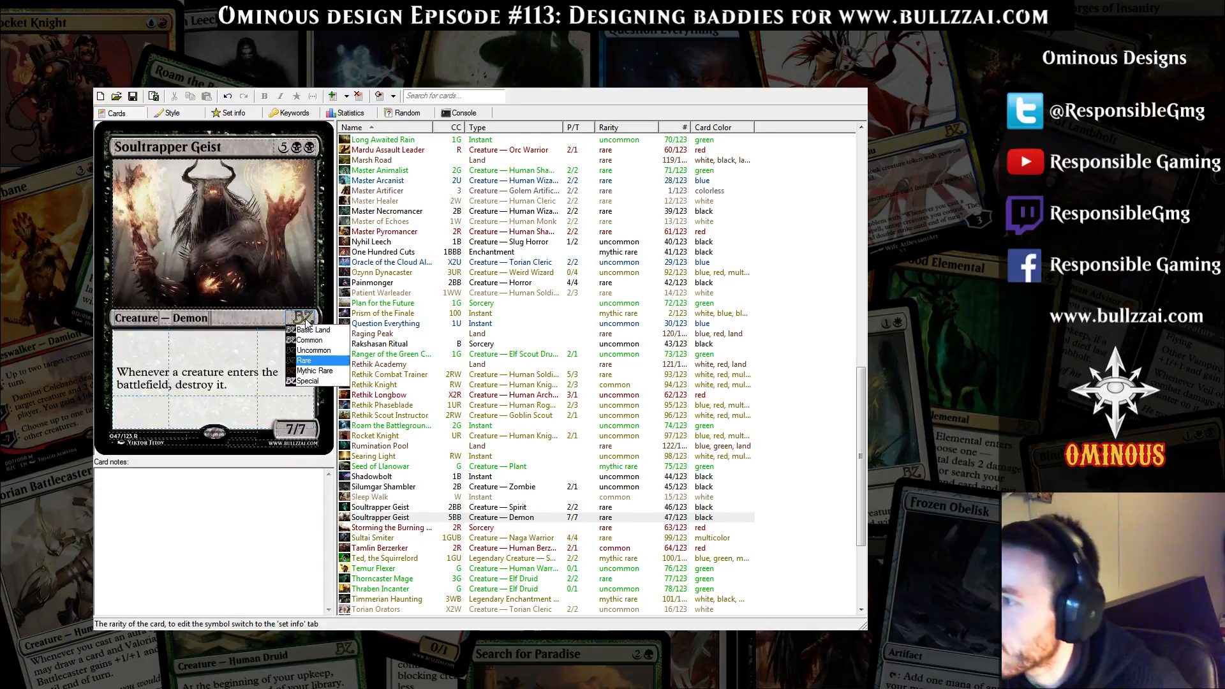
{"action": "left_click", "coordinate": [331, 371]}
Add Legendary in front of Creature in the demon card's type line
{"action": "left_click", "coordinate": [163, 320]}
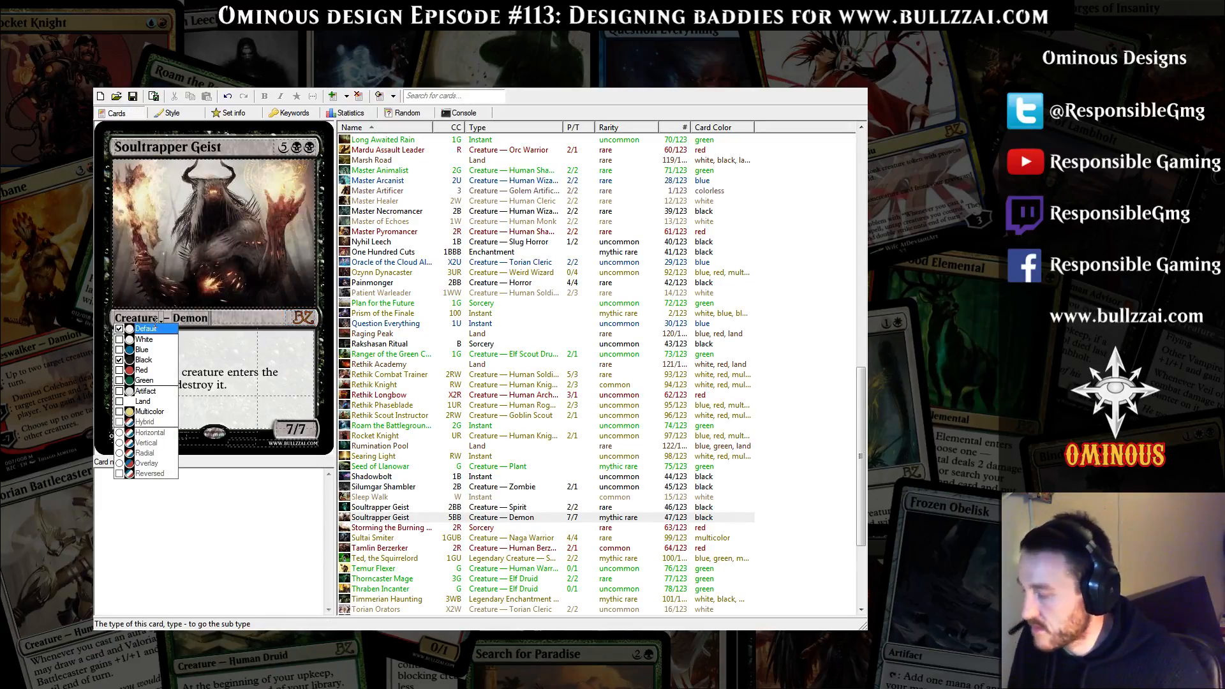
{"action": "left_click", "coordinate": [155, 319]}
{"action": "left_click", "coordinate": [158, 319]}
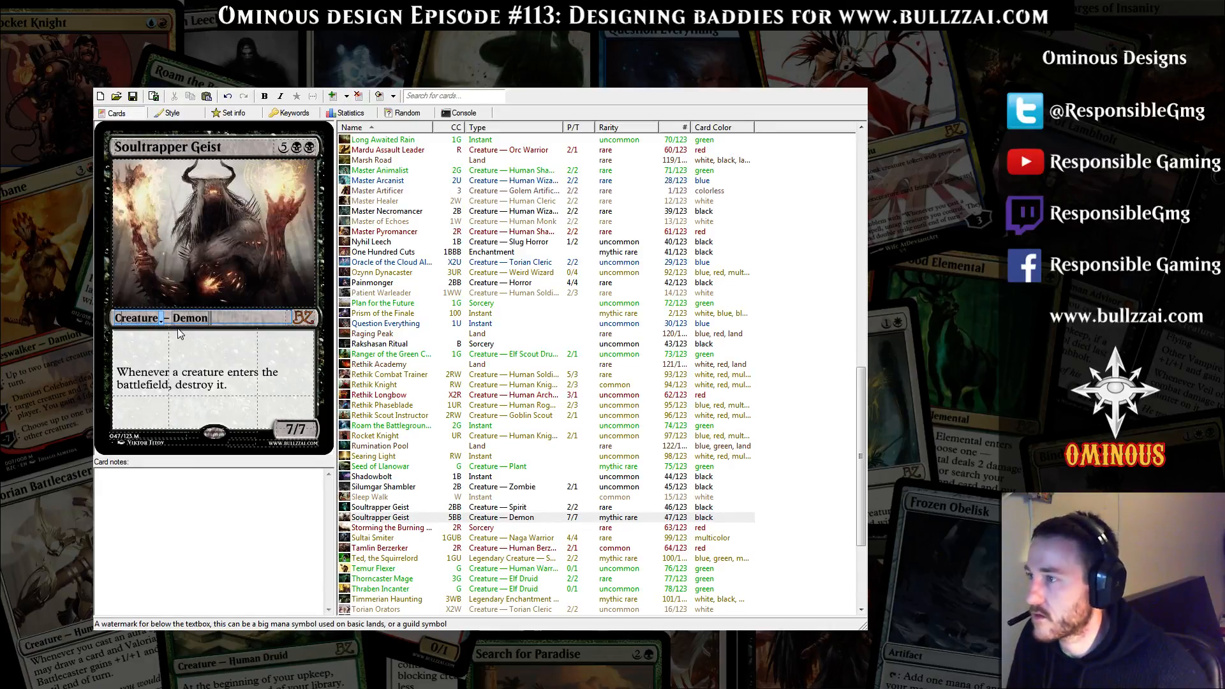
{"action": "type", "text": "Legendar"}
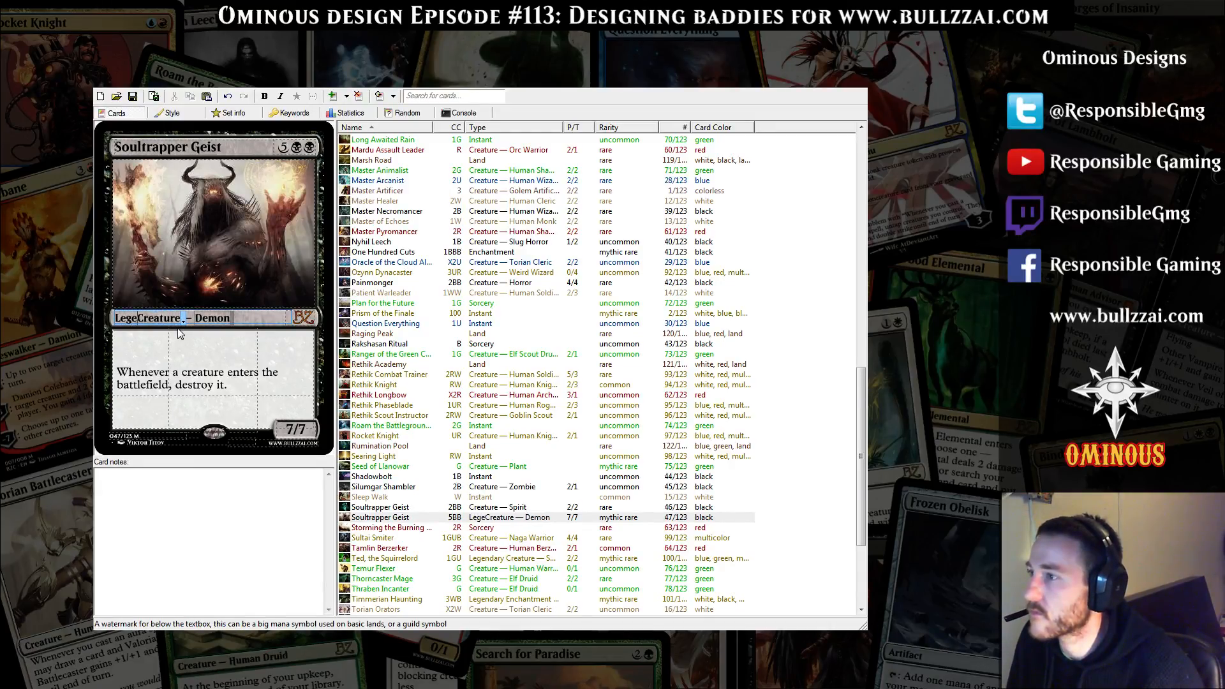
{"action": "type", "text": "y"}
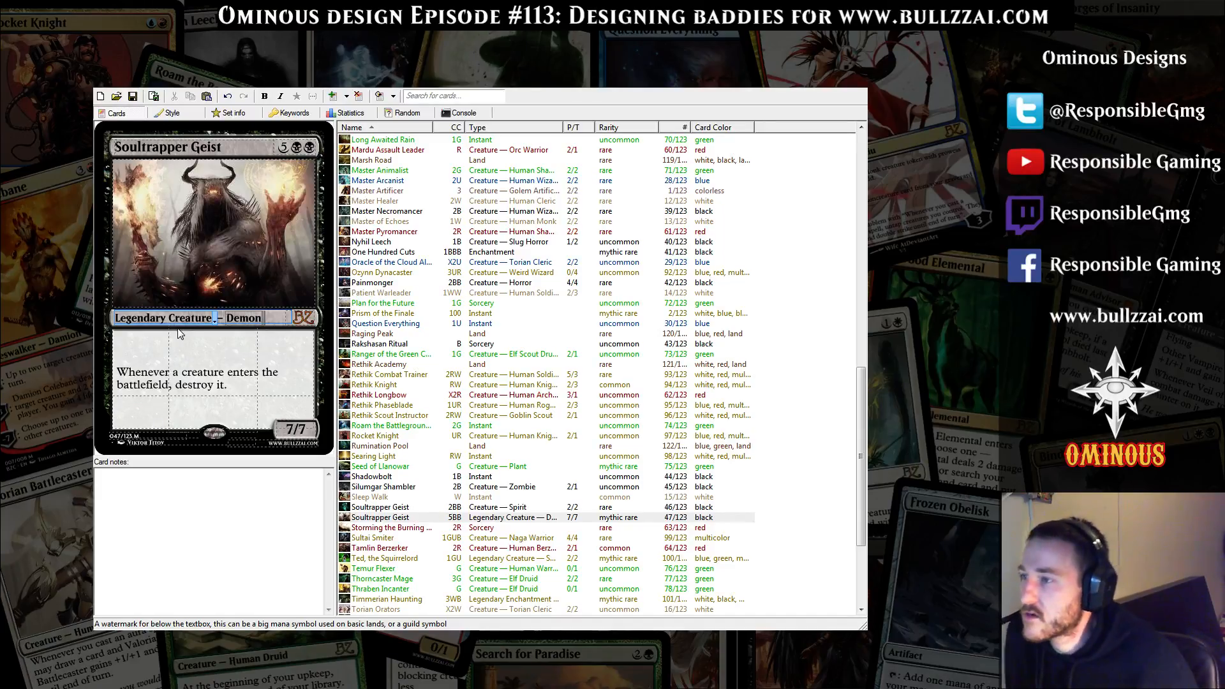
{"action": "left_click", "coordinate": [254, 385]}
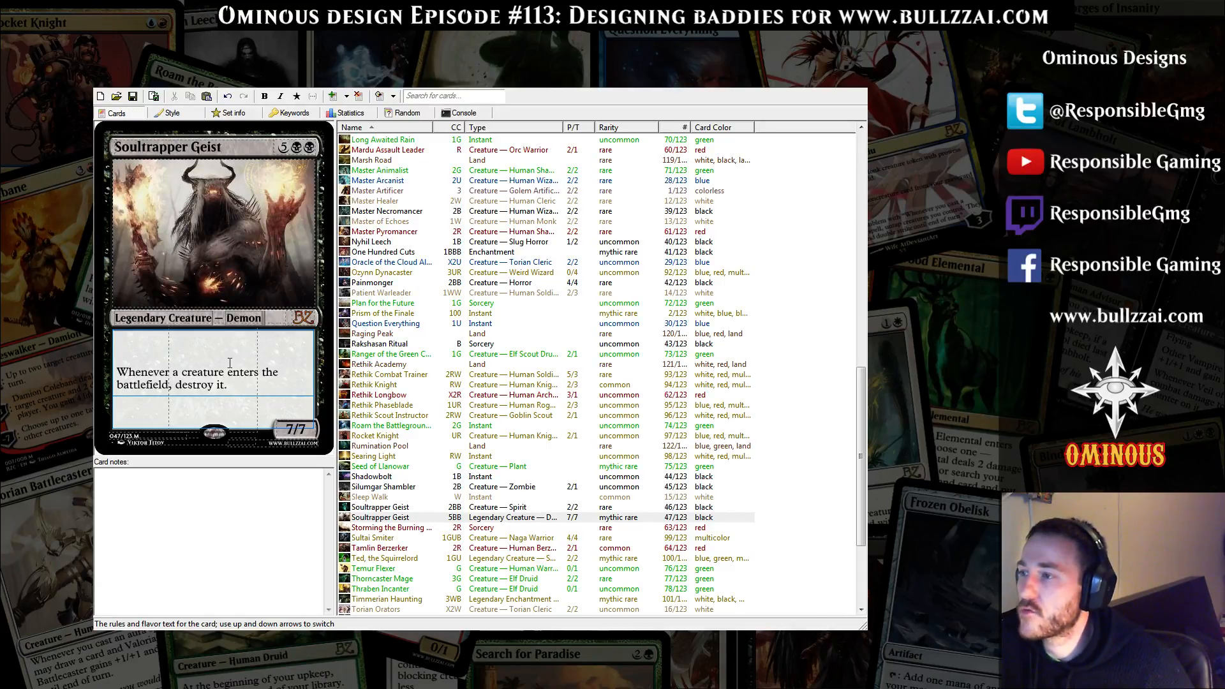
{"action": "left_click", "coordinate": [247, 387]}
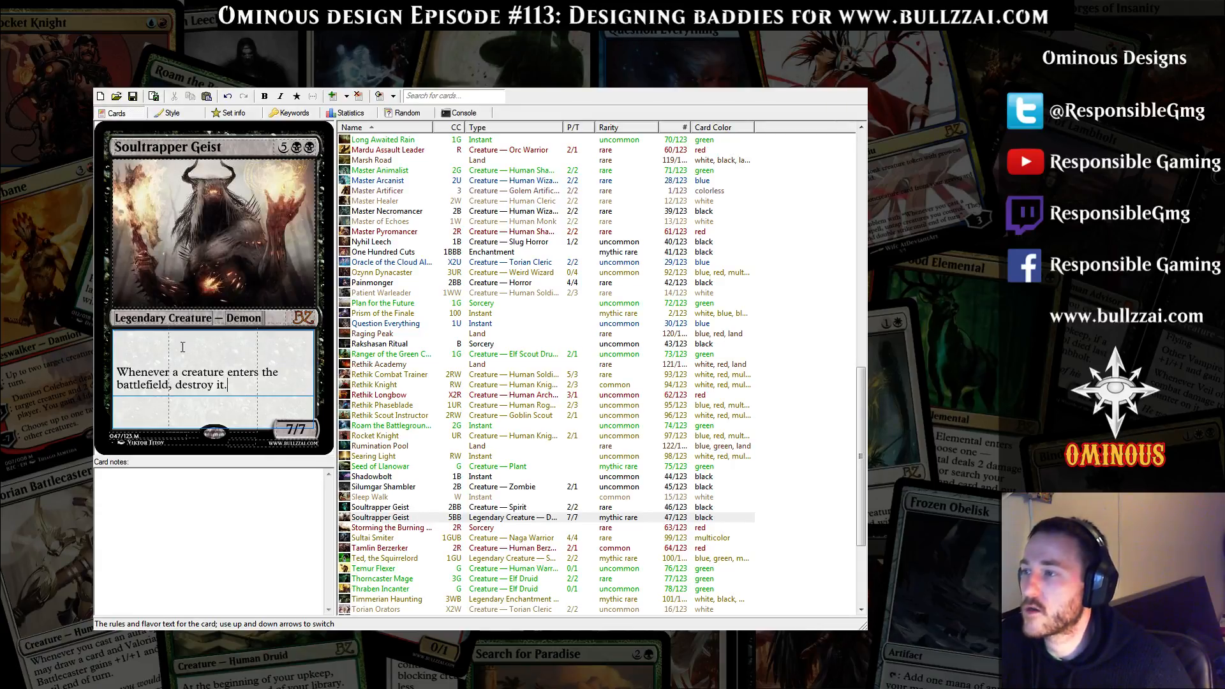
{"action": "left_click", "coordinate": [166, 367]}
{"action": "left_click", "coordinate": [261, 399]}
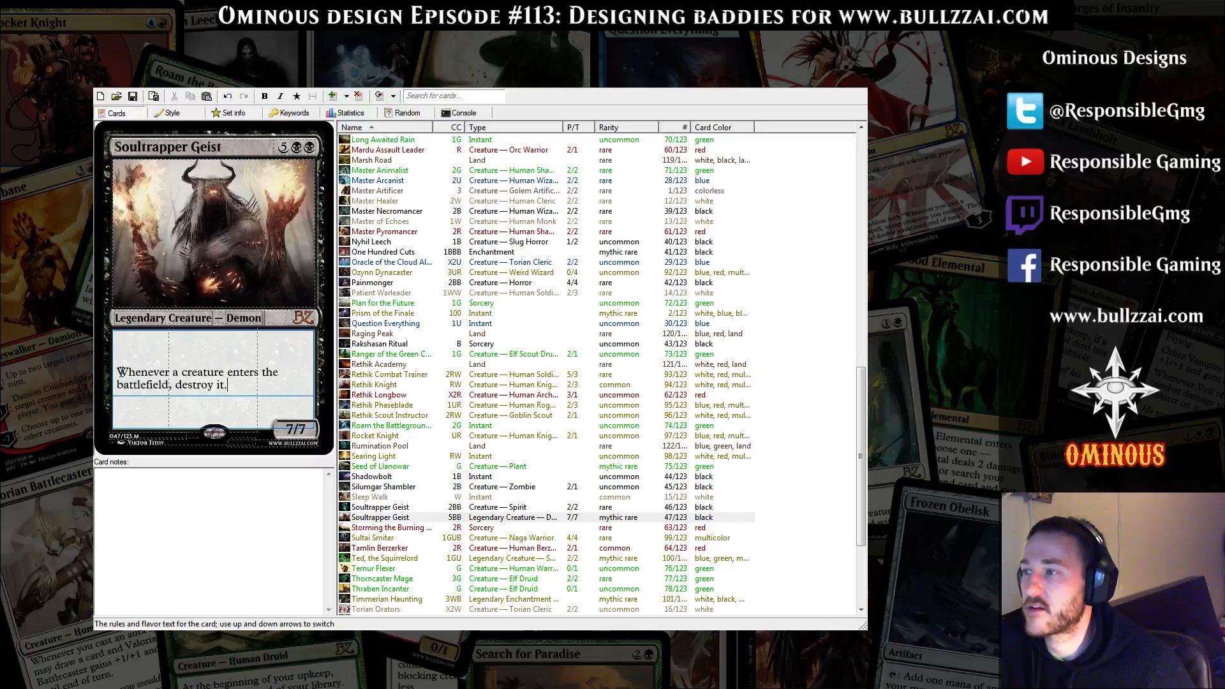
{"action": "left_click_drag", "start_coordinate": [118, 374], "coordinate": [227, 376]}
{"action": "left_click", "coordinate": [251, 391]}
{"action": "key", "text": "ctrl+a"}
{"action": "left_click", "coordinate": [262, 392]}
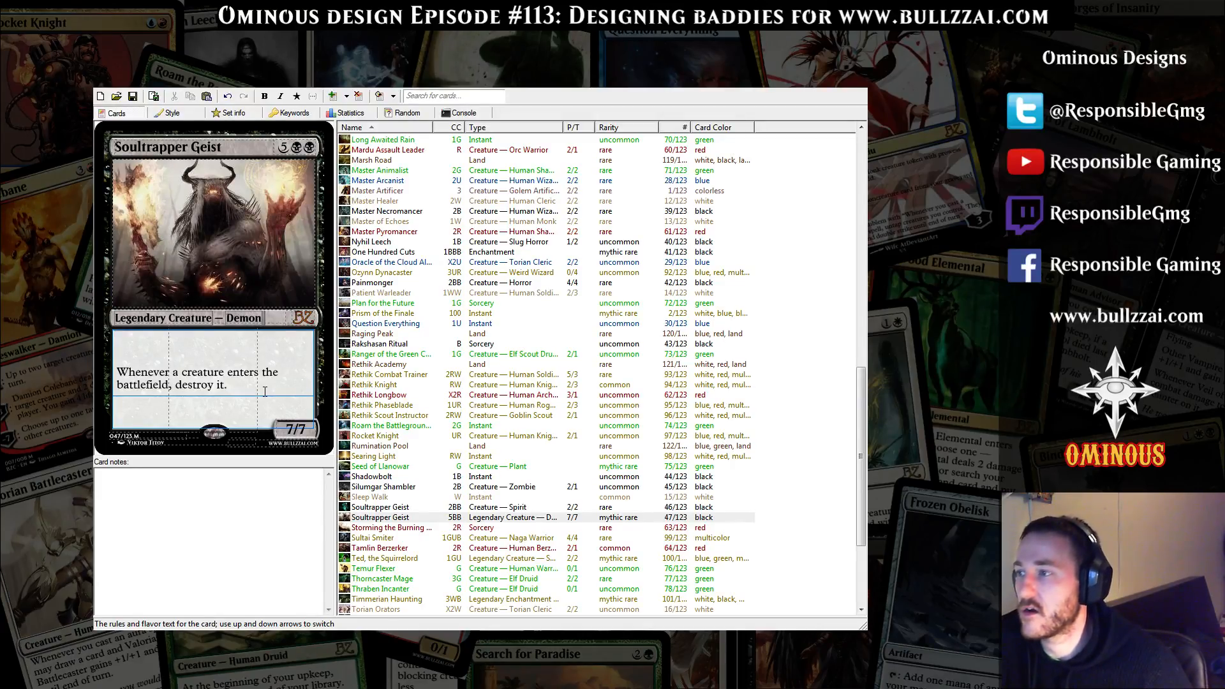
{"action": "left_click", "coordinate": [283, 147]}
{"action": "left_click", "coordinate": [269, 392]}
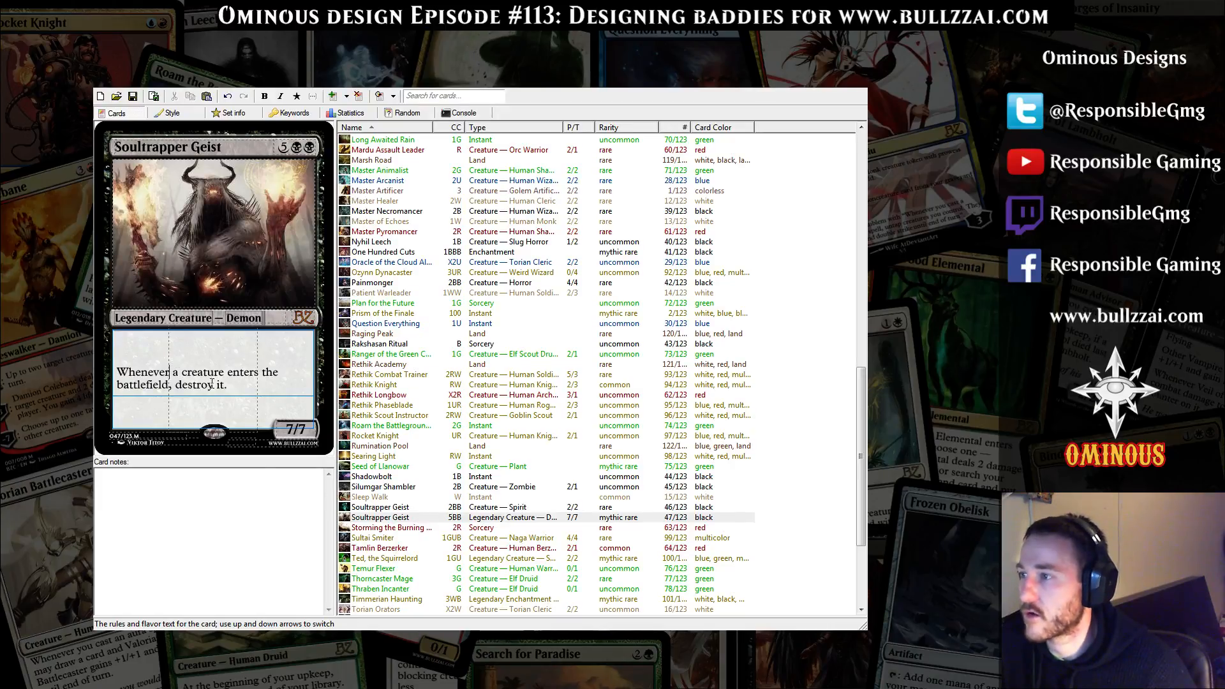
Remove Legendary from the demon card's type line, leaving Creature as the card type
{"action": "left_click", "coordinate": [169, 318]}
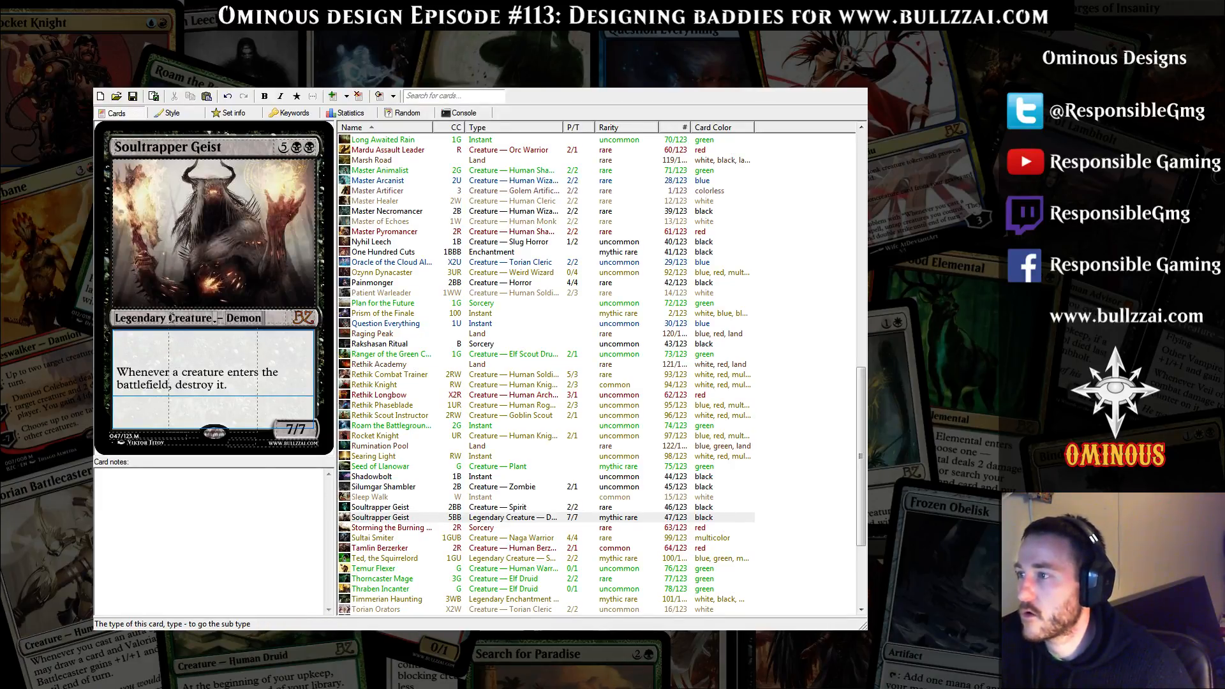
{"action": "key", "text": "ctrl+a"}
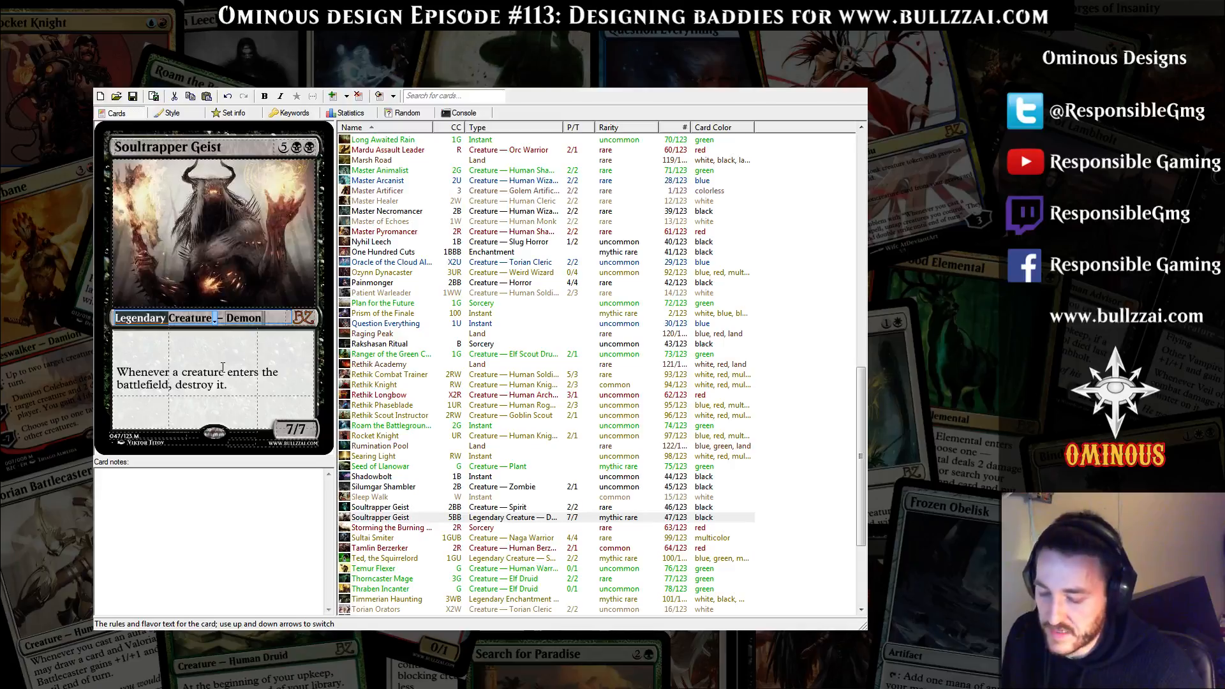
{"action": "key", "text": "BackSpace"}
{"action": "left_click", "coordinate": [272, 393]}
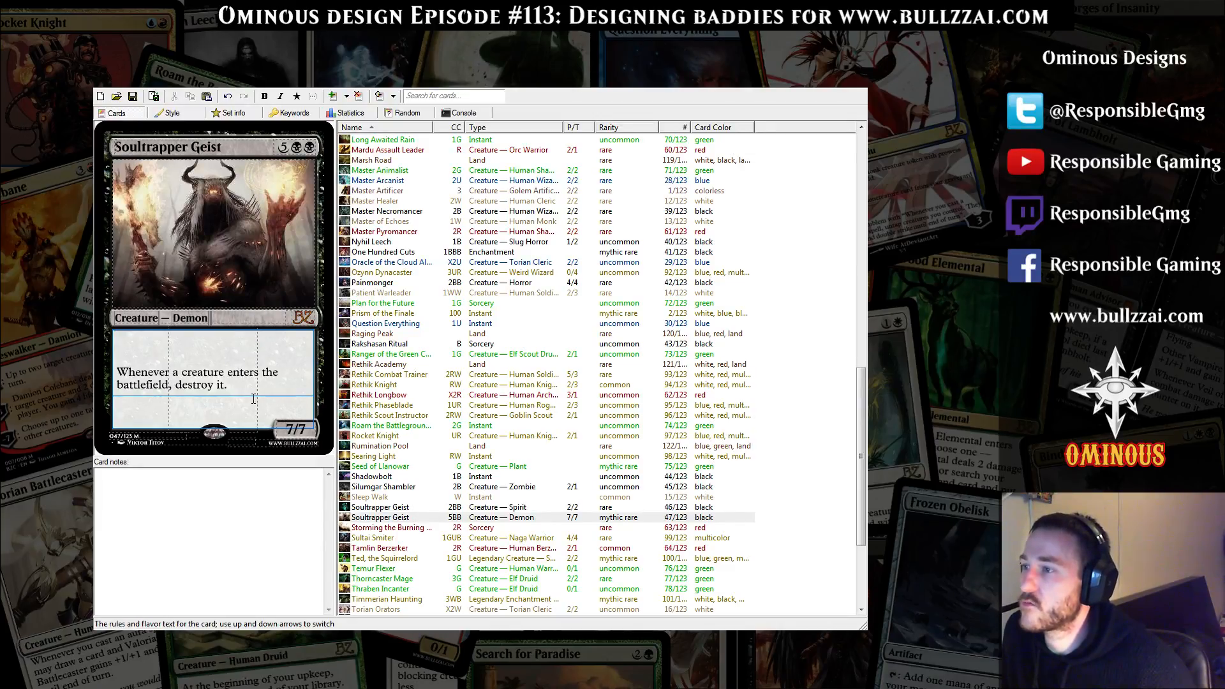
{"action": "left_click", "coordinate": [250, 419]}
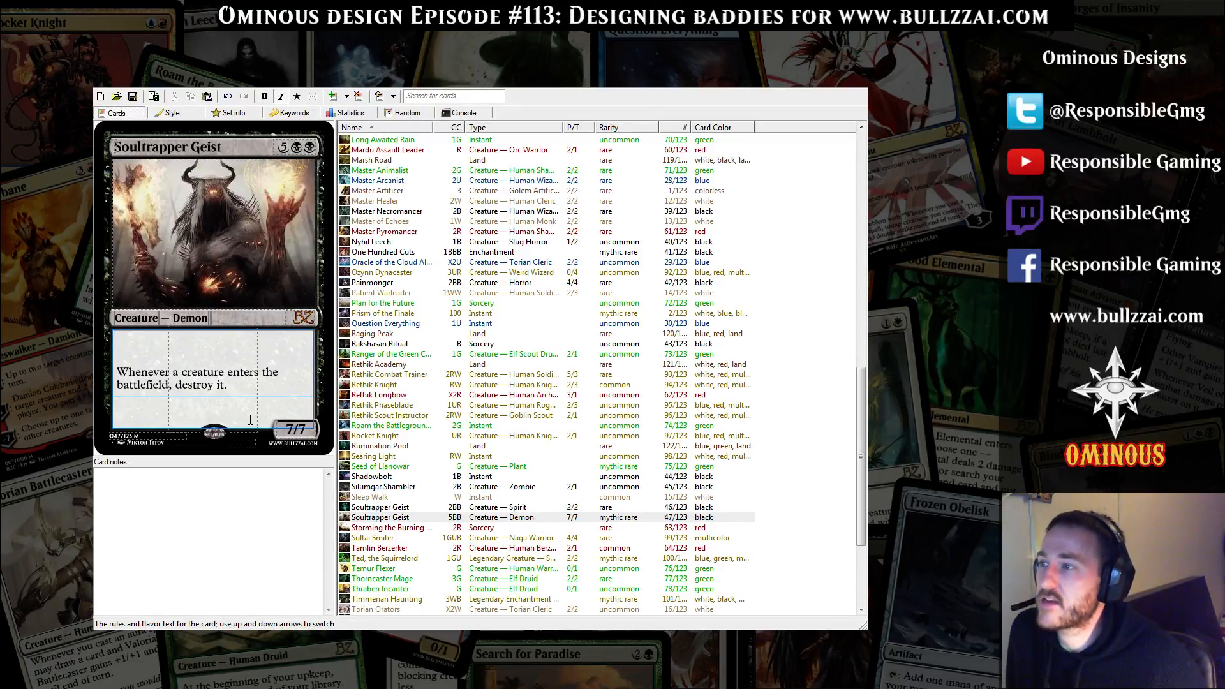
{"action": "key", "text": "Up"}
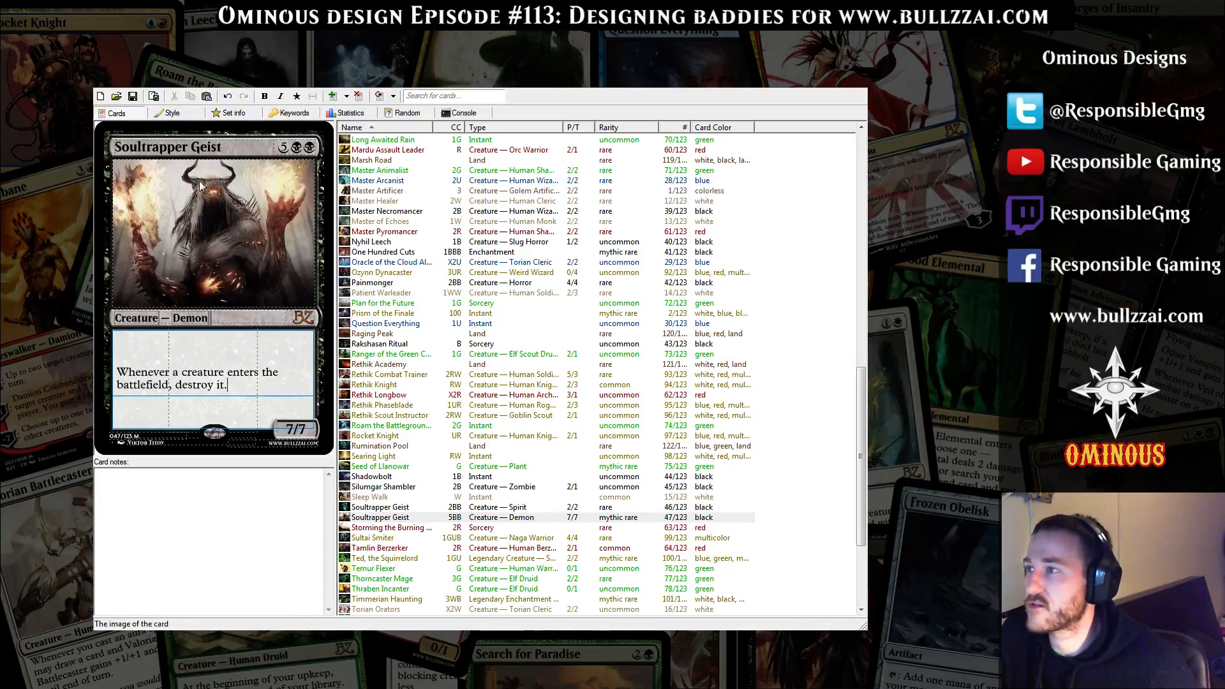
{"action": "left_click_drag", "start_coordinate": [116, 372], "coordinate": [245, 384]}
{"action": "left_click", "coordinate": [246, 385]}
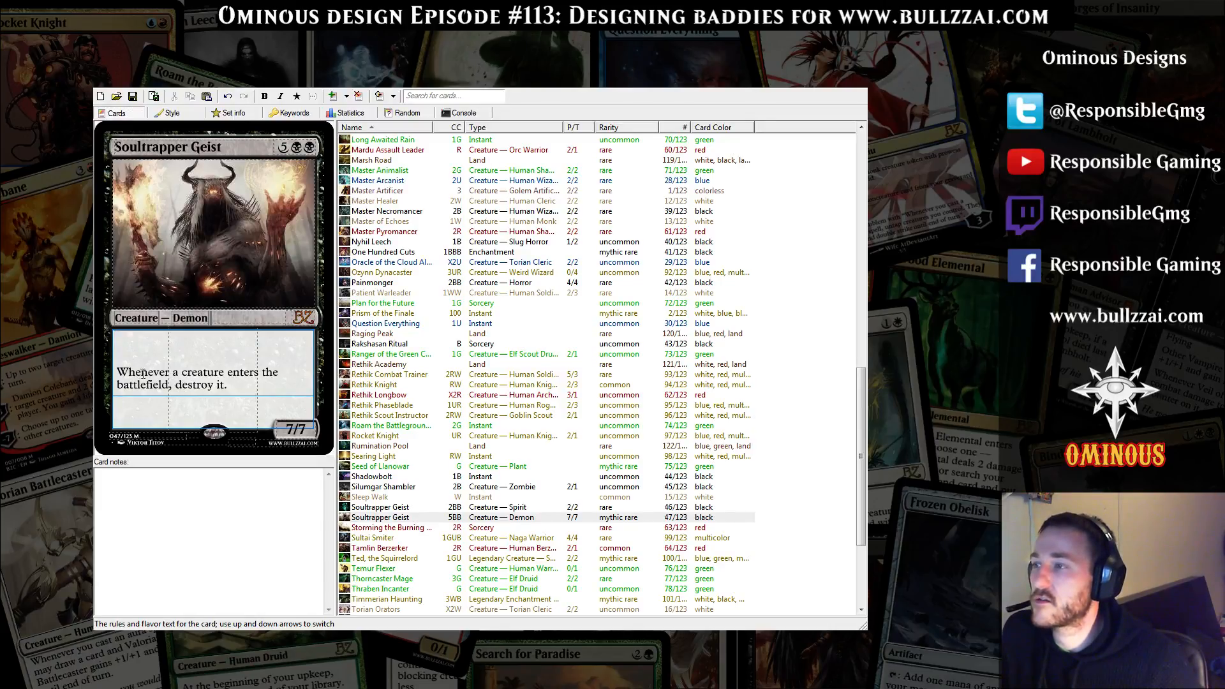
{"action": "mouse_move", "coordinate": [118, 372]}
{"action": "left_mouse_down"}
{"action": "mouse_move", "coordinate": [234, 386]}
{"action": "mouse_move", "coordinate": [125, 372]}
{"action": "left_mouse_up"}
{"action": "left_click", "coordinate": [246, 388]}
{"action": "left_click", "coordinate": [238, 388]}
{"action": "left_click_drag", "start_coordinate": [237, 387], "coordinate": [118, 373]}
{"action": "left_click", "coordinate": [221, 386]}
{"action": "left_click_drag", "start_coordinate": [238, 388], "coordinate": [118, 386]}
{"action": "left_click", "coordinate": [248, 388]}
{"action": "left_click_drag", "start_coordinate": [249, 388], "coordinate": [118, 373]}
{"action": "left_click", "coordinate": [252, 389]}
{"action": "left_click_drag", "start_coordinate": [252, 389], "coordinate": [109, 365]}
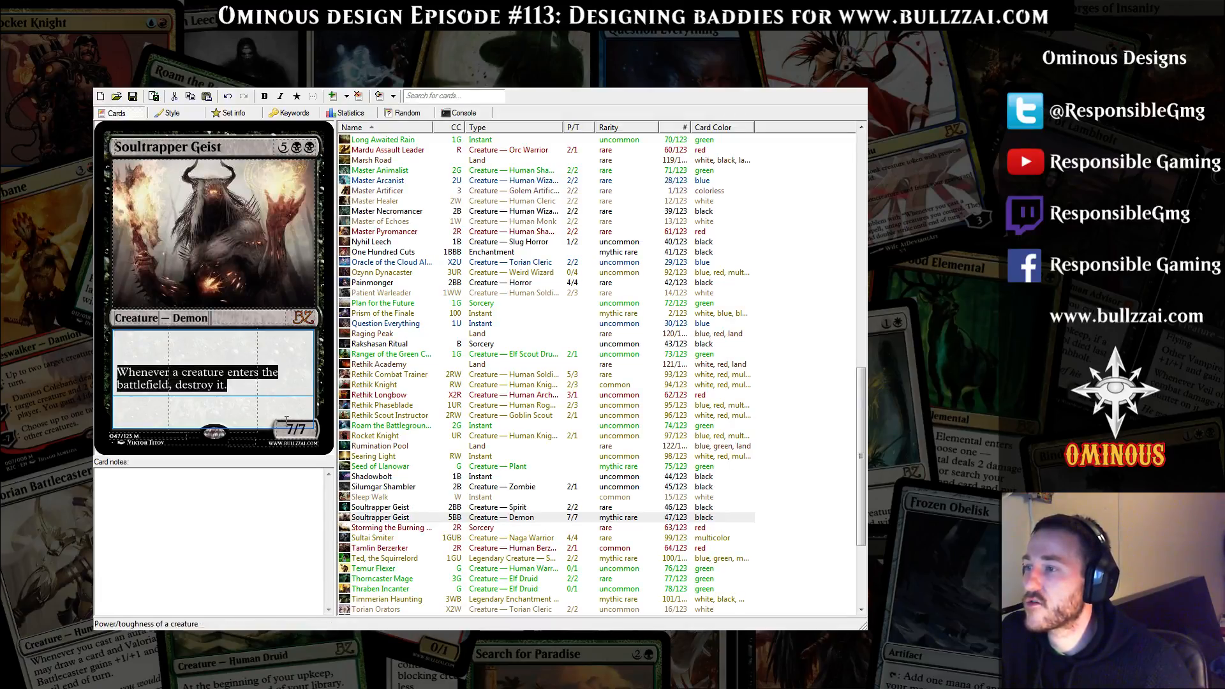
{"action": "left_click", "coordinate": [253, 386]}
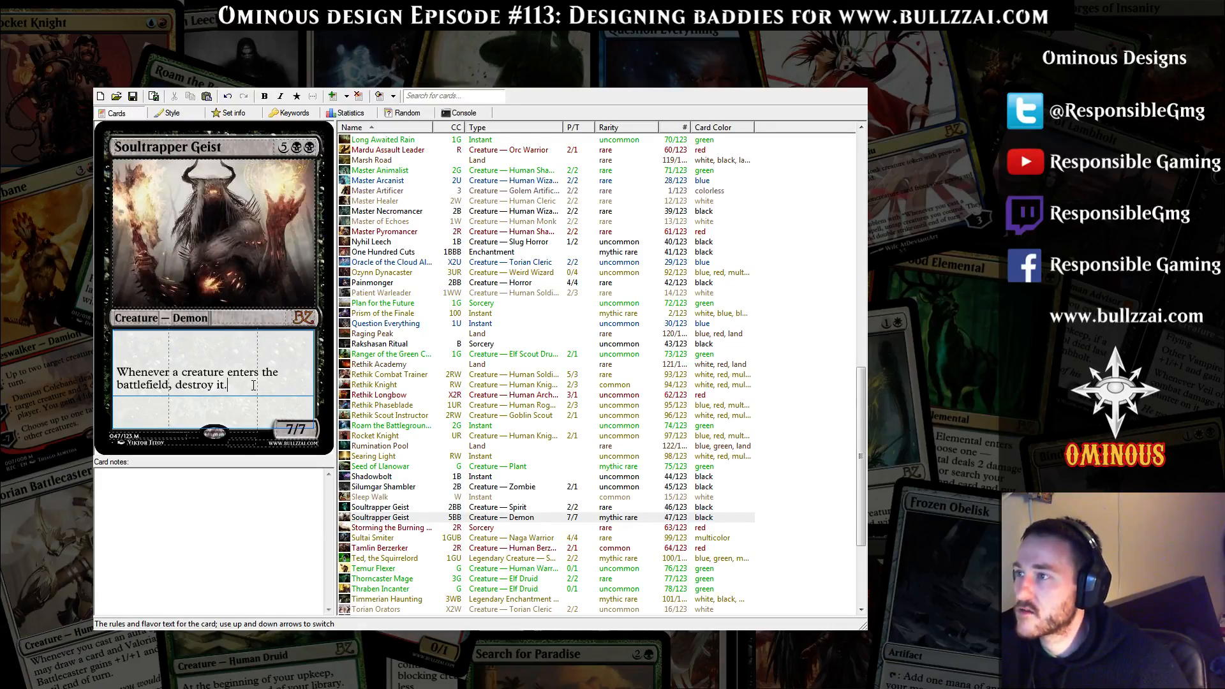
{"action": "left_click", "coordinate": [278, 140]}
{"action": "left_click", "coordinate": [264, 361]}
{"action": "left_click", "coordinate": [240, 391]}
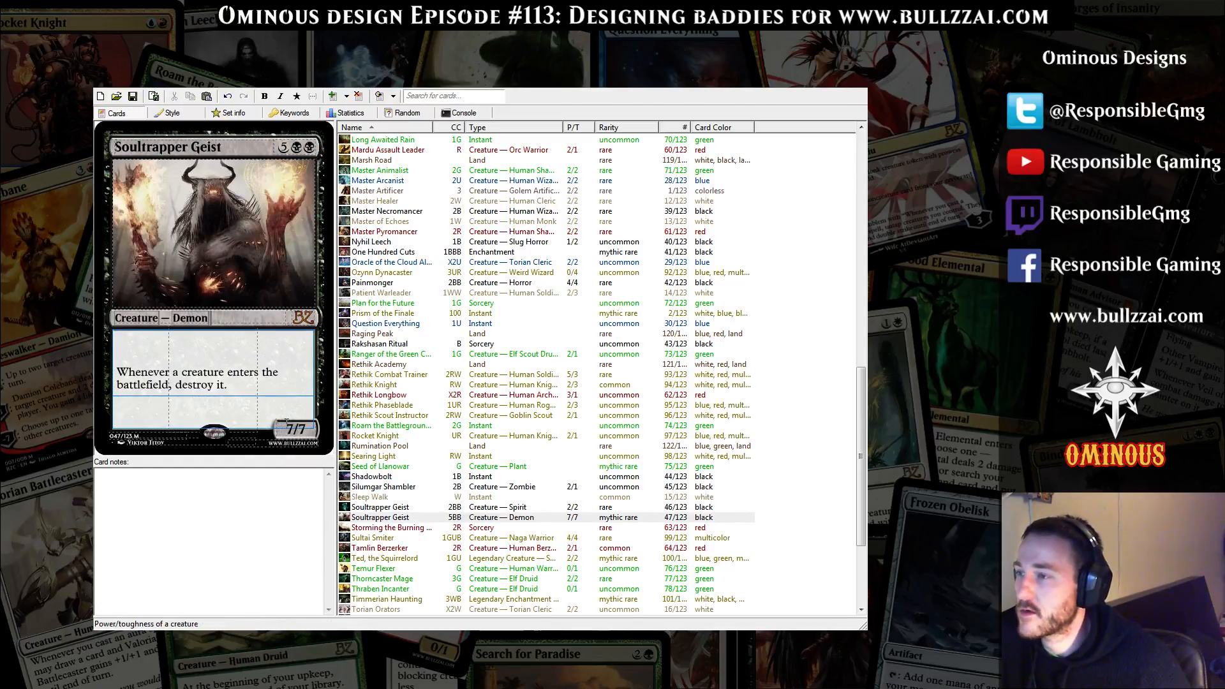
{"action": "left_click_drag", "start_coordinate": [299, 430], "coordinate": [309, 433]}
{"action": "left_click", "coordinate": [235, 384]}
{"action": "left_click_drag", "start_coordinate": [240, 386], "coordinate": [120, 390]}
{"action": "left_click", "coordinate": [229, 385]}
{"action": "left_click_drag", "start_coordinate": [230, 385], "coordinate": [117, 371]}
{"action": "left_click", "coordinate": [248, 389]}
{"action": "left_click_drag", "start_coordinate": [249, 390], "coordinate": [118, 371]}
{"action": "left_click", "coordinate": [234, 375]}
{"action": "left_click_drag", "start_coordinate": [240, 386], "coordinate": [116, 371]}
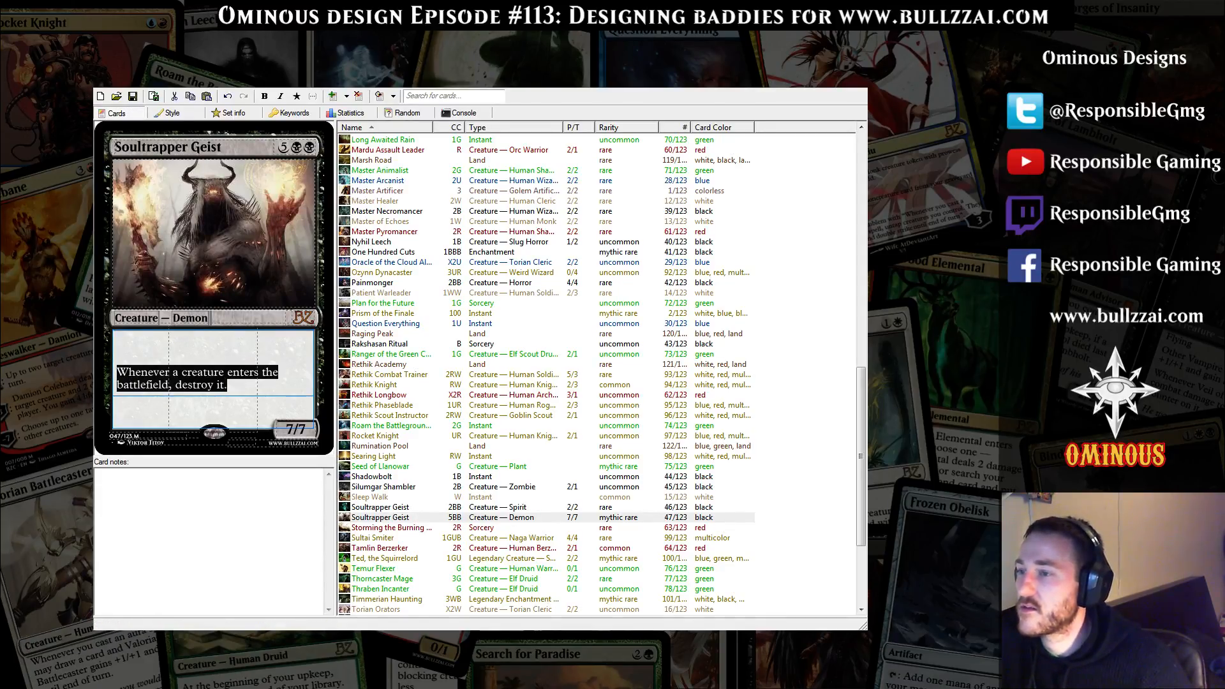
Switch to the Gatherer search results and look through the expensive black creatures near the start of the list for Deathbringer Regent
{"action": "key", "text": "alt+Tab"}
{"action": "scroll", "coordinate": [491, 359], "scroll_direction": "up", "scroll_amount": 20}
{"action": "scroll", "coordinate": [492, 358], "scroll_direction": "up", "scroll_amount": 10}
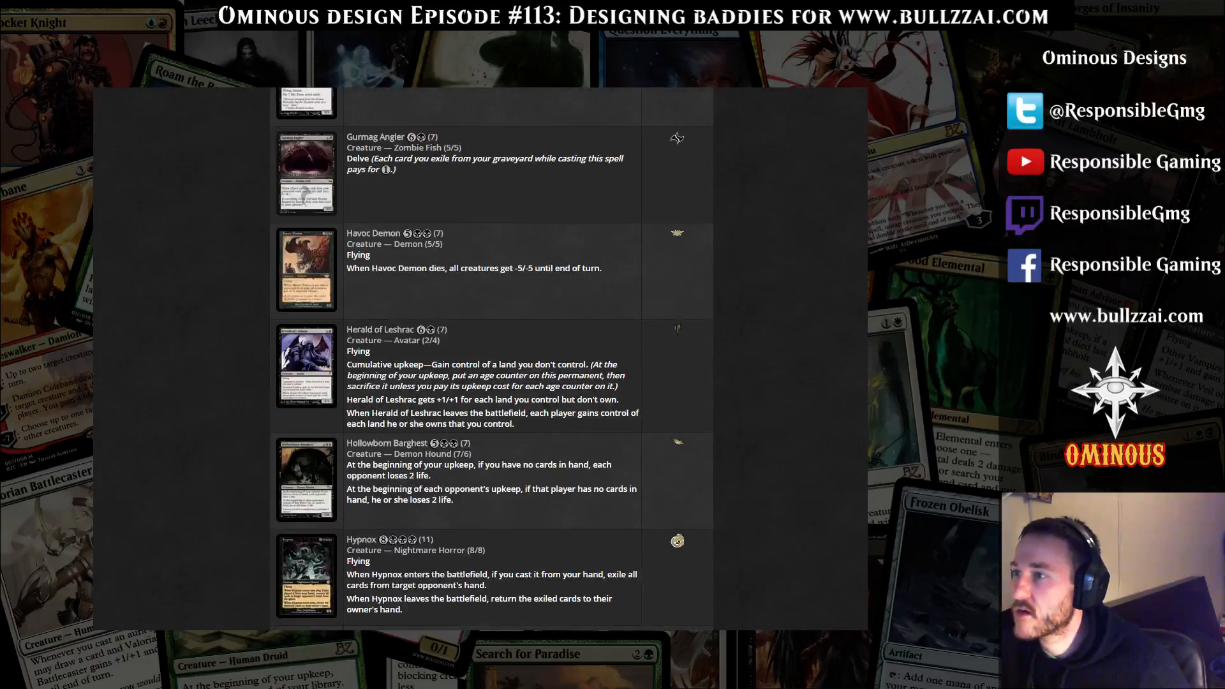
{"action": "scroll", "coordinate": [491, 359], "scroll_direction": "up", "scroll_amount": 20}
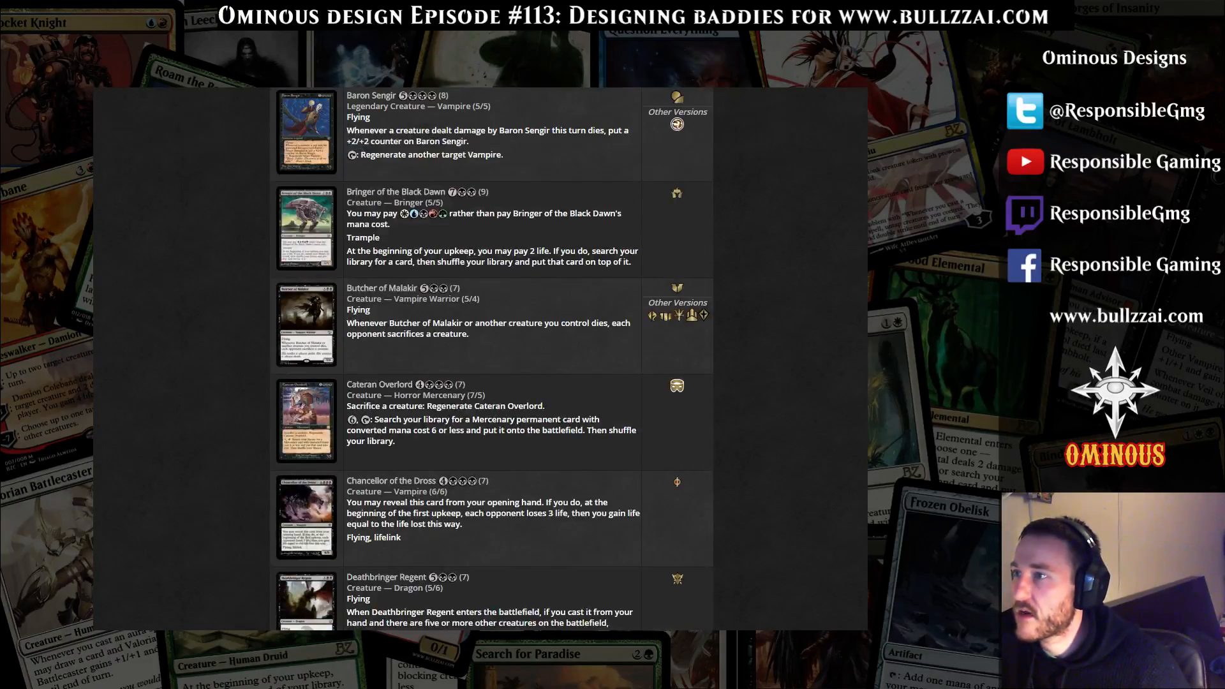
{"action": "scroll", "coordinate": [491, 358], "scroll_direction": "down", "scroll_amount": 5}
{"action": "scroll", "coordinate": [491, 358], "scroll_direction": "up", "scroll_amount": 5}
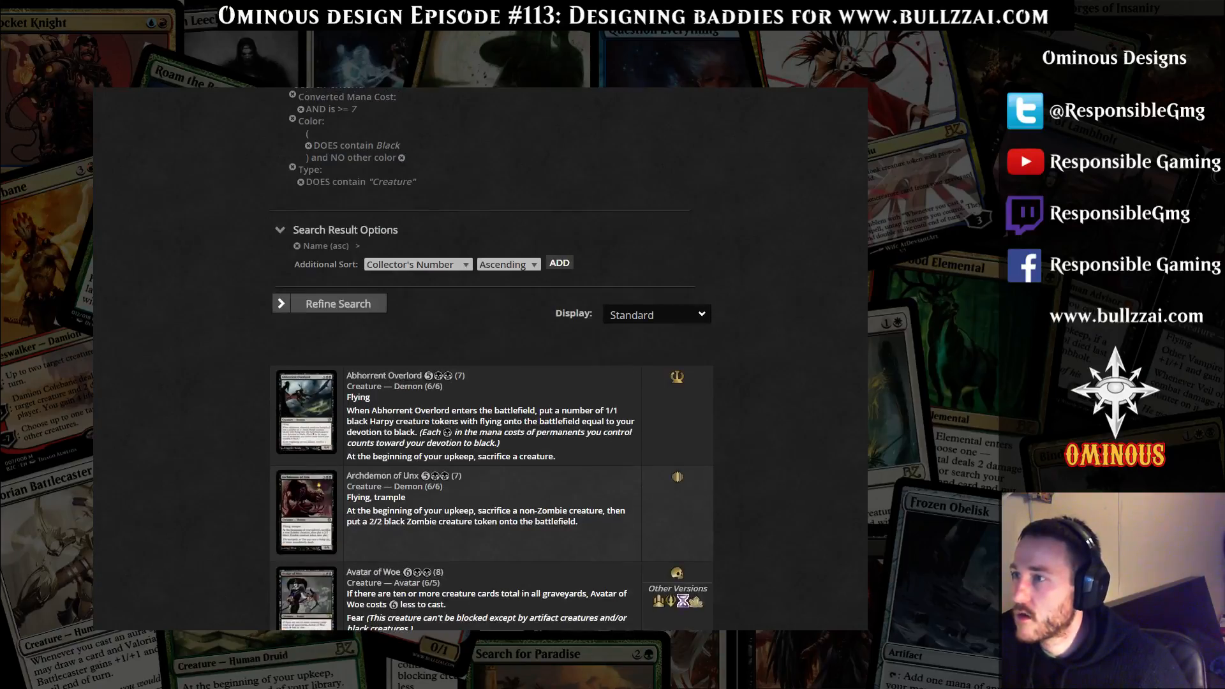
{"action": "scroll", "coordinate": [491, 359], "scroll_direction": "down", "scroll_amount": 10}
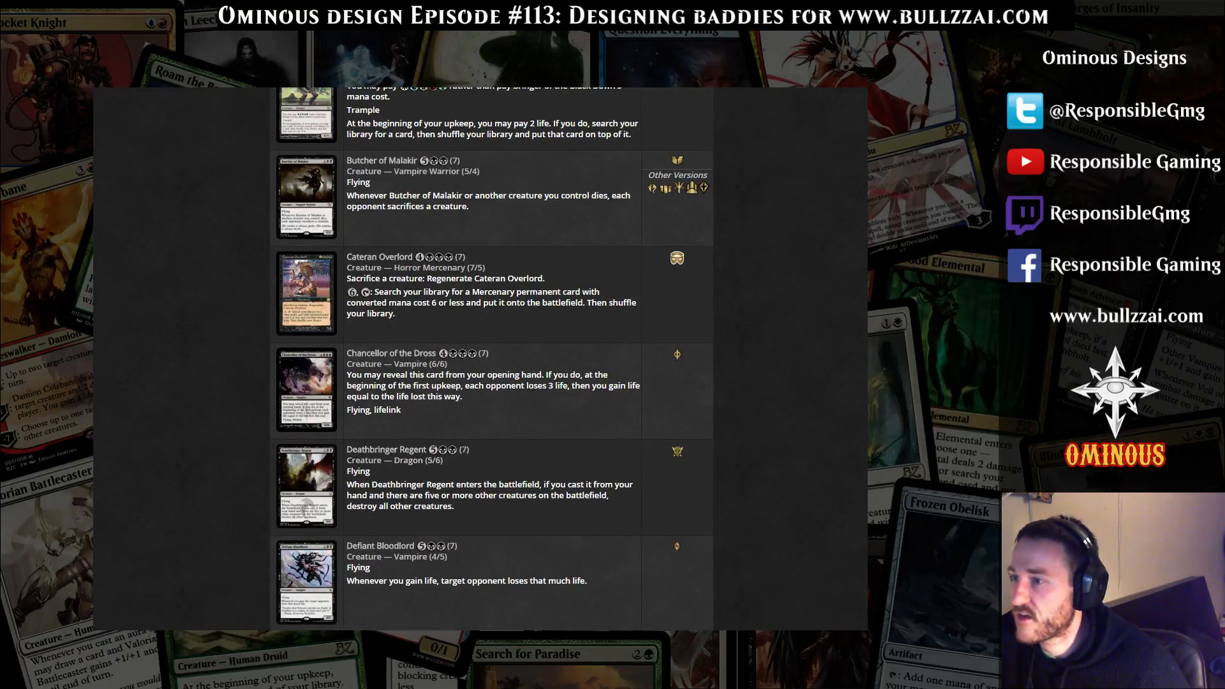
Examine Deathbringer Regent's mana cost and its enters-the-battlefield ability in the Gatherer results
{"action": "left_click_drag", "start_coordinate": [492, 520], "coordinate": [766, 504]}
{"action": "left_click", "coordinate": [549, 511]}
{"action": "left_click_drag", "start_coordinate": [455, 506], "coordinate": [346, 471]}
{"action": "left_click", "coordinate": [498, 511]}
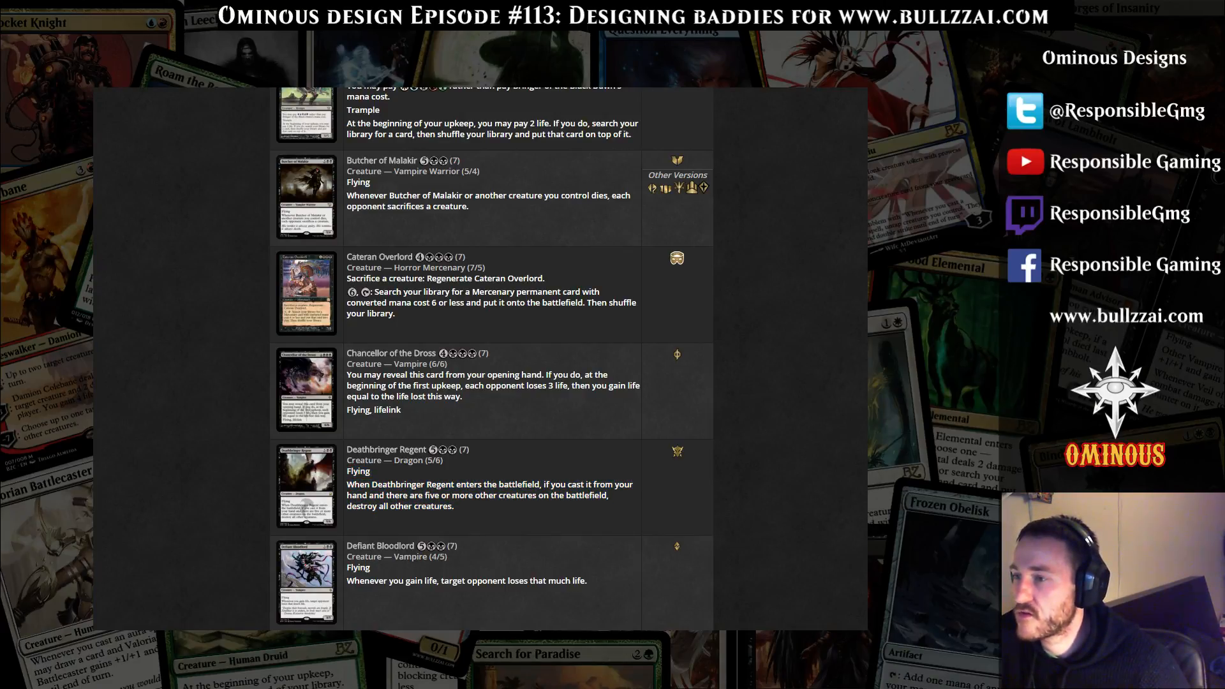
{"action": "left_click_drag", "start_coordinate": [423, 496], "coordinate": [451, 495]}
{"action": "left_click", "coordinate": [451, 496]}
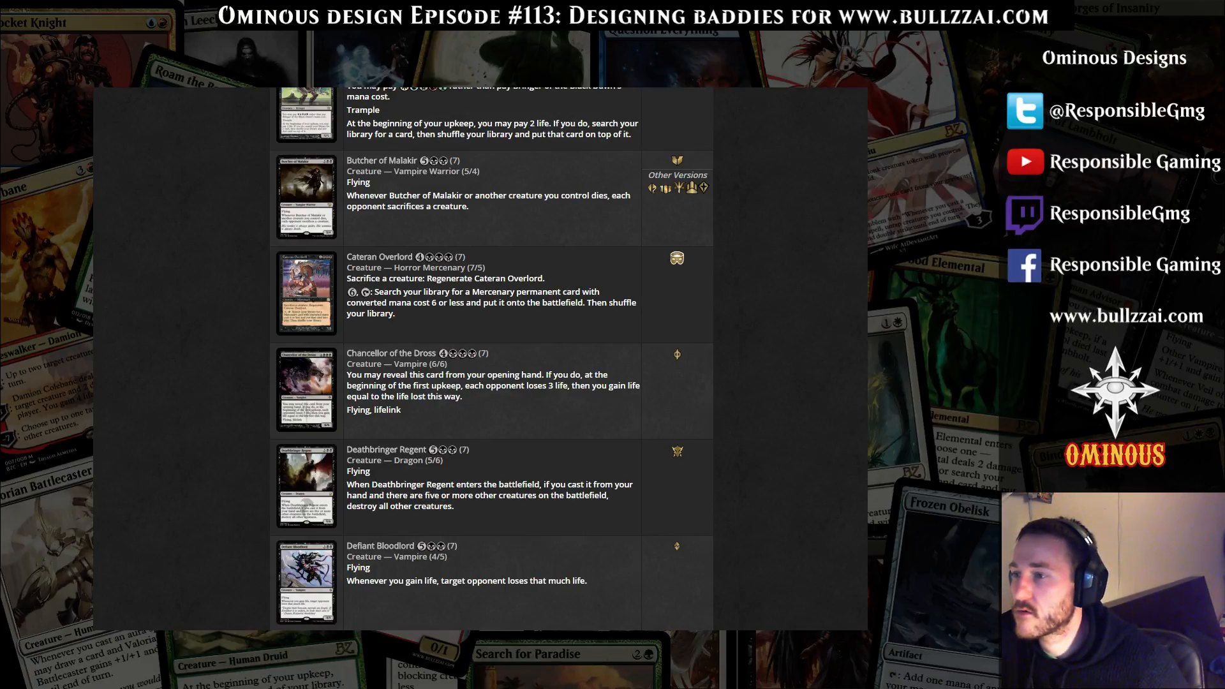
{"action": "left_click_drag", "start_coordinate": [471, 450], "coordinate": [425, 450]}
{"action": "left_click", "coordinate": [454, 506]}
{"action": "left_click_drag", "start_coordinate": [455, 507], "coordinate": [375, 410]}
{"action": "left_click", "coordinate": [376, 412]}
{"action": "left_click_drag", "start_coordinate": [455, 507], "coordinate": [410, 495]}
{"action": "left_click", "coordinate": [410, 497]}
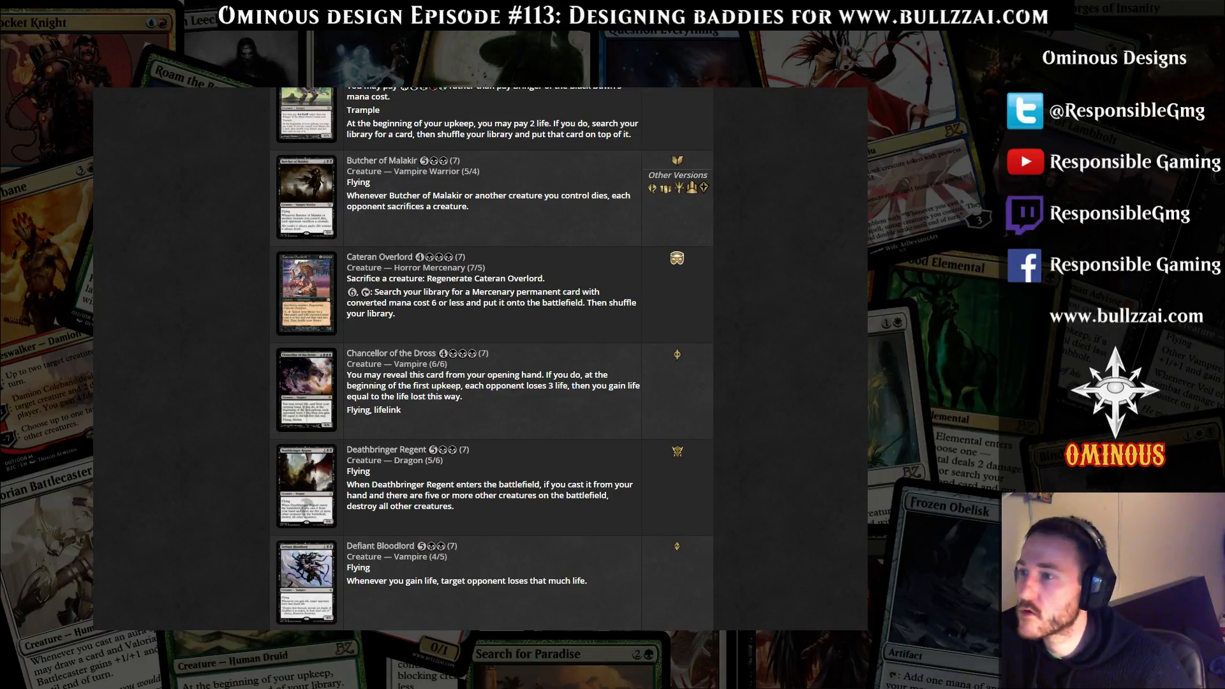
Reread Deathbringer Regent's full rules text, covering Flying and the condition for destroying all other creatures
{"action": "left_click_drag", "start_coordinate": [454, 507], "coordinate": [346, 485]}
{"action": "left_click", "coordinate": [347, 485]}
{"action": "left_click_drag", "start_coordinate": [454, 507], "coordinate": [346, 471]}
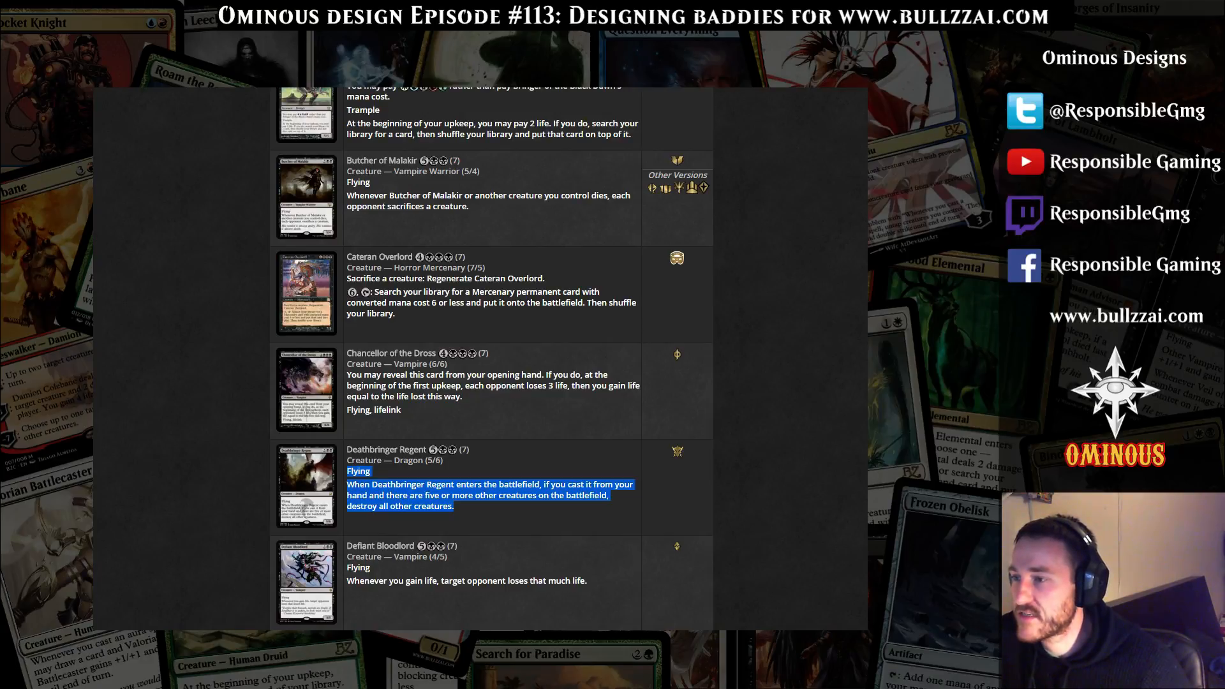
{"action": "left_click", "coordinate": [347, 472]}
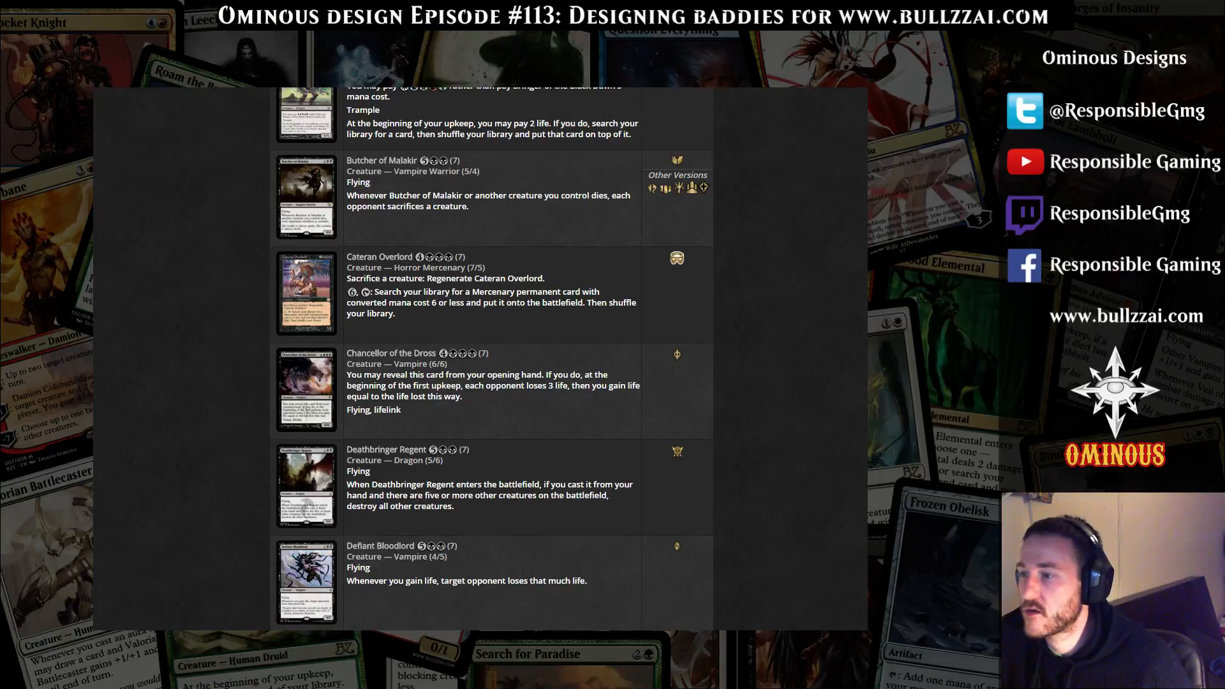
{"action": "left_click_drag", "start_coordinate": [348, 473], "coordinate": [504, 495]}
{"action": "left_click", "coordinate": [404, 486]}
{"action": "left_click_drag", "start_coordinate": [404, 486], "coordinate": [348, 473]}
{"action": "left_click", "coordinate": [357, 476]}
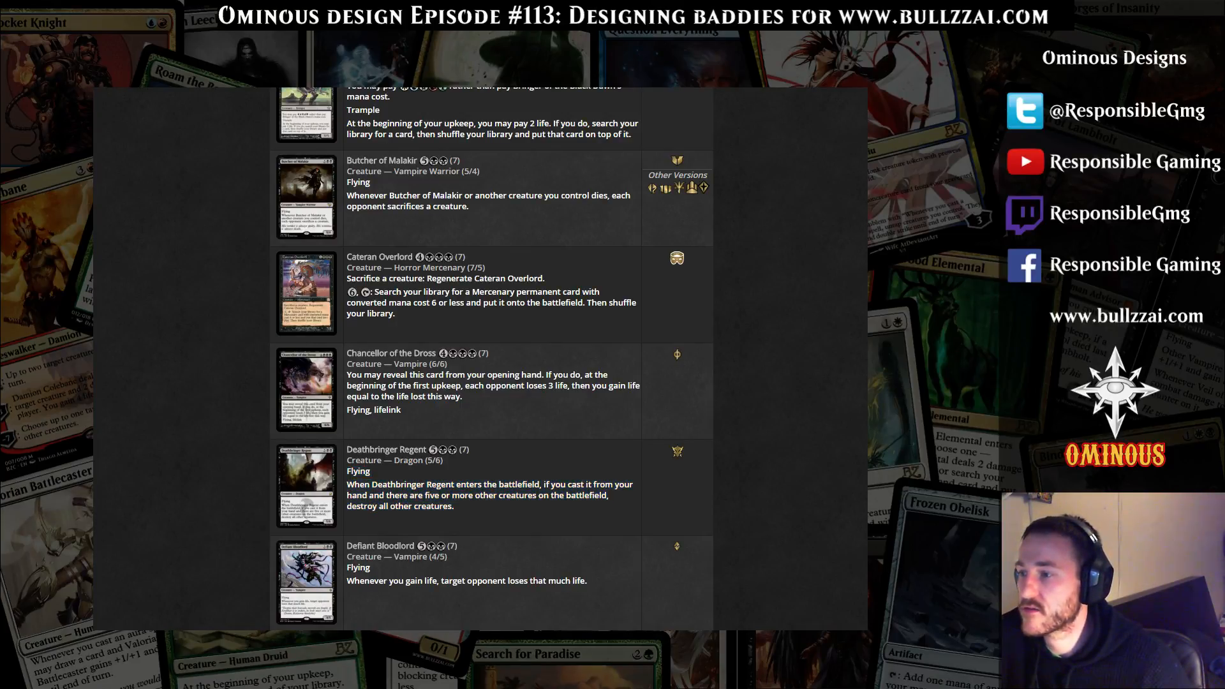
Switch to Magic Set Editor and open the image chooser for the demon card's art
{"action": "key", "text": "alt+Tab"}
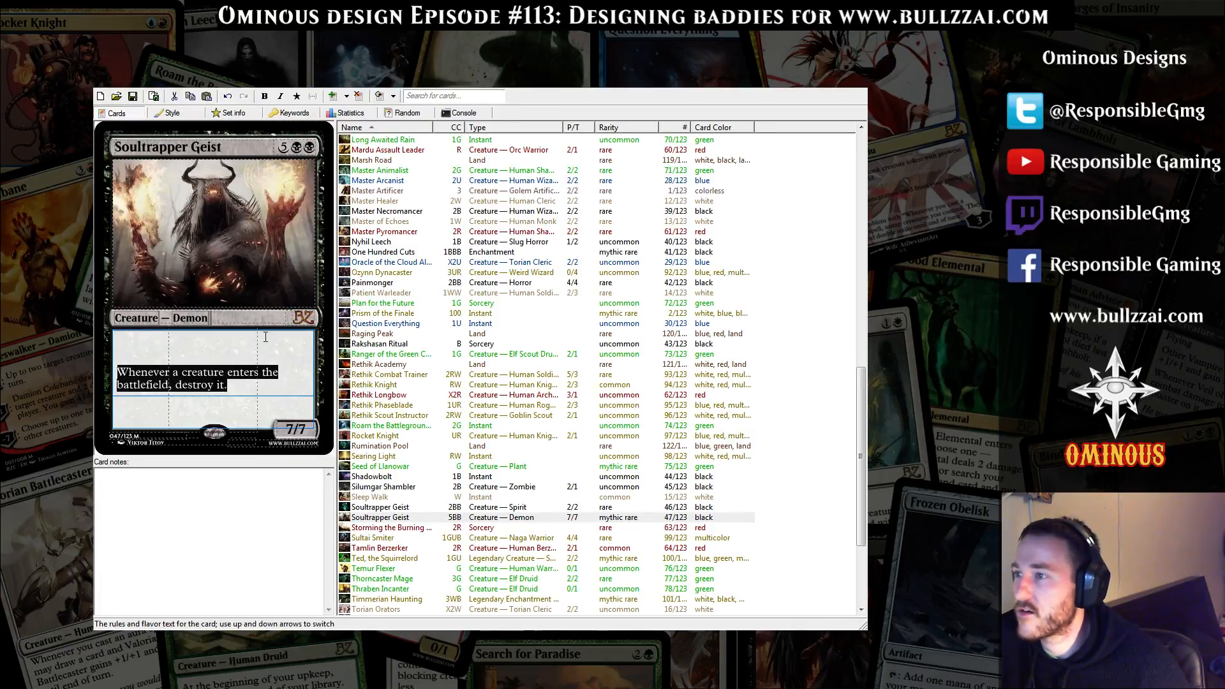
{"action": "key", "text": "End"}
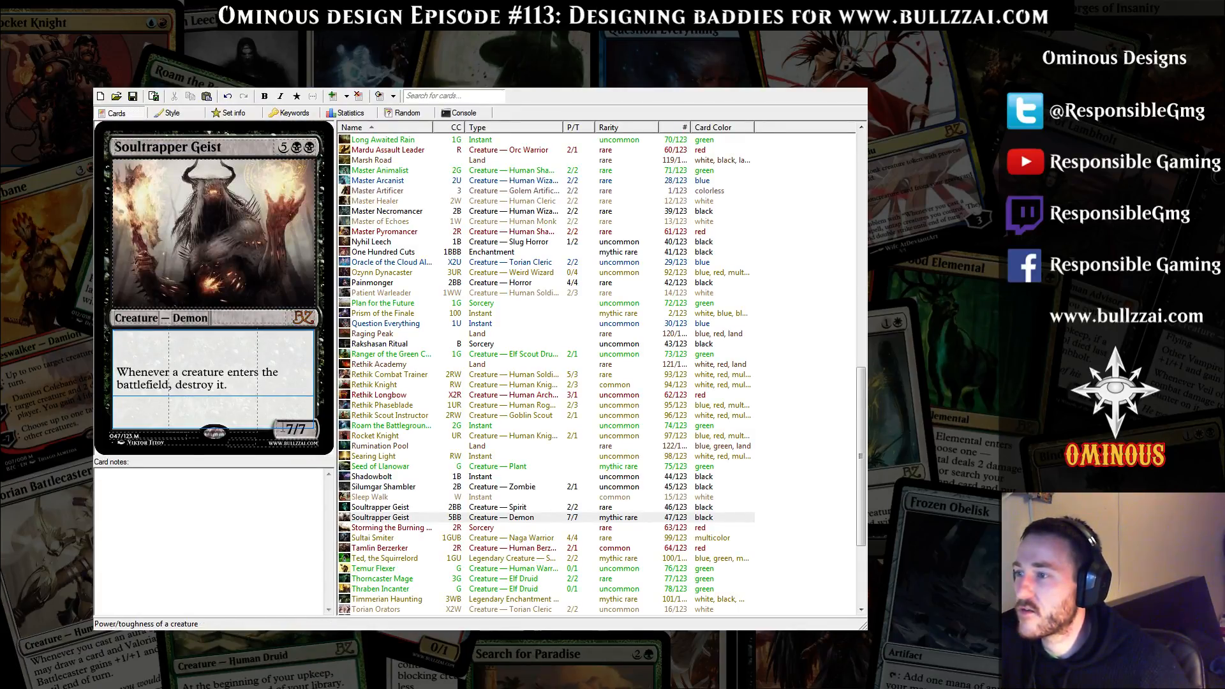
{"action": "double_click", "coordinate": [239, 242]}
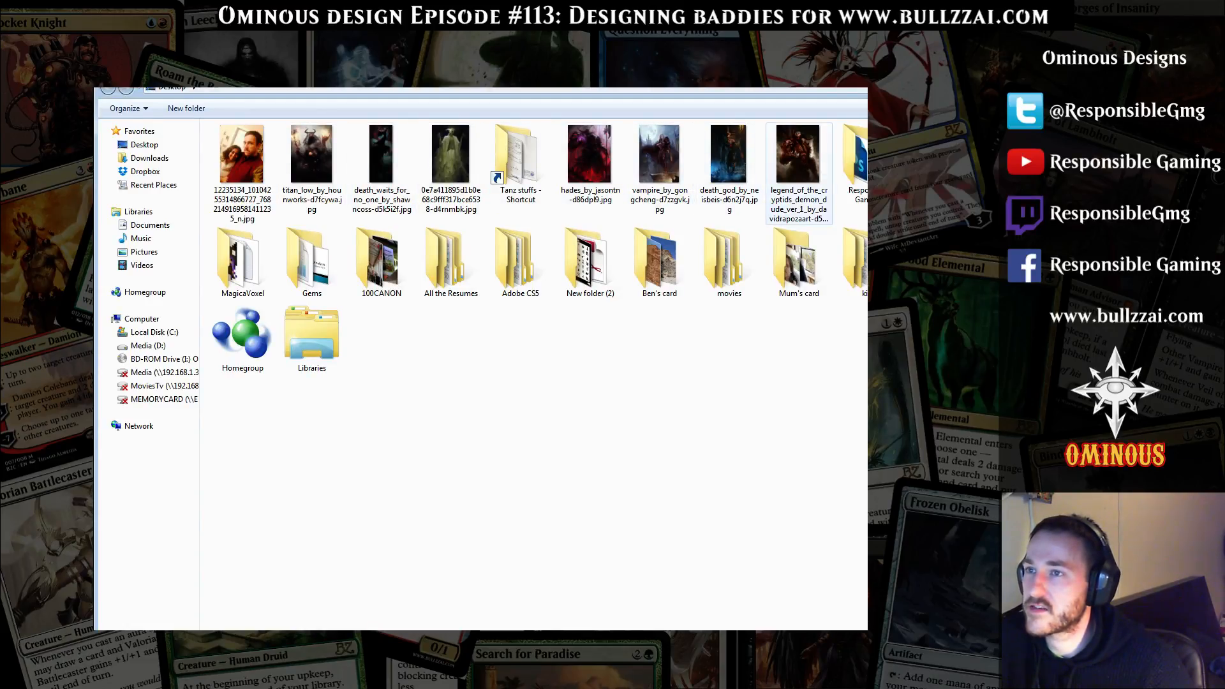
Switch to the browser, go to DeviantArt and search it for demon artwork
{"action": "key", "text": "alt+Tab"}
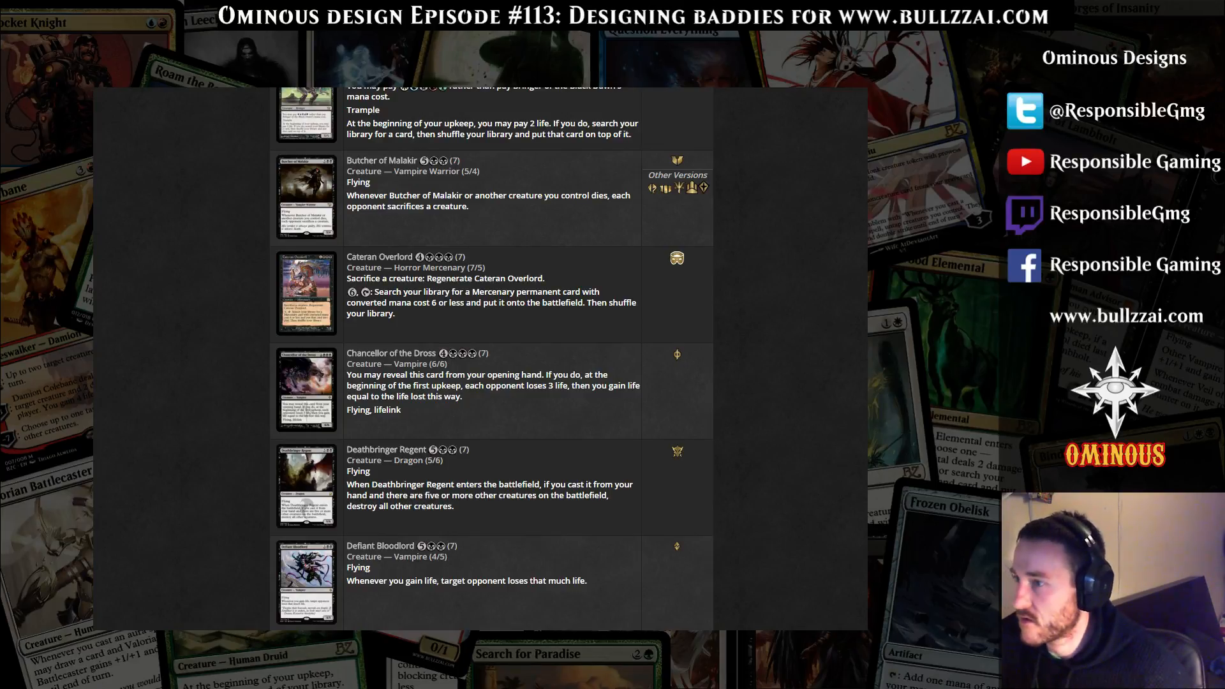
{"action": "key", "text": "ctrl+l"}
{"action": "type", "text": "deviant"}
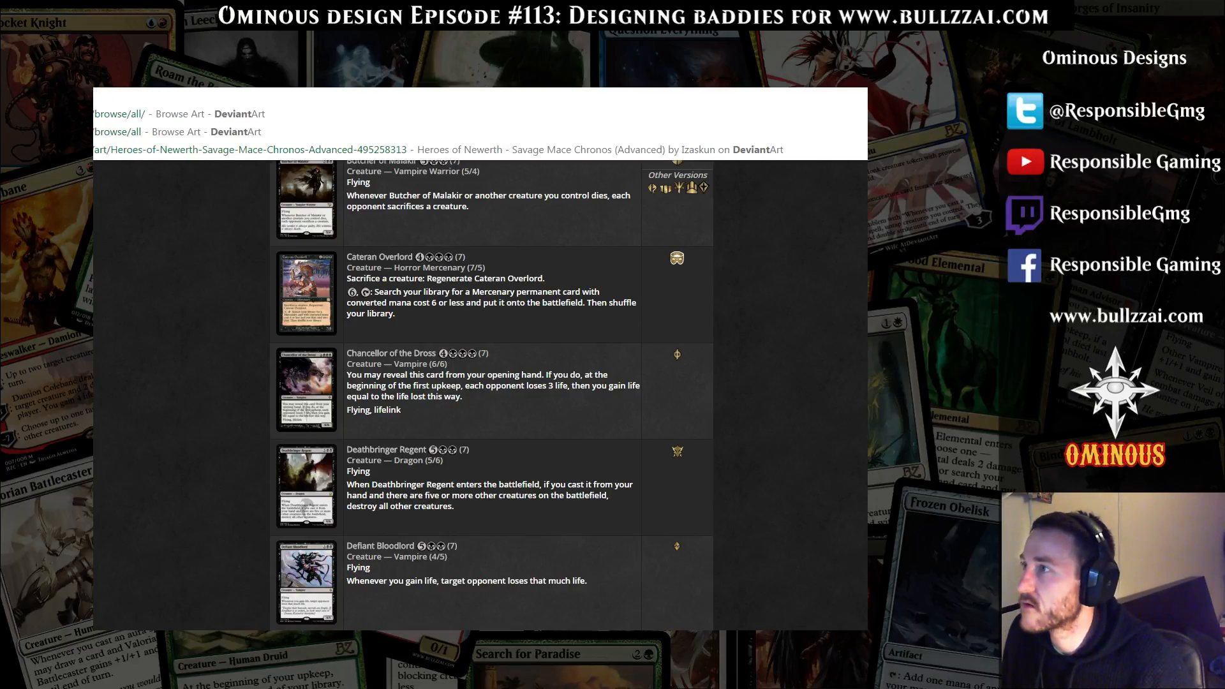
{"action": "key", "text": "Return"}
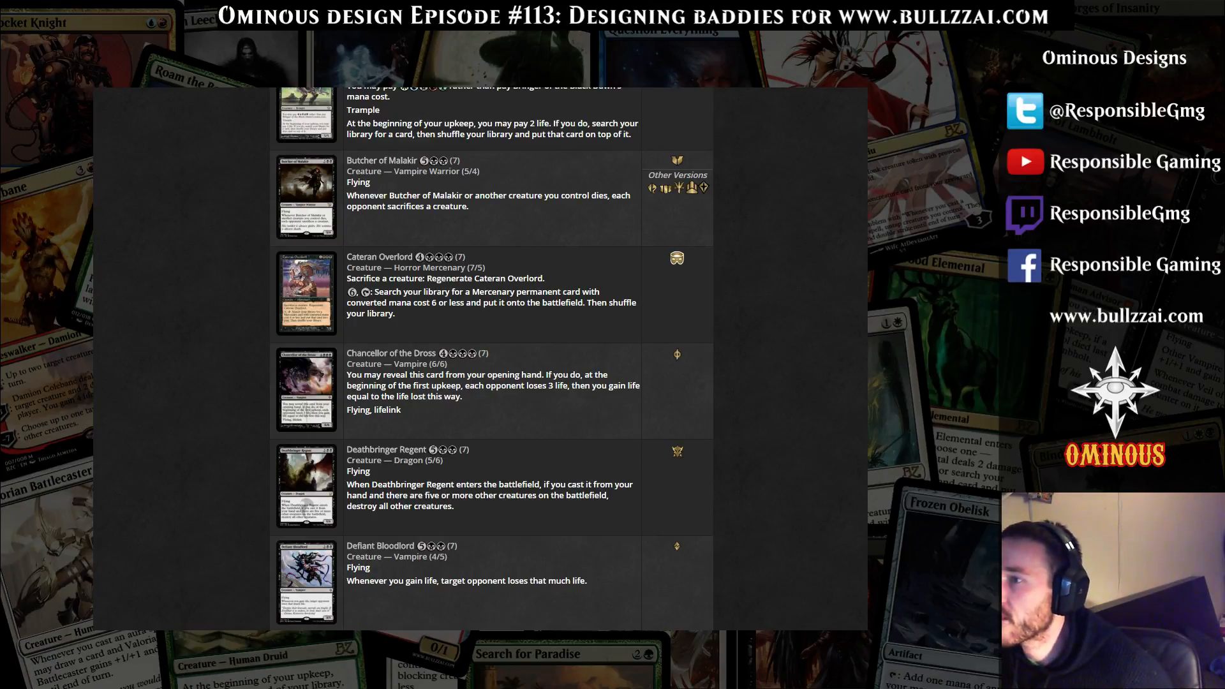
{"action": "key", "text": "alt+Tab"}
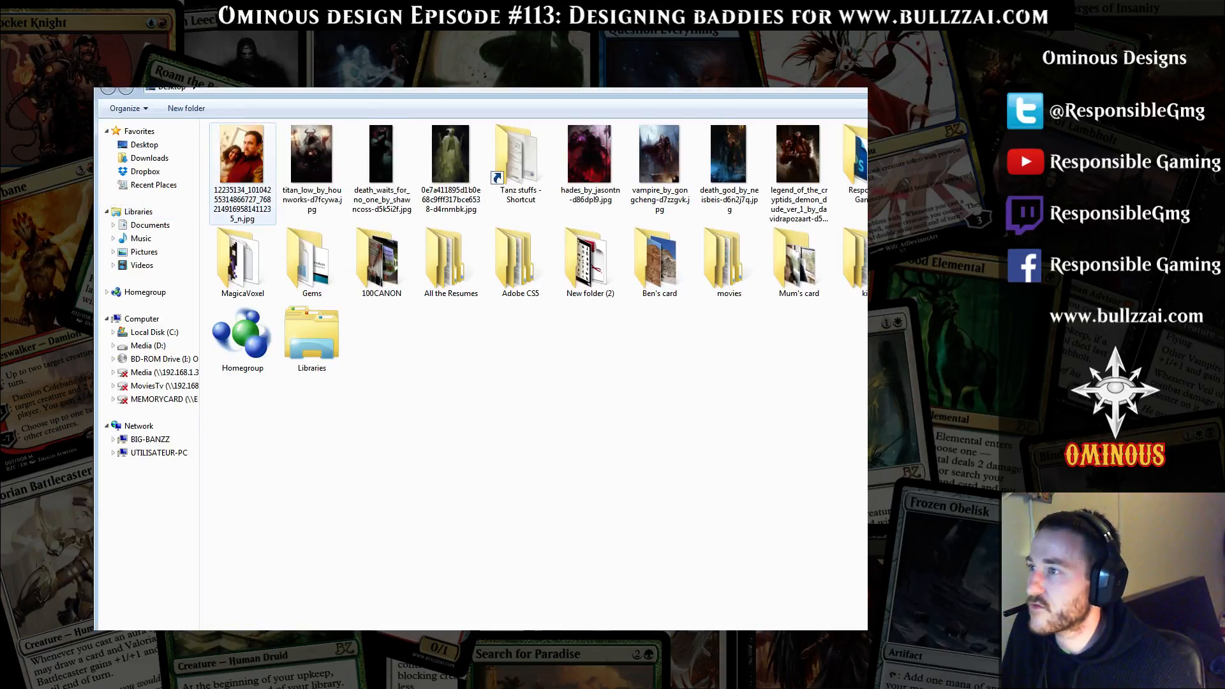
{"action": "key", "text": "alt+Tab"}
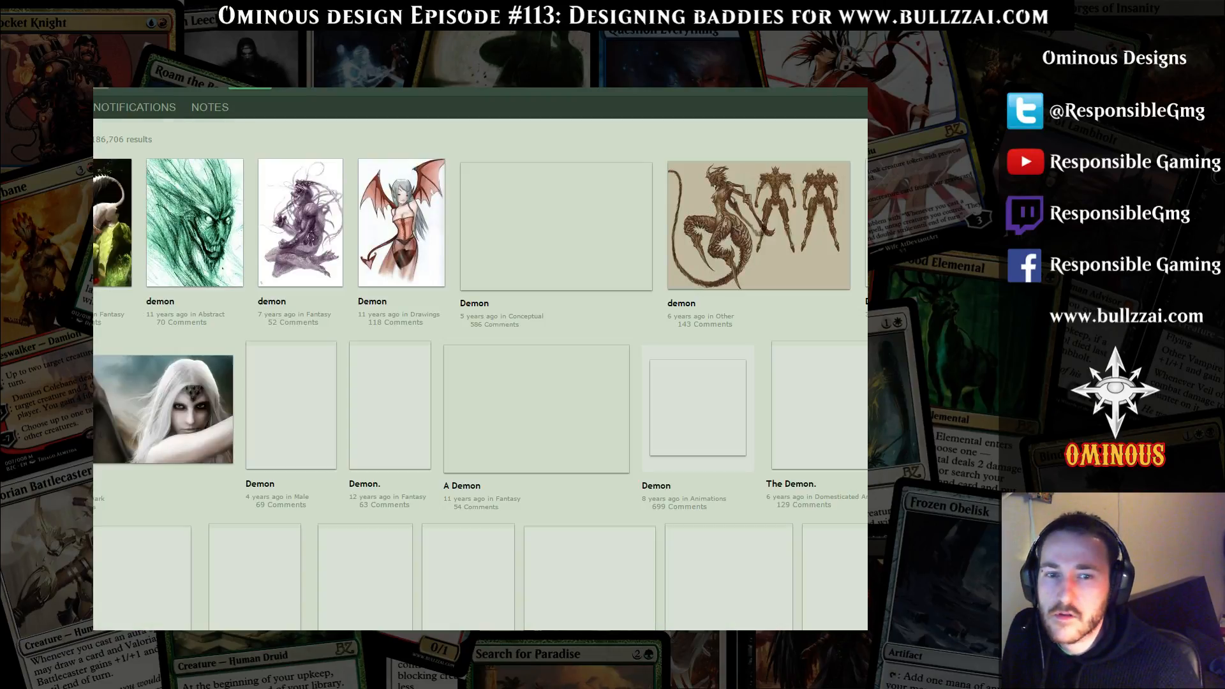
Look through the DeviantArt demon results for a dark, imposing demon that suits the card
{"action": "scroll", "coordinate": [480, 358], "scroll_direction": "down", "scroll_amount": 2}
{"action": "scroll", "coordinate": [480, 359], "scroll_direction": "down", "scroll_amount": 8}
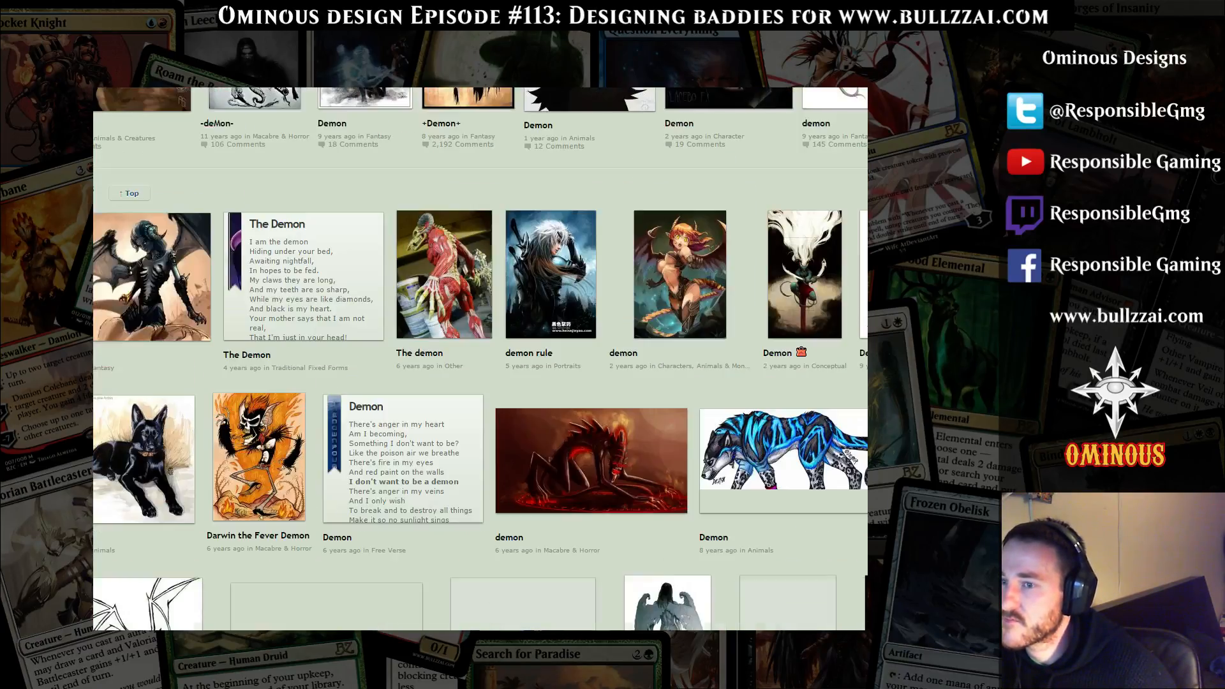
{"action": "scroll", "coordinate": [480, 359], "scroll_direction": "down", "scroll_amount": 12}
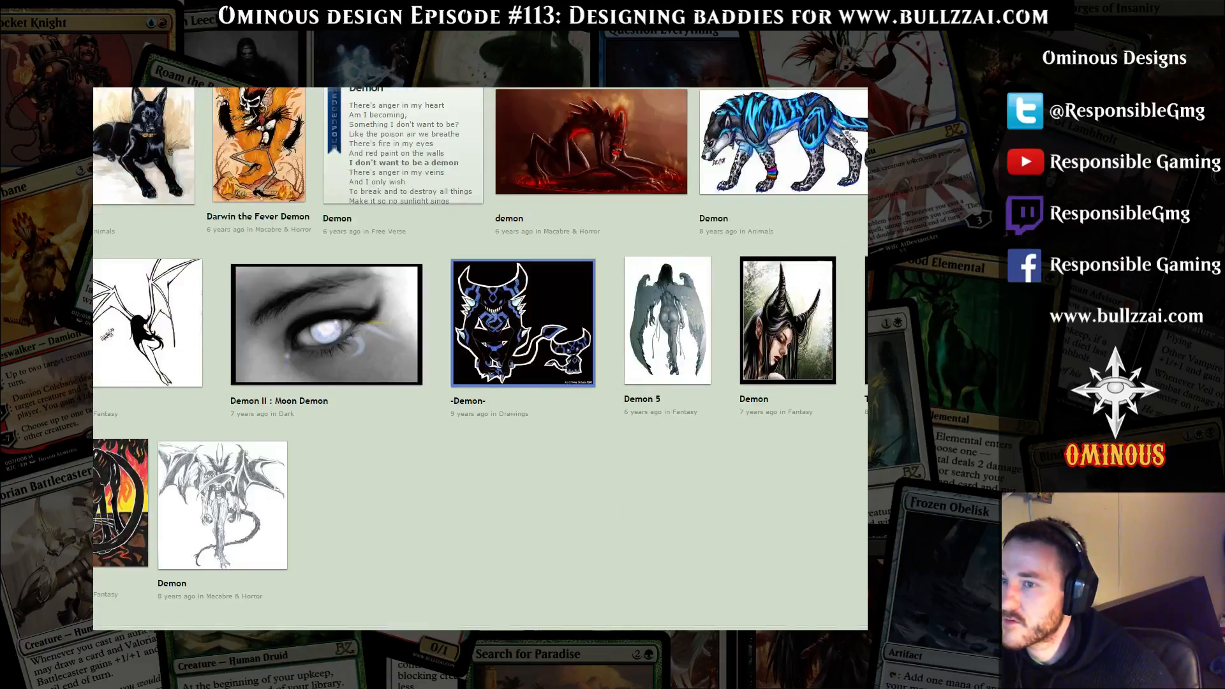
{"action": "scroll", "coordinate": [480, 359], "scroll_direction": "down", "scroll_amount": 2}
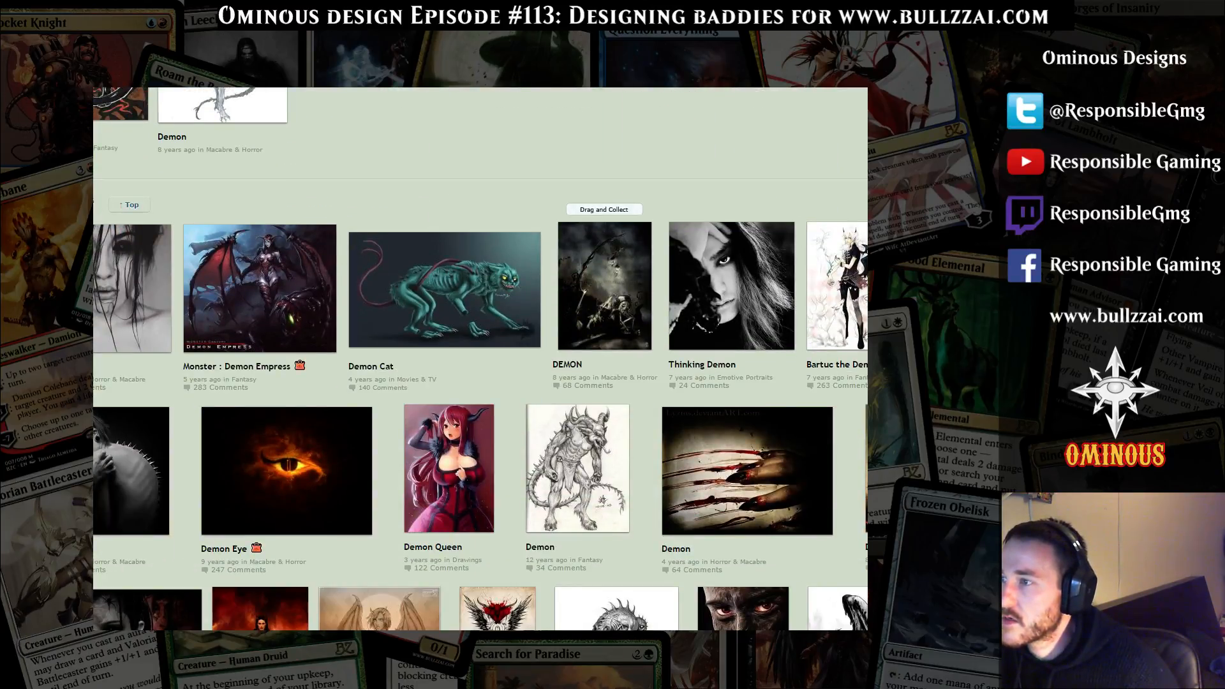
{"action": "scroll", "coordinate": [480, 359], "scroll_direction": "down", "scroll_amount": 10}
{"action": "scroll", "coordinate": [480, 358], "scroll_direction": "up", "scroll_amount": 5}
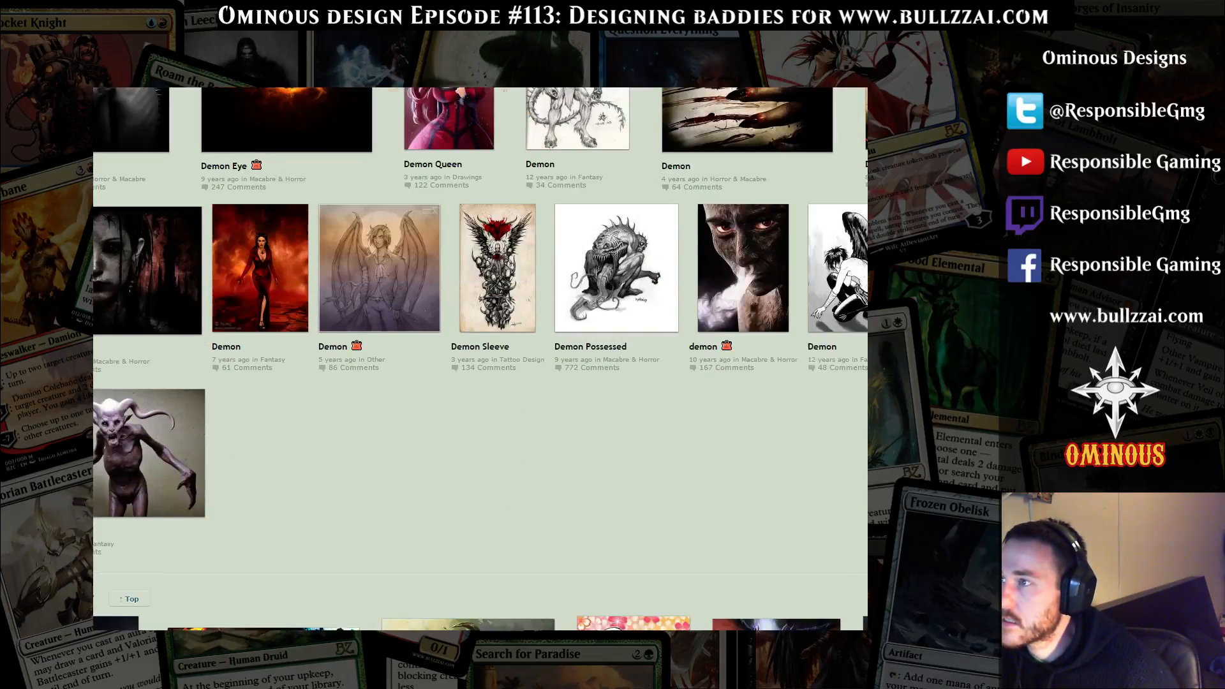
{"action": "scroll", "coordinate": [479, 359], "scroll_direction": "down", "scroll_amount": 8}
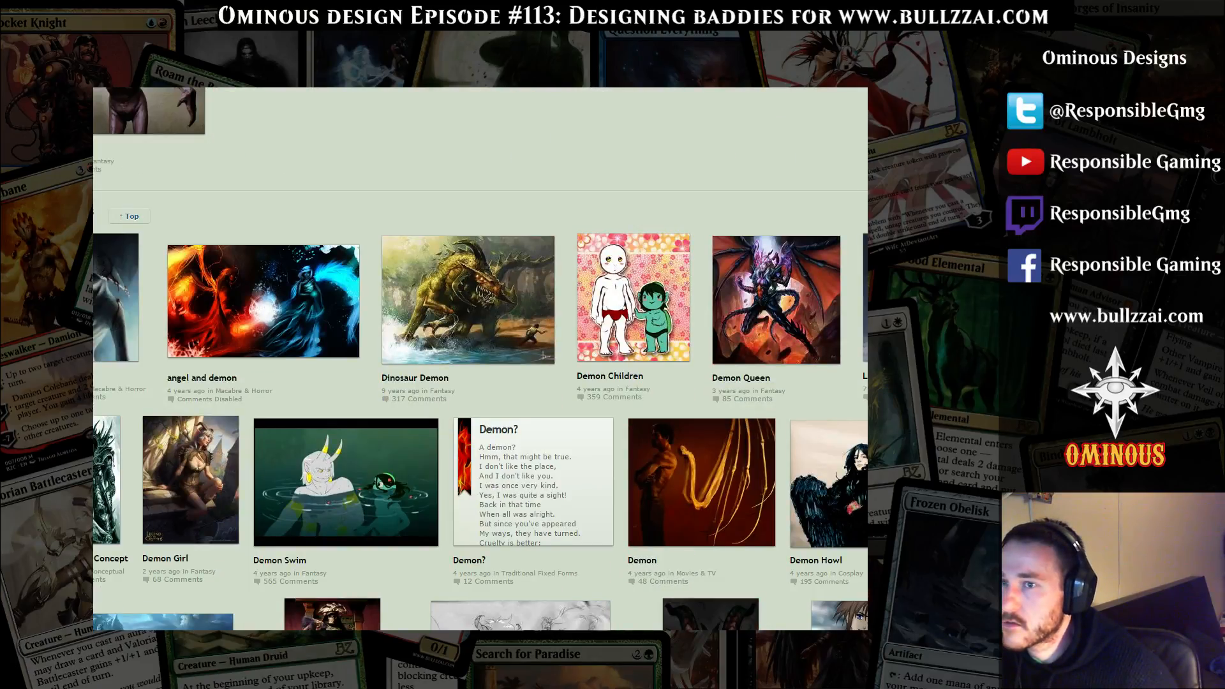
{"action": "scroll", "coordinate": [702, 415], "scroll_direction": "down", "scroll_amount": 5}
{"action": "scroll", "coordinate": [702, 415], "scroll_direction": "up", "scroll_amount": 4}
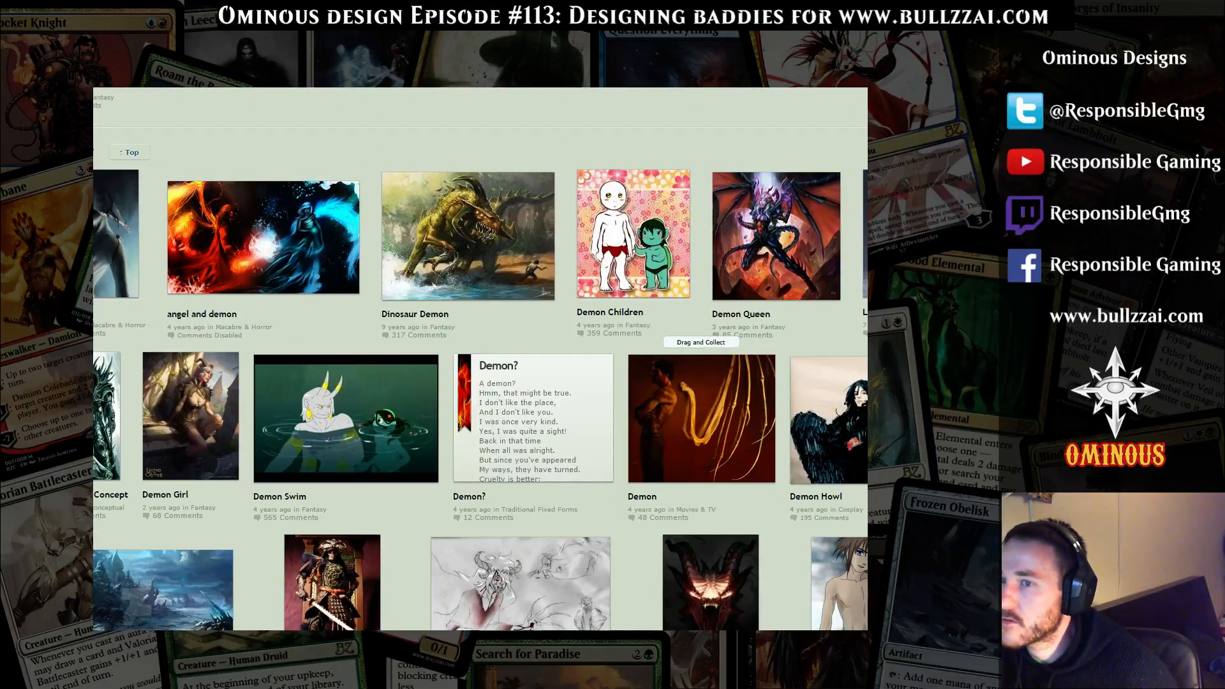
{"action": "scroll", "coordinate": [702, 415], "scroll_direction": "down", "scroll_amount": 6}
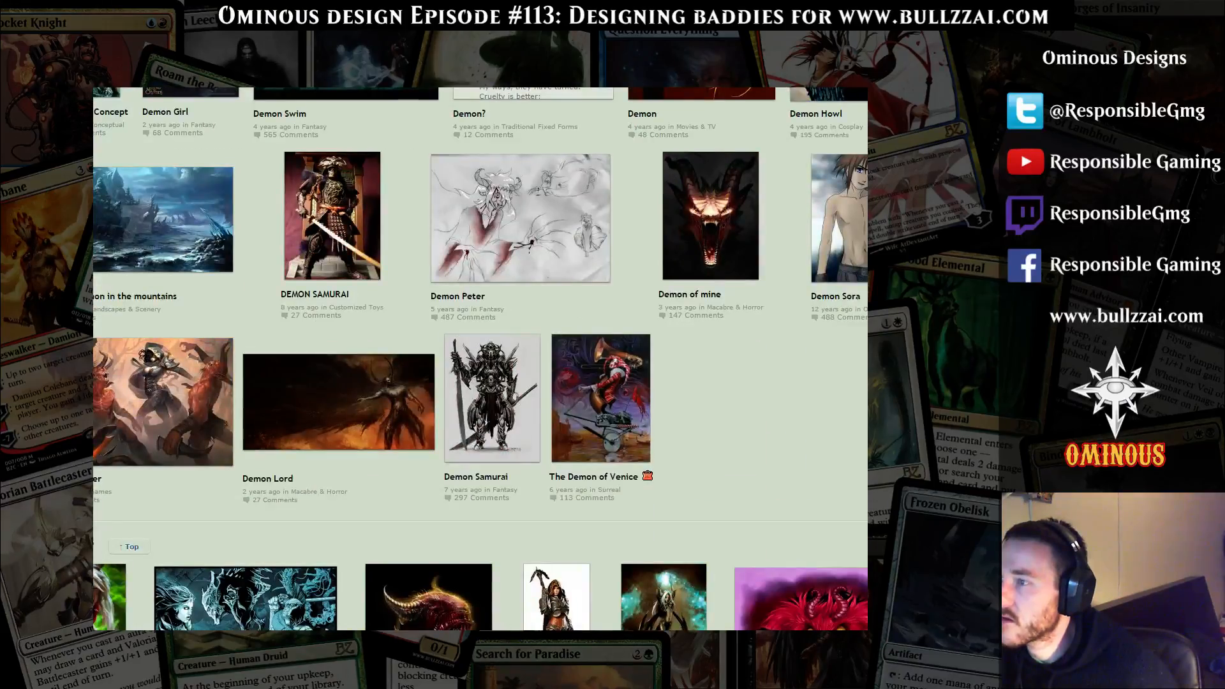
Open the Demon Lord artwork from the DeviantArt results and save its image to the Desktop
{"action": "key", "text": "ctrl+Tab"}
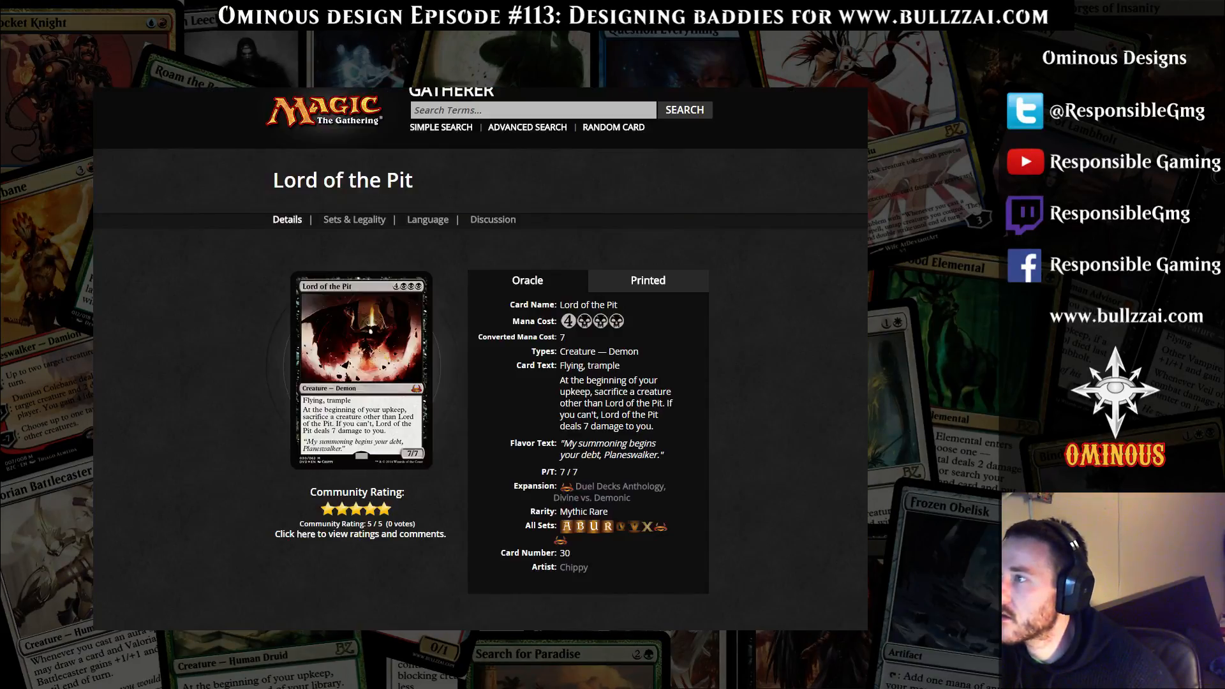
{"action": "key", "text": "ctrl+t"}
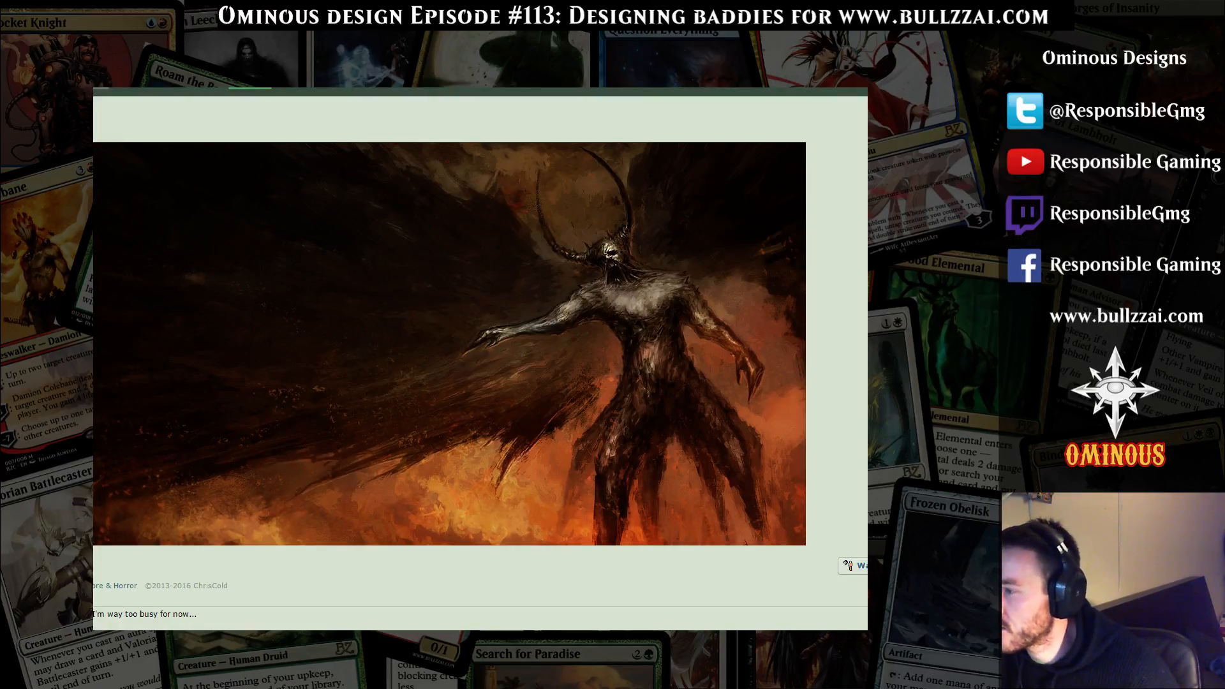
{"action": "scroll", "coordinate": [480, 358], "scroll_direction": "down", "scroll_amount": 5}
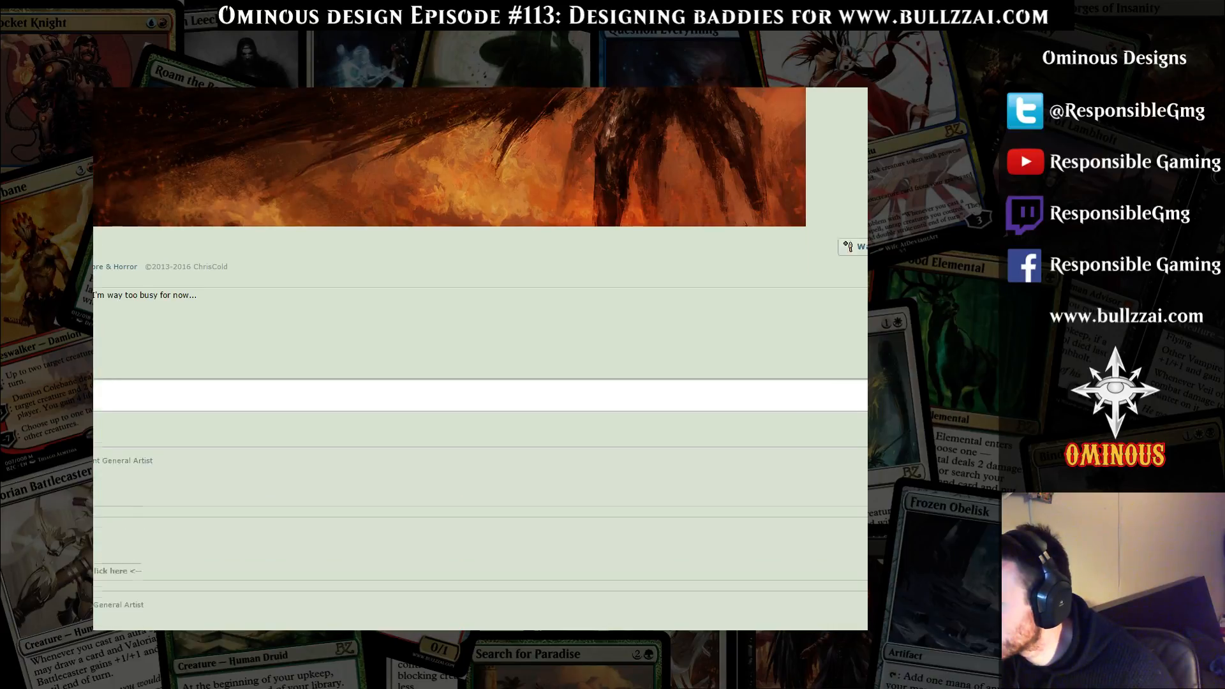
{"action": "scroll", "coordinate": [480, 357], "scroll_direction": "up", "scroll_amount": 7}
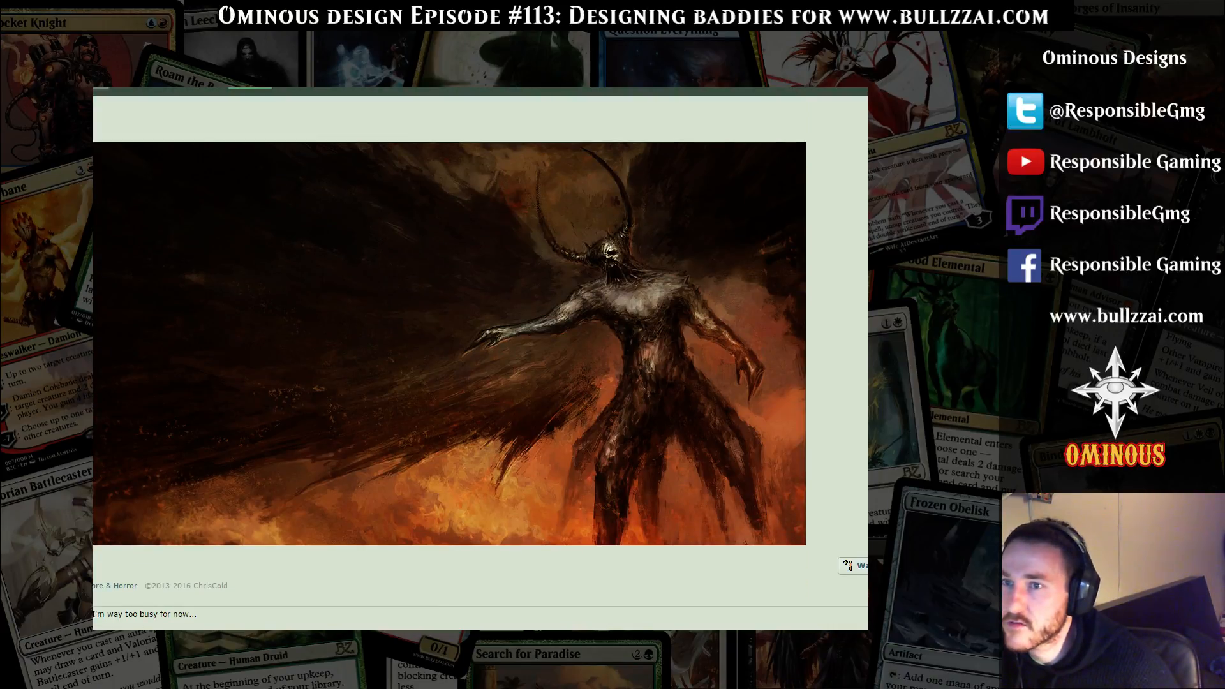
{"action": "right_click", "coordinate": [344, 383]}
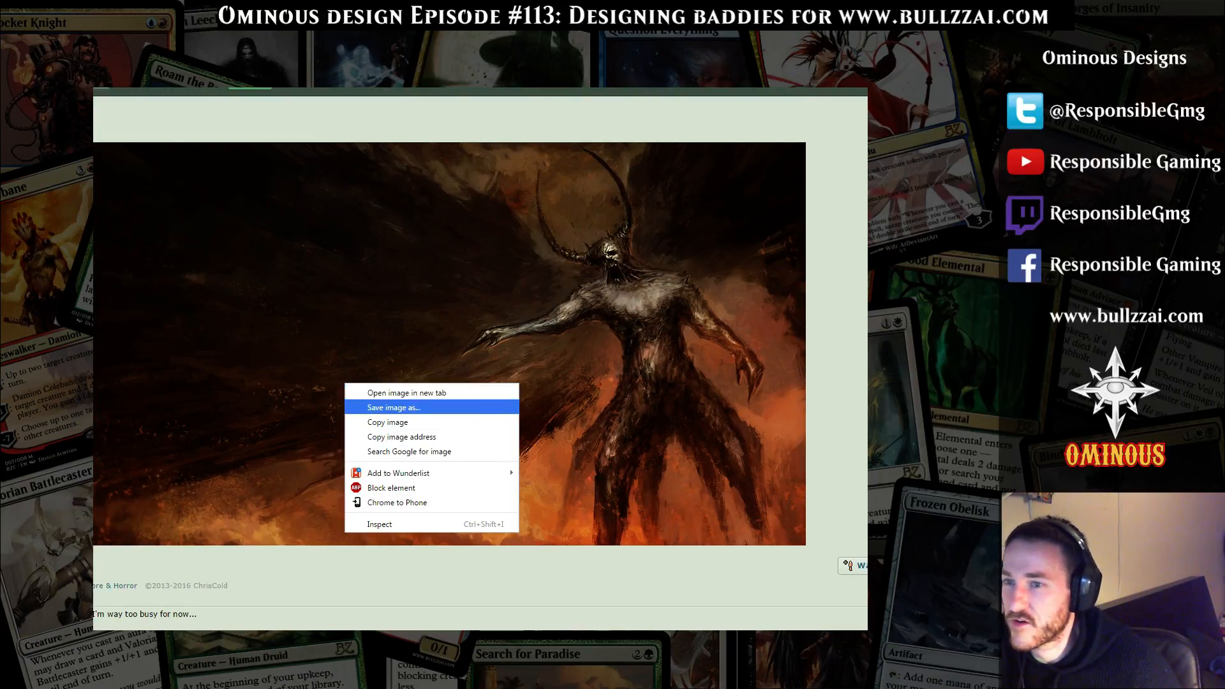
{"action": "left_click", "coordinate": [390, 407]}
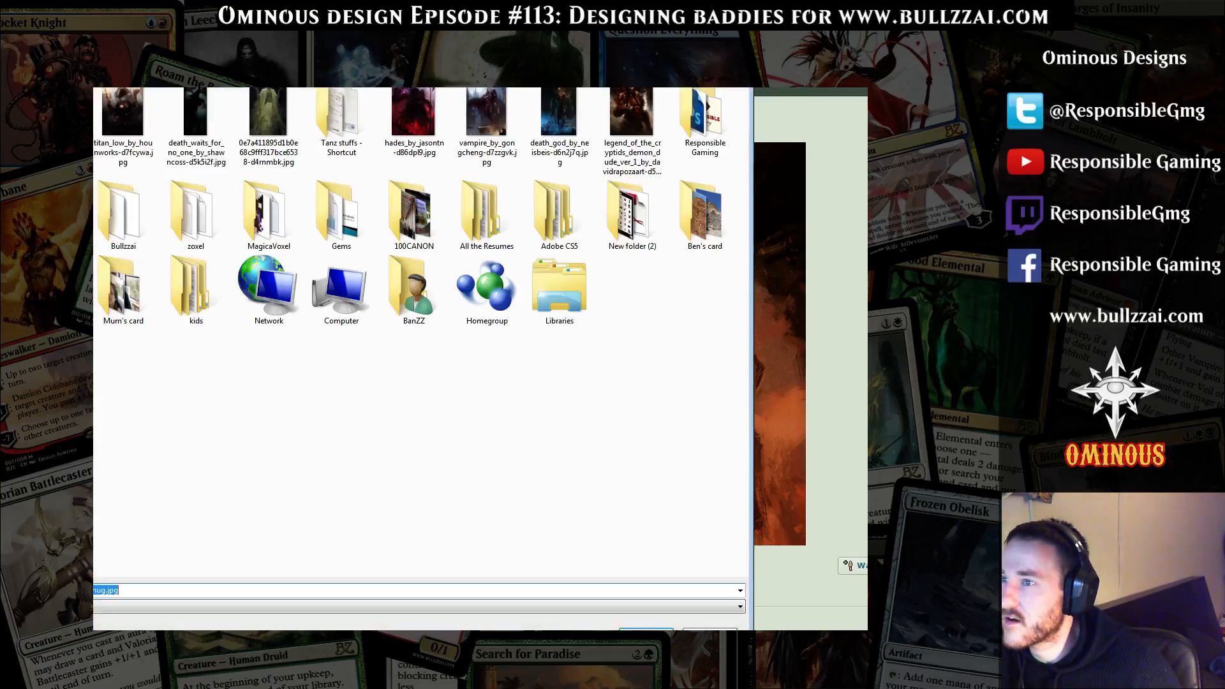
{"action": "key", "text": "Return"}
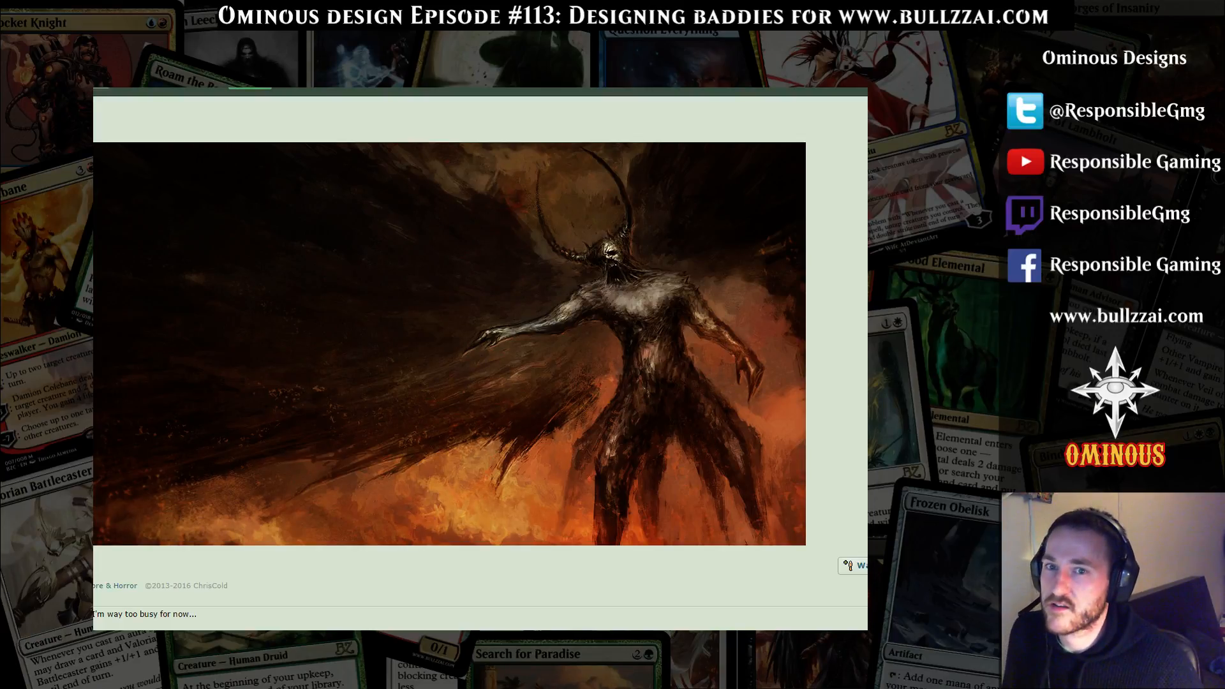
Switch to Magic Set Editor and use the saved Demon Lord image as card art, moving the crop to a left offset of 368 around the demon
{"action": "key", "text": "alt+Tab"}
{"action": "key", "text": "alt+Tab"}
{"action": "key", "text": "alt+Tab"}
{"action": "key", "text": "alt+Tab"}
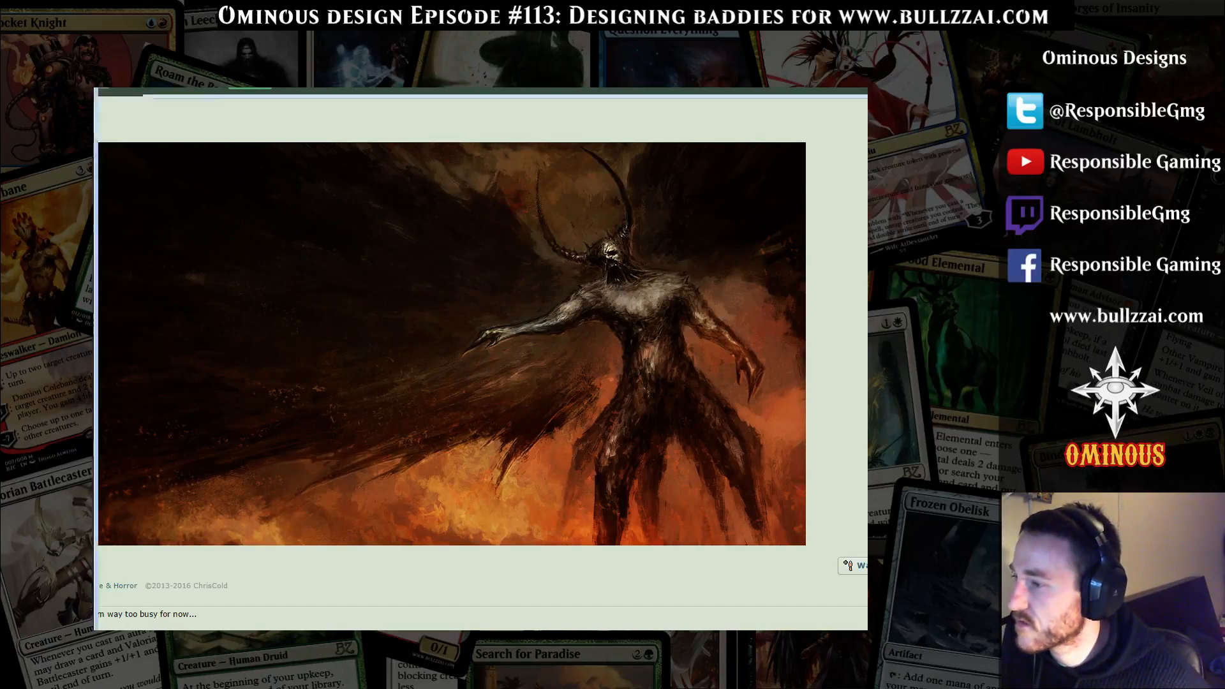
{"action": "key", "text": "alt+Tab"}
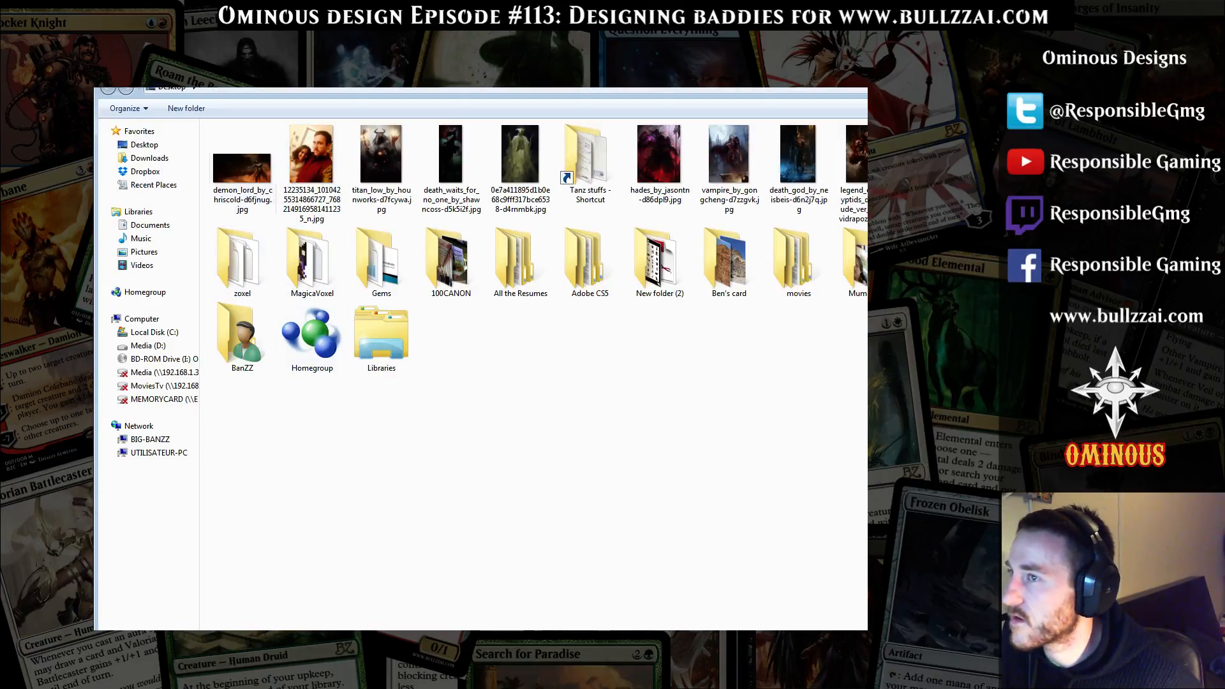
{"action": "double_click", "coordinate": [242, 171]}
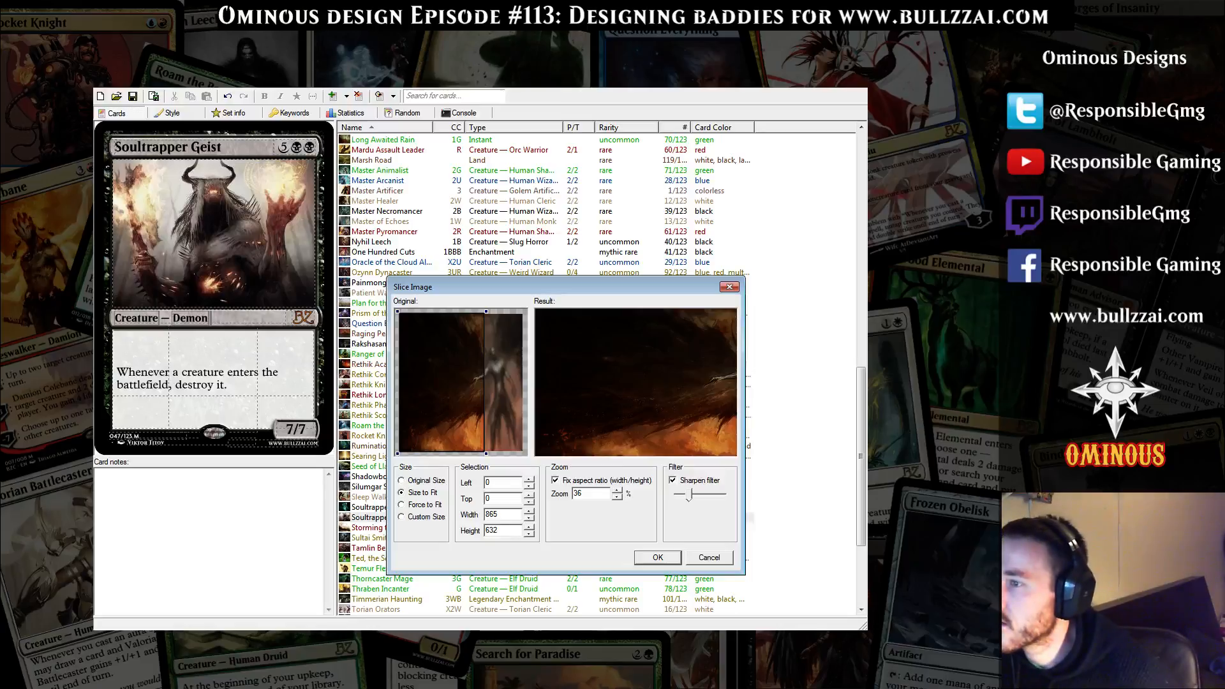
{"action": "left_click_drag", "start_coordinate": [441, 382], "coordinate": [476, 383]}
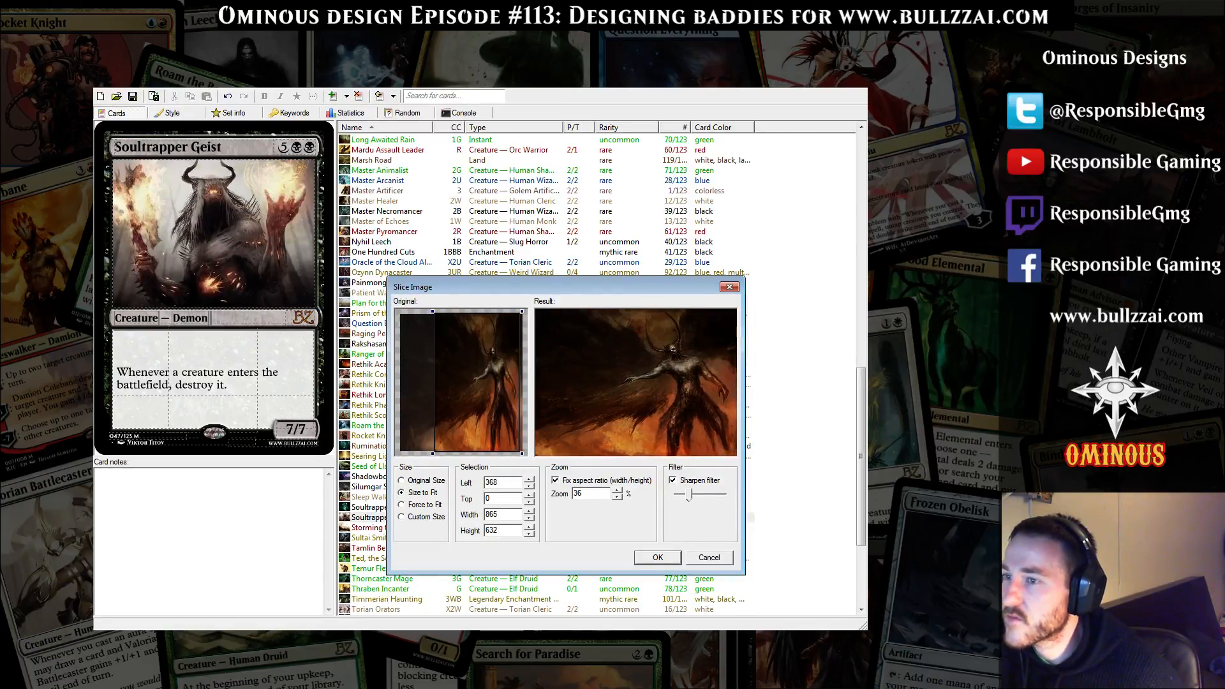
{"action": "key", "text": "Return"}
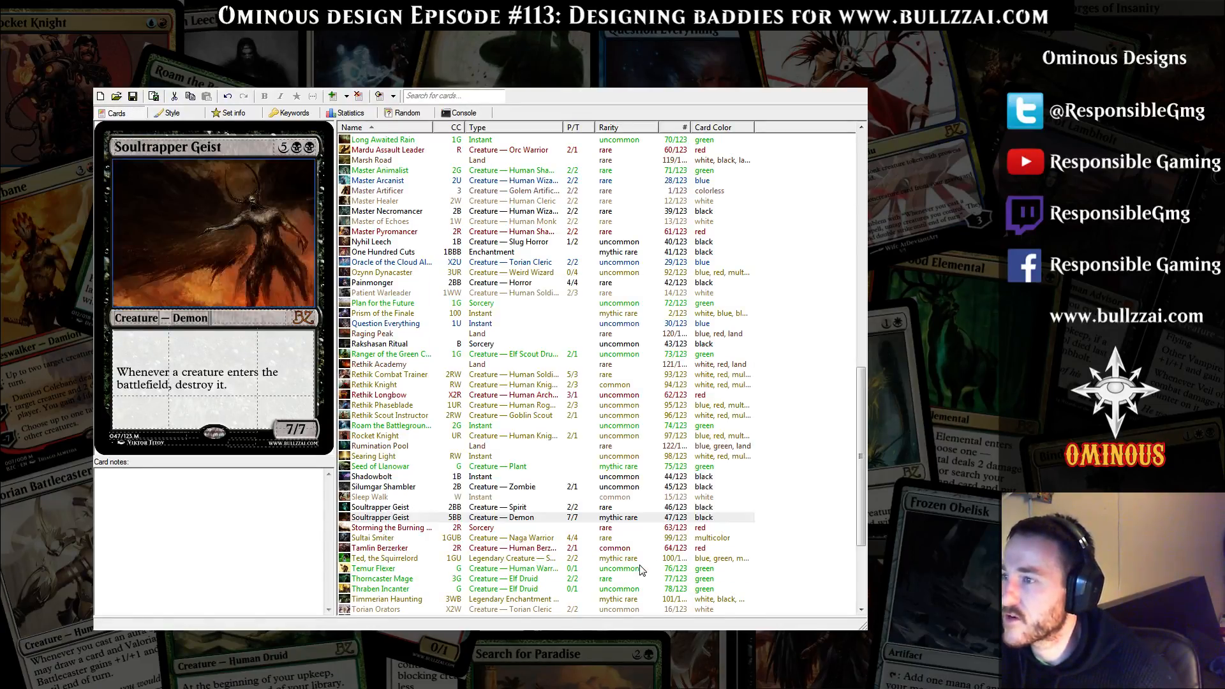
Set the demon card's power and toughness to 5/5 and add Flying on its own line above the creature-destroying ability
{"action": "left_click", "coordinate": [291, 430]}
{"action": "type", "text": "5/5"}
{"action": "left_click", "coordinate": [222, 353]}
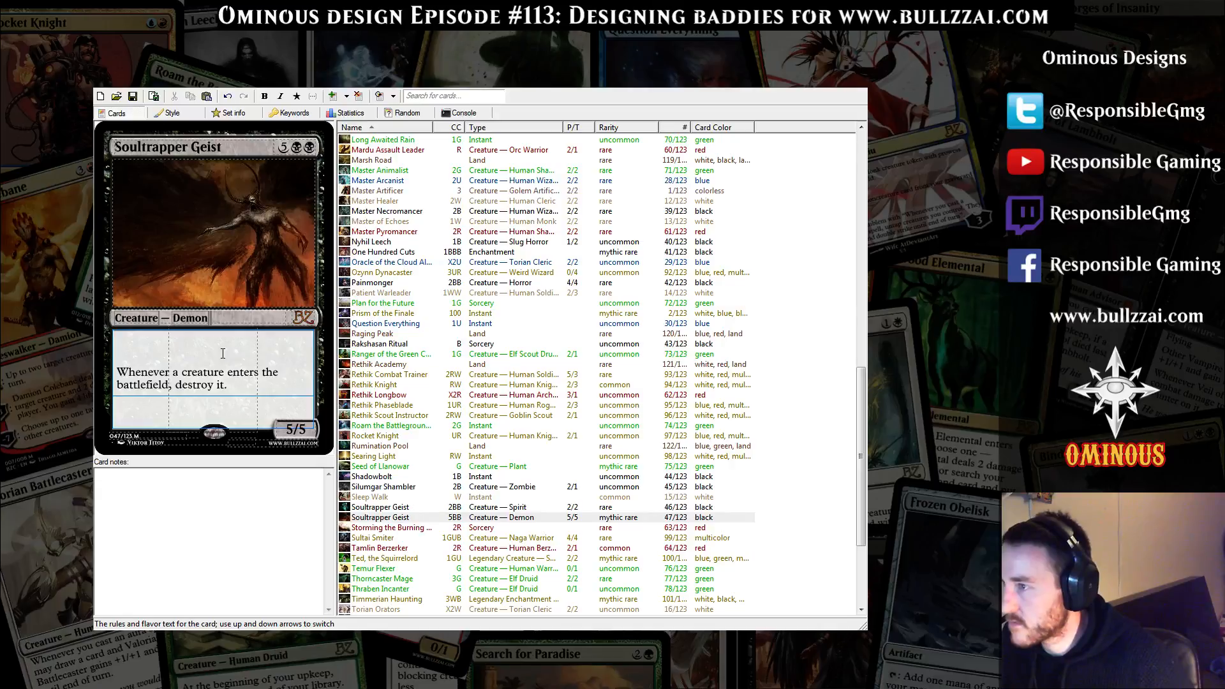
{"action": "key", "text": "Return"}
{"action": "key", "text": "Up"}
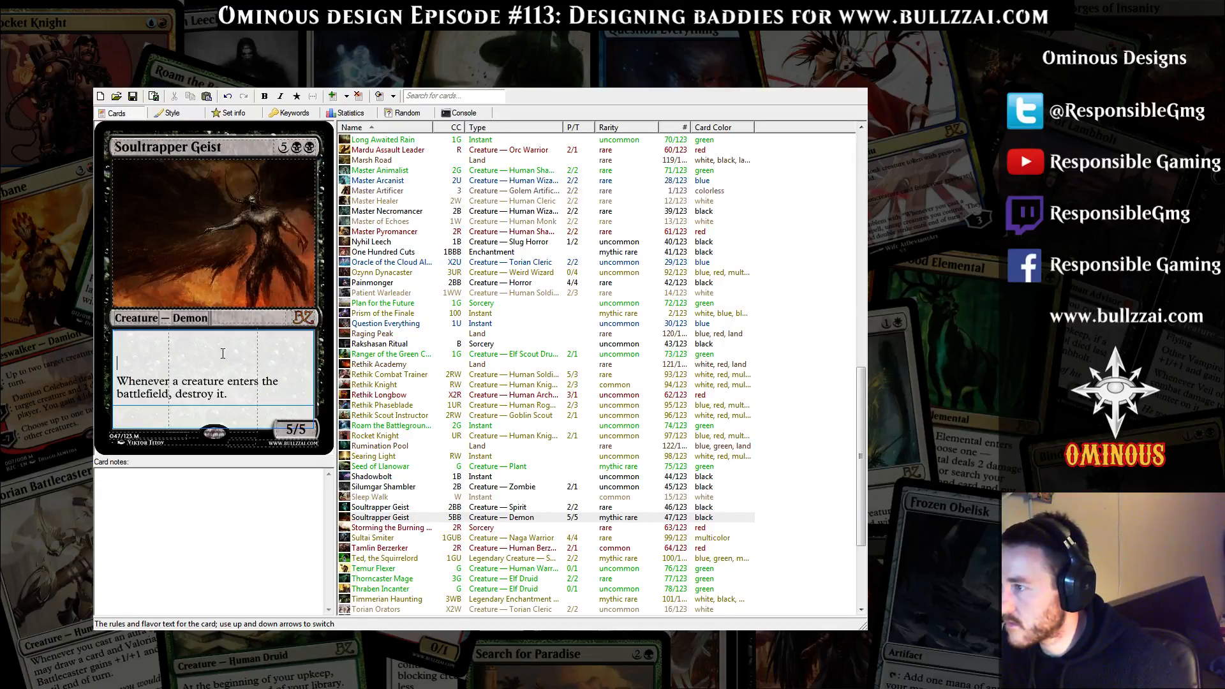
{"action": "type", "text": "Flying"}
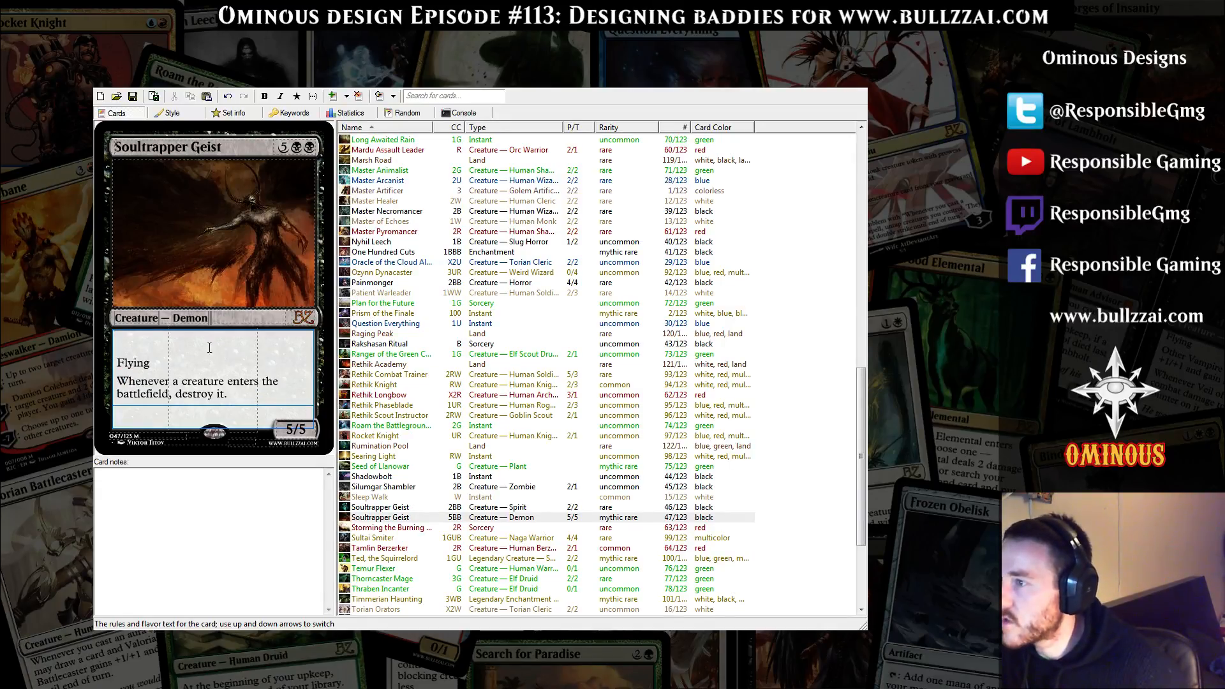
Replace the demon card's illustrator credit with the artist's name from the DeviantArt profile
{"action": "left_click", "coordinate": [251, 537]}
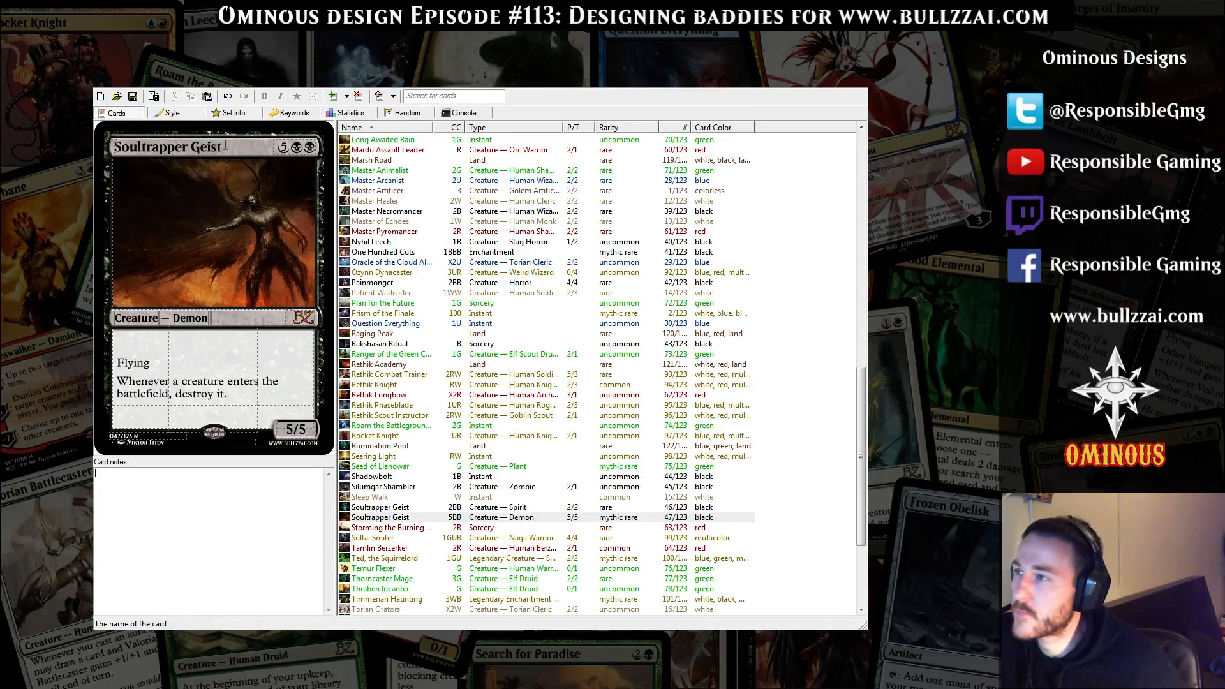
{"action": "left_click", "coordinate": [225, 147]}
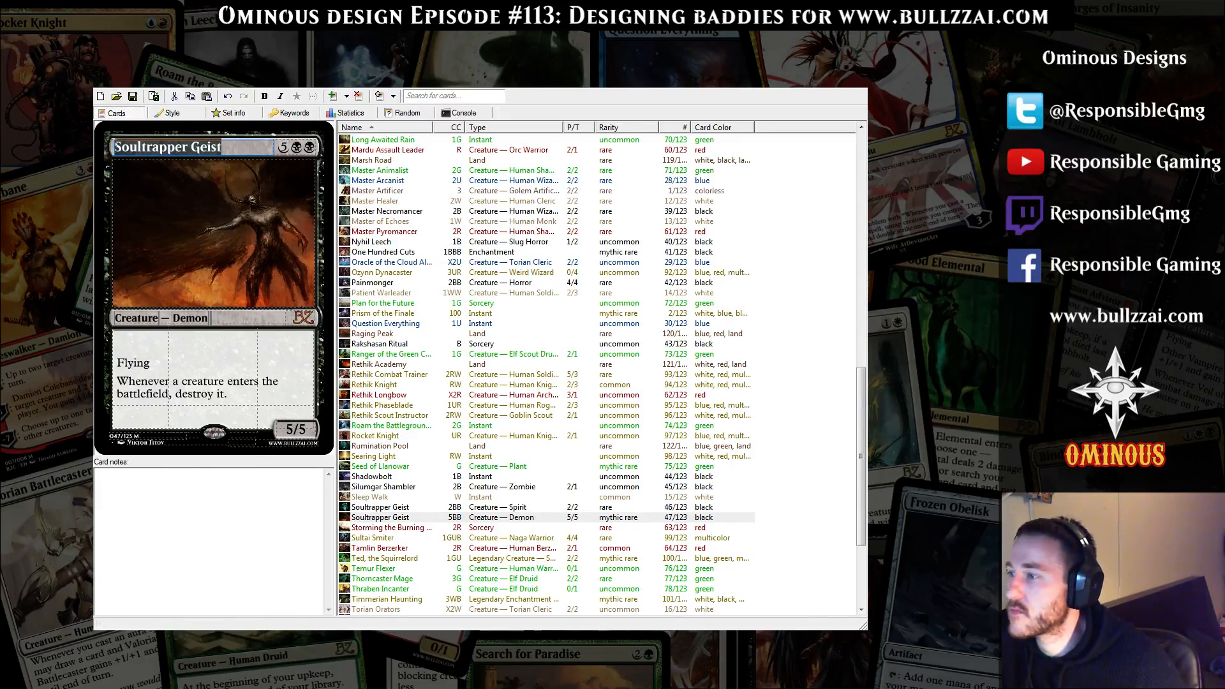
{"action": "key", "text": "alt+Tab"}
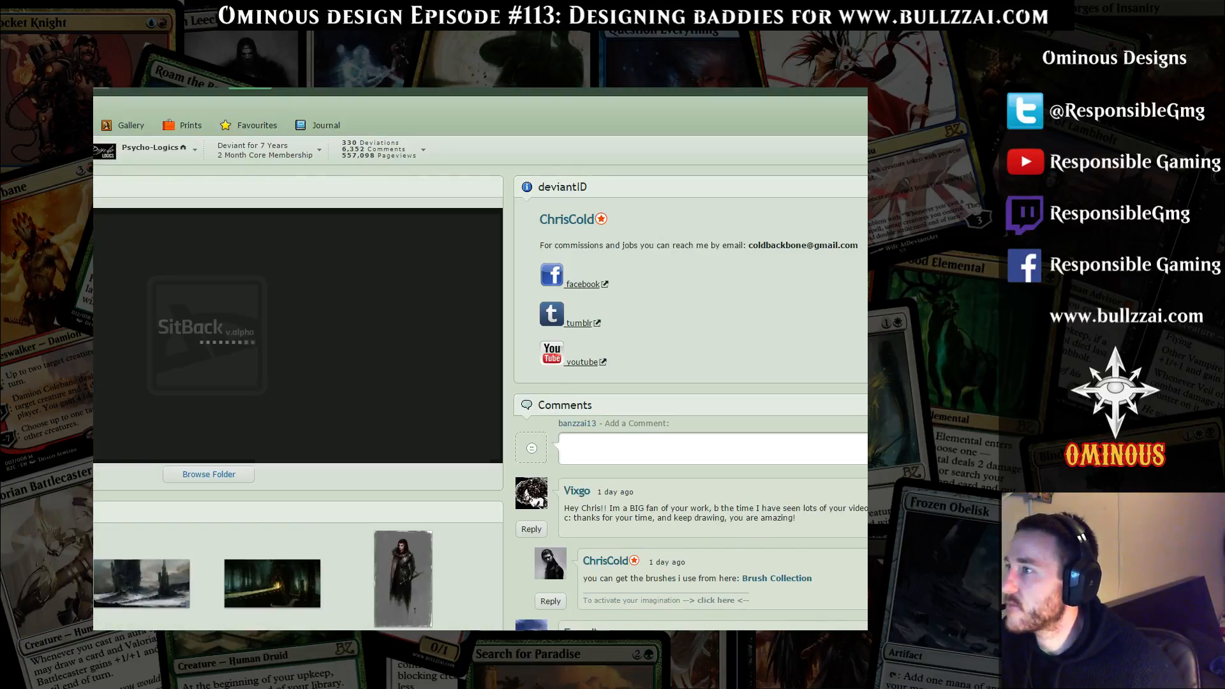
{"action": "key", "text": "alt+Tab"}
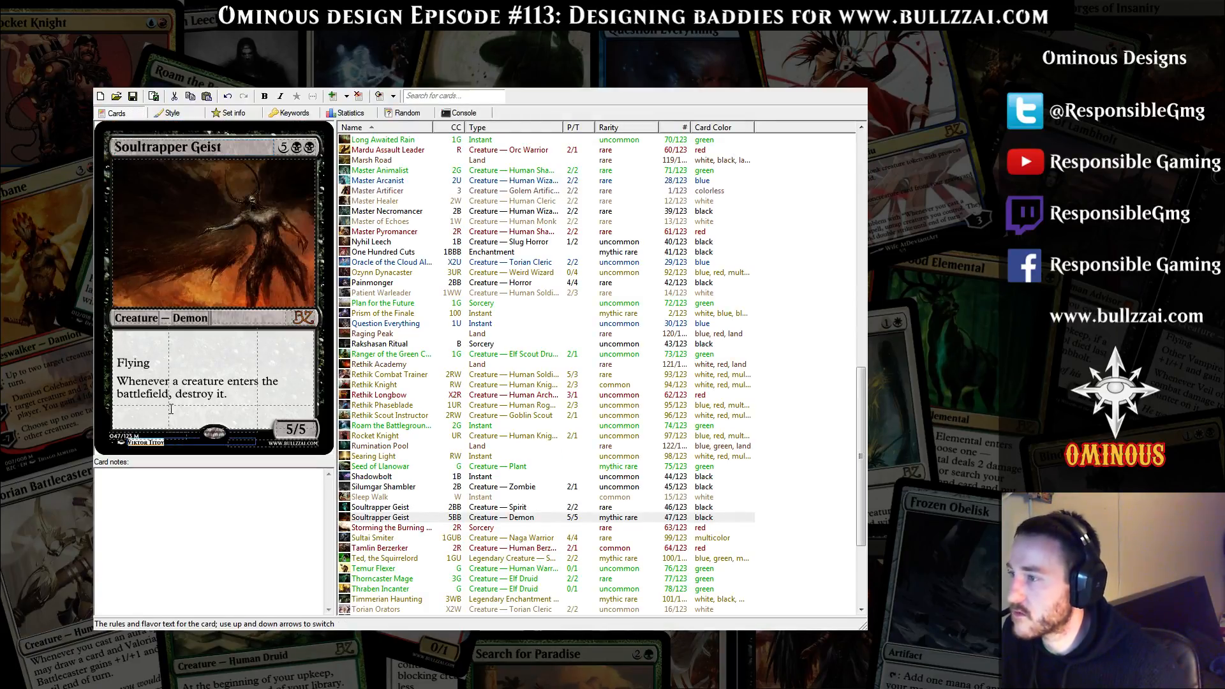
{"action": "type", "text": "Chris"}
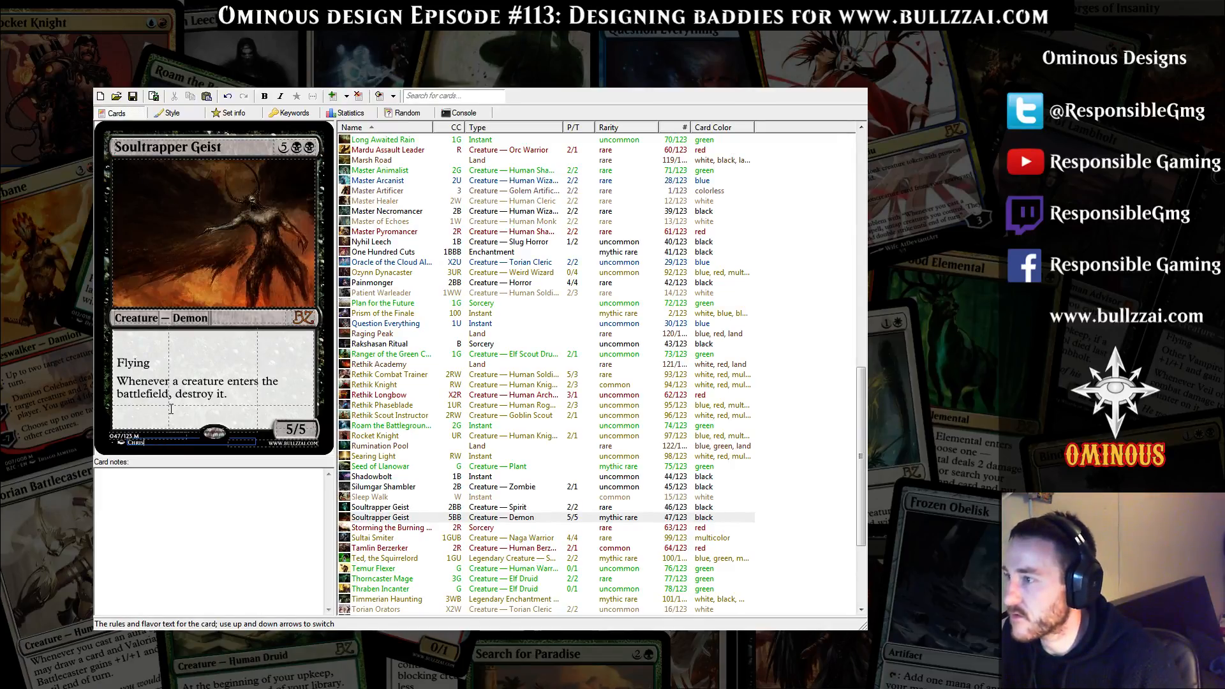
{"action": "type", "text": " Cold"}
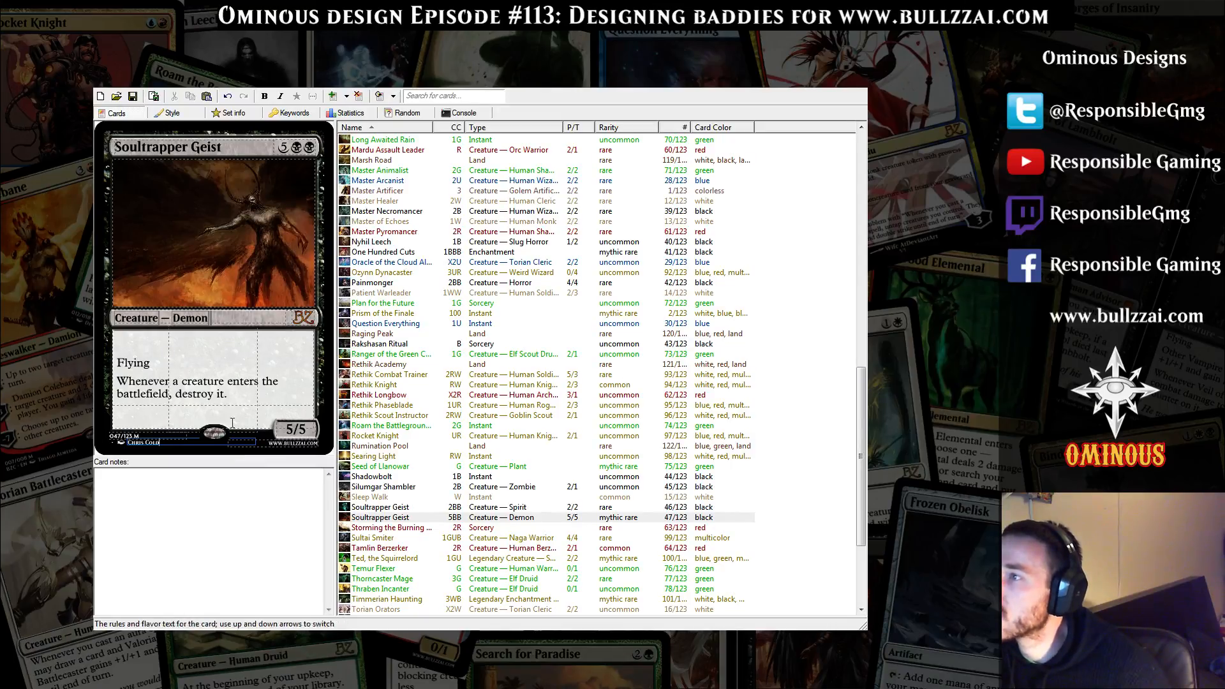
Search the web for synonyms of bloodlust in a new browser tab and open the Macmillan and Babylon thesaurus pages
{"action": "left_click_drag", "start_coordinate": [226, 148], "coordinate": [113, 150]}
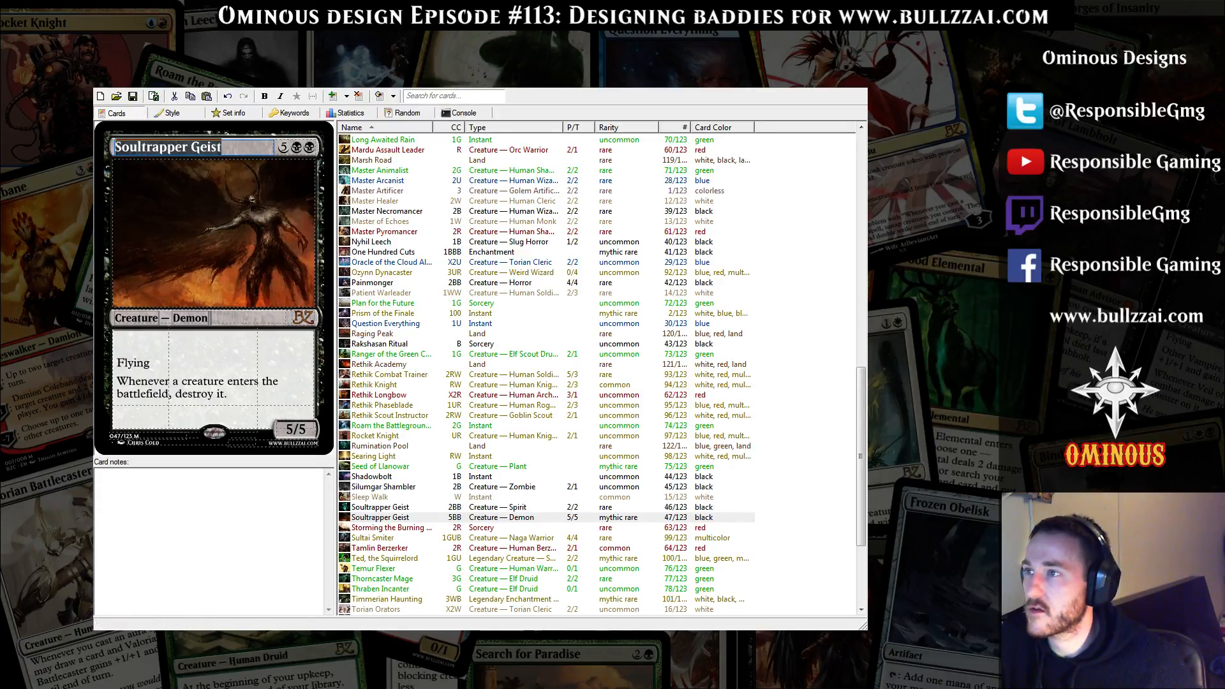
{"action": "key", "text": "alt+Tab"}
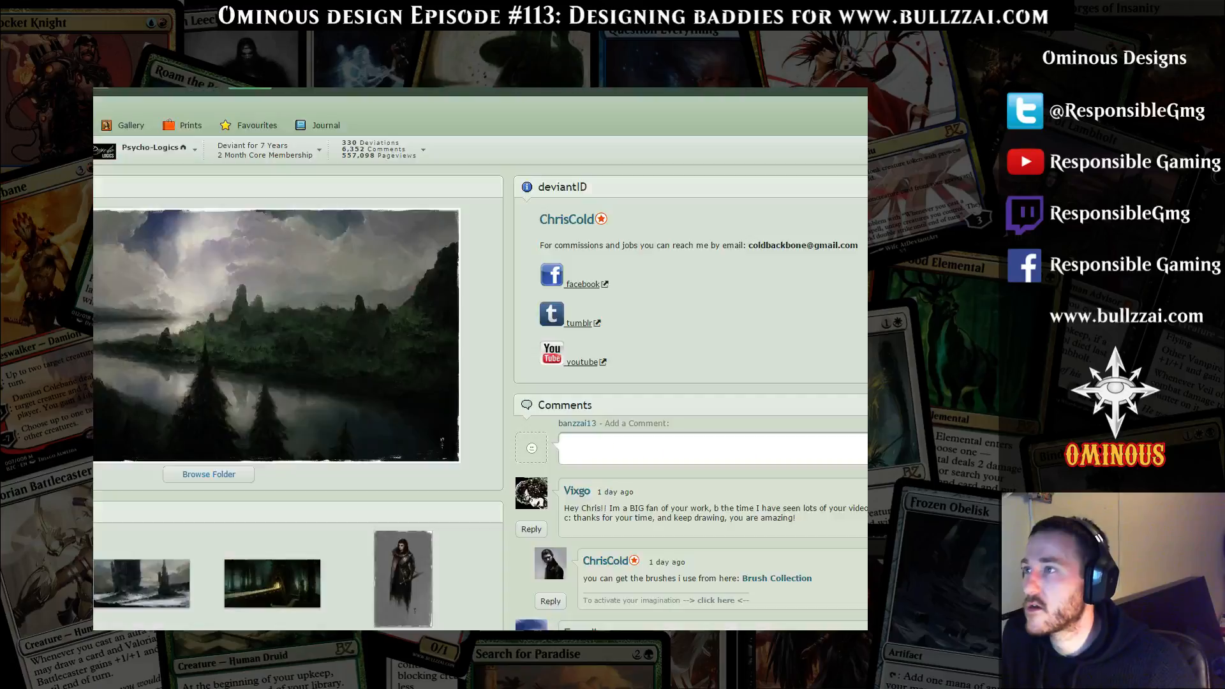
{"action": "key", "text": "ctrl+t"}
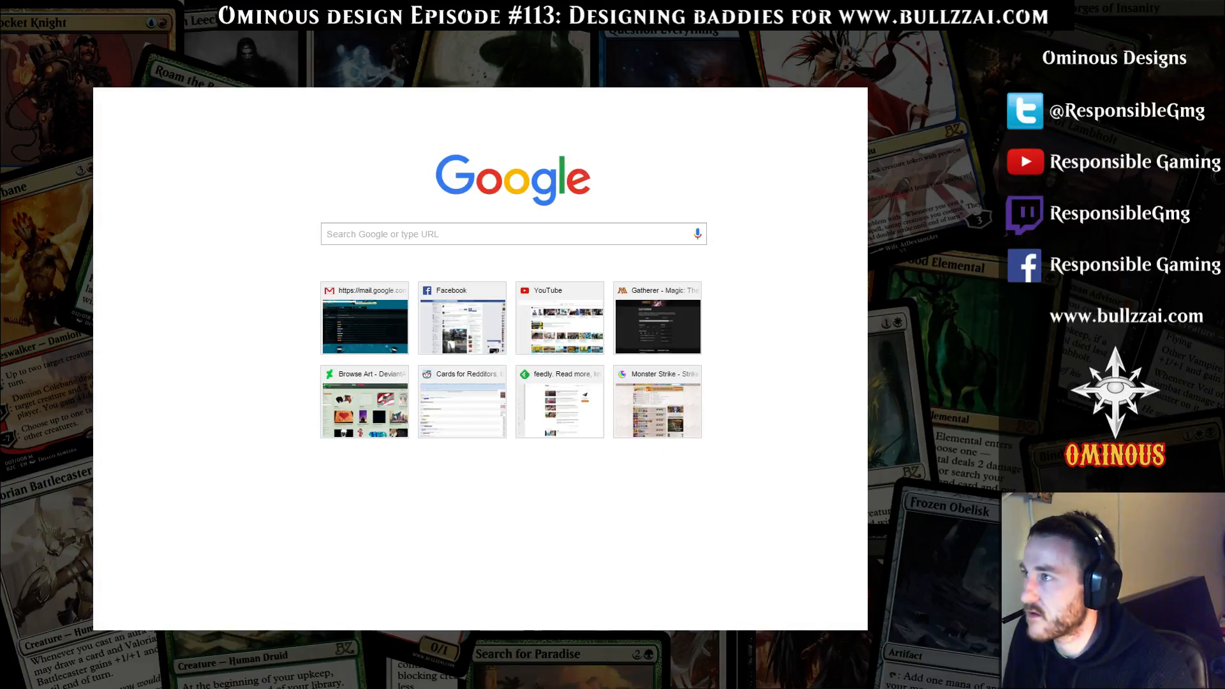
{"action": "type", "text": "blood"}
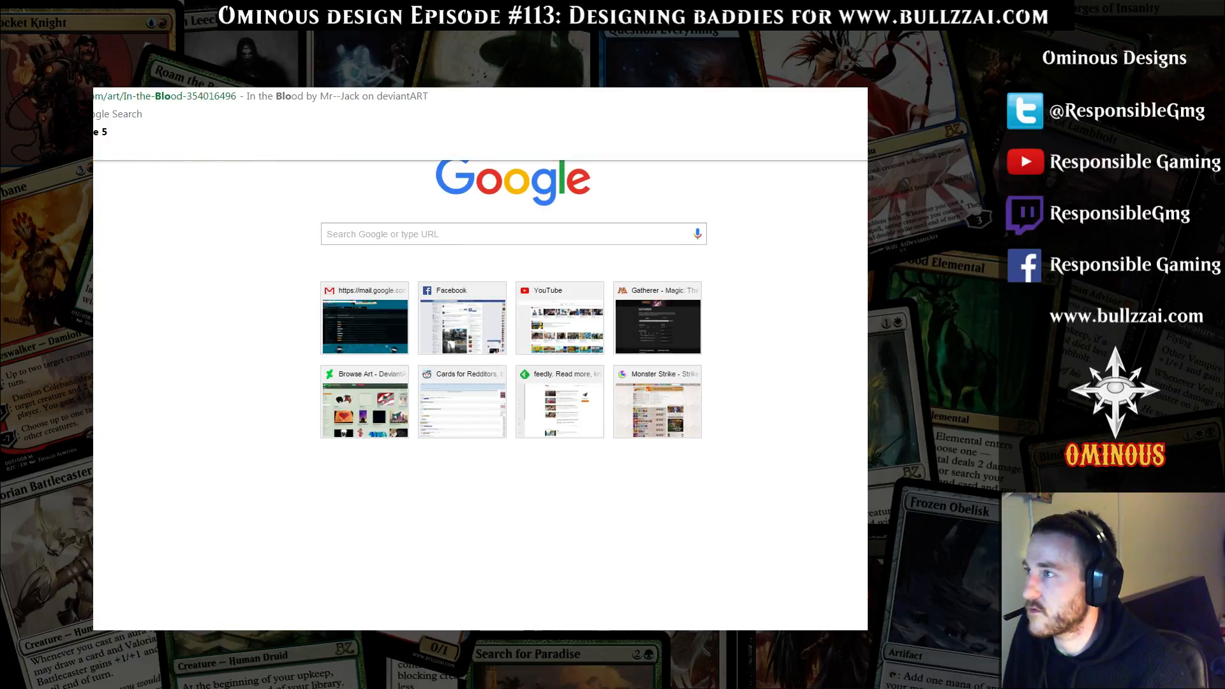
{"action": "type", "text": " h"}
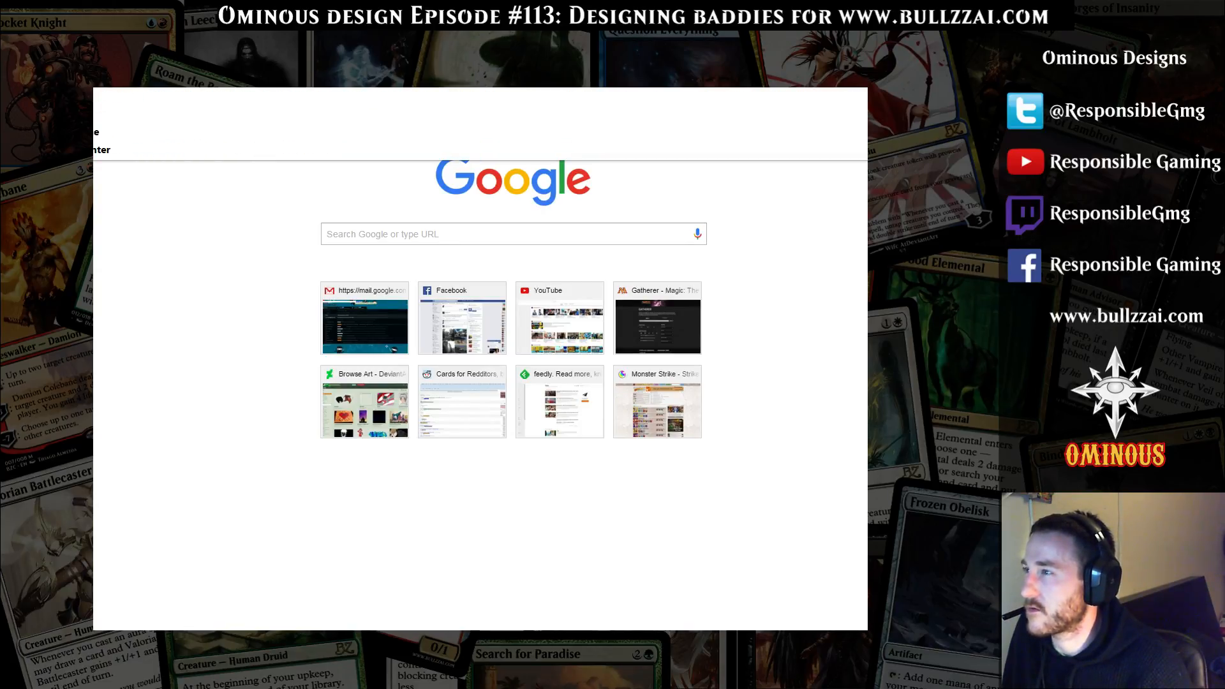
{"action": "type", "text": "un"}
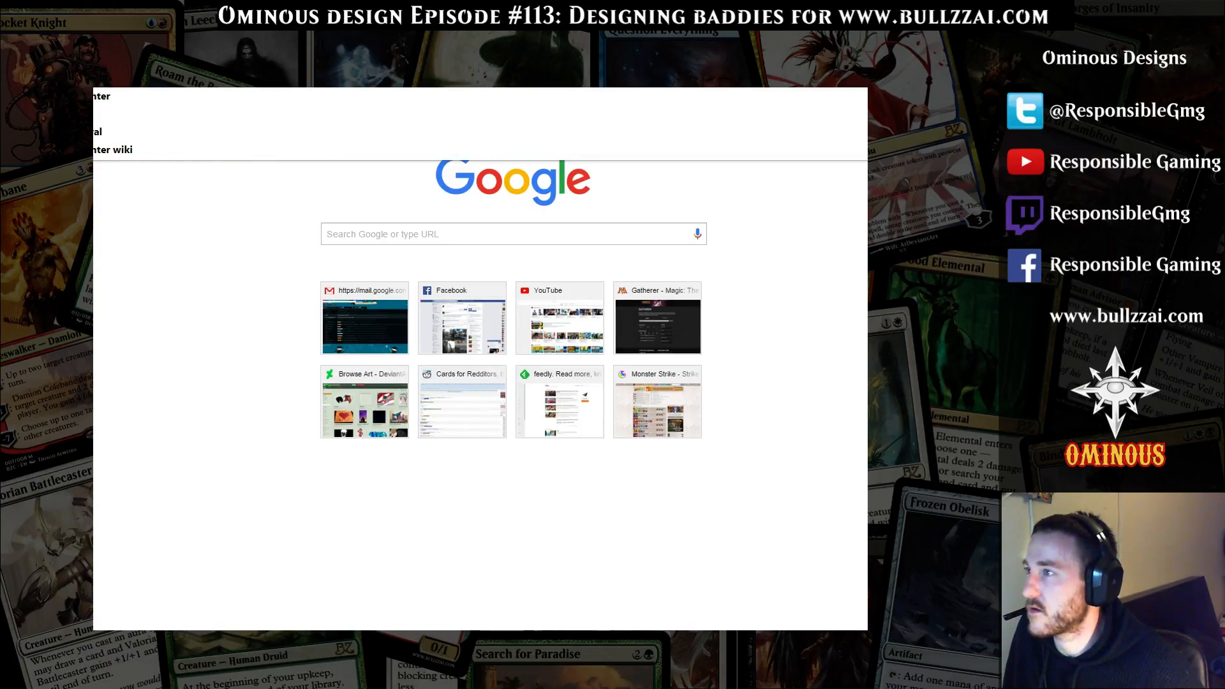
{"action": "key", "text": "Return"}
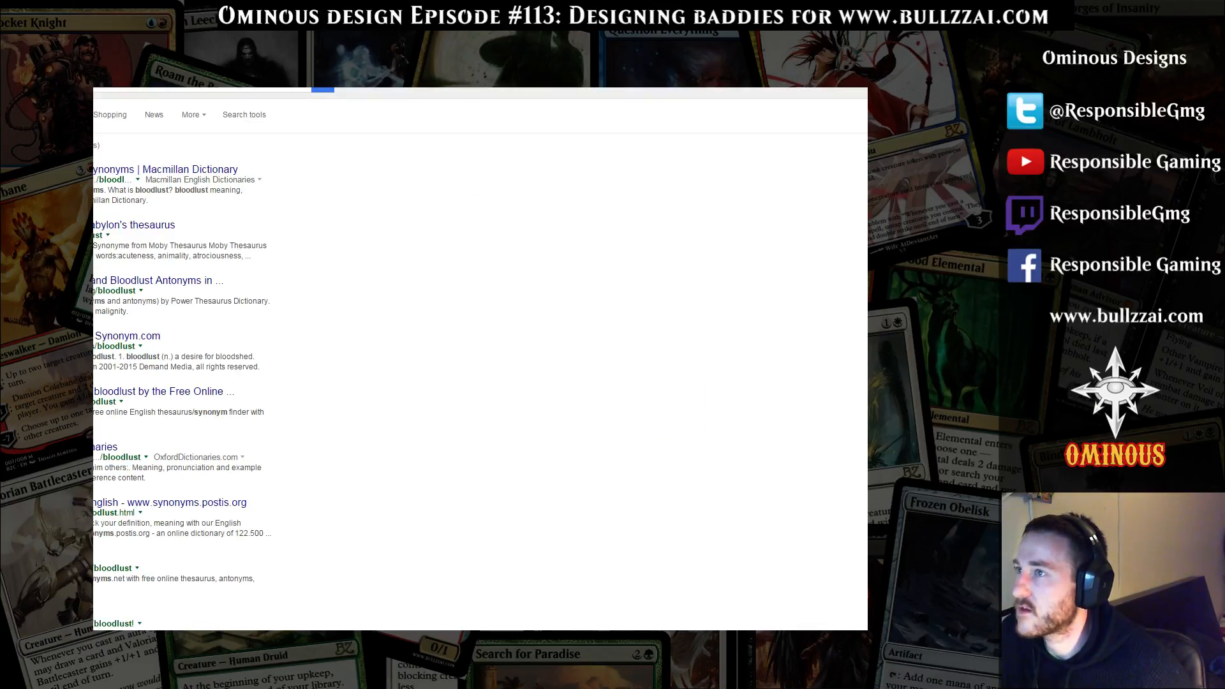
{"action": "left_click", "coordinate": [133, 225]}
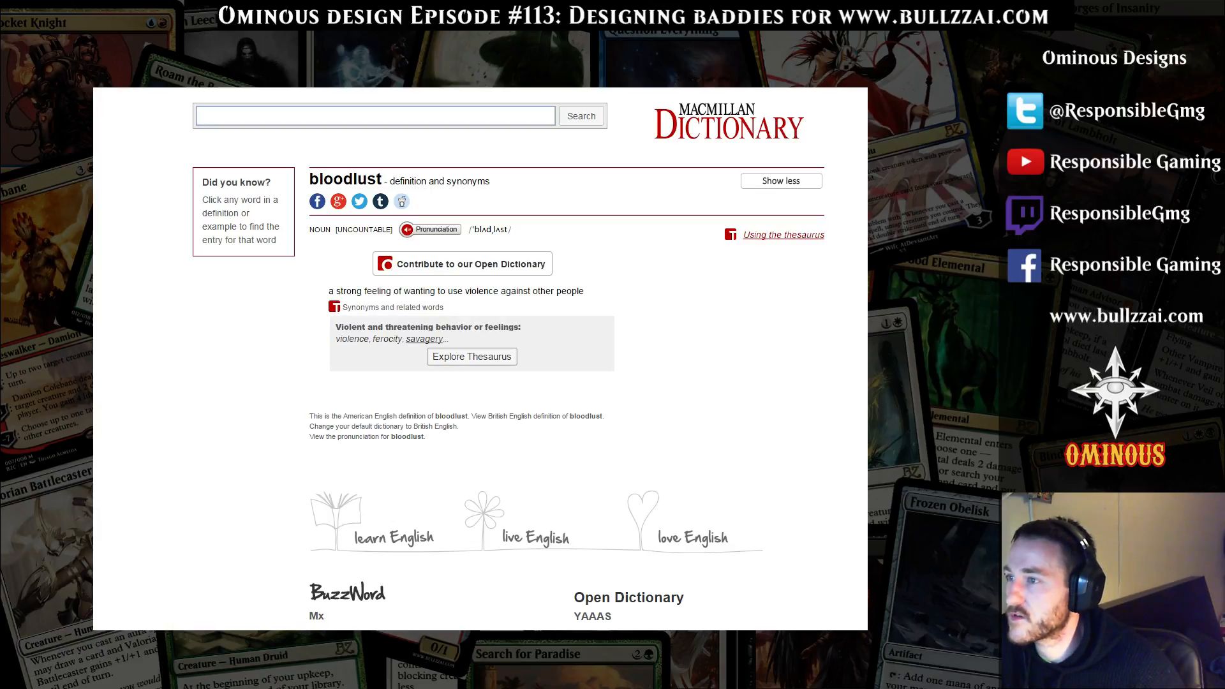
{"action": "key", "text": "ctrl+Tab"}
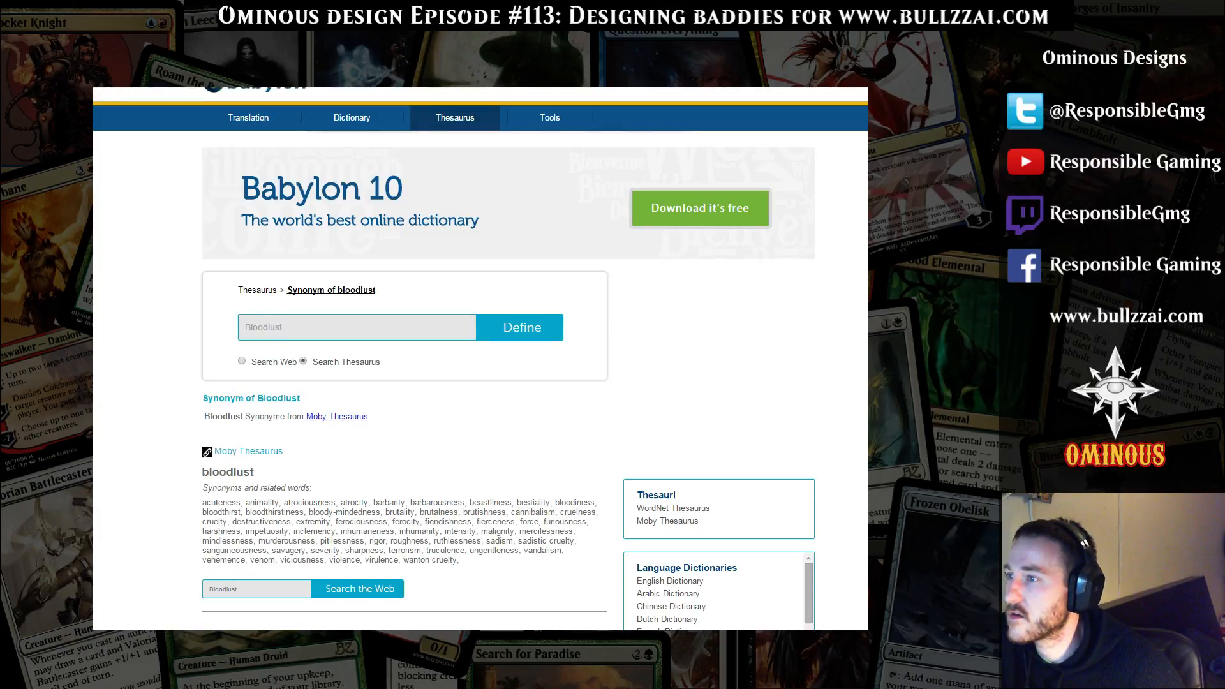
Examine Babylon's list of bloodlust synonyms for words suited to the demon card's name, and return to Magic Set Editor
{"action": "scroll", "coordinate": [535, 117], "scroll_direction": "down", "scroll_amount": 2}
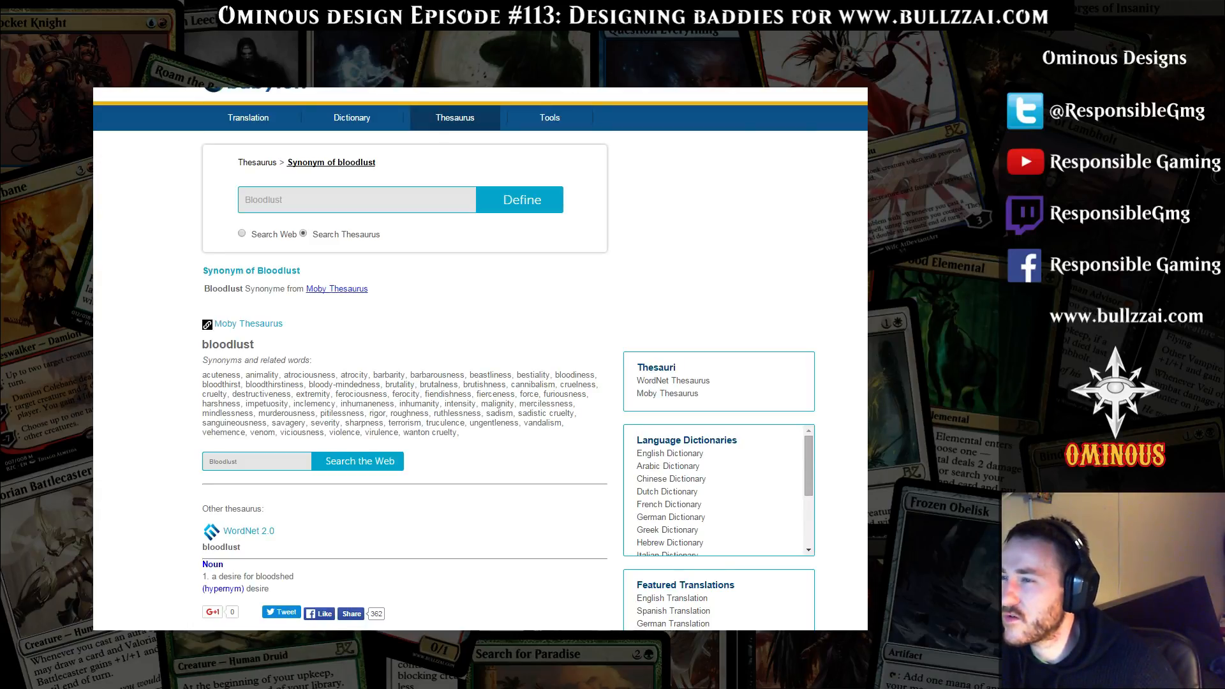
{"action": "left_click_drag", "start_coordinate": [440, 385], "coordinate": [420, 385]}
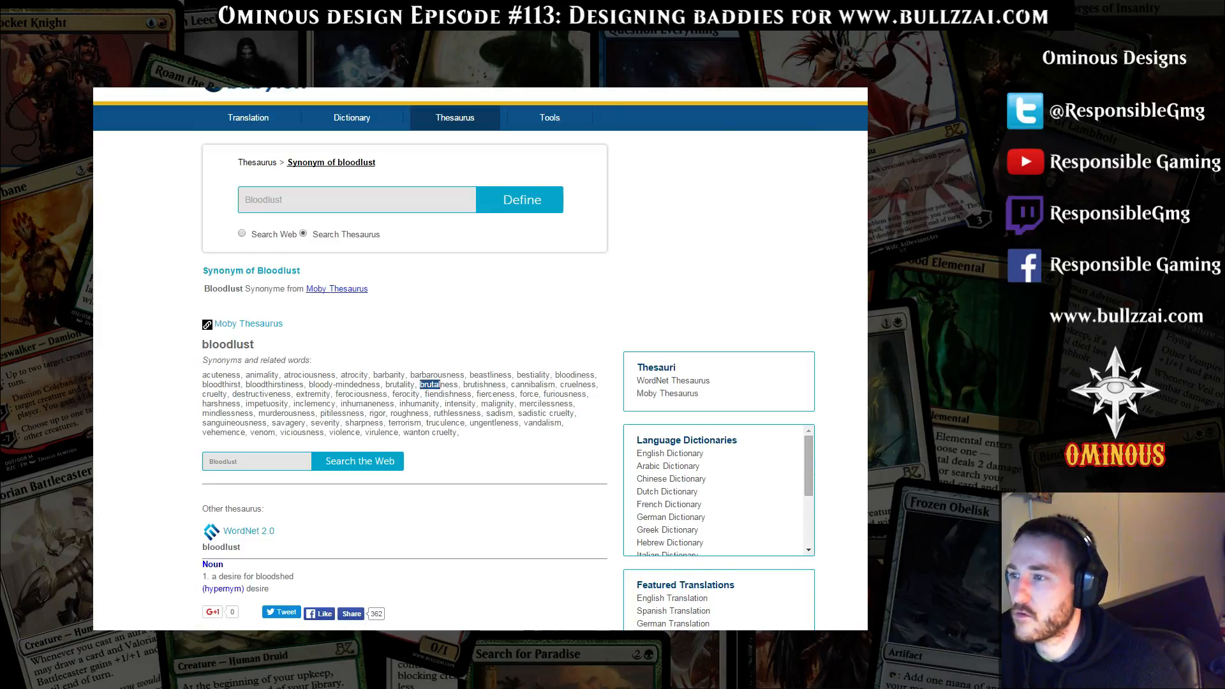
{"action": "left_click_drag", "start_coordinate": [374, 375], "coordinate": [398, 375]}
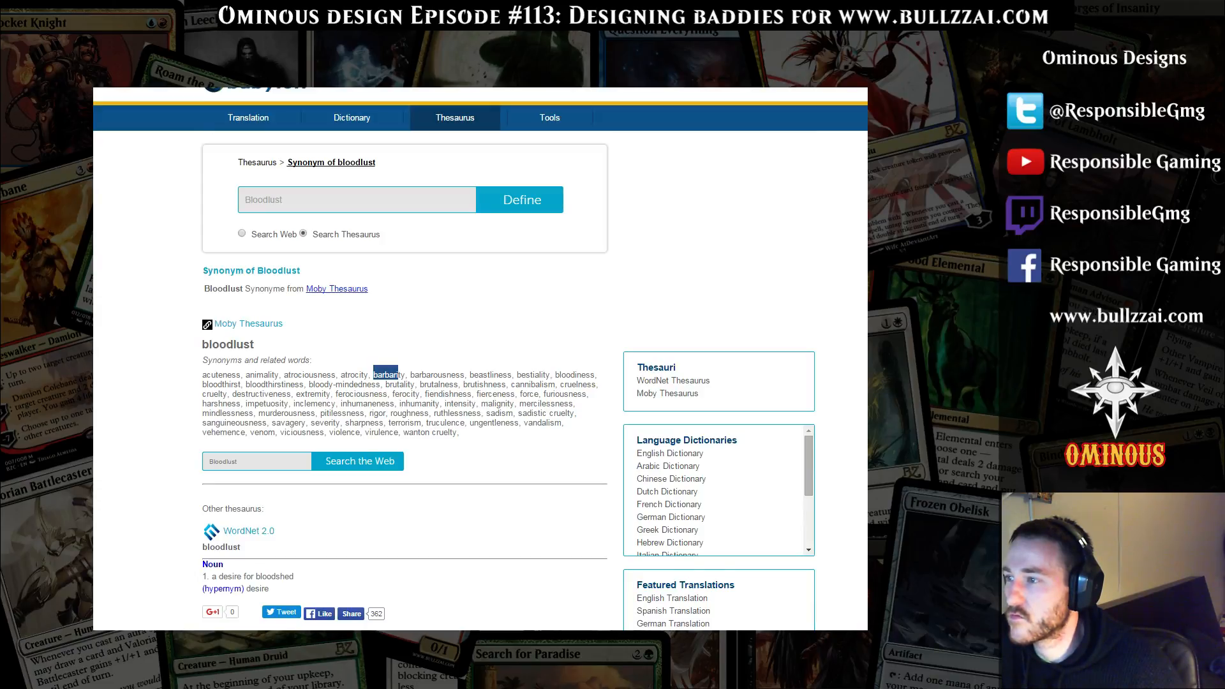
{"action": "left_click_drag", "start_coordinate": [395, 628], "coordinate": [211, 393]}
{"action": "left_click", "coordinate": [211, 394]}
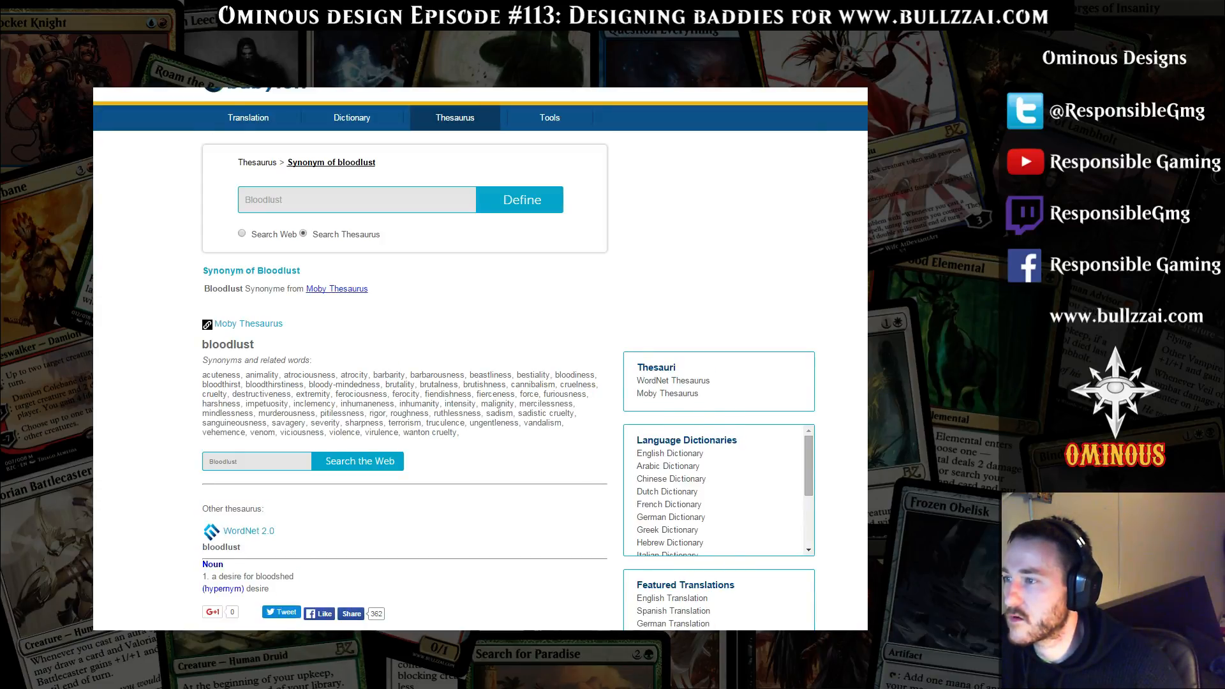
{"action": "left_click_drag", "start_coordinate": [203, 394], "coordinate": [220, 394]}
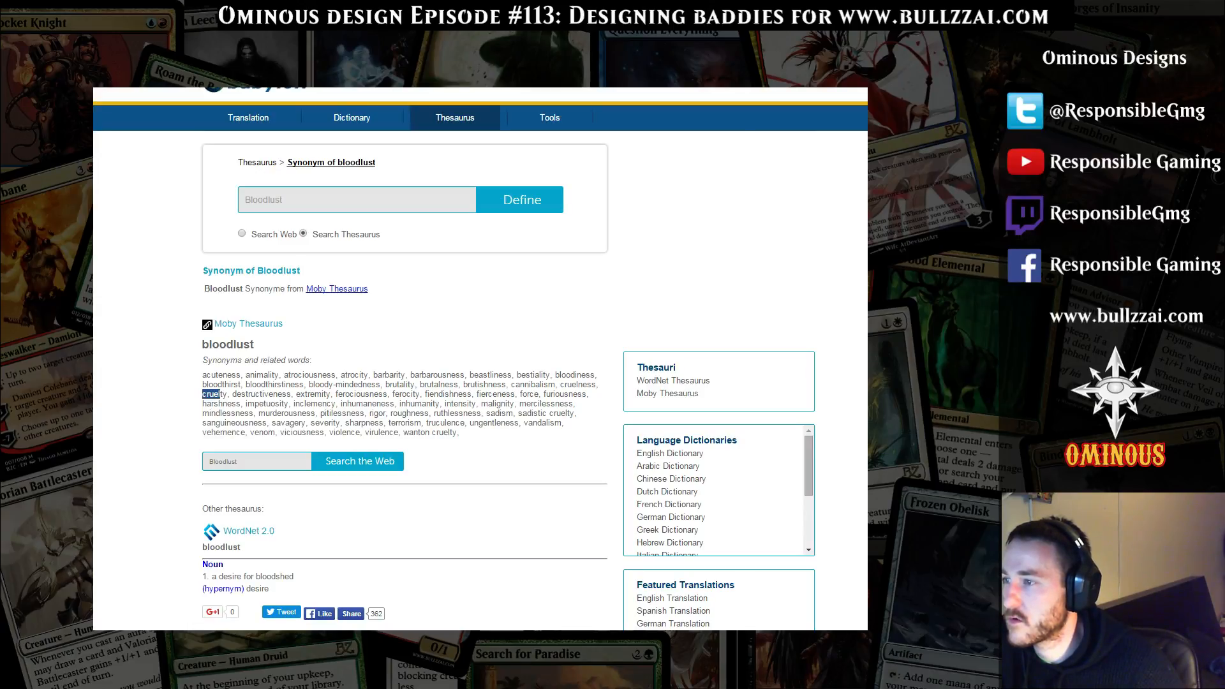
{"action": "left_click_drag", "start_coordinate": [259, 413], "coordinate": [298, 414]}
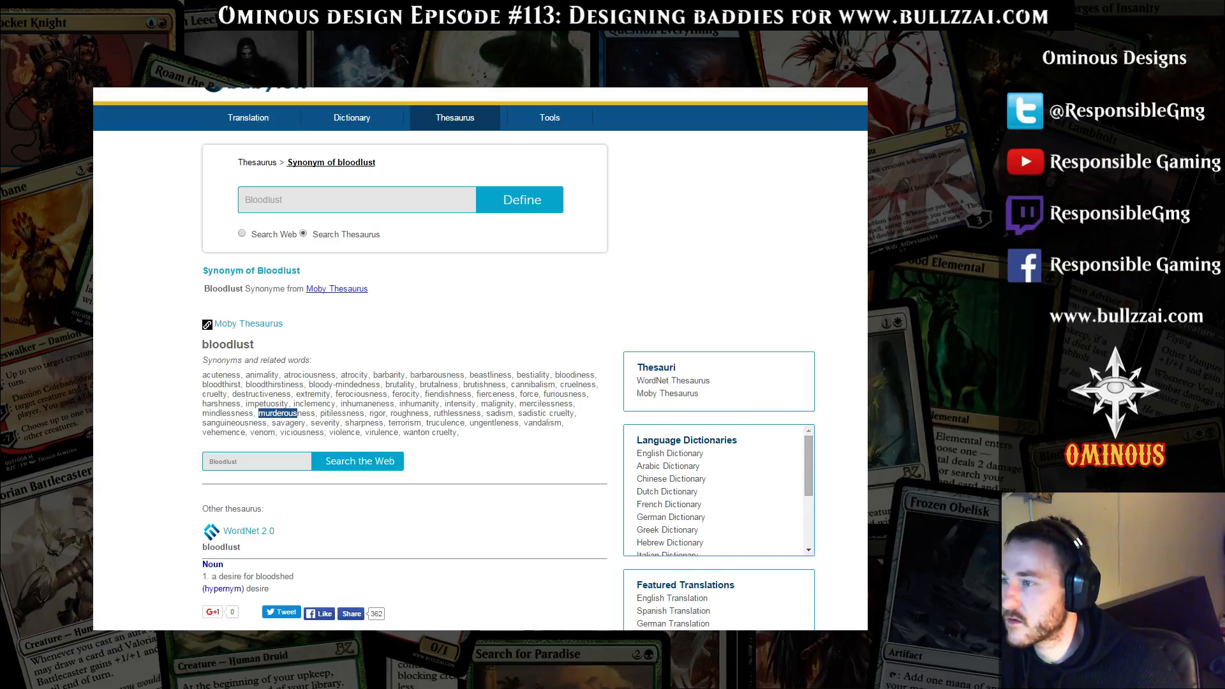
{"action": "left_click_drag", "start_coordinate": [206, 423], "coordinate": [275, 432]}
{"action": "left_click", "coordinate": [275, 433]}
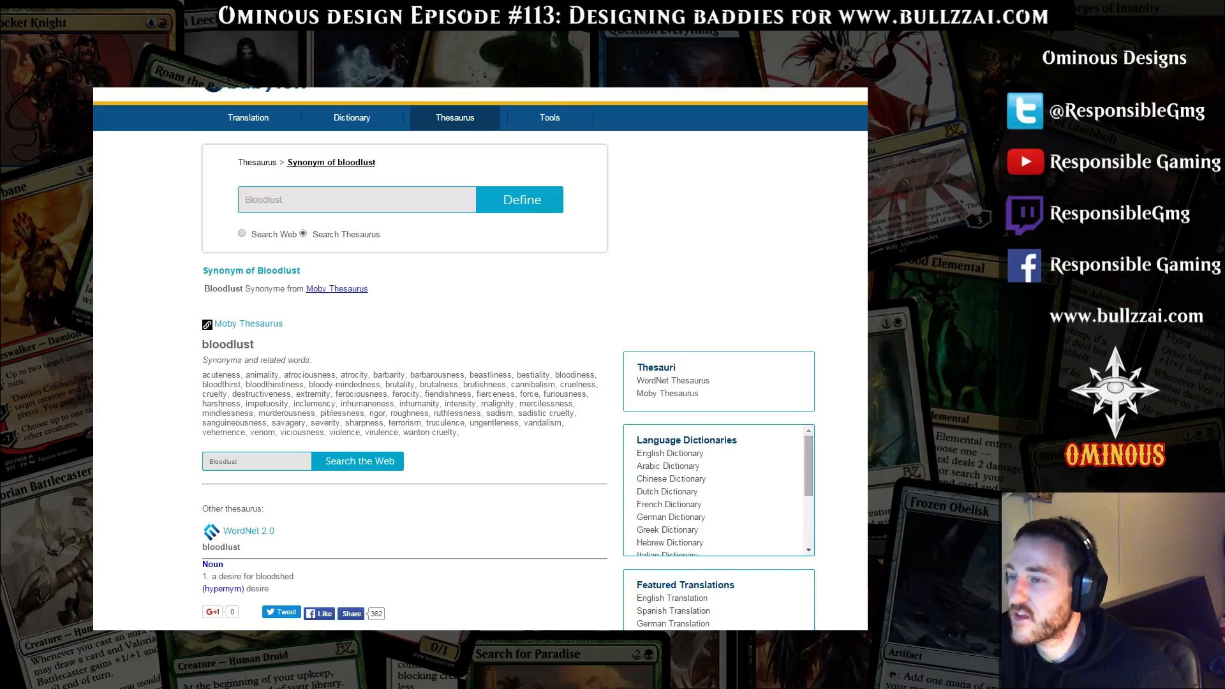
{"action": "left_click_drag", "start_coordinate": [211, 394], "coordinate": [461, 432]}
{"action": "left_click", "coordinate": [462, 434]}
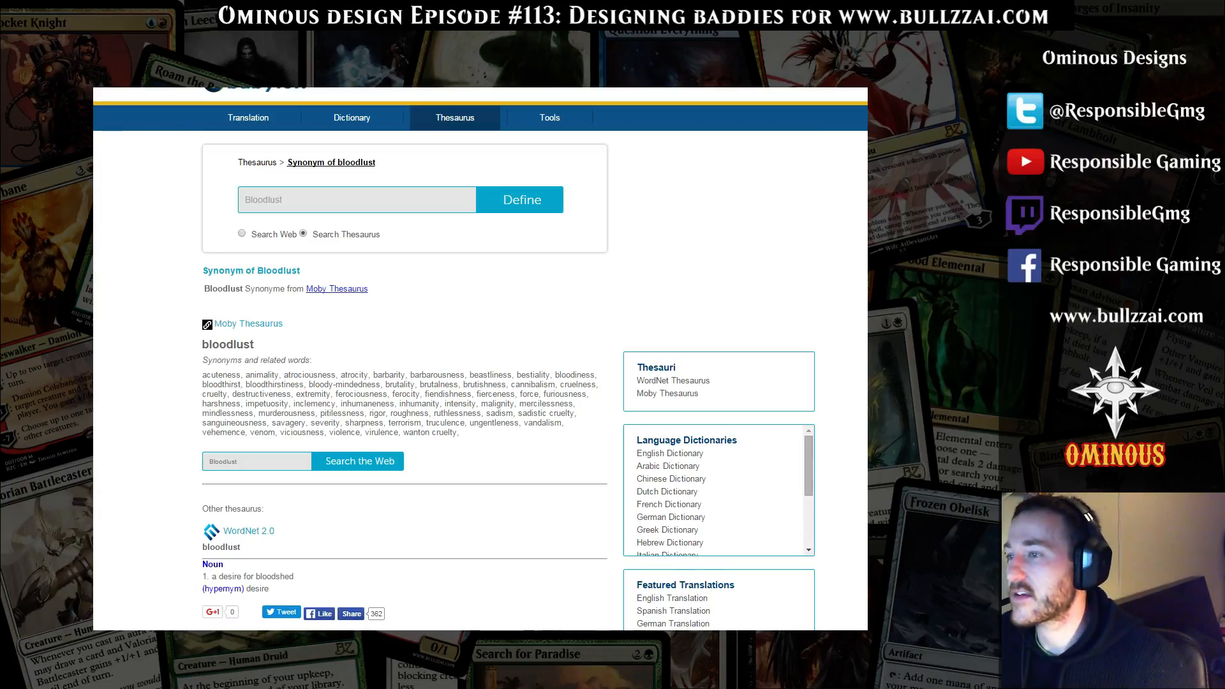
{"action": "left_click_drag", "start_coordinate": [519, 413], "coordinate": [547, 413]}
{"action": "left_click", "coordinate": [539, 414]}
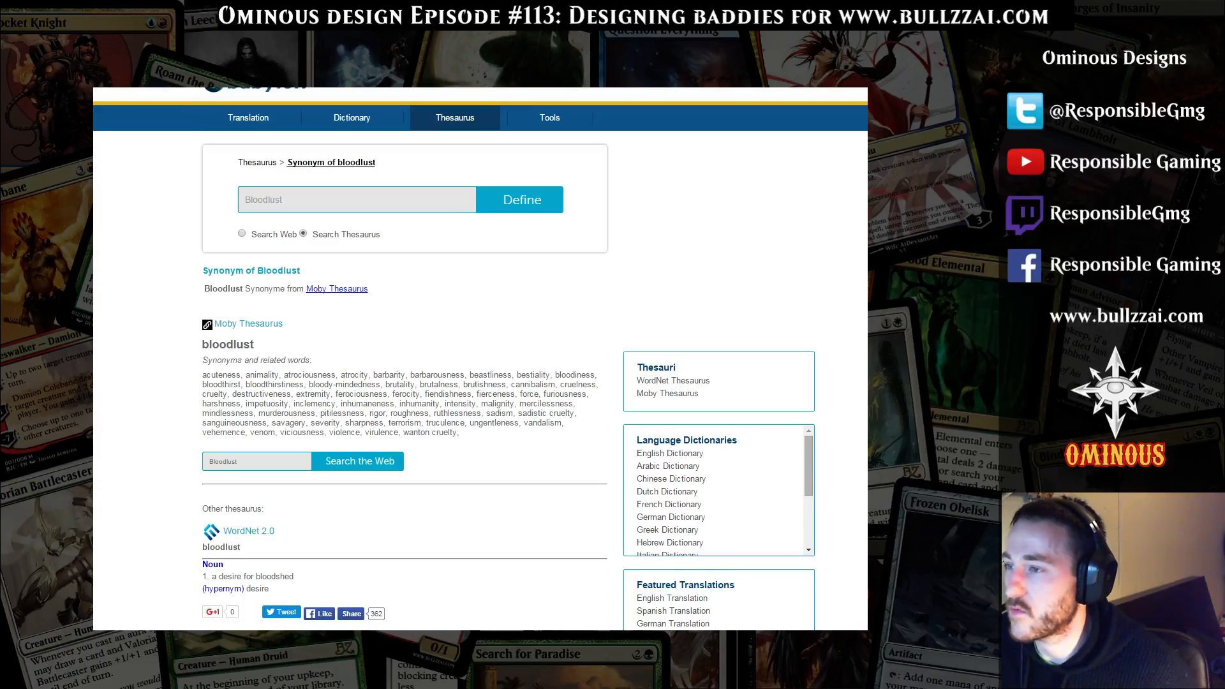
{"action": "left_click_drag", "start_coordinate": [519, 404], "coordinate": [555, 403]}
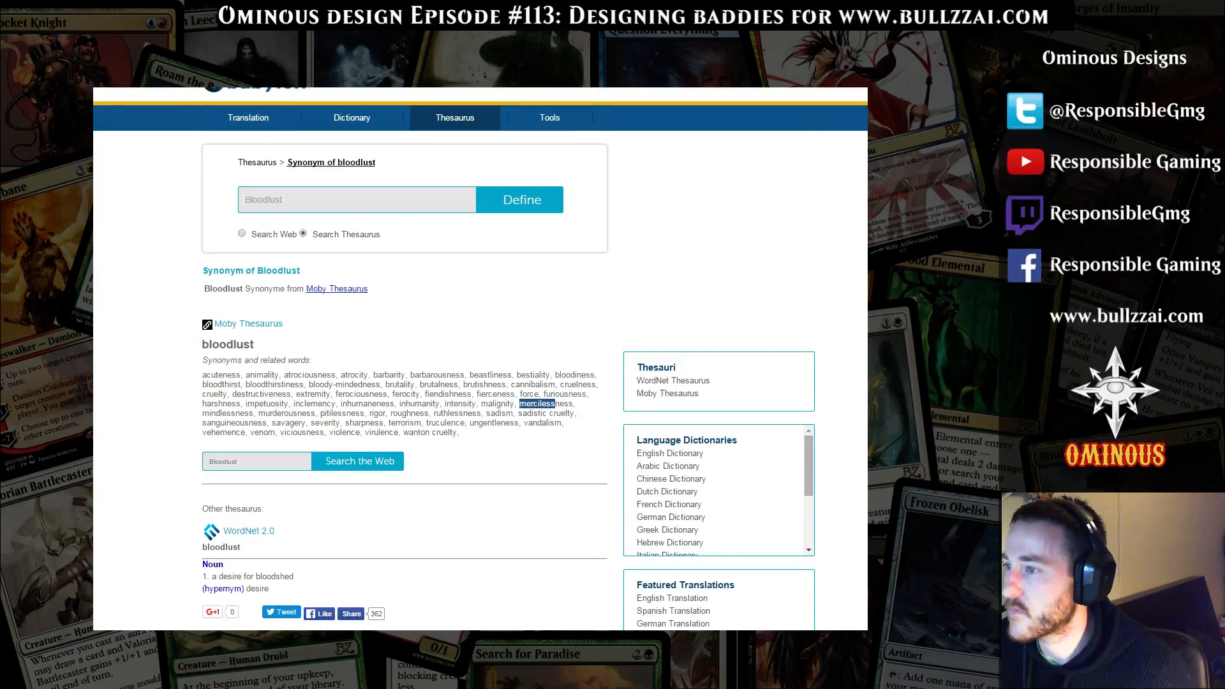
{"action": "left_click", "coordinate": [553, 404]}
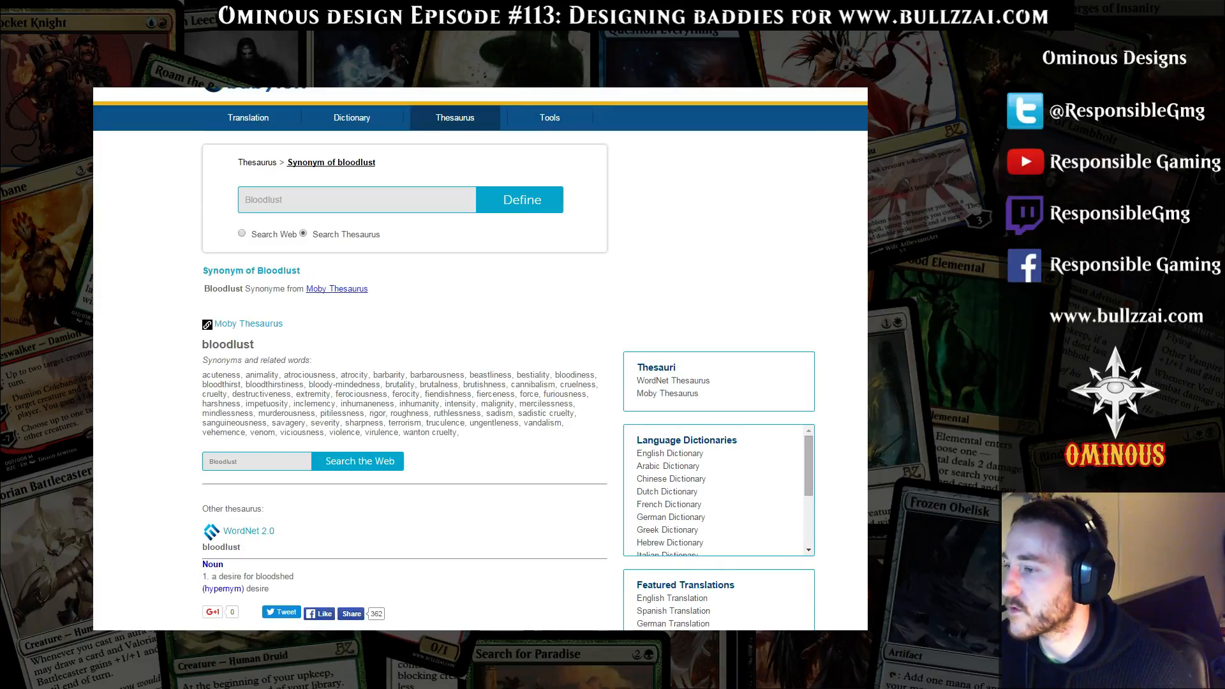
{"action": "key", "text": "alt+Tab"}
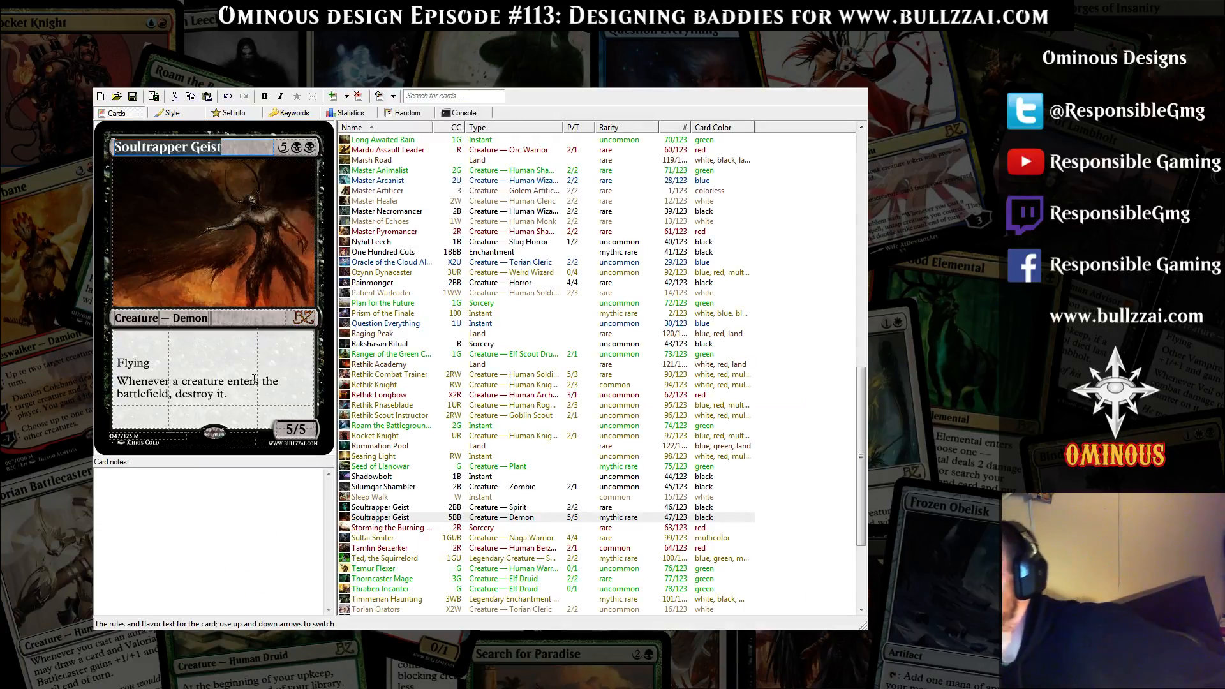